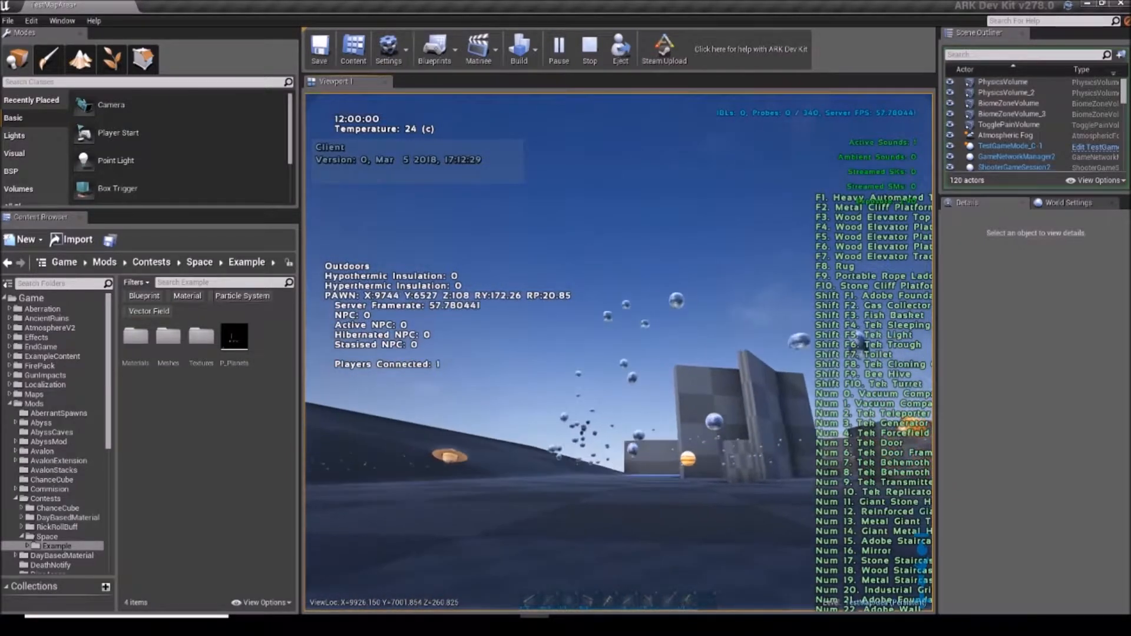
Move around the test map in play mode to examine the planets particle effect, and end the play session.
key("w")
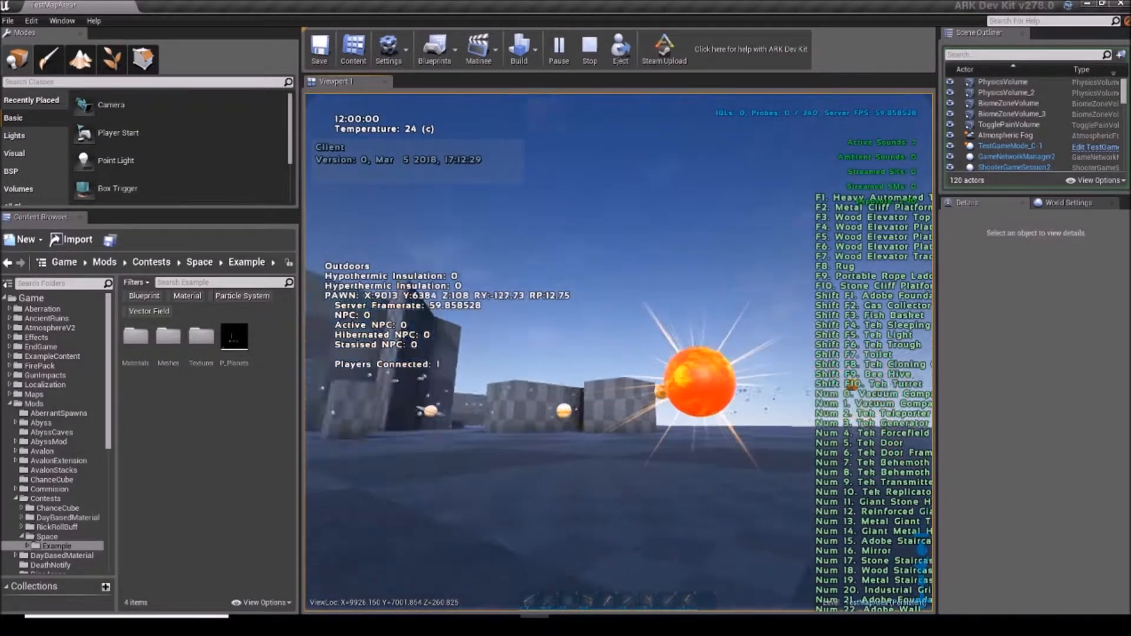
key("w")
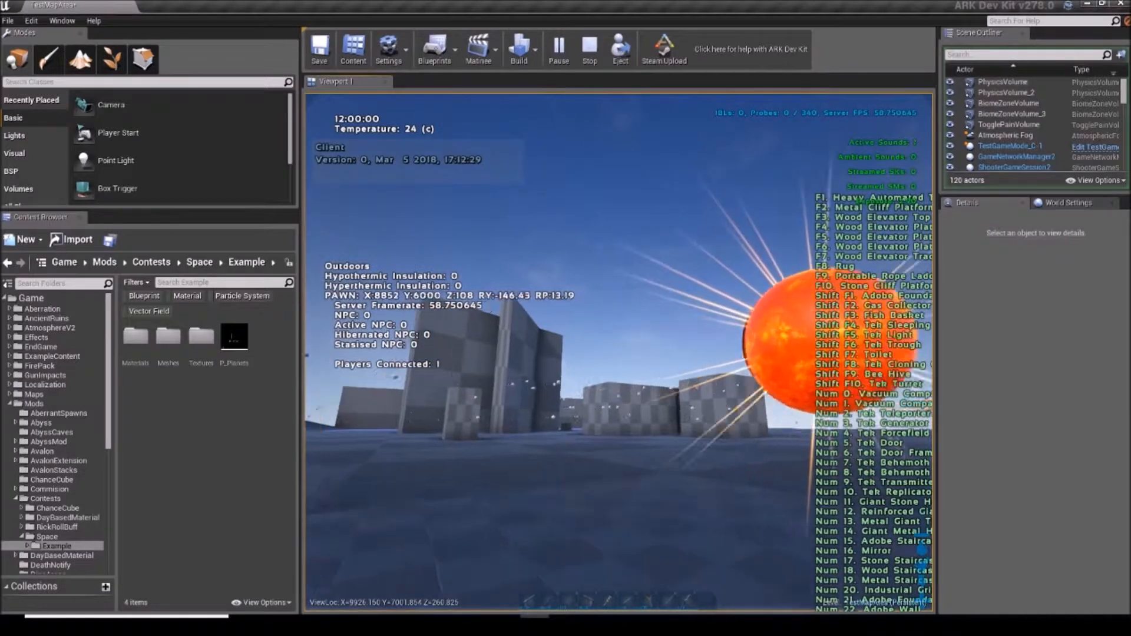
key("w")
scroll(618, 352, "down", 2)
key("w")
key("space")
key("w")
scroll(619, 352, "up", 2)
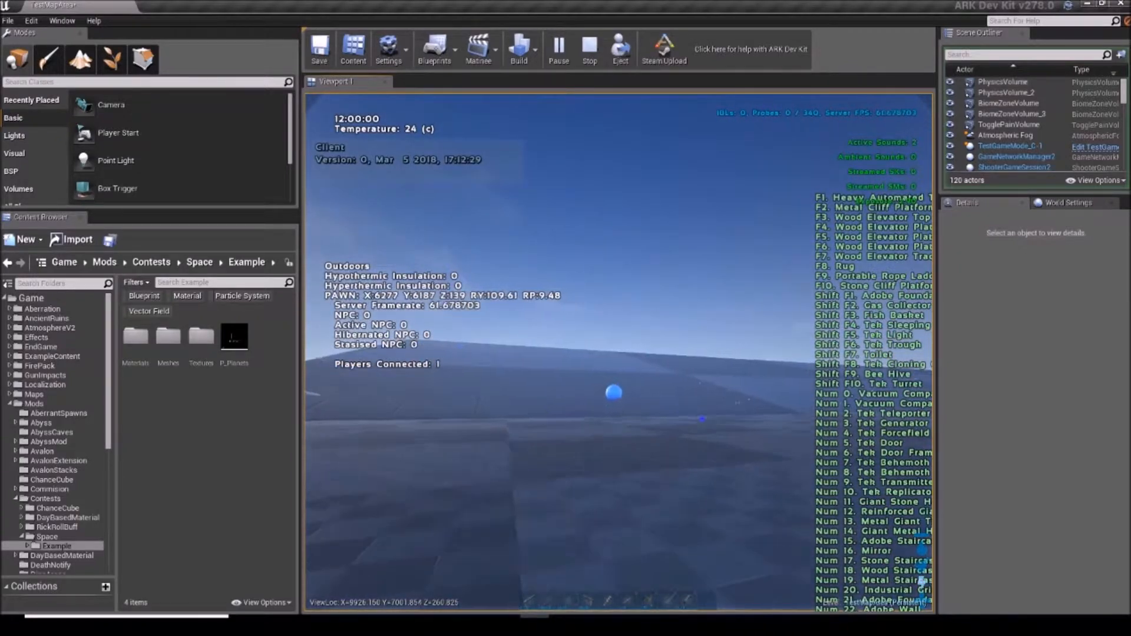
key("w")
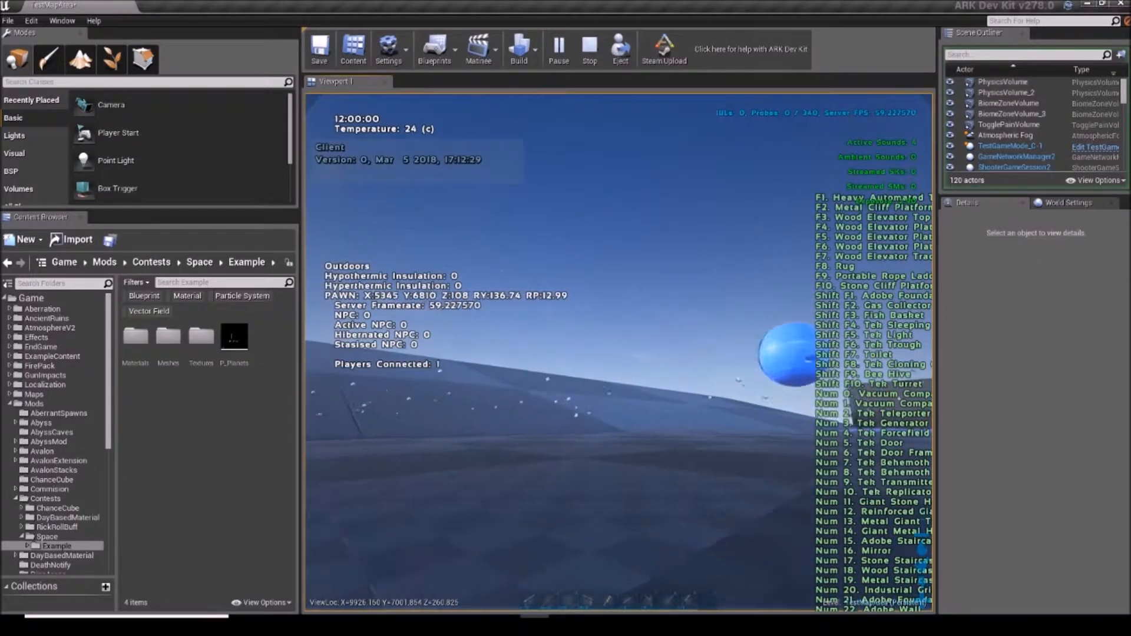
key("w")
key("space")
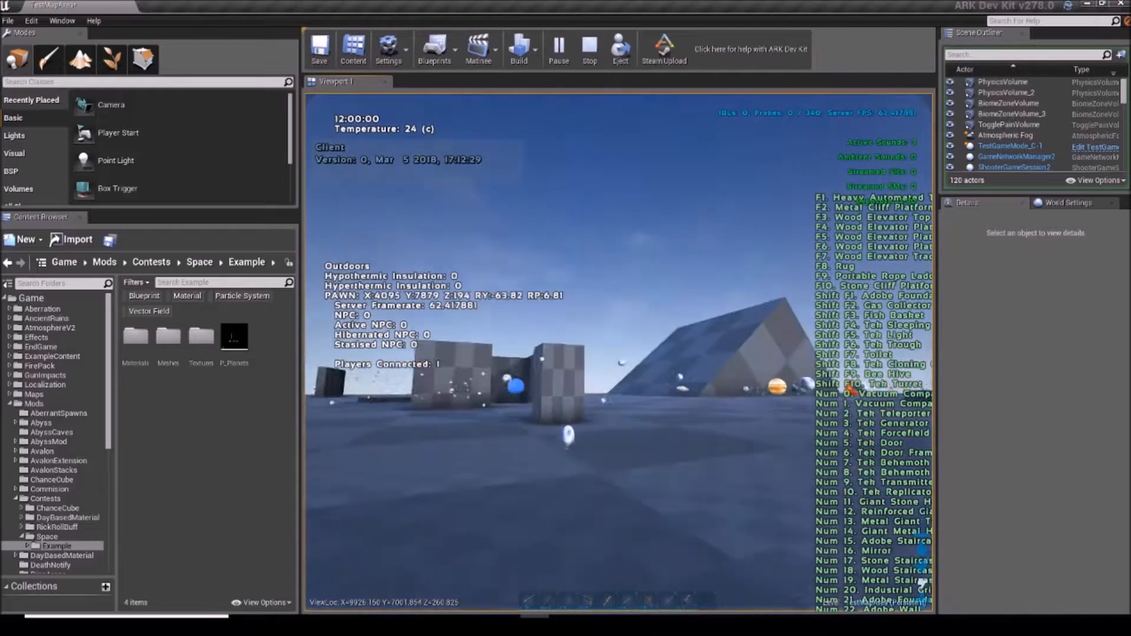
key("w")
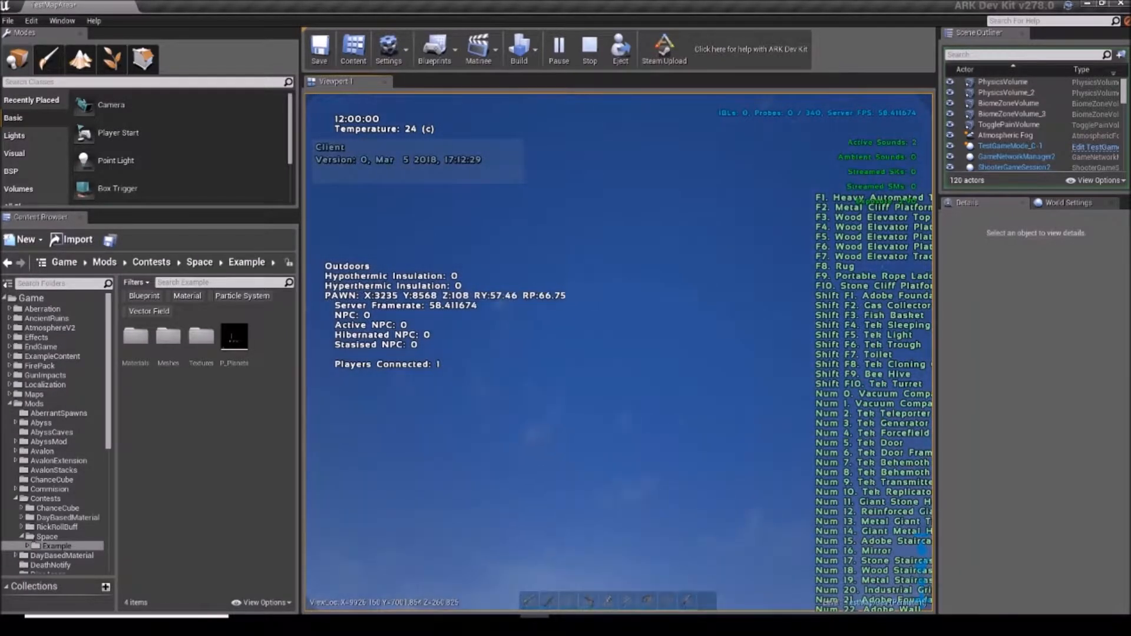
key("w")
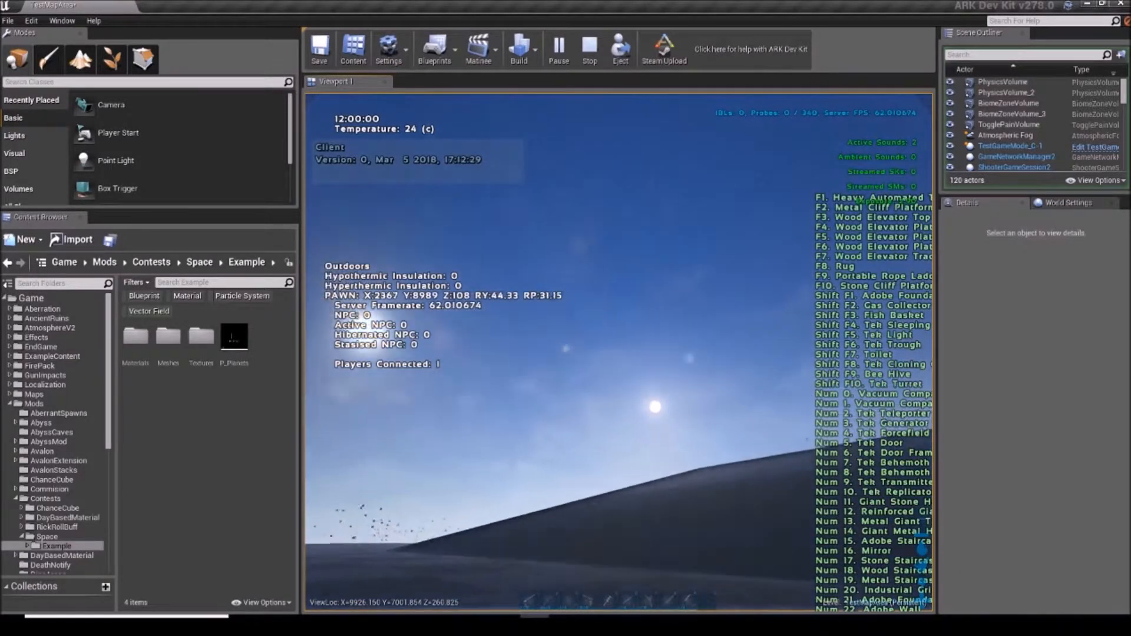
key("w")
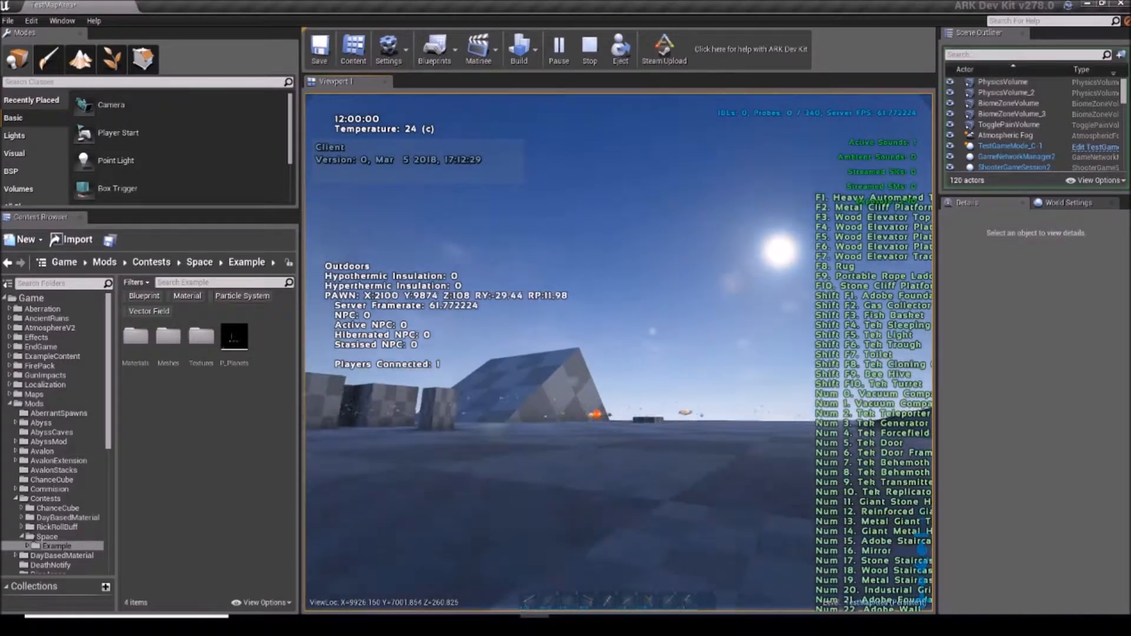
key("w")
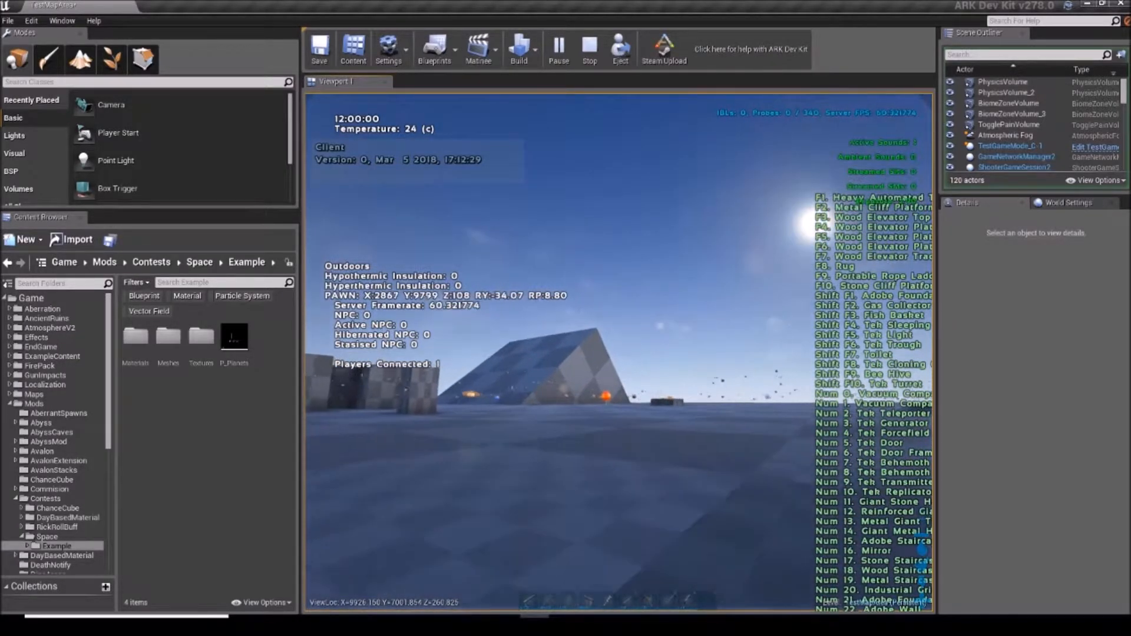
key("w")
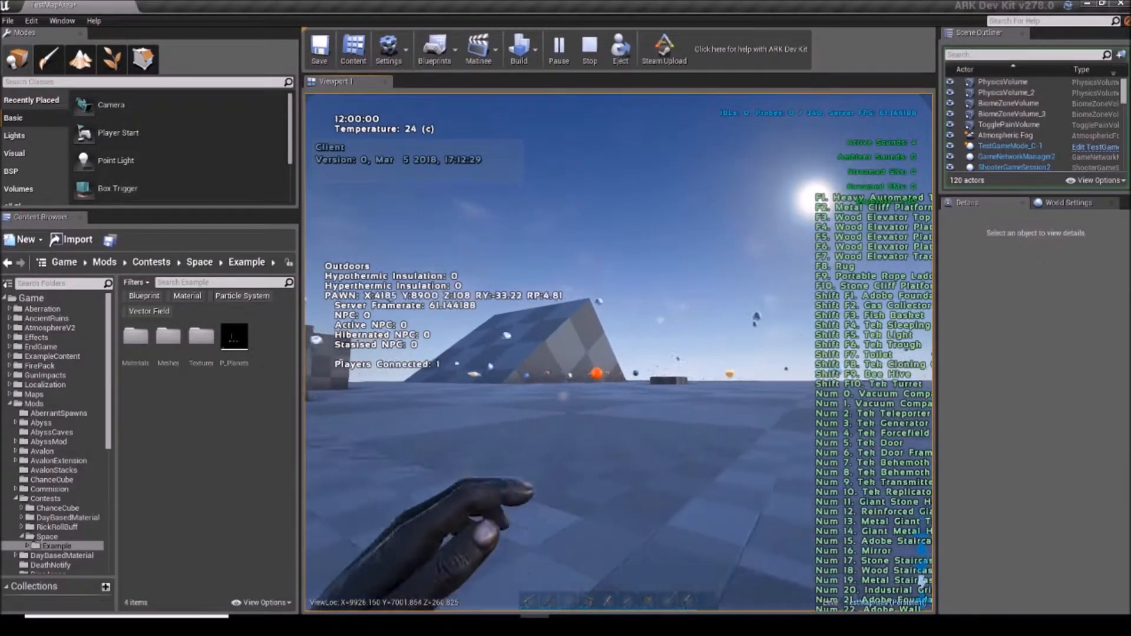
key("w")
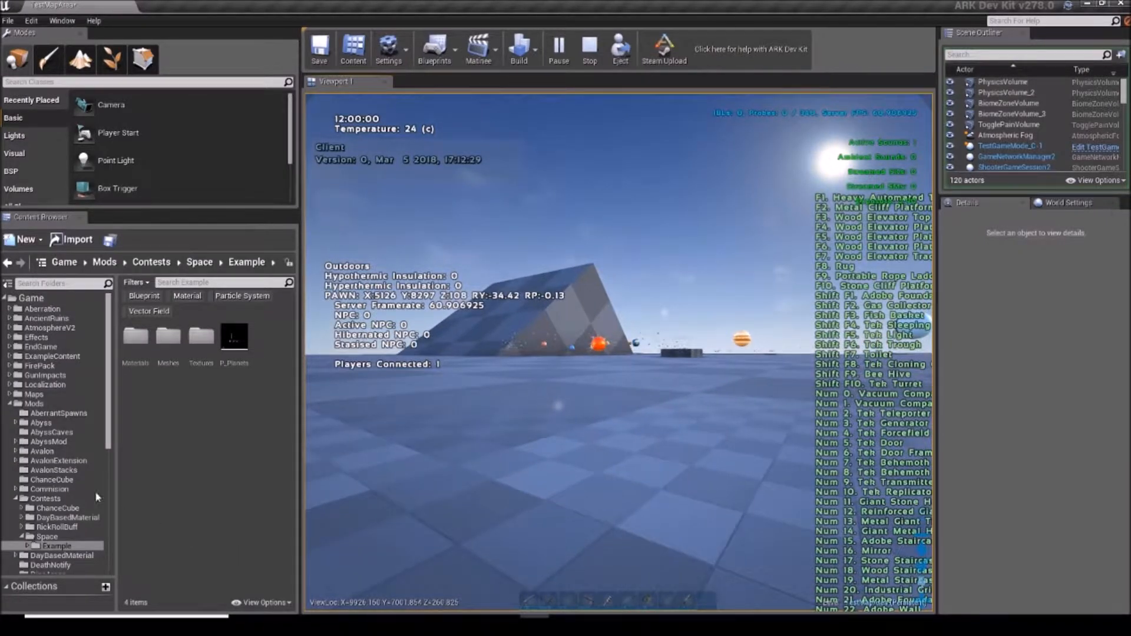
key("Escape")
right_click(202, 341)
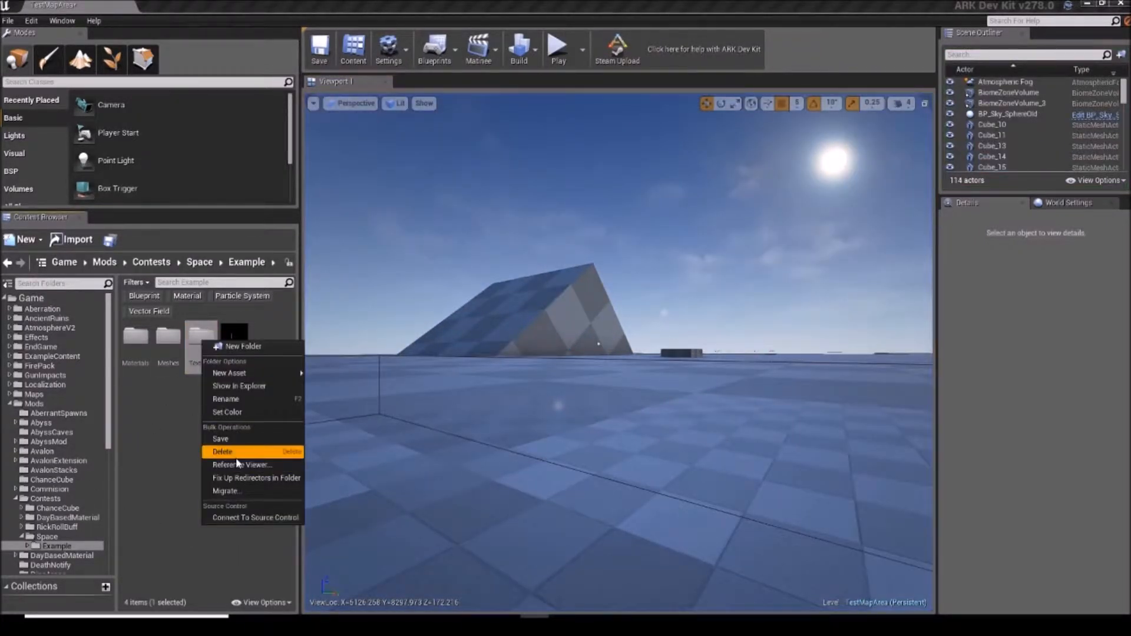
left_click(175, 413)
left_click(193, 358)
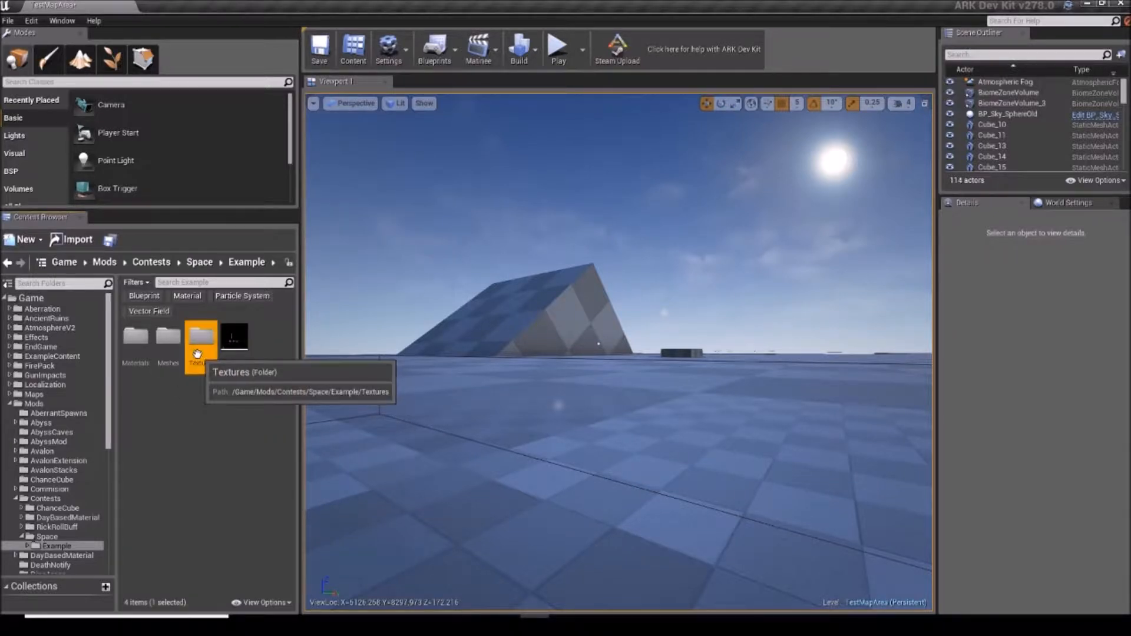
Create a new folder named Tutorial inside the Space folder.
left_click(47, 537)
right_click(179, 445)
left_click(267, 266)
type("Tutorial")
key("Return")
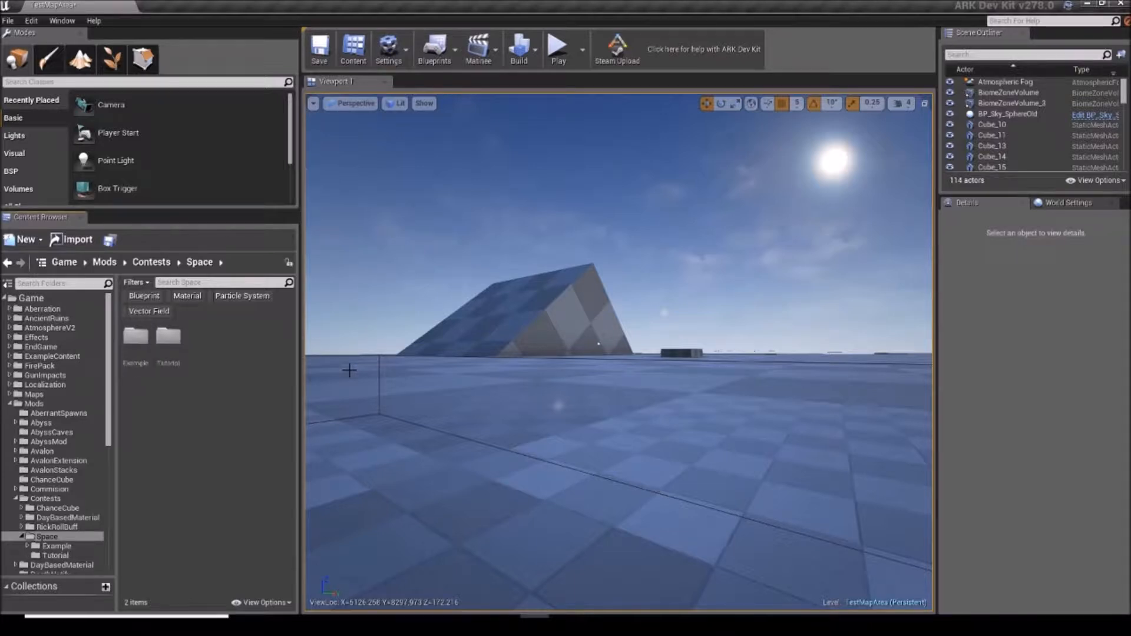
Copy the Textures folder from the Example folder into the Tutorial folder.
double_click(136, 337)
left_click_drag(200, 340, 56, 559)
left_click(82, 570)
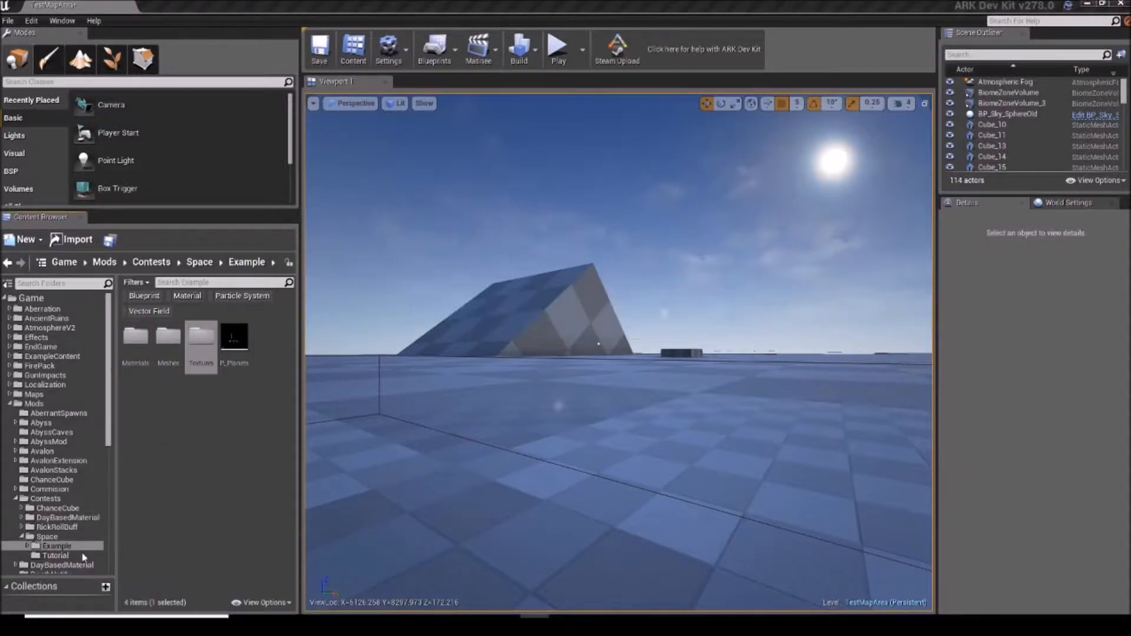
left_click(79, 556)
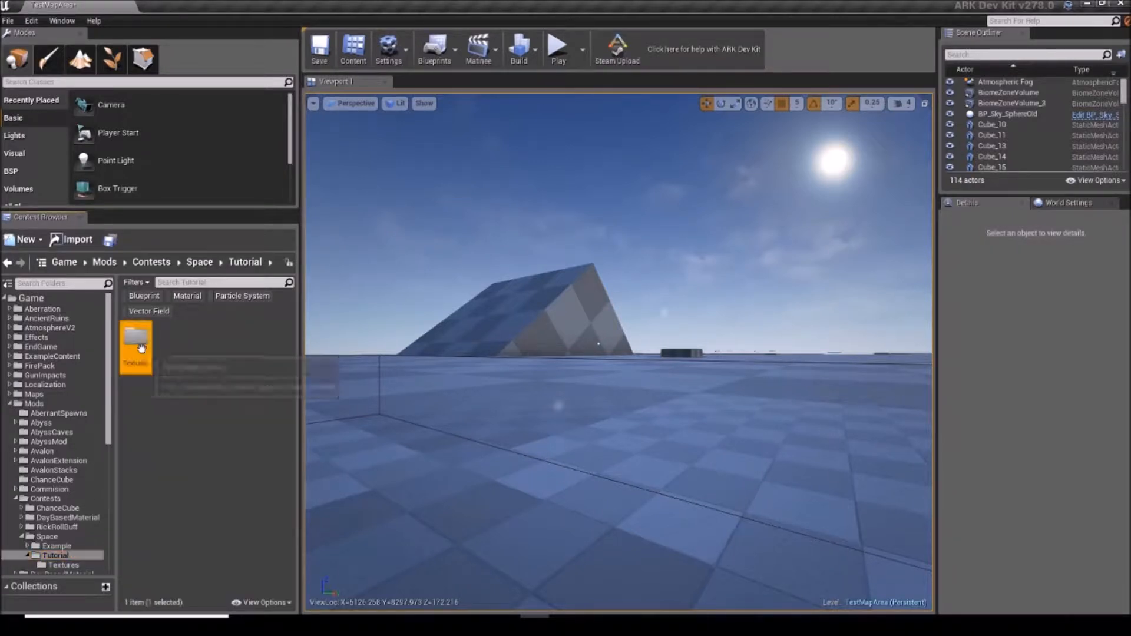
Open the copied Textures folder and save all modified content, including the planet textures and the TestMapArea map.
left_click(66, 566)
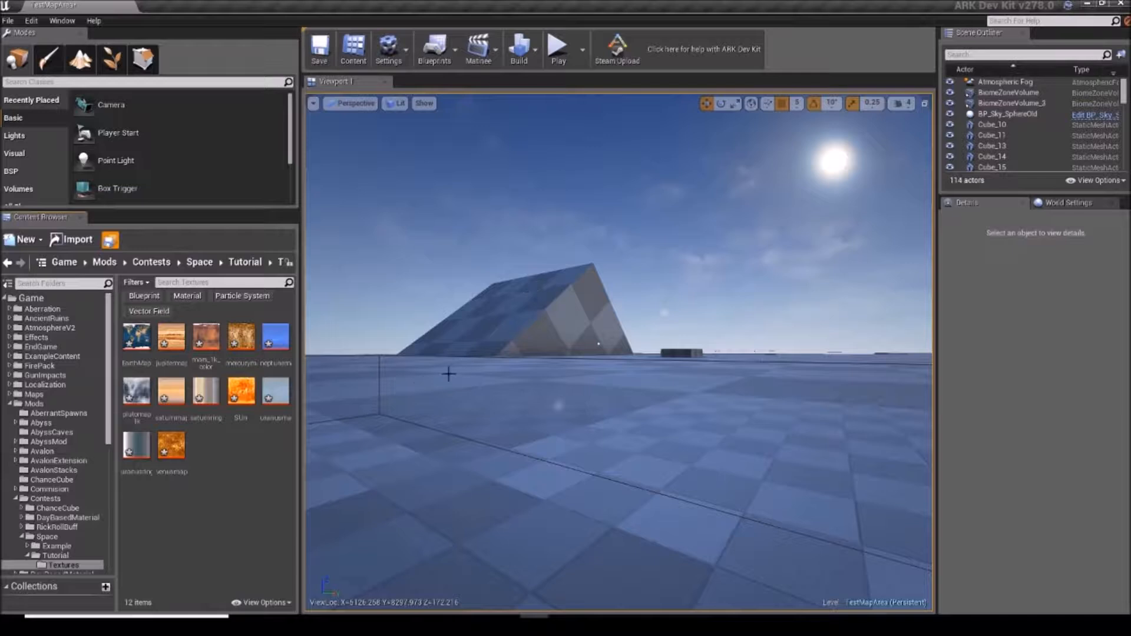
left_click(109, 240)
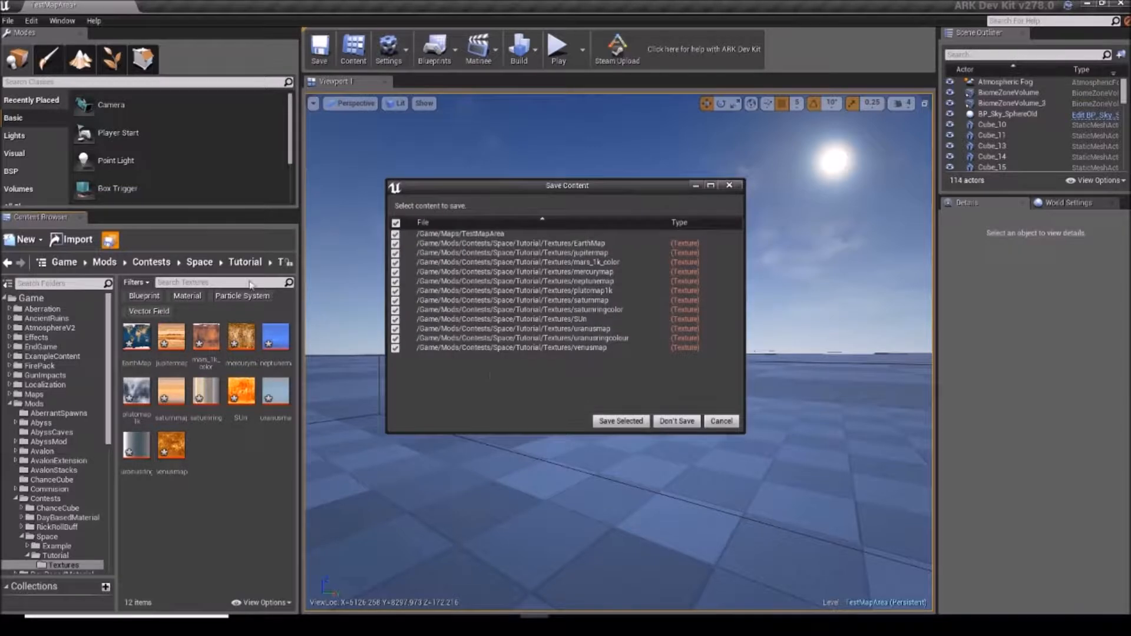
left_click(614, 419)
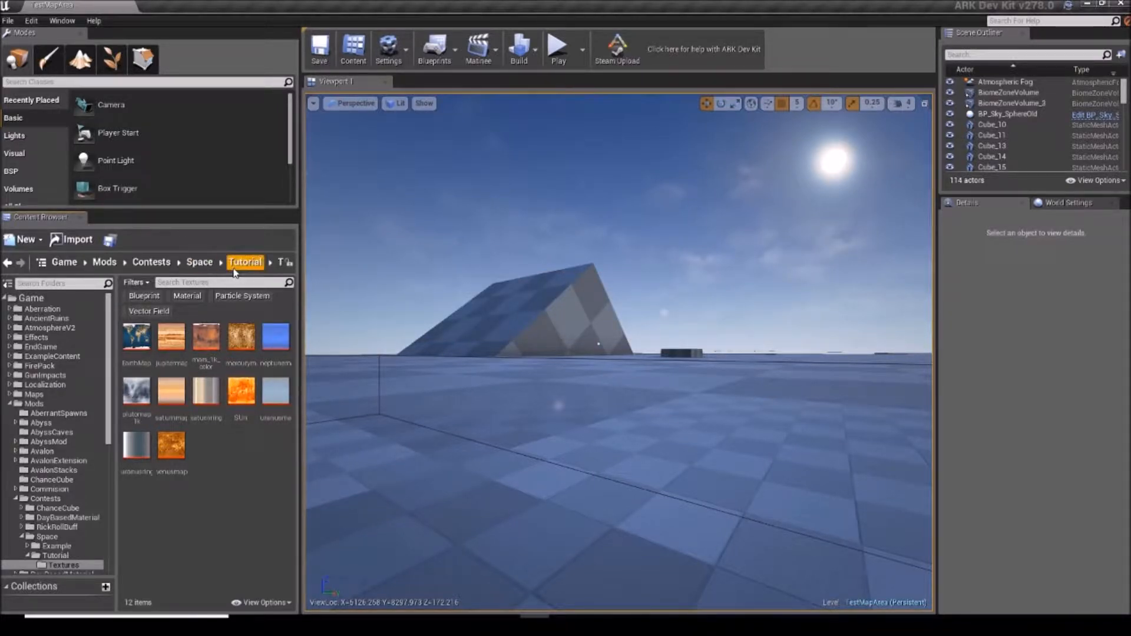
Create a new folder named Materials inside the Tutorial folder.
left_click(200, 263)
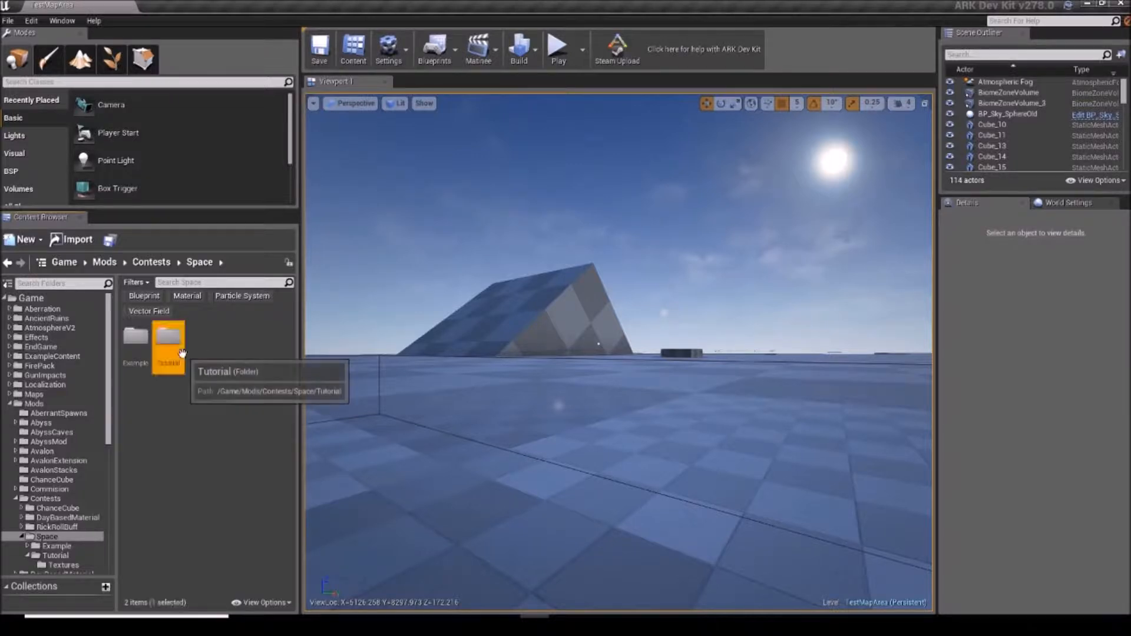
double_click(182, 353)
right_click(200, 351)
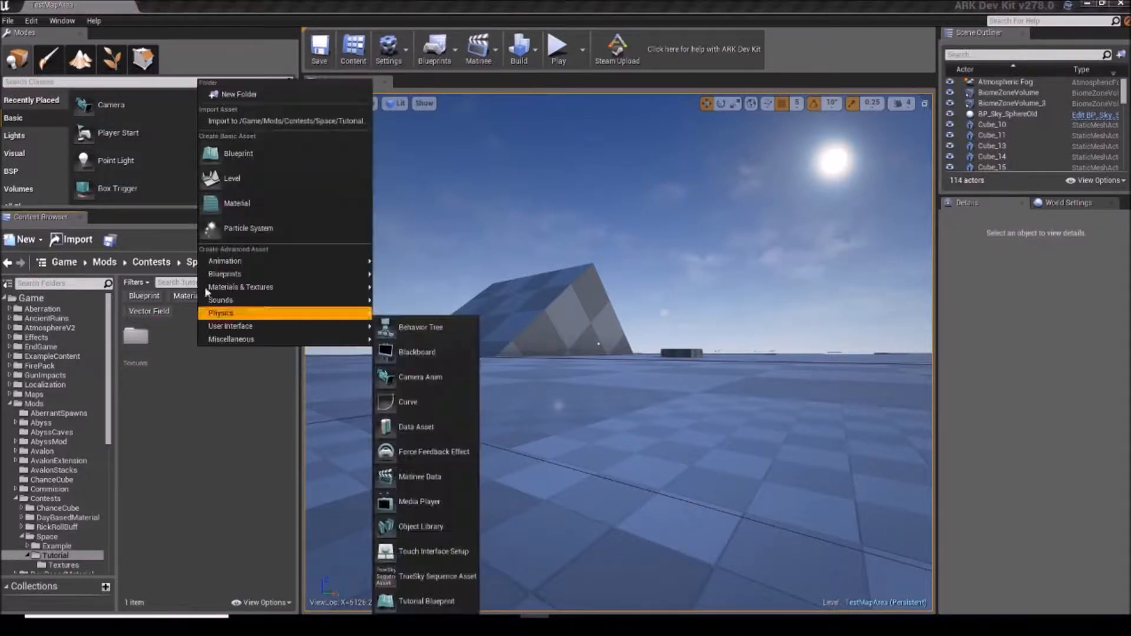
left_click(259, 96)
type("Material")
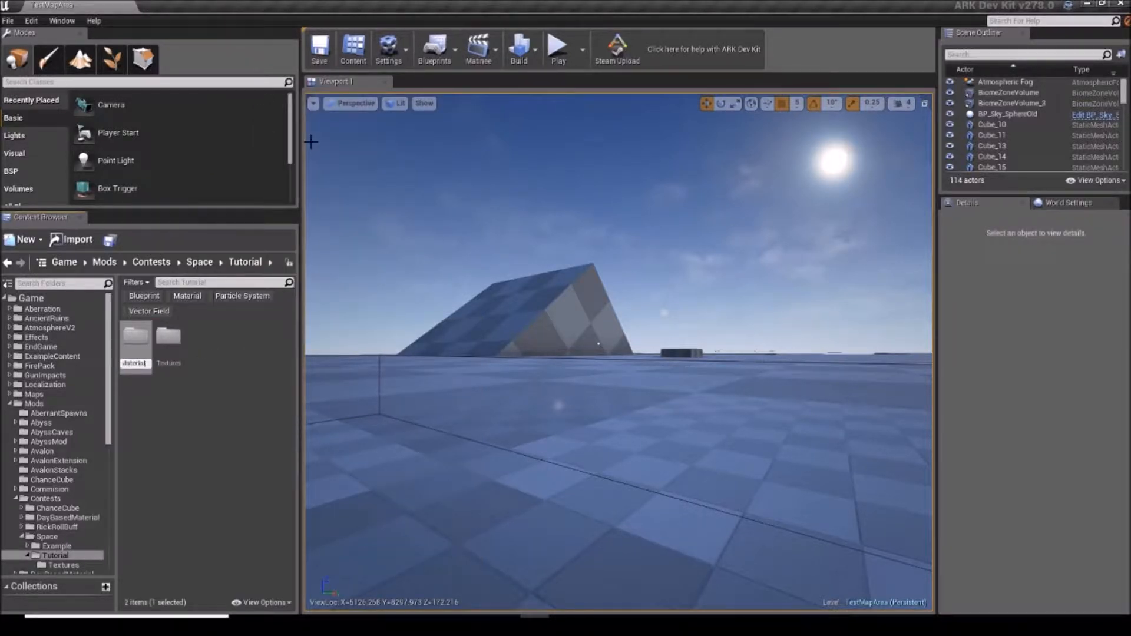
type("s")
key("Return")
Create a new material named MecuryMat in the Materials folder.
left_click(172, 346)
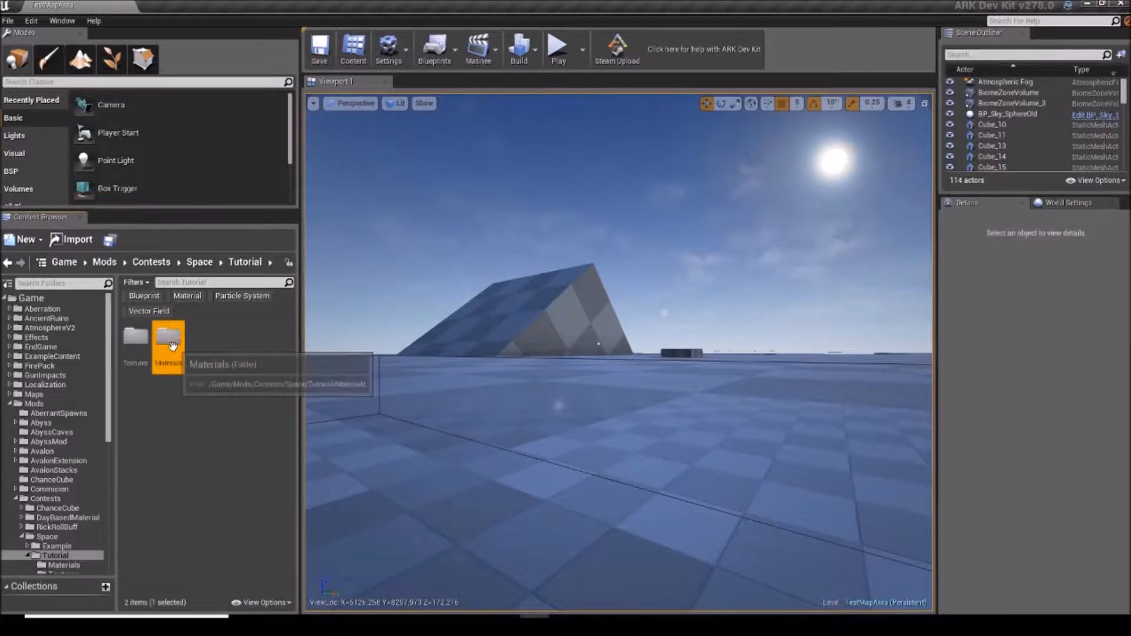
right_click(154, 510)
left_click(245, 375)
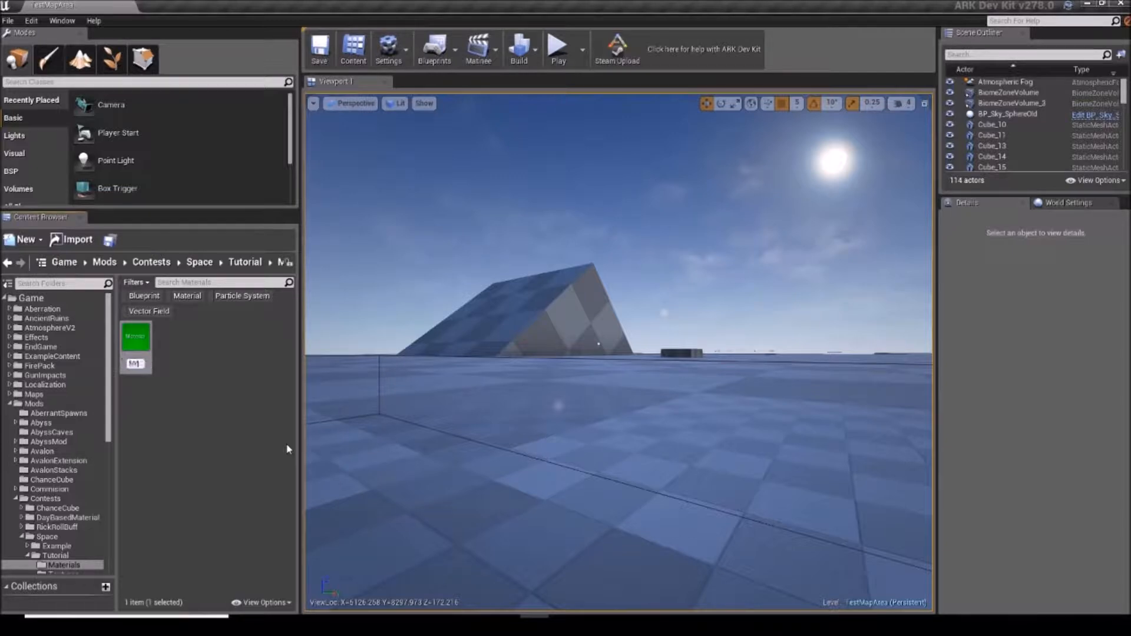
type("Mercury Mat")
key("Return")
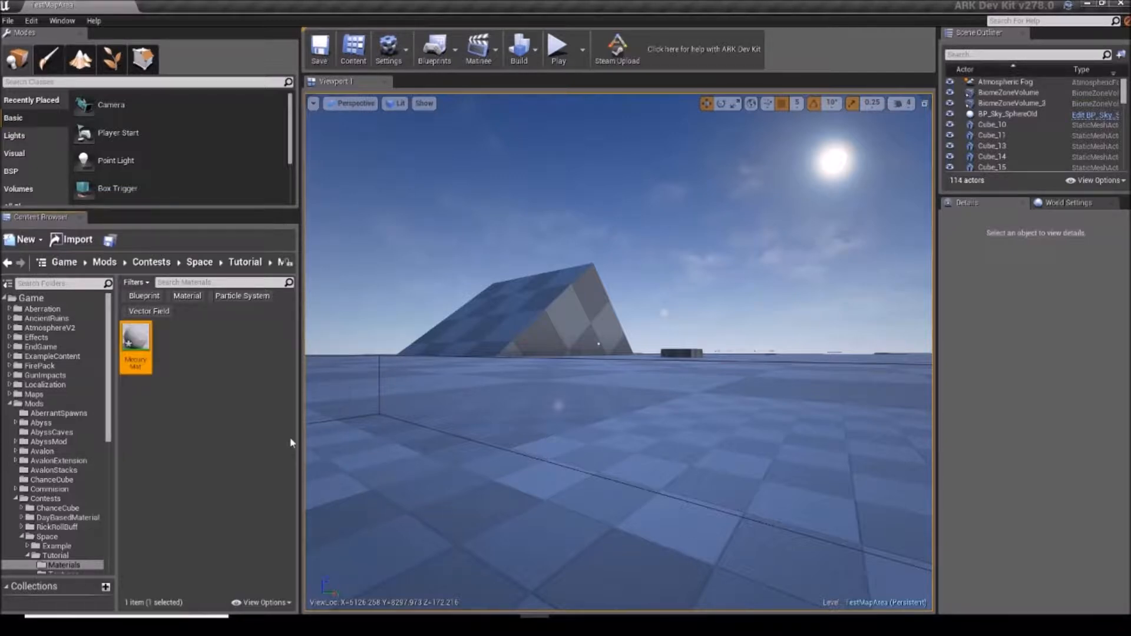
Open the MecuryMat material for editing.
left_click(232, 367)
left_click(148, 354)
double_click(148, 354)
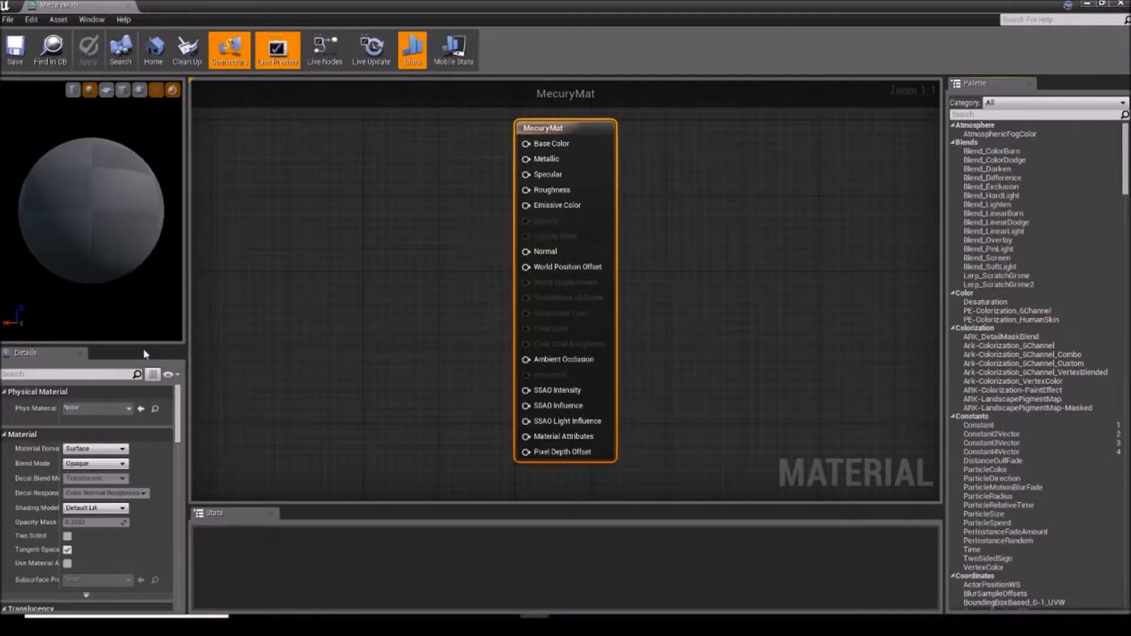
Add a TextureSampleParameter2D node to the material graph and name the parameter Texture.
right_click_drag(383, 256, 572, 339)
right_click(454, 304)
left_click(366, 310)
right_click(367, 309)
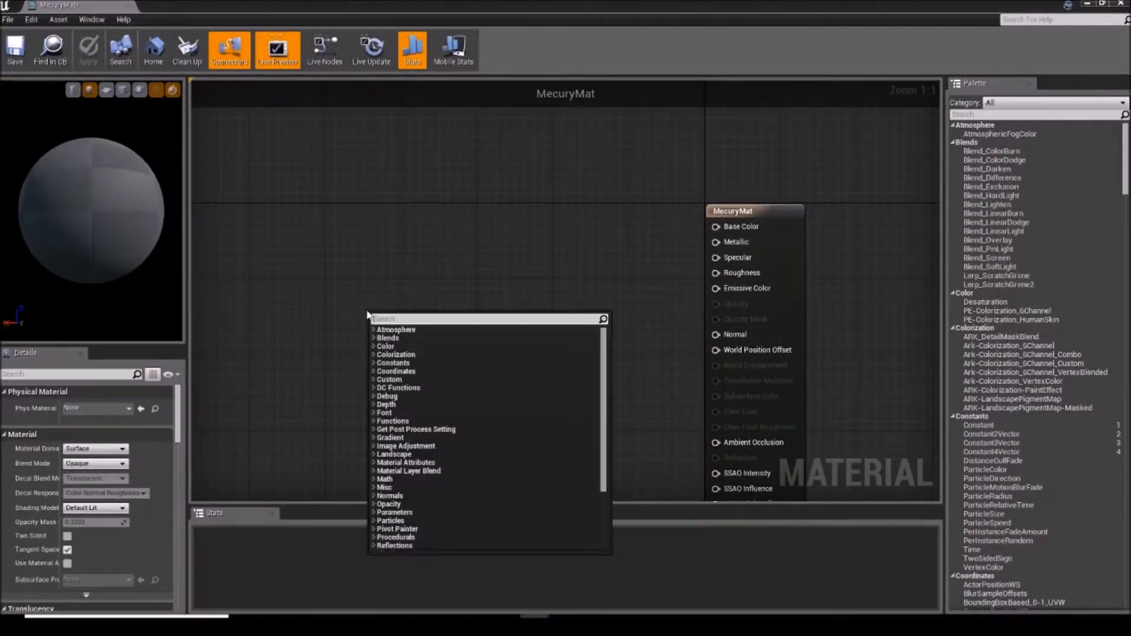
type("texturesample")
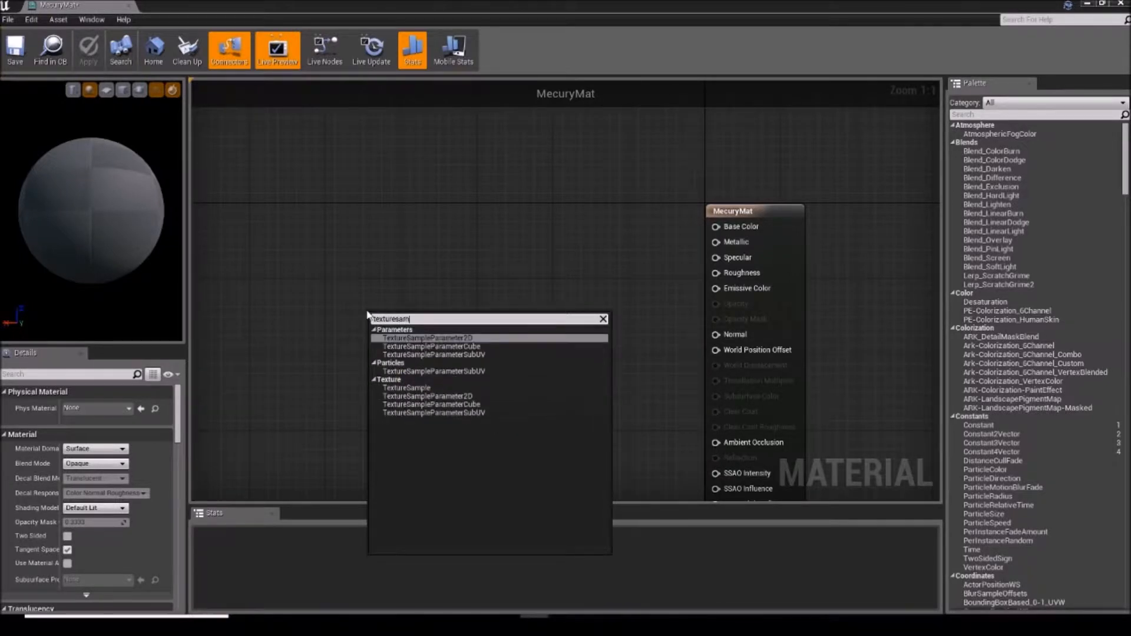
key("Up")
key("Up")
key("Up")
key("Up")
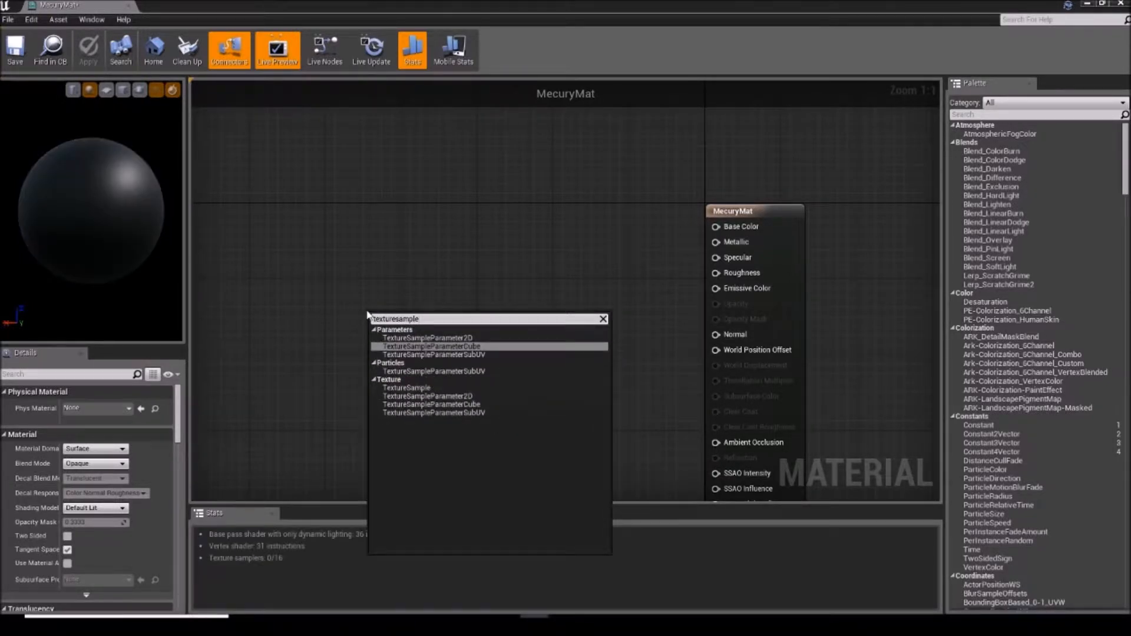
key("Return")
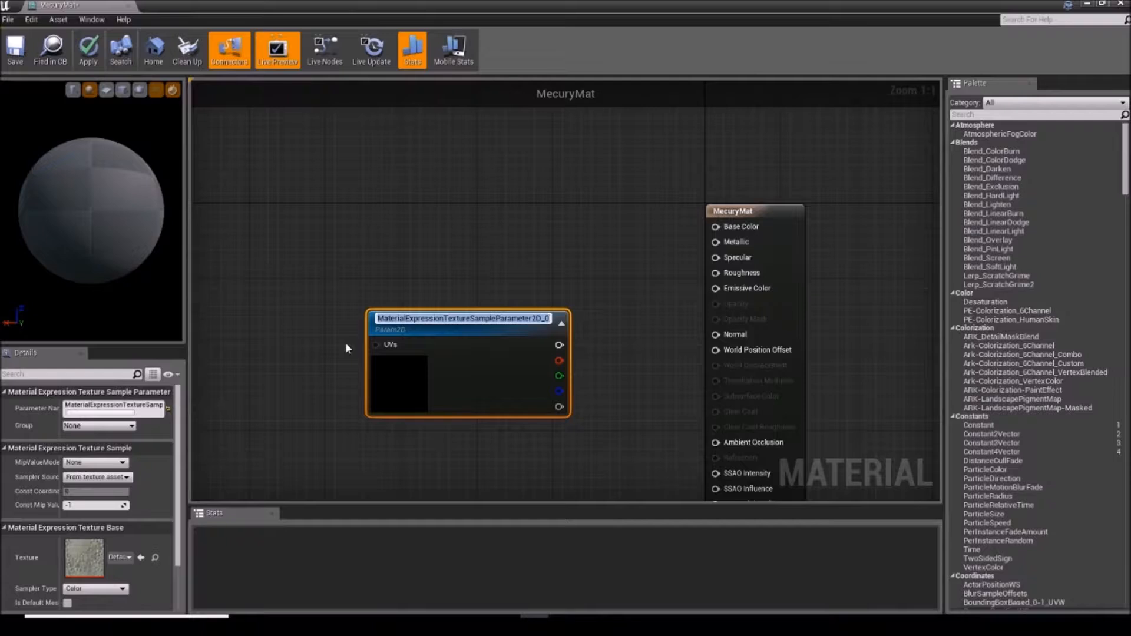
type("Te")
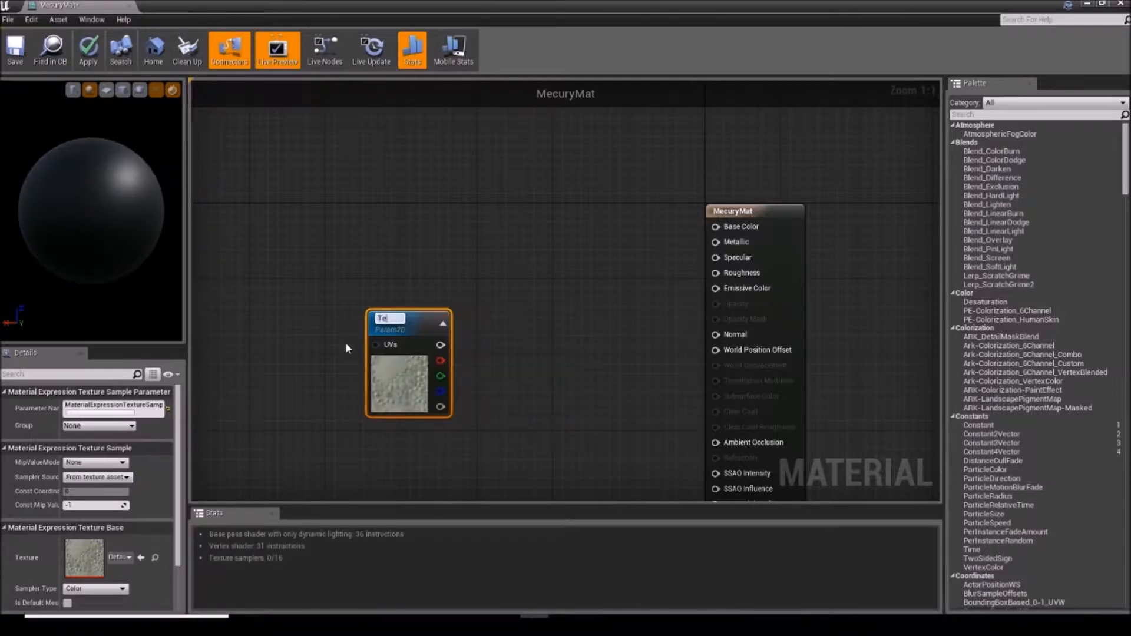
type("xture")
key("Return")
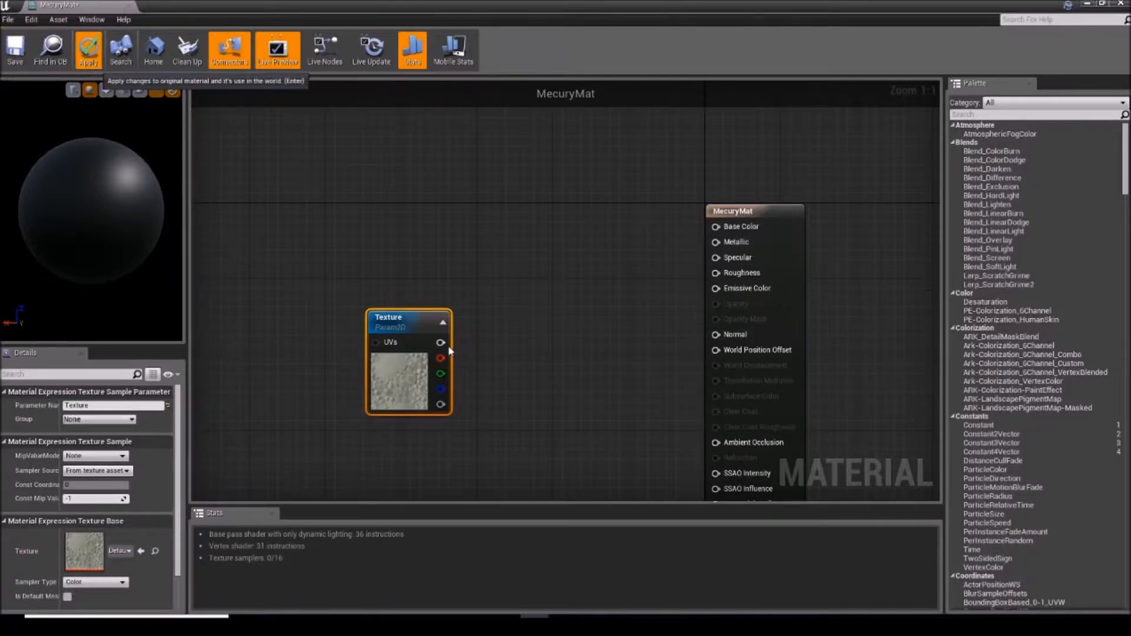
Connect the Texture node's main output to Base Color, Emissive Color and input A of a new Multiply node.
left_click_drag(440, 342, 475, 236)
left_click_drag(476, 236, 747, 289)
left_click_drag(428, 236, 449, 342)
left_click(451, 313)
left_click(440, 317)
Add a ScalarParameter node below the Texture node and name it Glow.
left_click(373, 387)
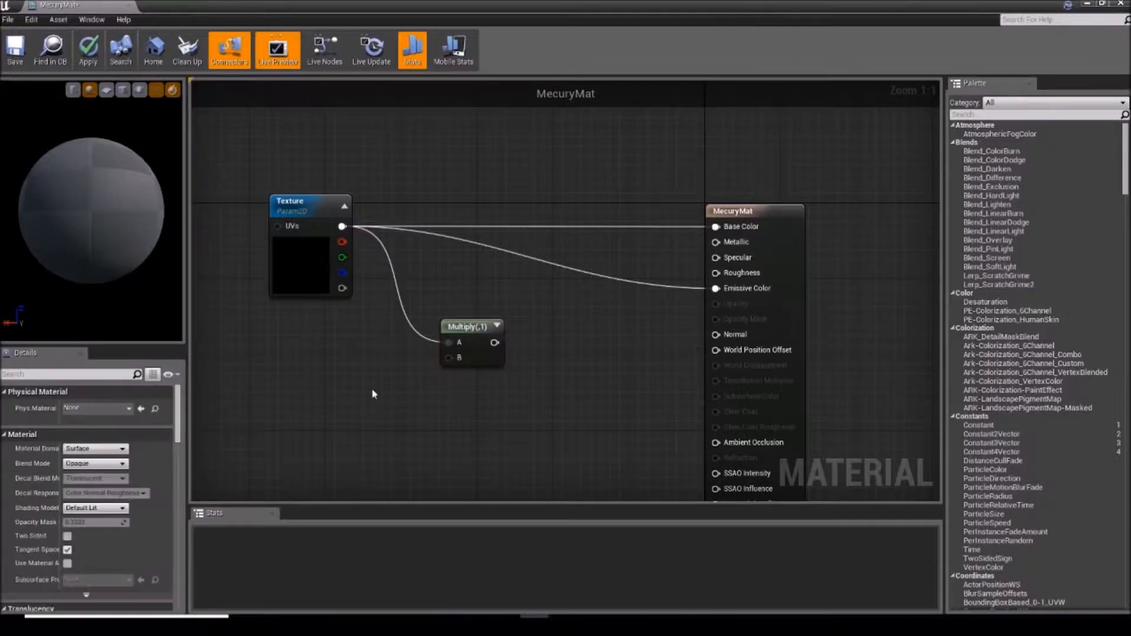
right_click(372, 387)
type("scalar")
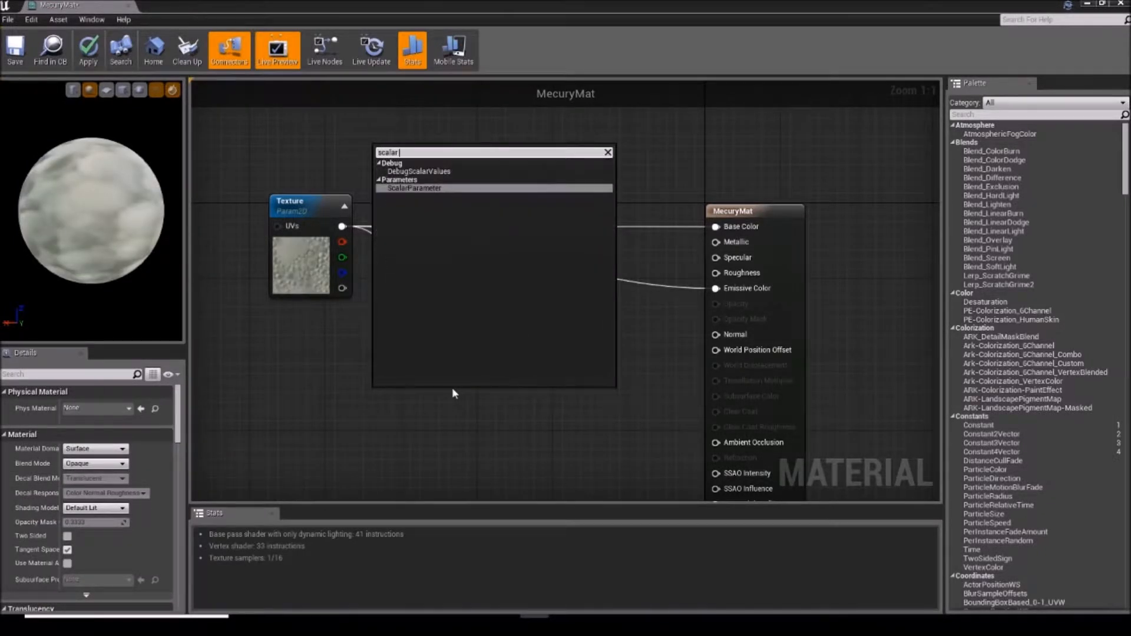
key("Return")
type("Glow")
key("Return")
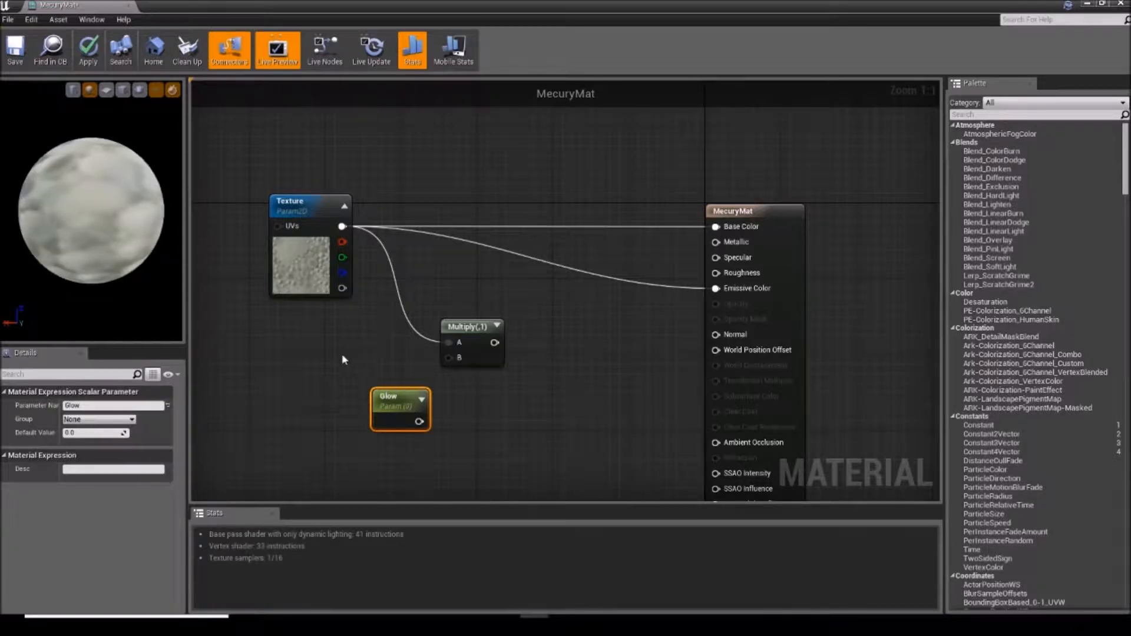
Connect the Multiply output to Emissive Color and the Glow parameter to the Multiply node's input B.
left_click_drag(494, 343, 715, 288)
left_click(475, 354)
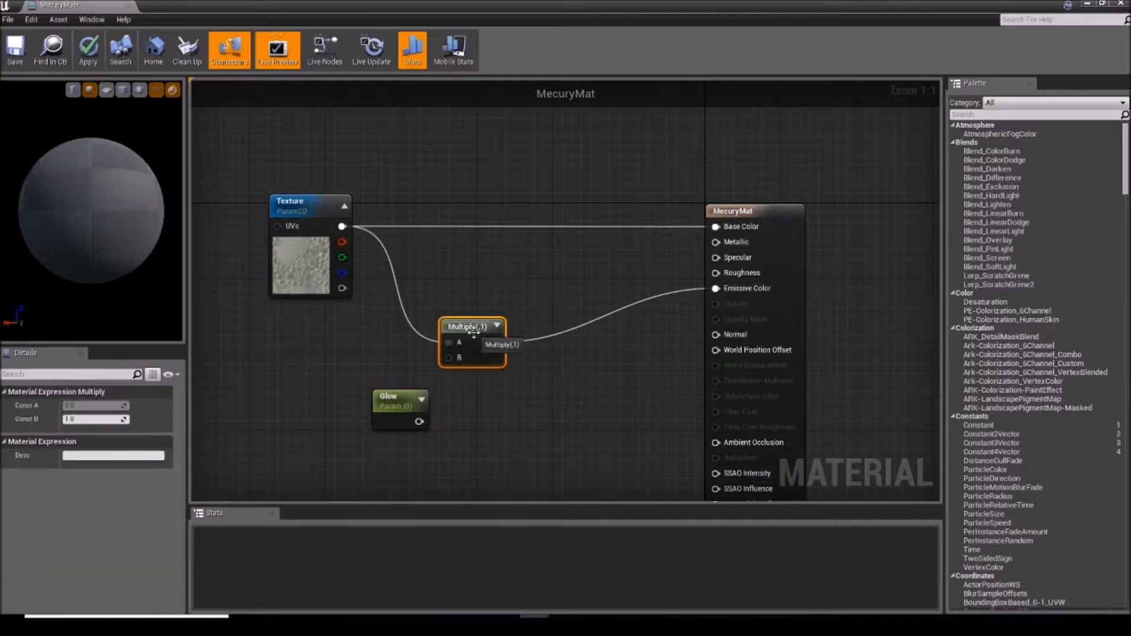
left_click_drag(404, 416, 332, 394)
Try a default value of 5 for the Glow parameter and inspect the glow on the preview sphere.
key("Return")
left_click(298, 356)
left_click(225, 286)
left_click_drag(80, 215, 115, 268)
Set the Glow parameter's default value to 2.
left_click(336, 397)
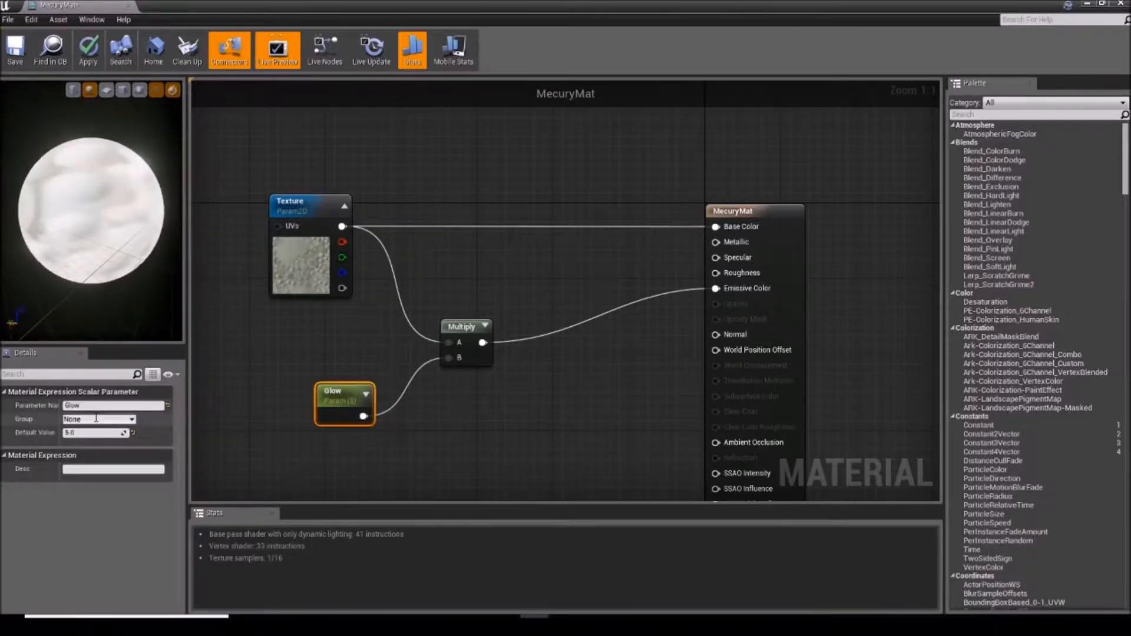
type("2")
key("Return")
left_click(236, 330)
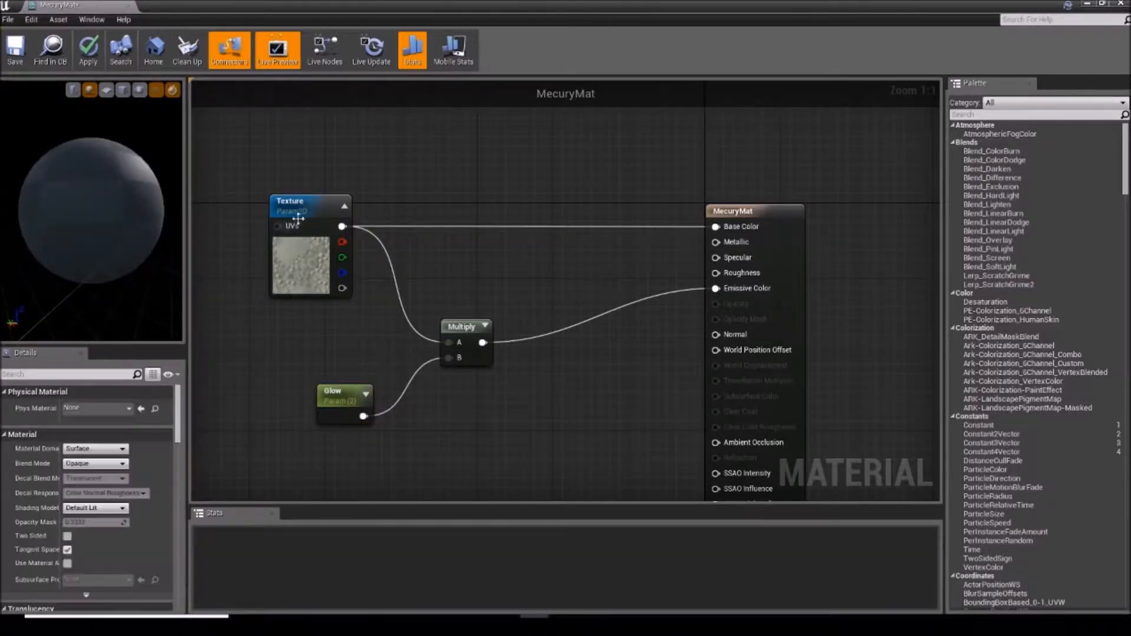
Assign the mercurymap texture to the Texture parameter node and check it on the preview sphere.
left_click(297, 214)
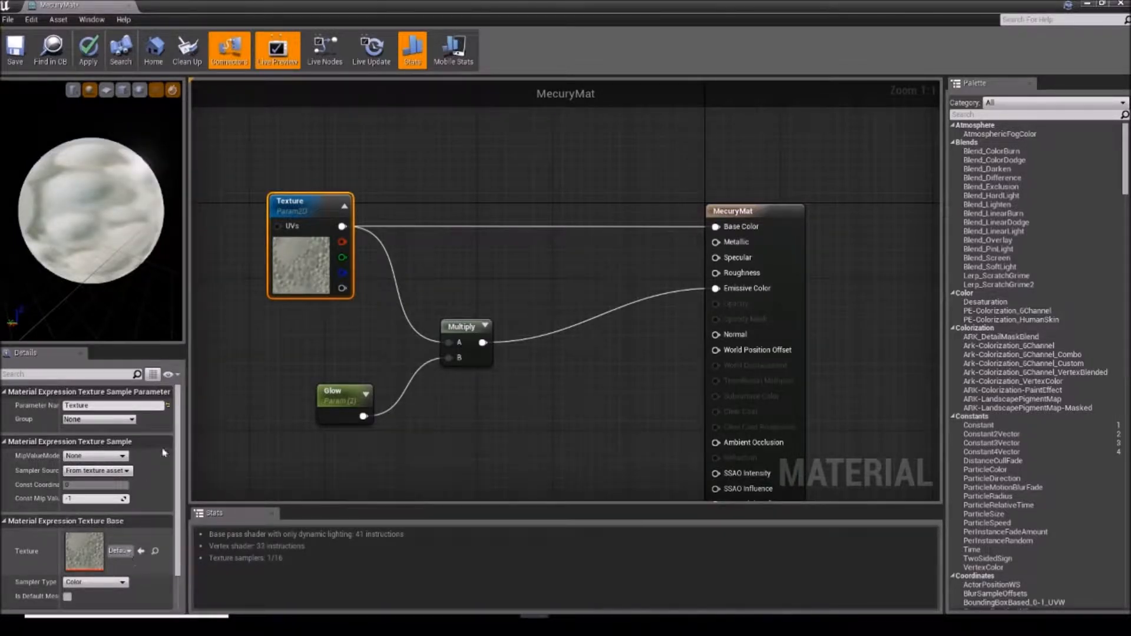
left_click(171, 374)
left_click(120, 552)
type("mercury")
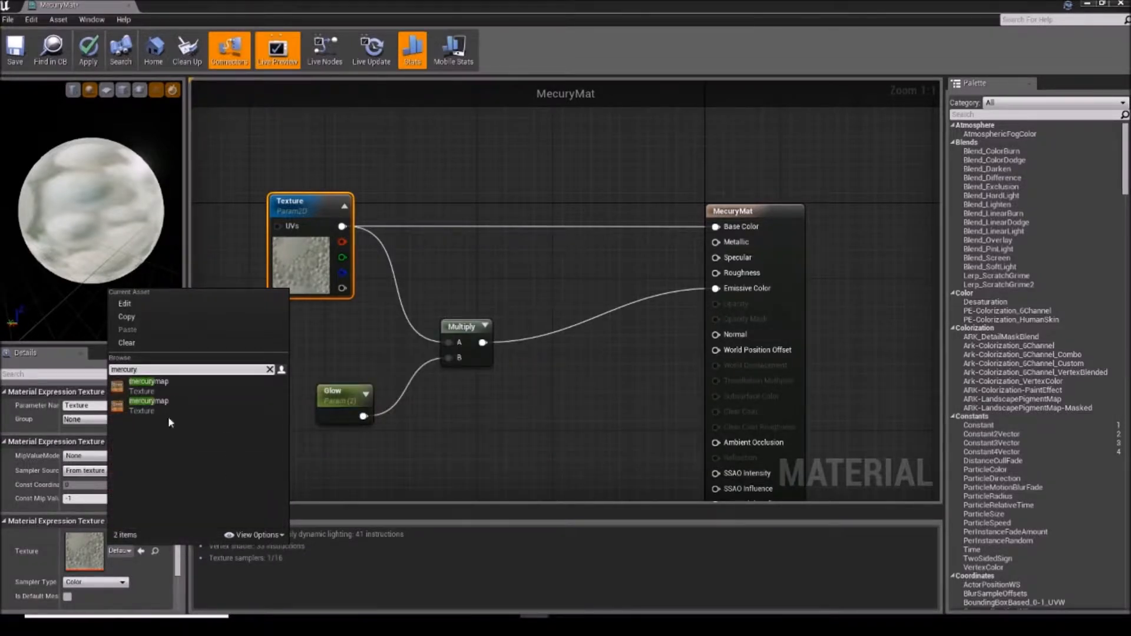
left_click(149, 383)
right_click_drag(319, 311, 466, 350)
left_click_drag(137, 208, 95, 195)
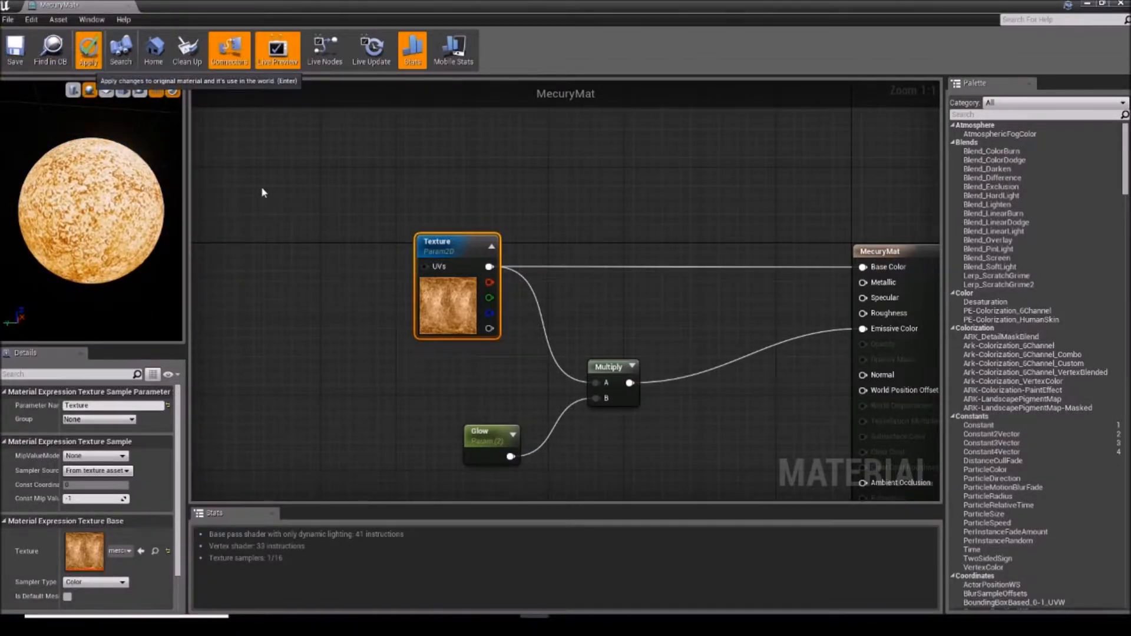
Save the MecuryMat material and return to the Tutorial Materials folder.
left_click(15, 50)
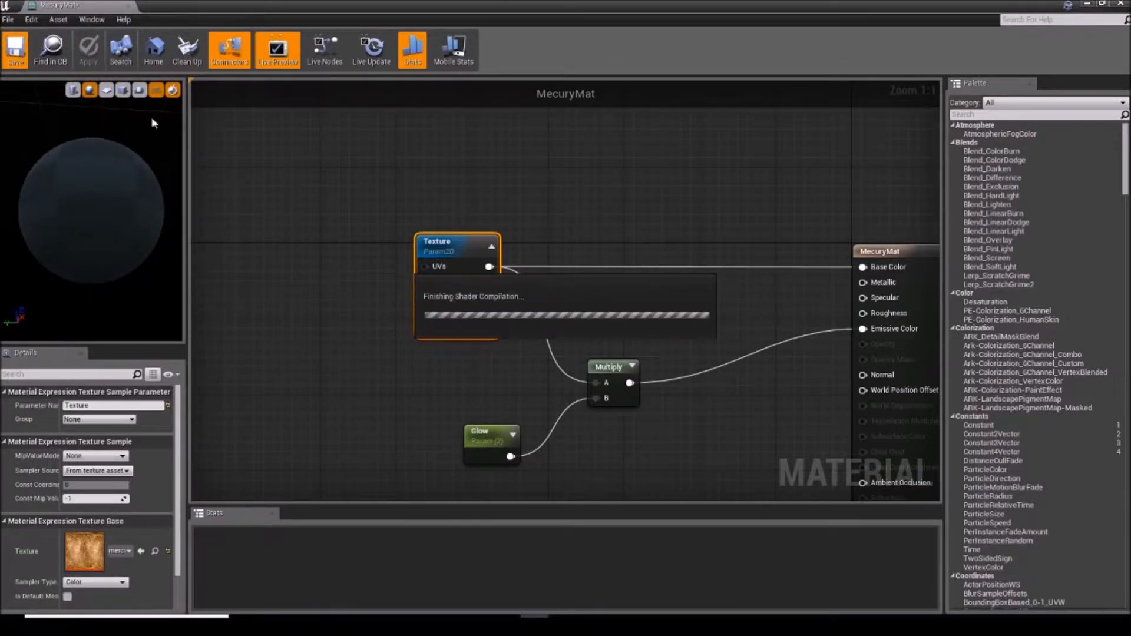
right_click_drag(757, 399, 638, 388)
left_click_drag(147, 219, 101, 219)
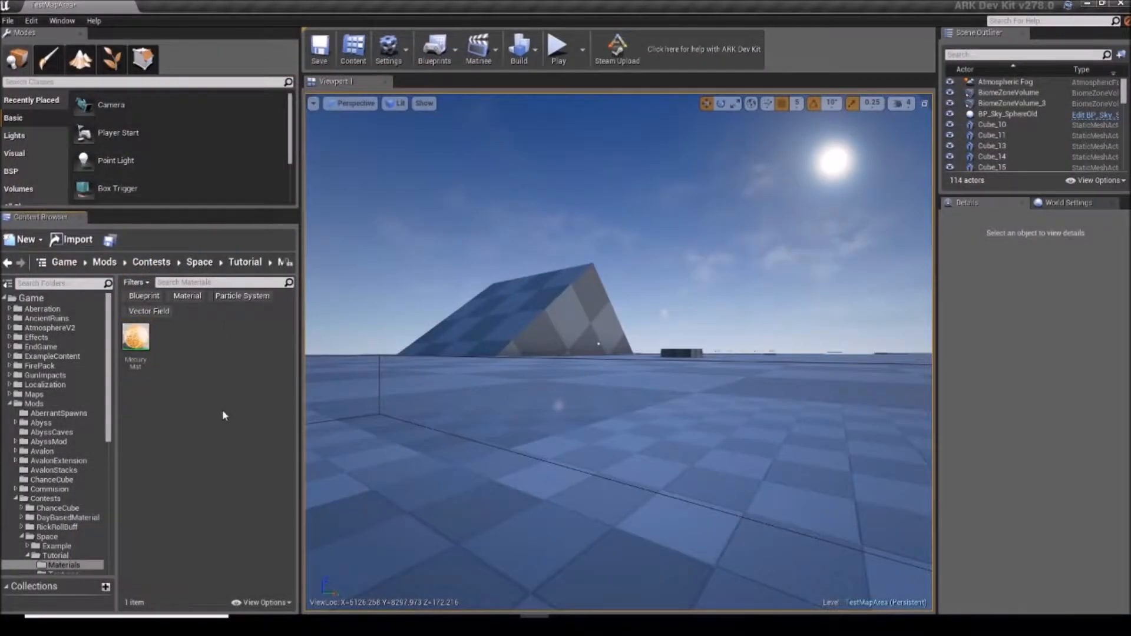
Create a material instance from MecuryMat and name it MarsMat.
right_click(134, 341)
left_click(194, 64)
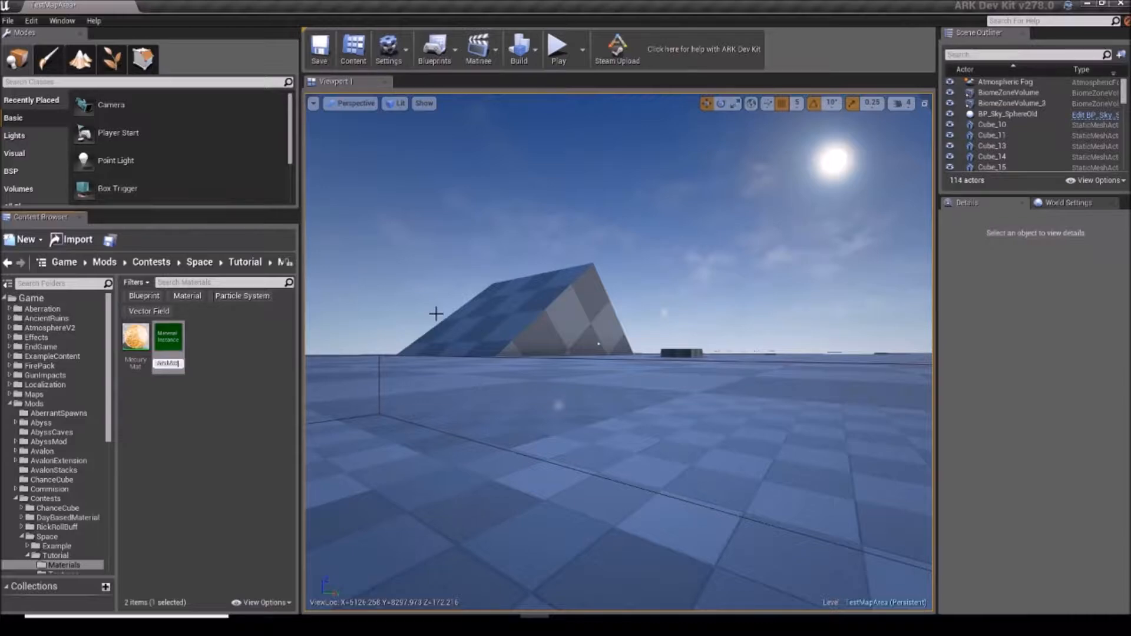
key("Return")
Open MarsMat, set its parent material to M_Mars and save the instance.
double_click(141, 352)
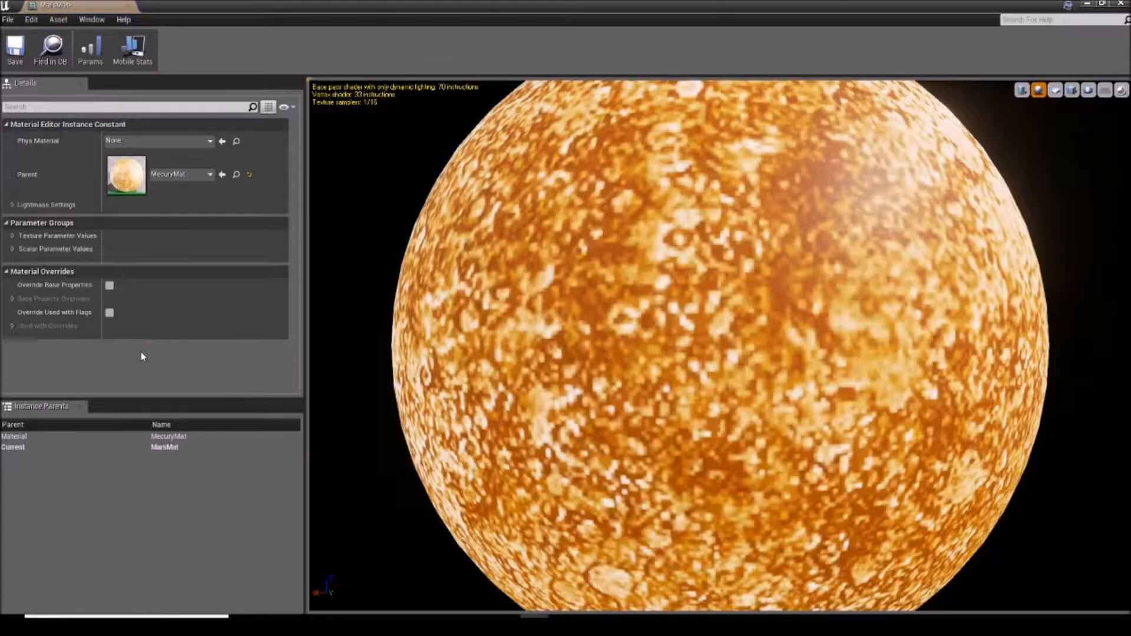
type("mars")
left_click(209, 284)
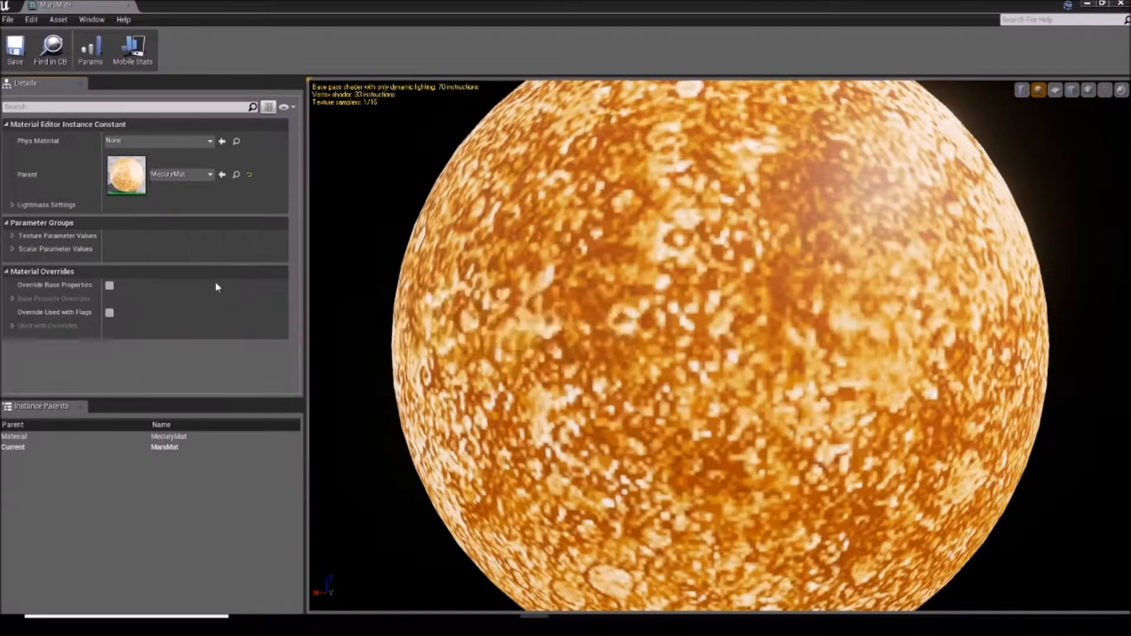
scroll(568, 283, "up", 5)
scroll(602, 283, "down", 8)
left_click_drag(602, 283, 394, 298)
left_click(27, 57)
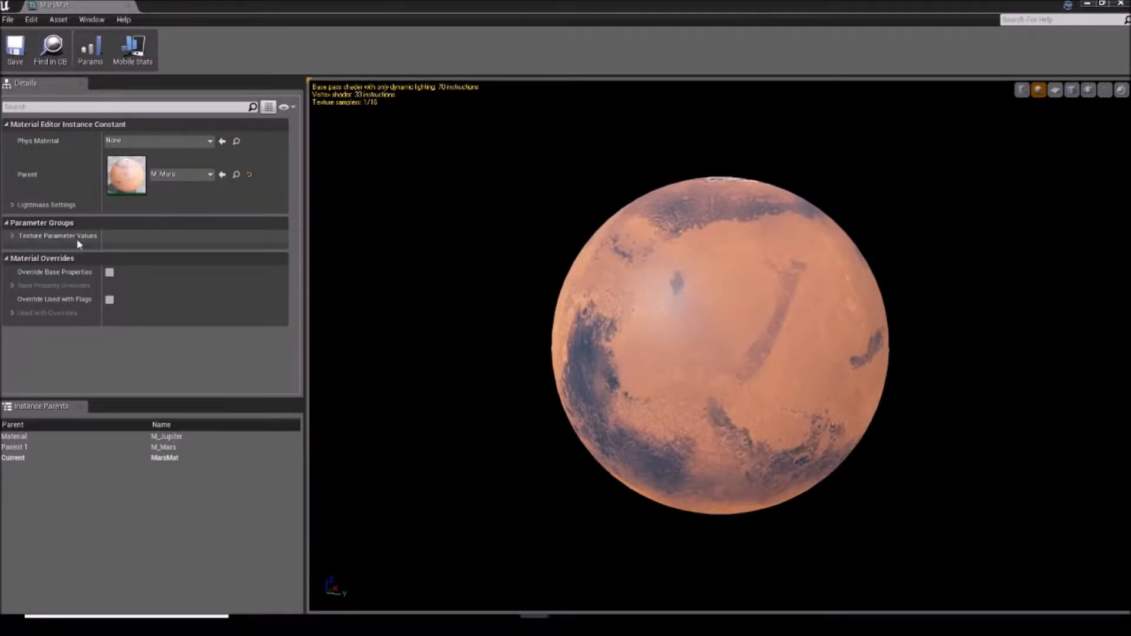
Check MarsMat's texture parameter values and clear its parent material.
left_click(15, 237)
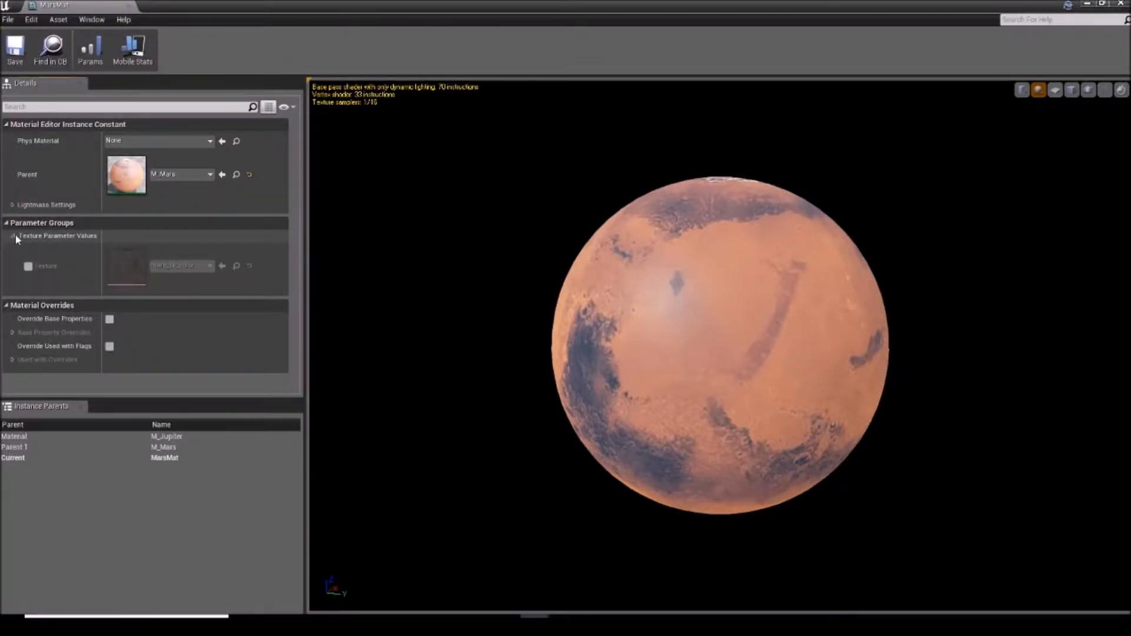
left_click(14, 237)
left_click(14, 237)
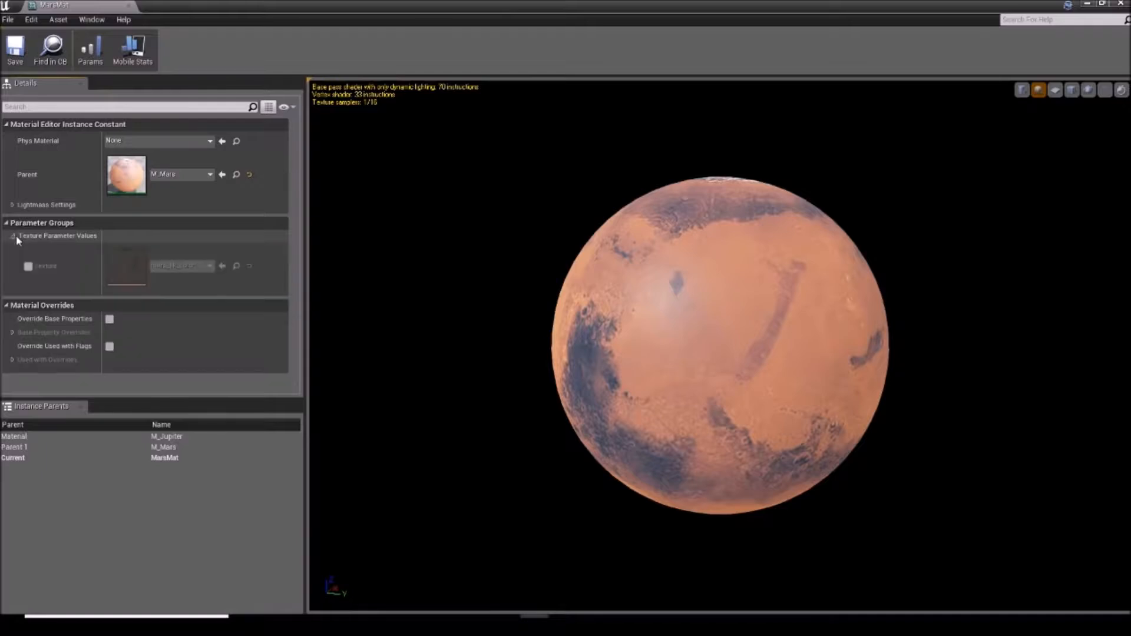
left_click(249, 174)
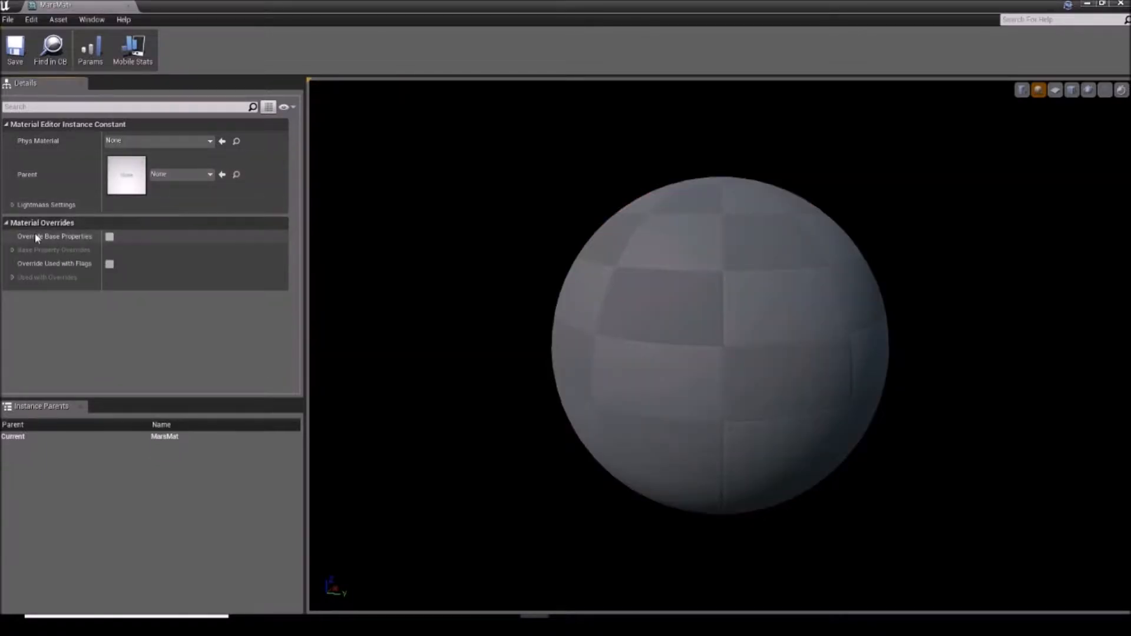
left_click(12, 250)
left_click(13, 250)
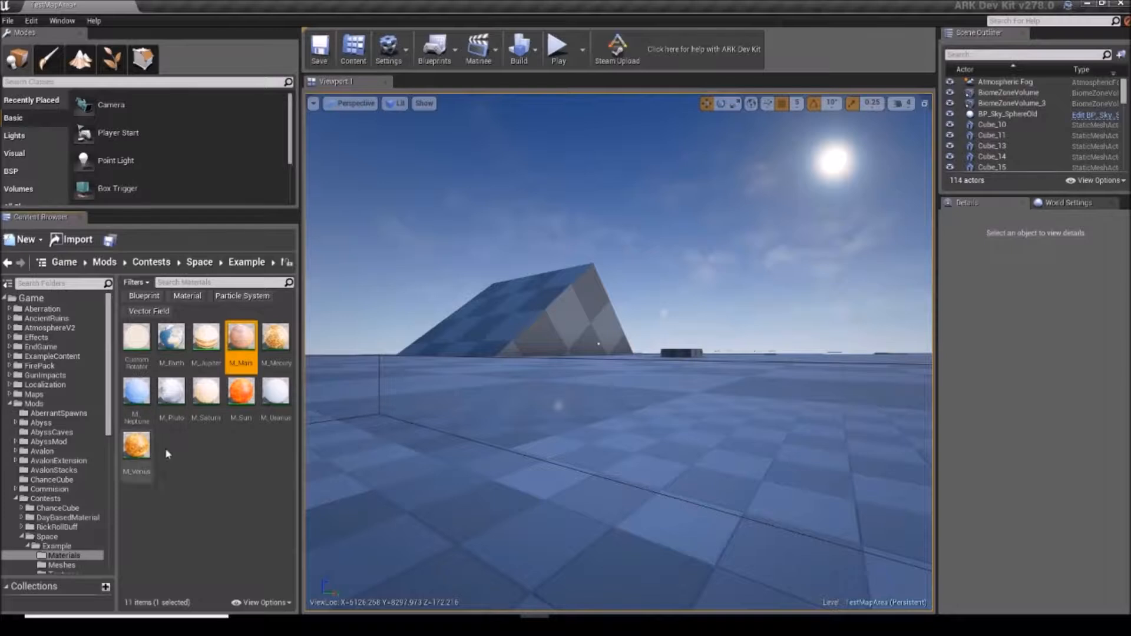
Undo the removal of MarsMat's parent and go back to the Tutorial folder.
left_click(174, 437)
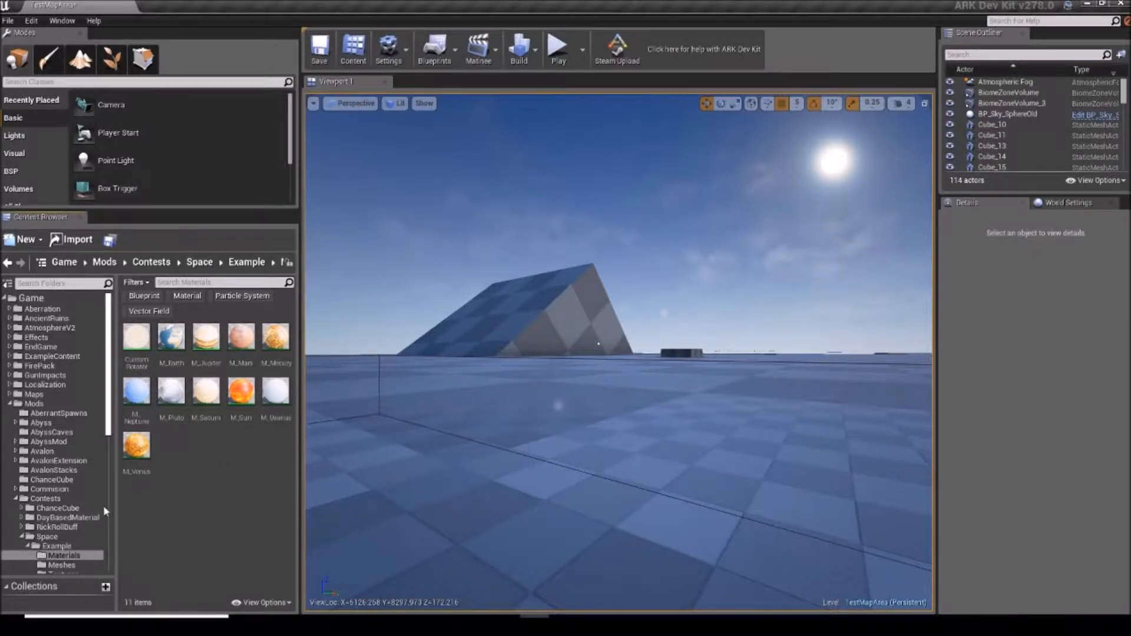
scroll(72, 503, "down", 3)
left_click(72, 527)
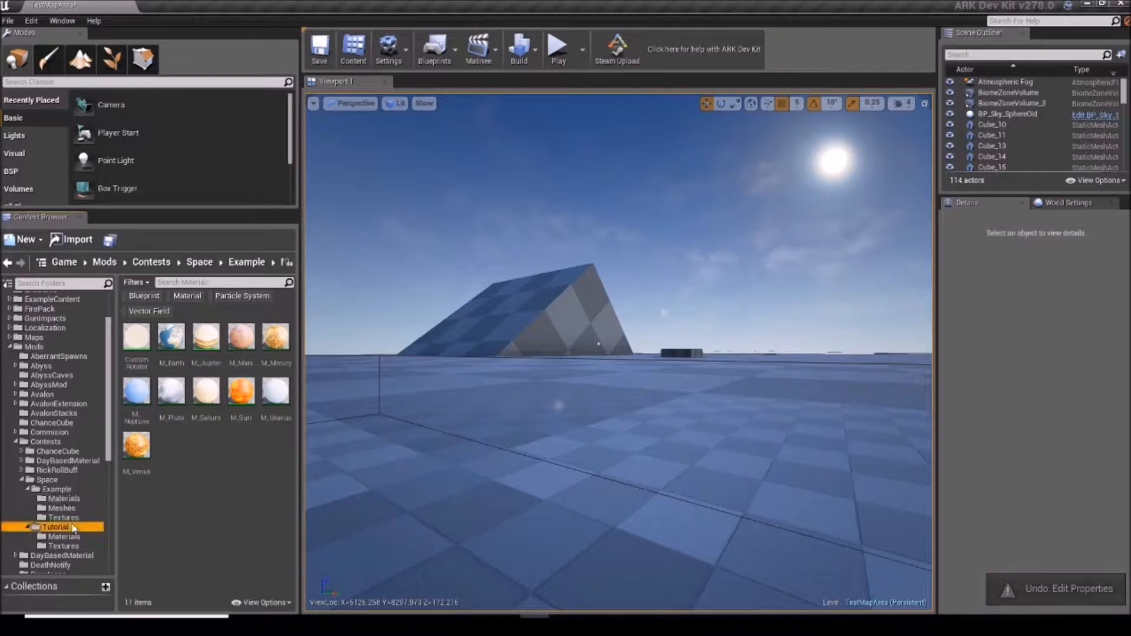
Examine the MecuryMat material graph and the MarsMat instance in the Tutorial Materials folder.
double_click(167, 337)
double_click(159, 352)
right_click_drag(596, 269, 631, 280)
left_click_drag(91, 210, 162, 211)
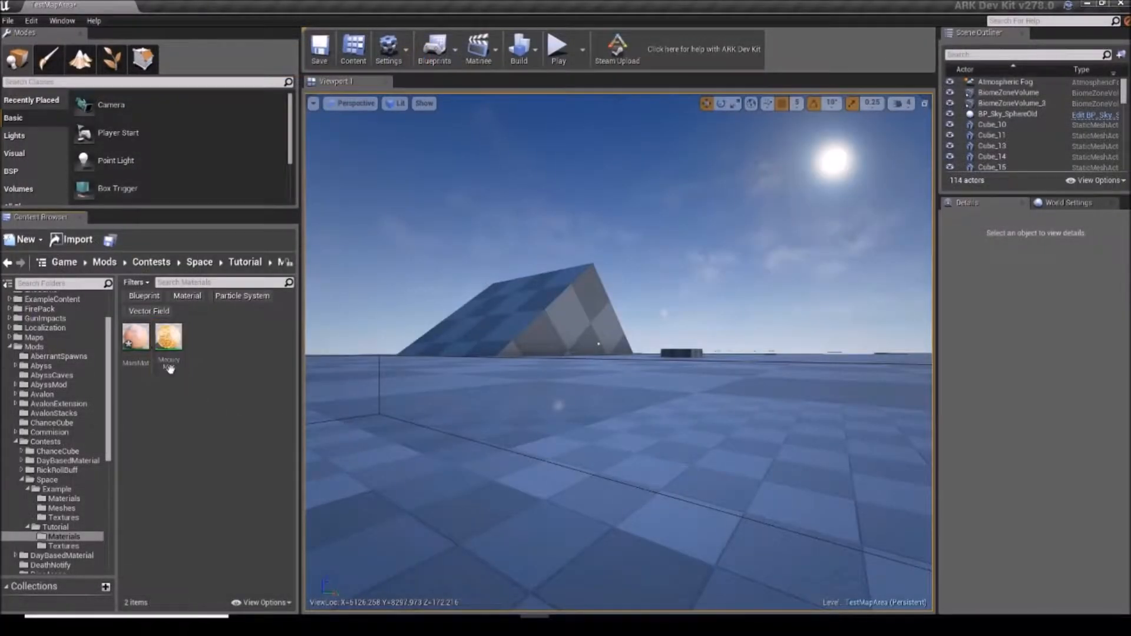
double_click(140, 345)
double_click(176, 341)
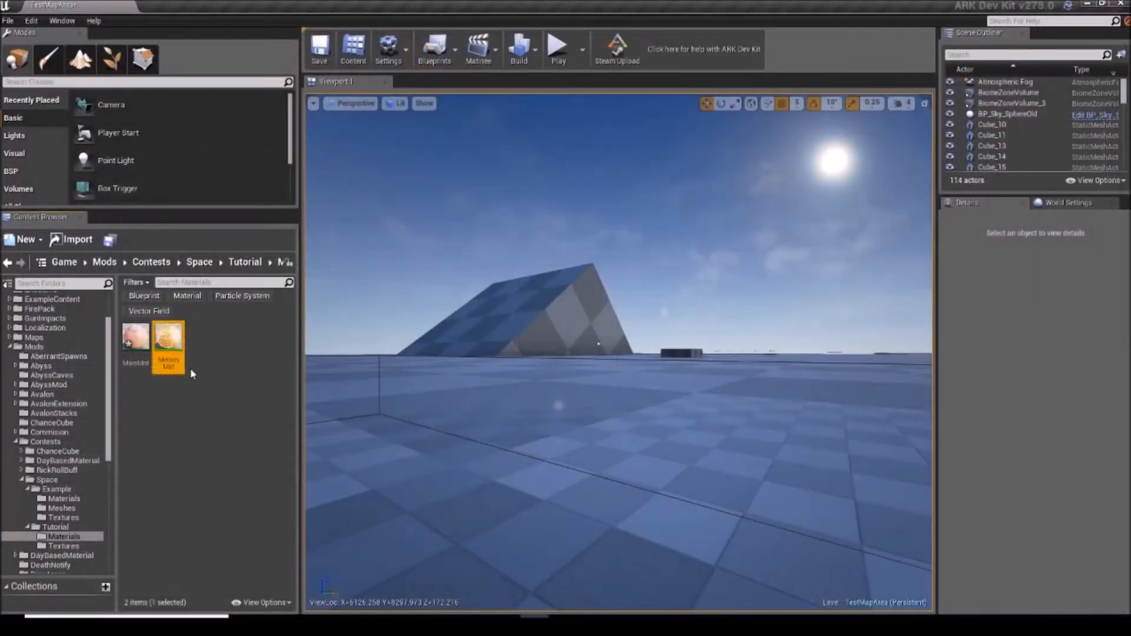
Reopen MarsMat, review its texture parameter and set the parent material to MIC_Mercury.
double_click(135, 339)
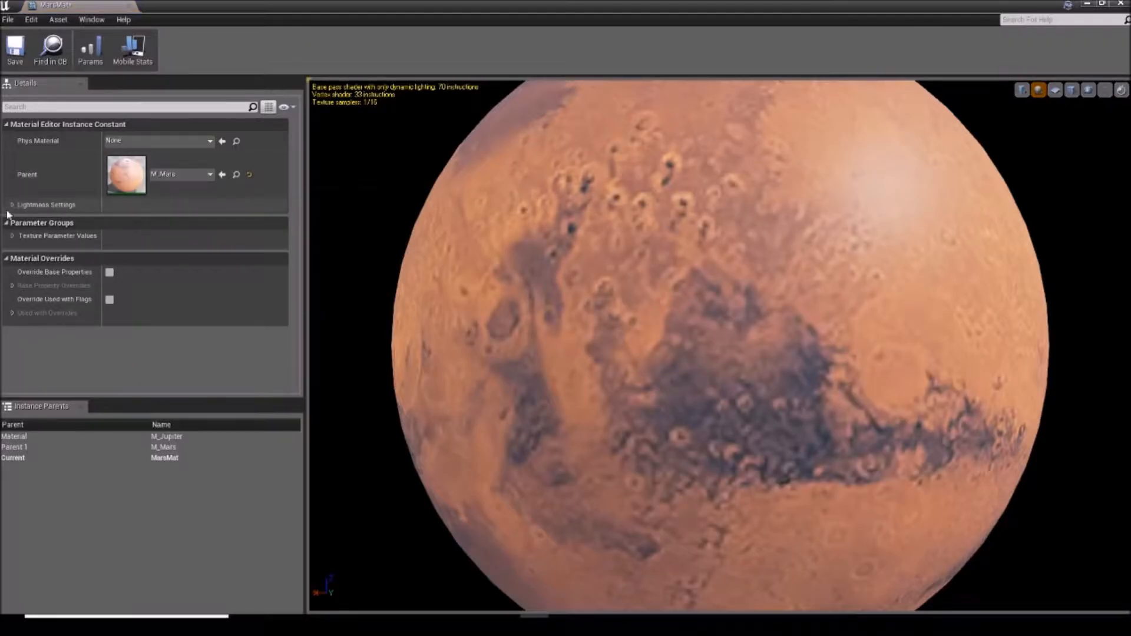
left_click(13, 236)
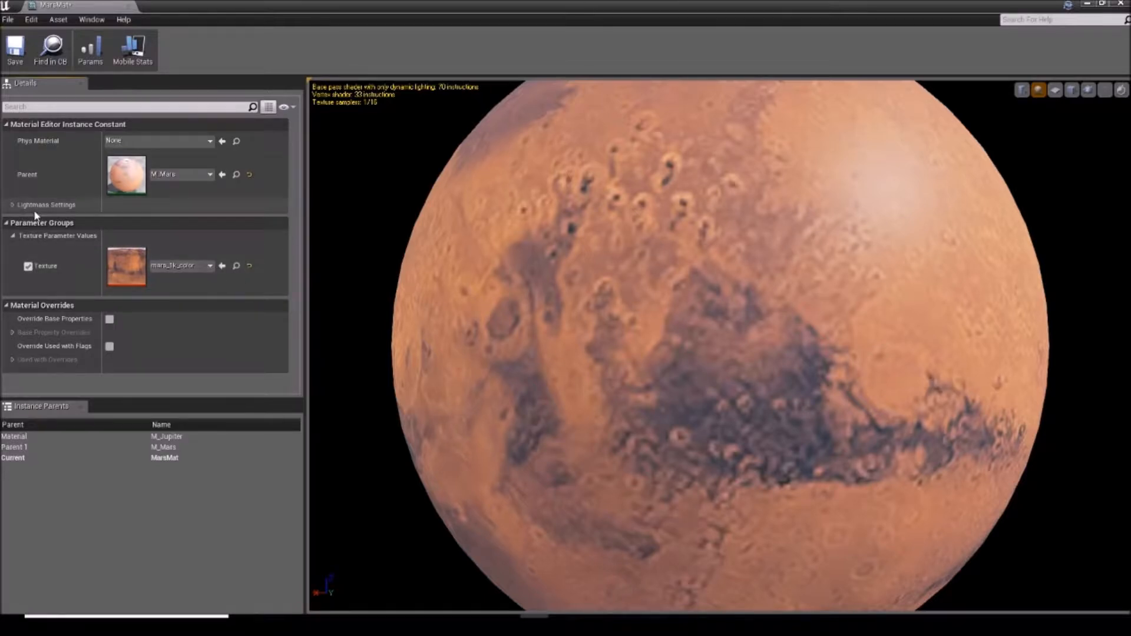
left_click(187, 176)
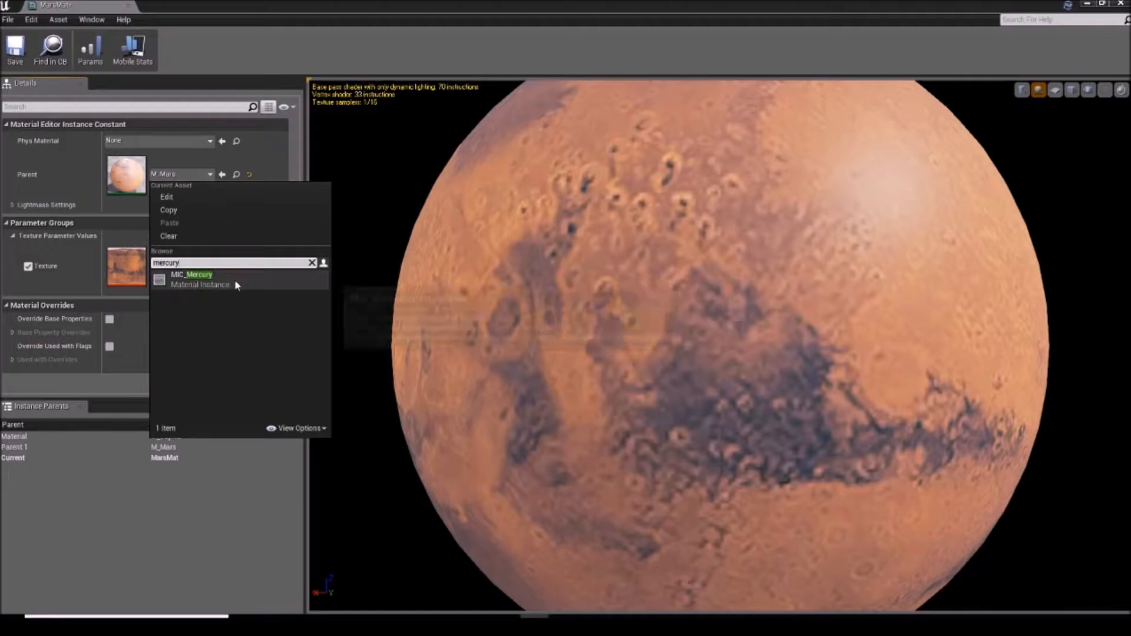
left_click(235, 280)
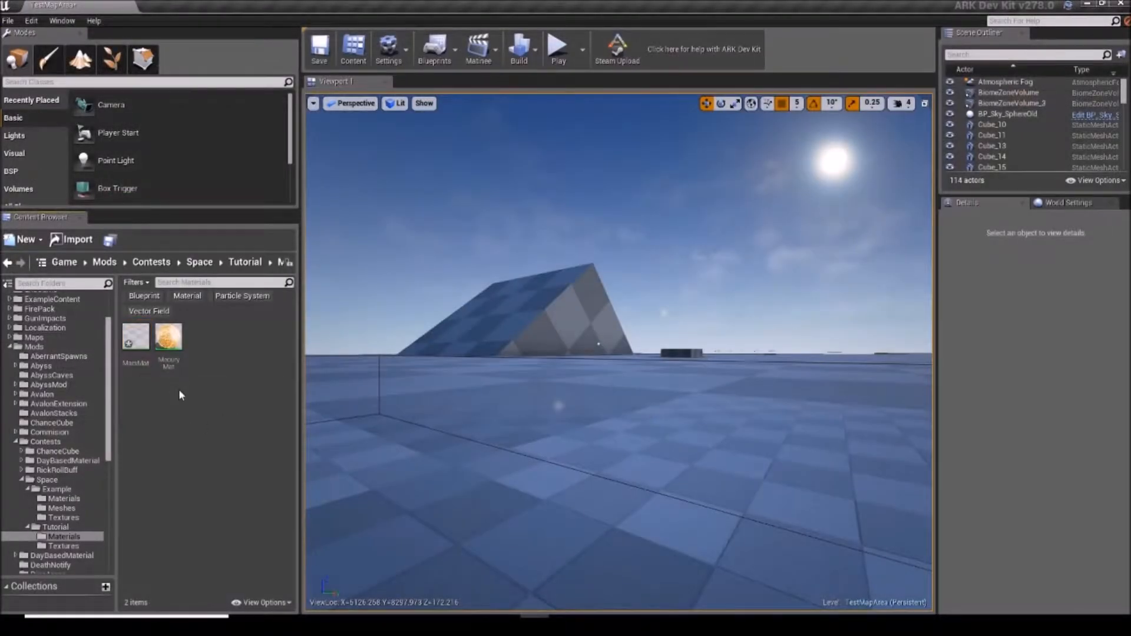
Open MarsMat and set its parent material to MecuryMat.
double_click(135, 335)
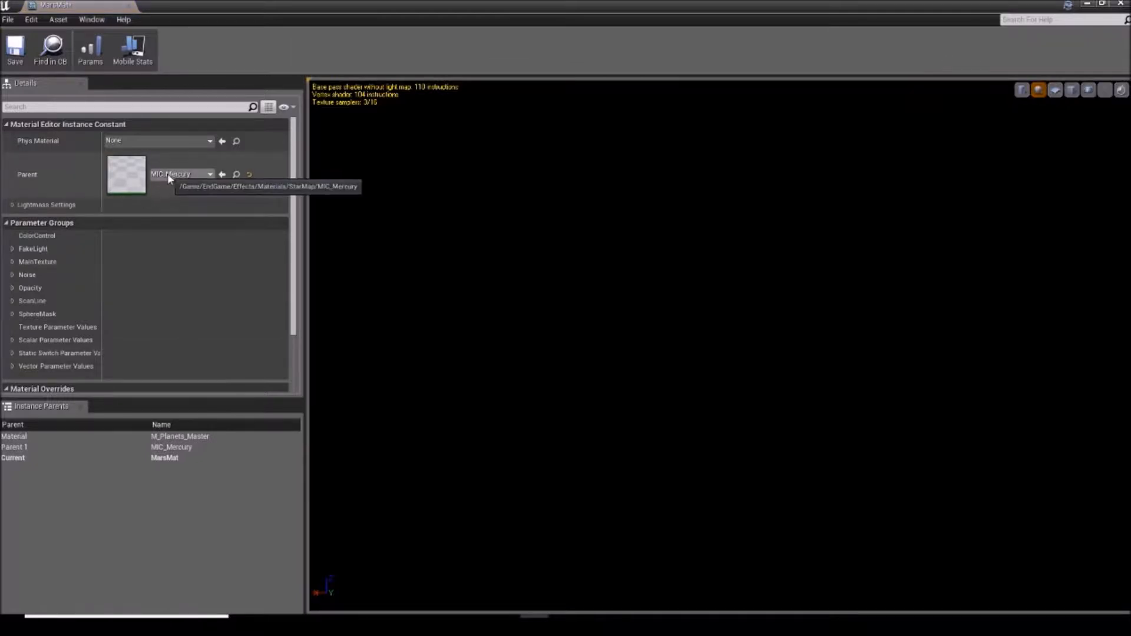
left_click(168, 174)
type("mecuryma")
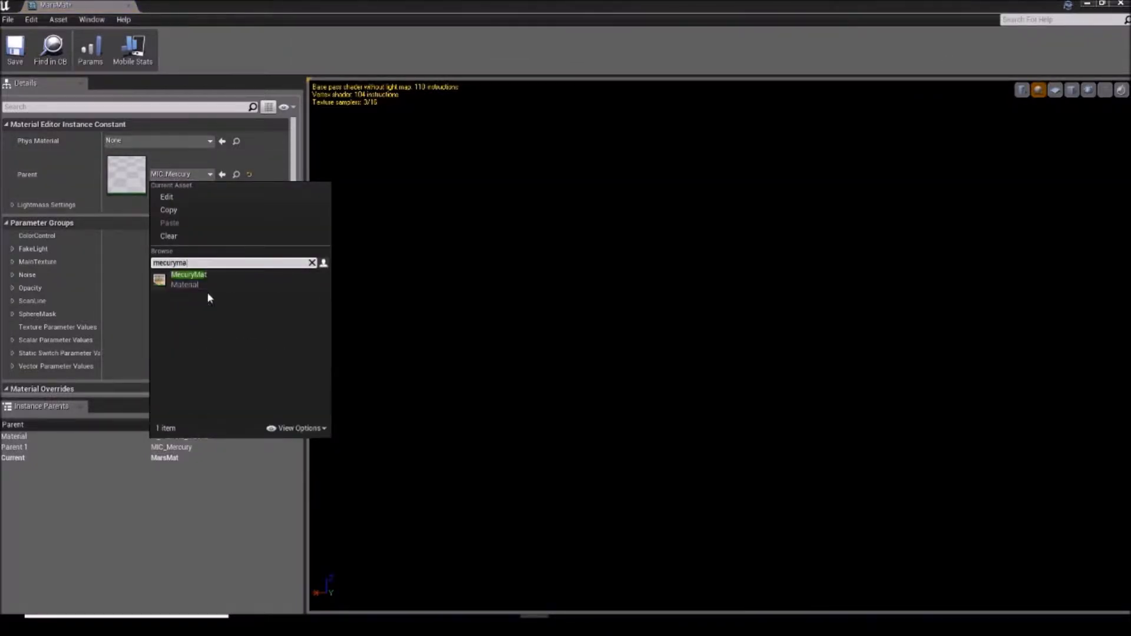
left_click(207, 289)
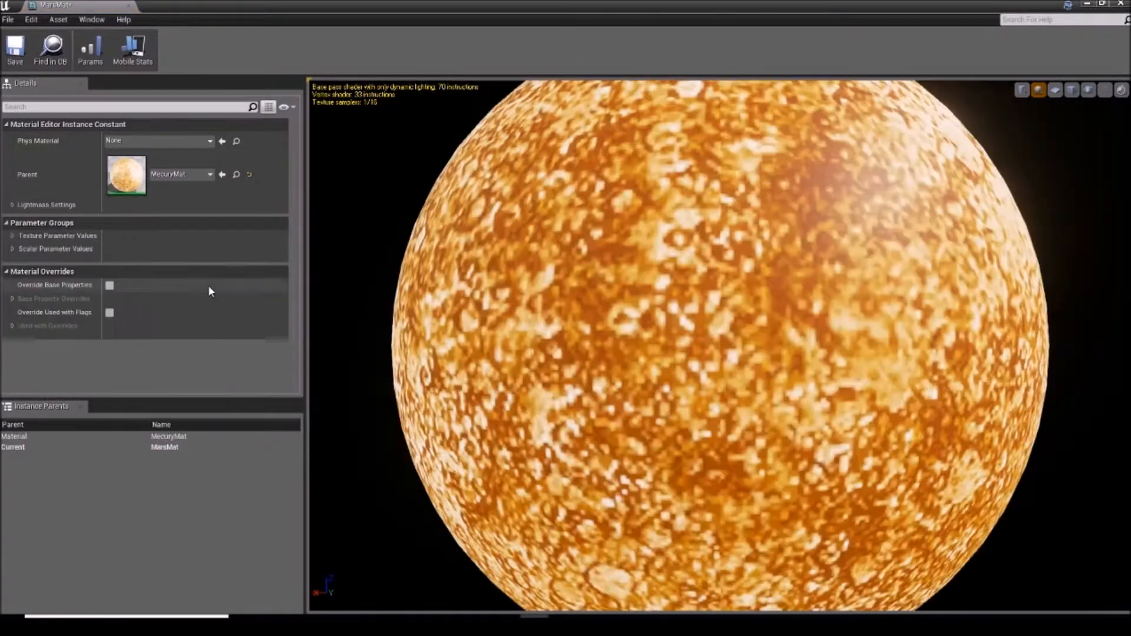
Override MarsMat's Texture parameter with the mars_1k_color texture and inspect the preview sphere.
left_click(24, 236)
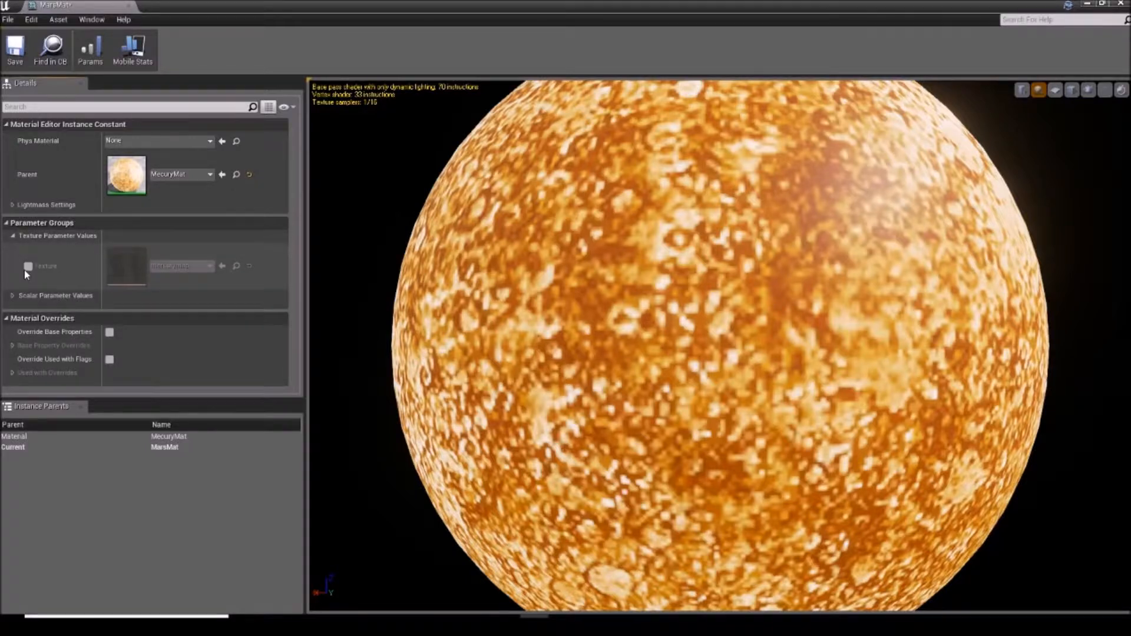
left_click(175, 268)
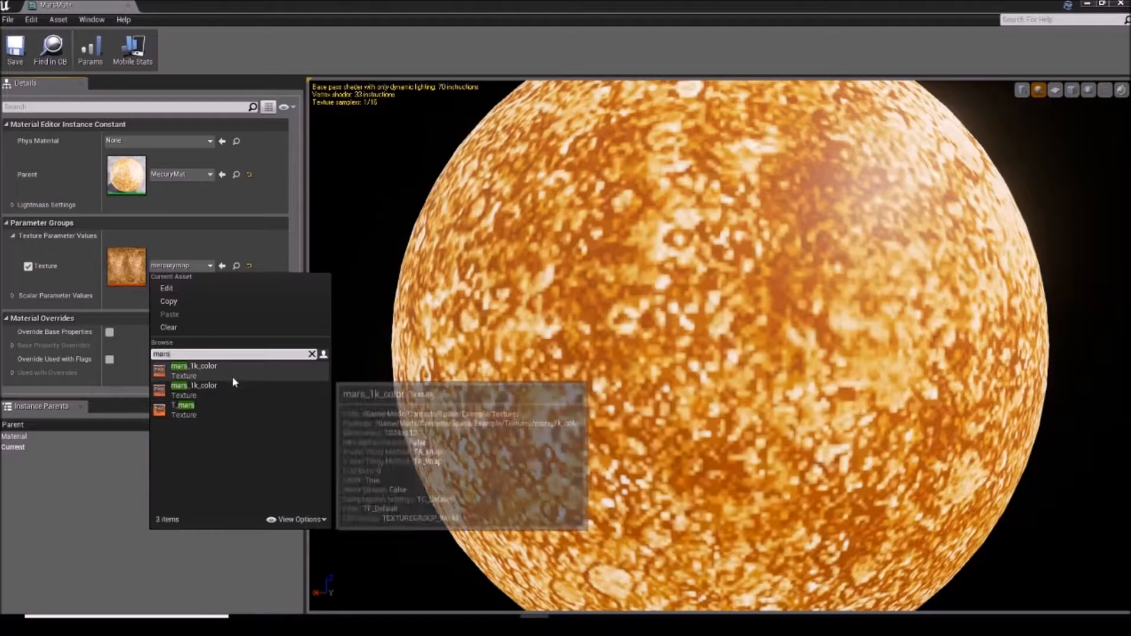
left_click(233, 375)
scroll(592, 315, "up", 3)
scroll(639, 286, "down", 6)
left_click_drag(639, 285, 719, 318)
Override MarsMat's Glow parameter with 0.5 and save the instance.
left_click(30, 295)
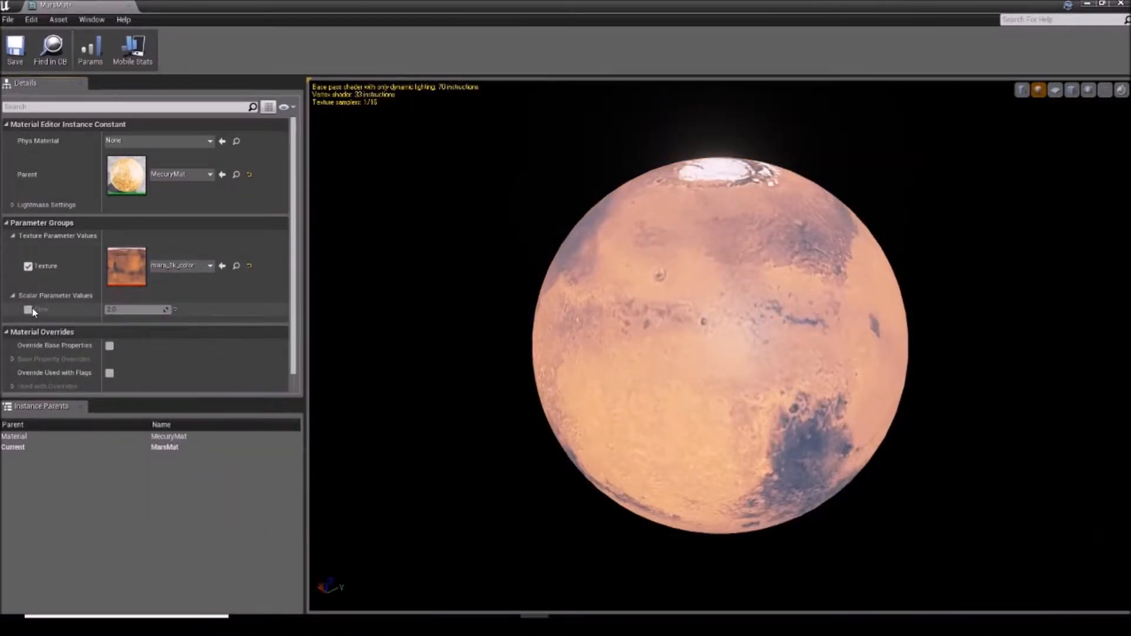
type("0.5")
key("Return")
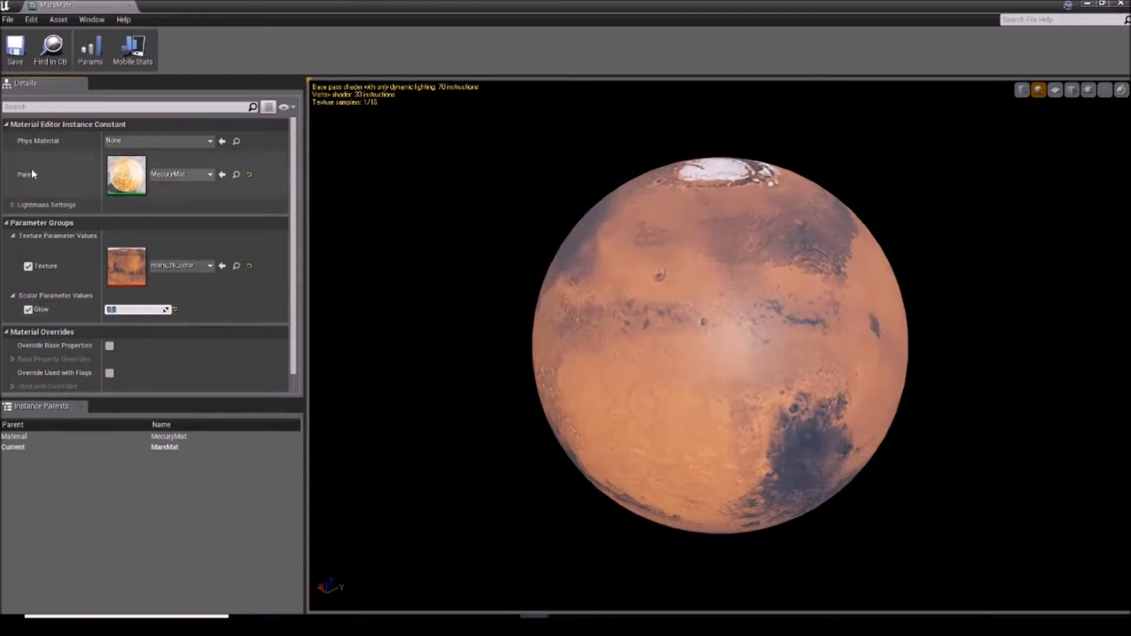
left_click(15, 58)
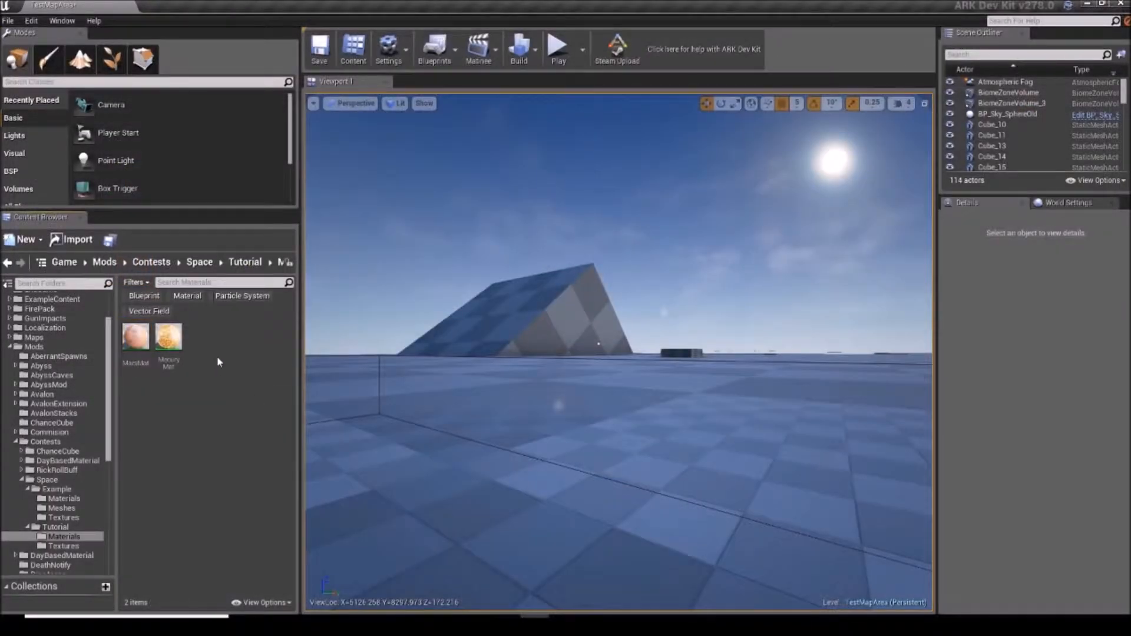
Create another material instance from MecuryMat and name it EarthMat.
right_click(217, 361)
right_click(169, 337)
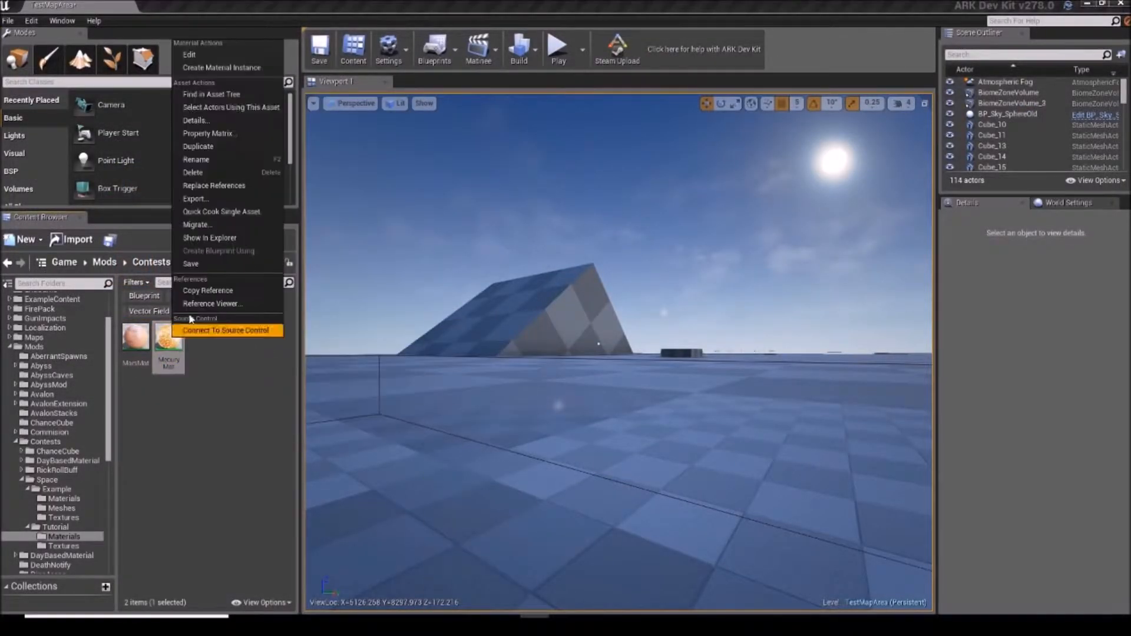
left_click(251, 75)
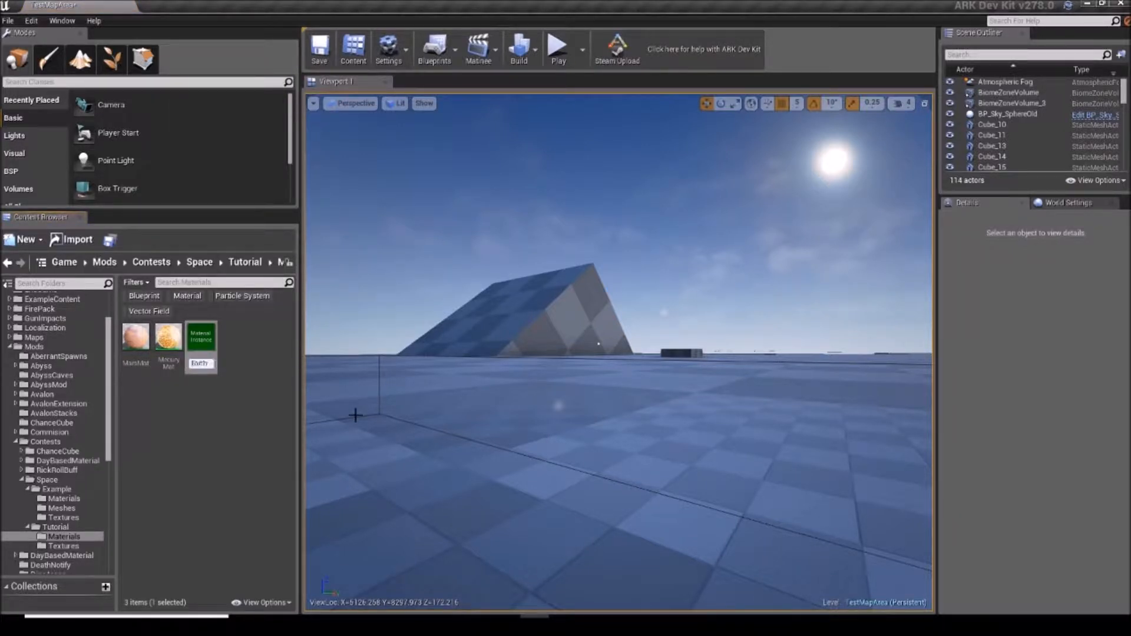
key("Return")
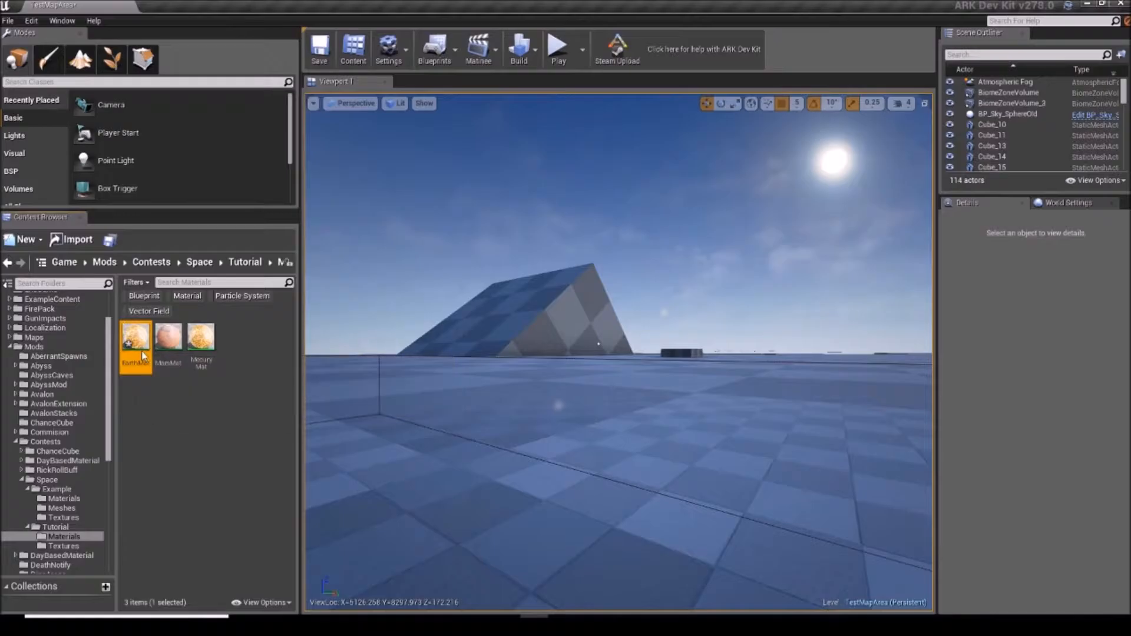
Override EarthMat's Texture parameter with the EarthMap texture and inspect the preview sphere.
double_click(136, 345)
left_click(14, 236)
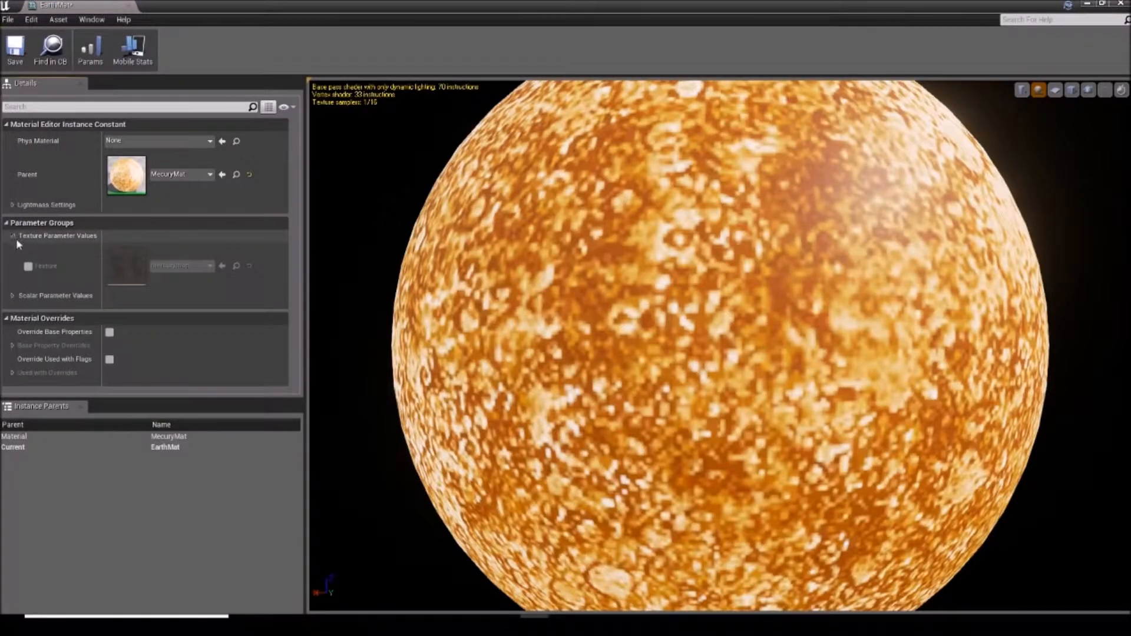
left_click(195, 269)
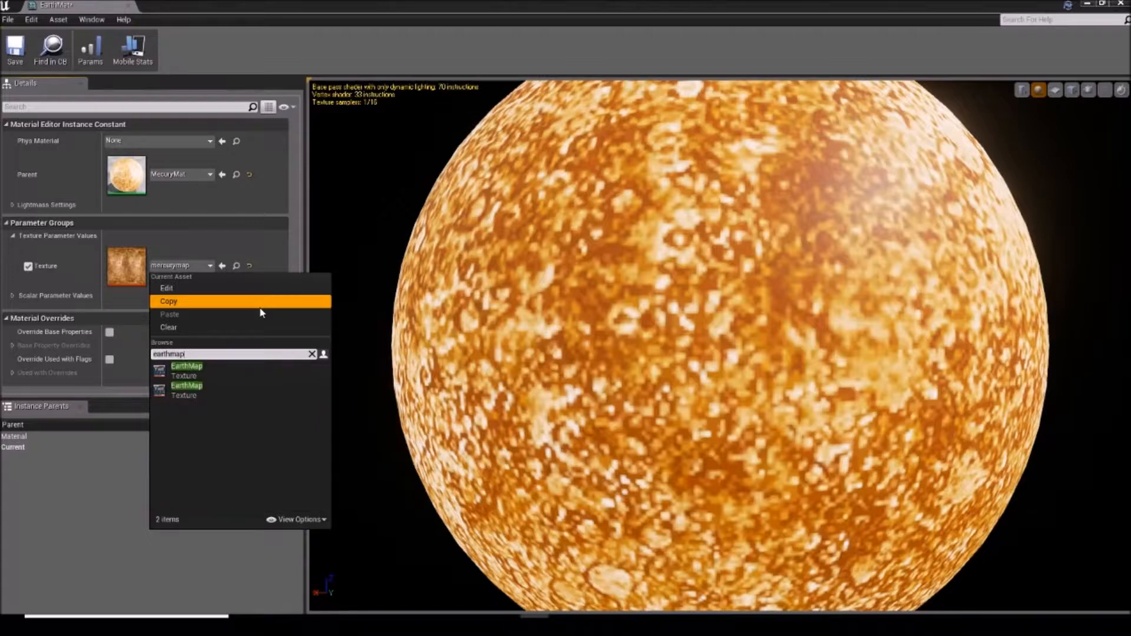
left_click(235, 371)
left_click_drag(677, 406, 723, 408)
scroll(678, 406, "down", 5)
Override EarthMat's Glow parameter with 0.5 and save the instance.
left_click(22, 295)
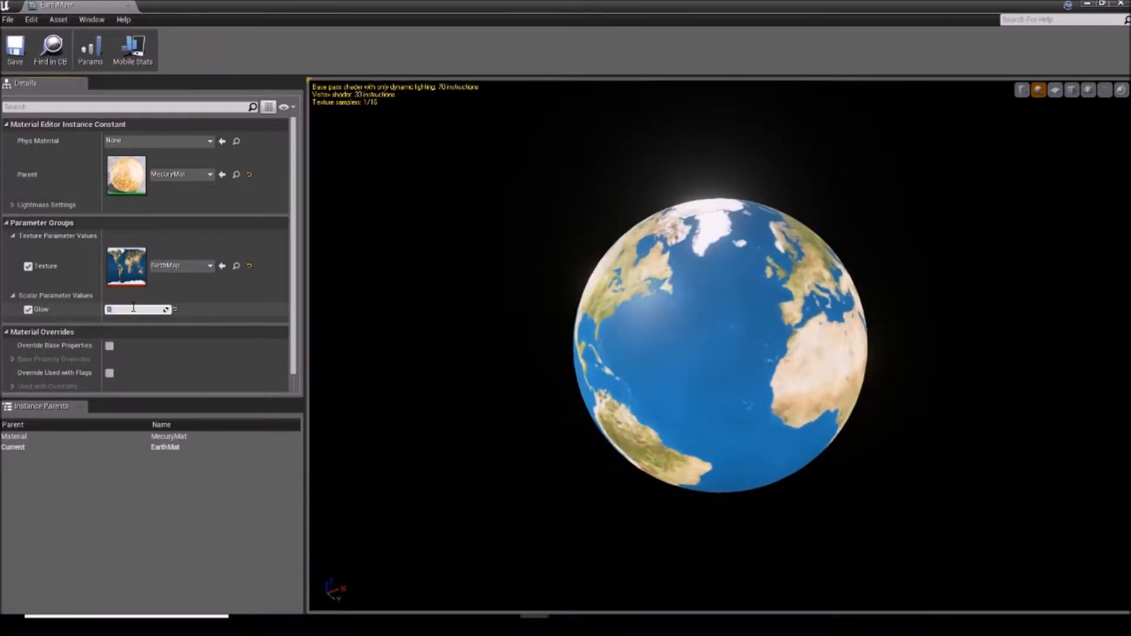
key("Return")
type("0.5")
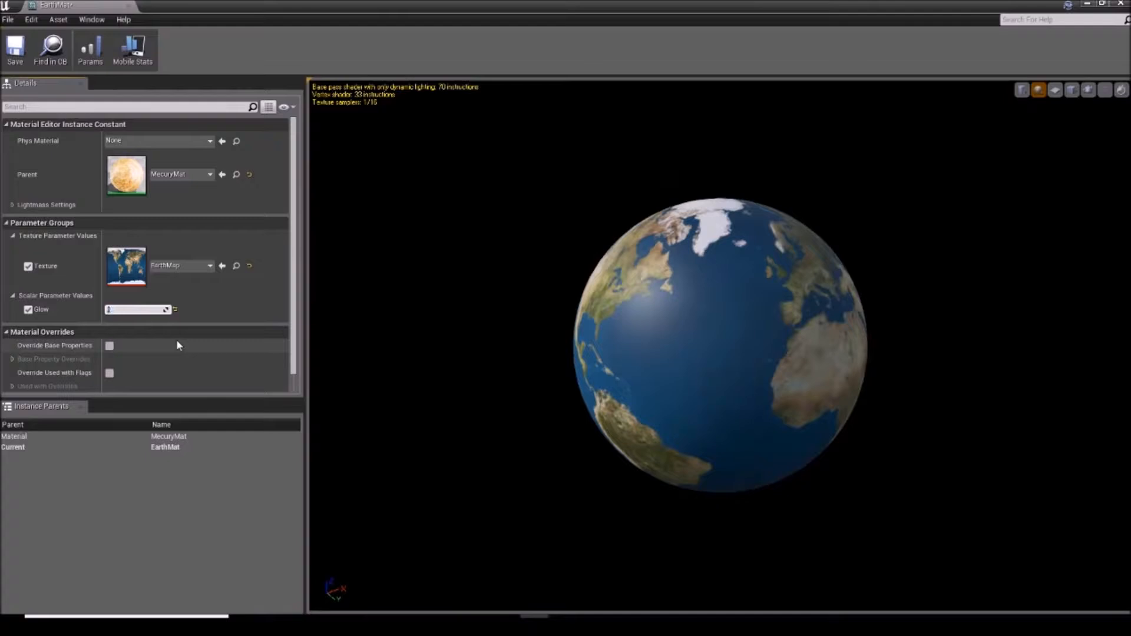
key("Return")
mouse_move(488, 242)
left_mouse_down()
mouse_move(524, 243)
mouse_move(507, 319)
left_mouse_up()
left_click(15, 50)
left_click_drag(659, 413, 698, 236)
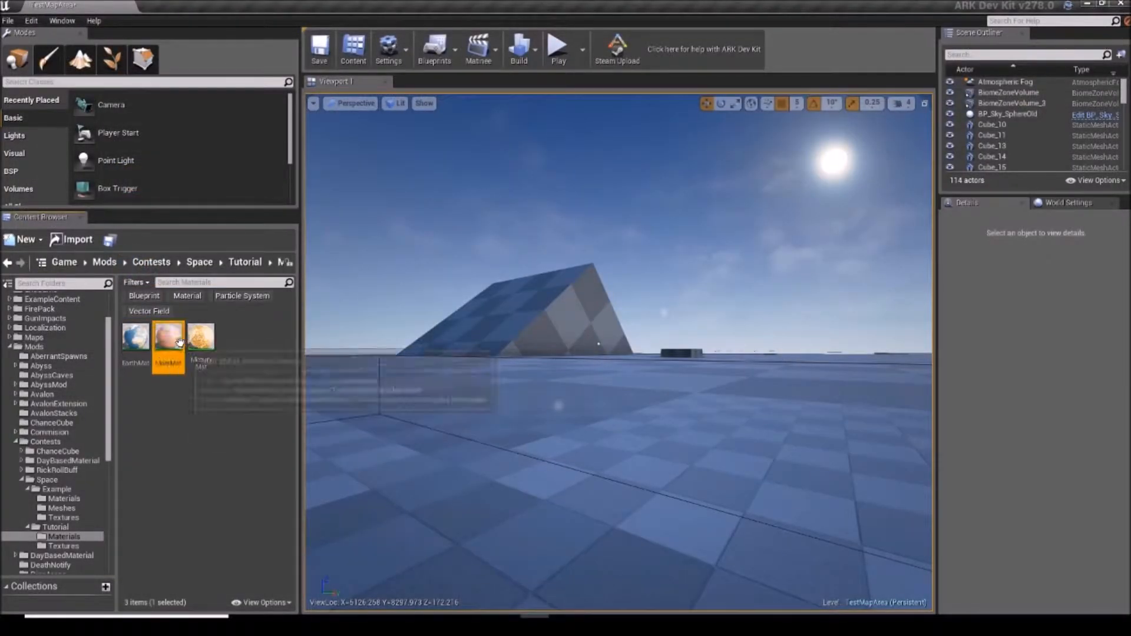
right_click(168, 338)
left_click(240, 60)
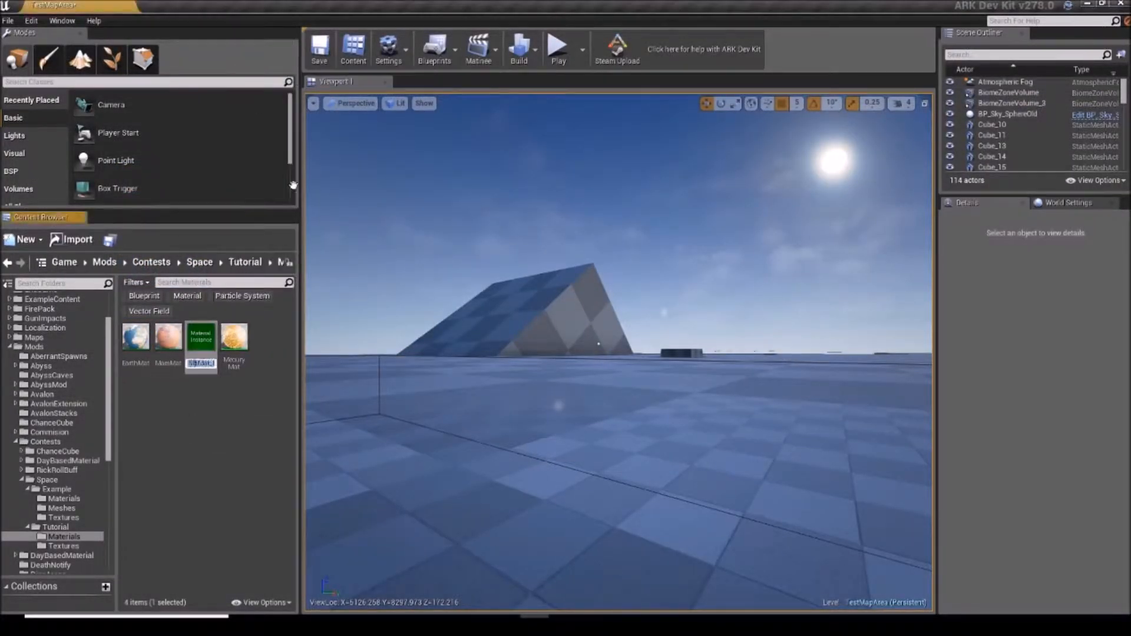
left_click(211, 361)
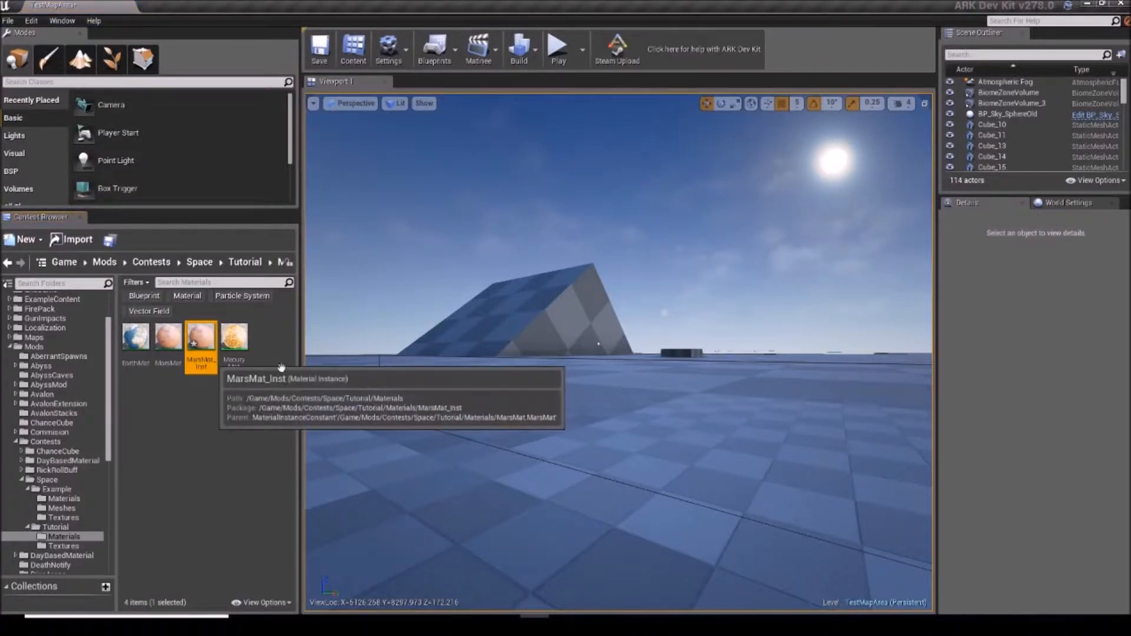
key("Delete")
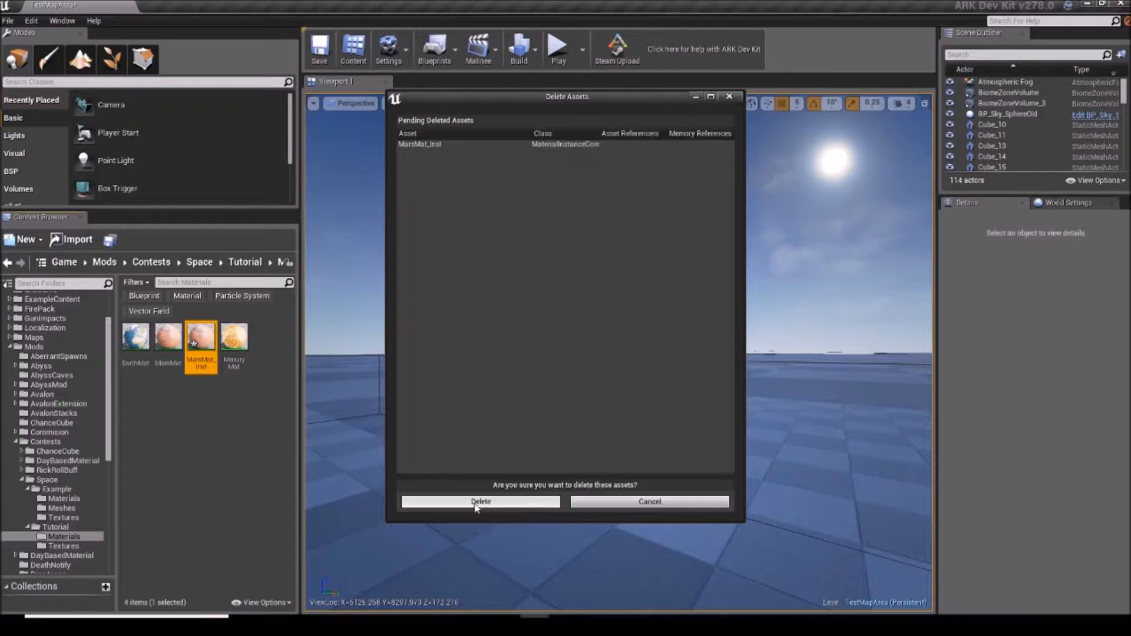
left_click(470, 502)
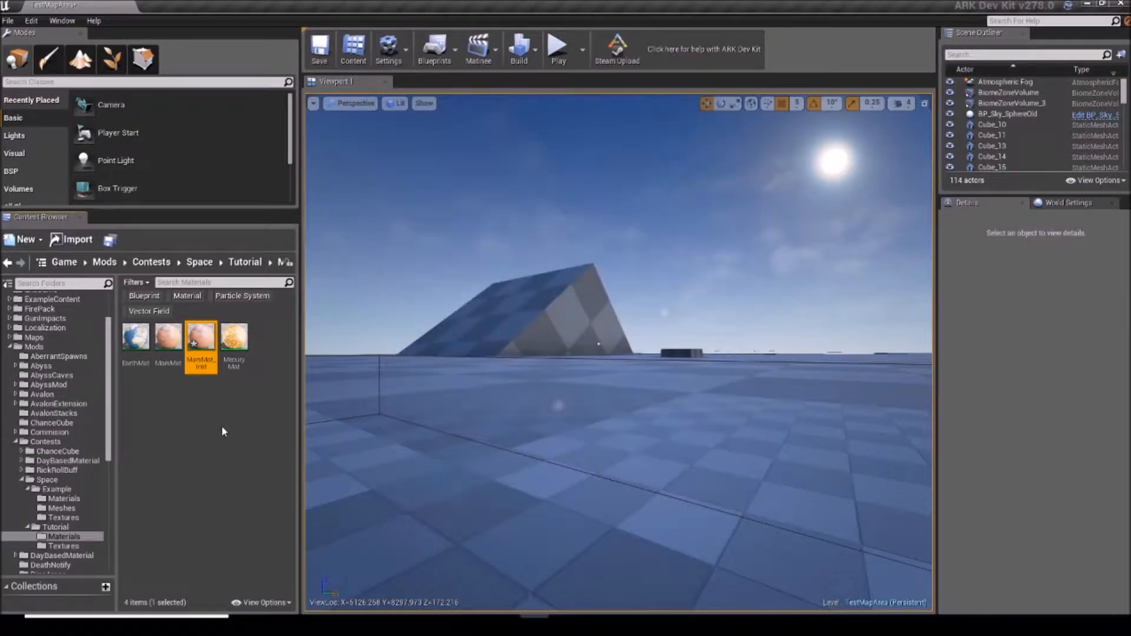
Create a new material named Mat_Sun in the Tutorial Materials folder and open it for editing.
right_click(191, 411)
left_click(236, 263)
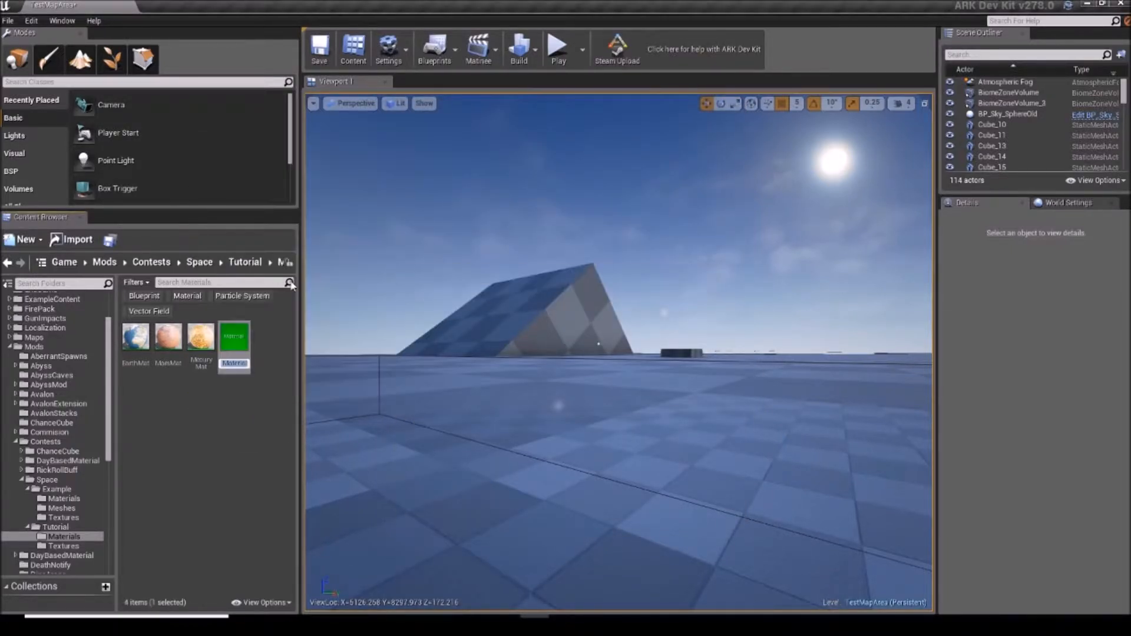
type("Mat_Sun")
key("Return")
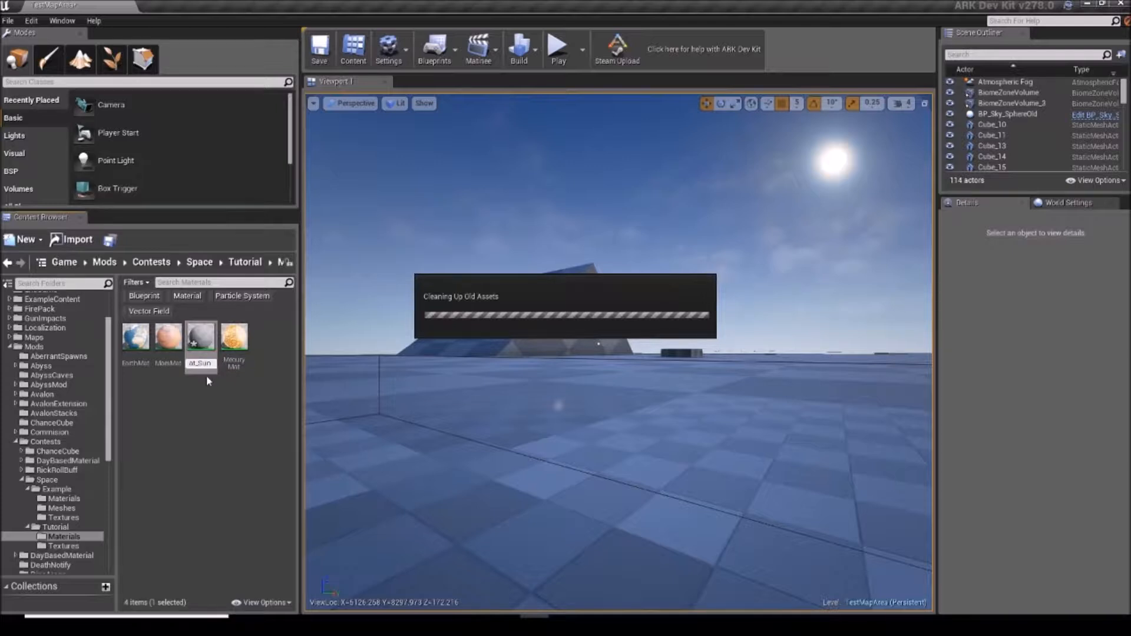
left_click(201, 337)
double_click(208, 340)
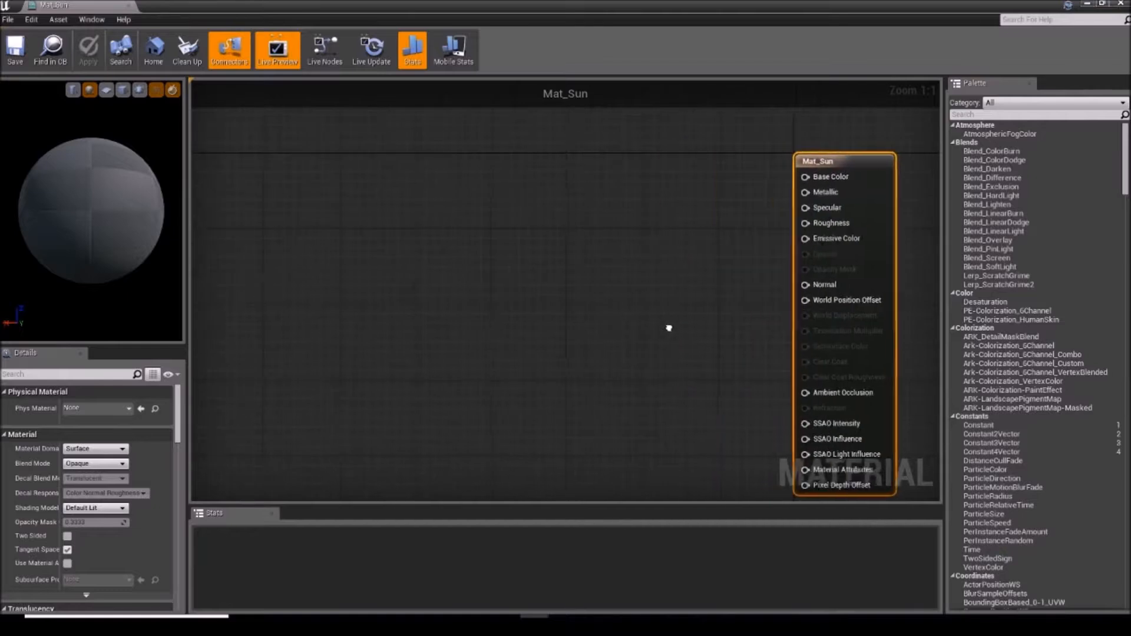
Add a Texture Sample node to Mat_Sun and assign the SUn texture to it.
right_click(308, 263)
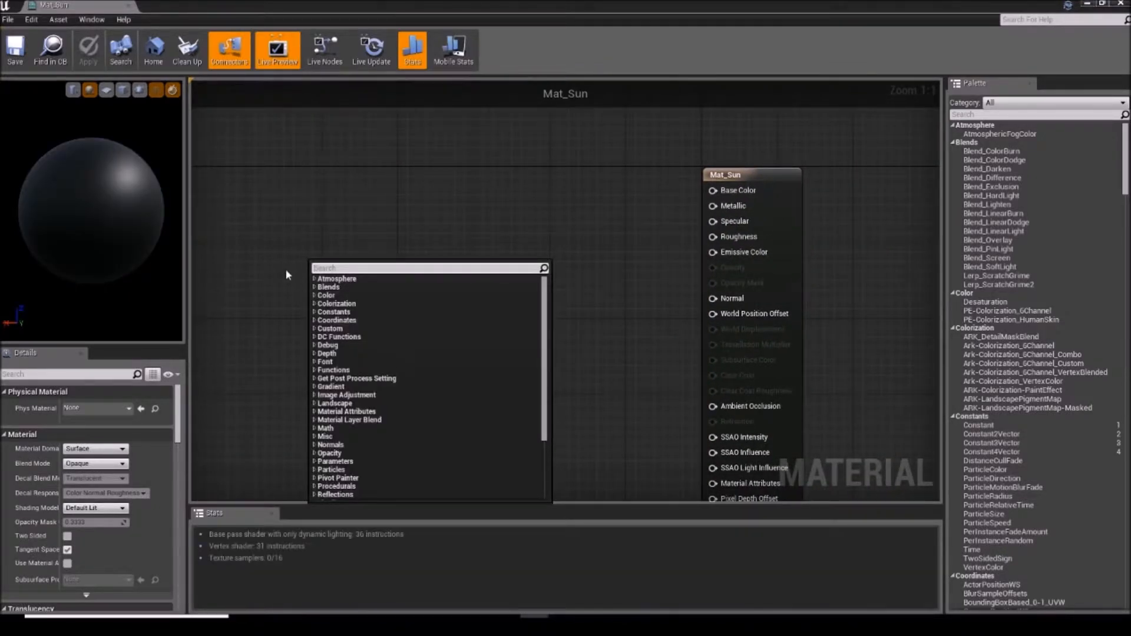
type("texturesample")
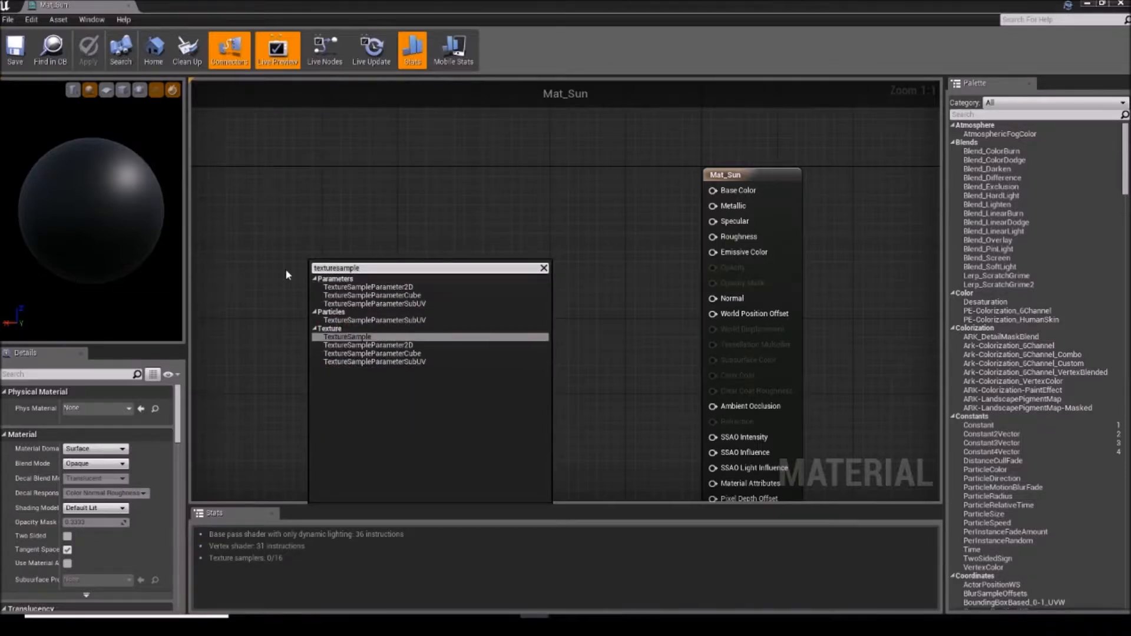
key("Return")
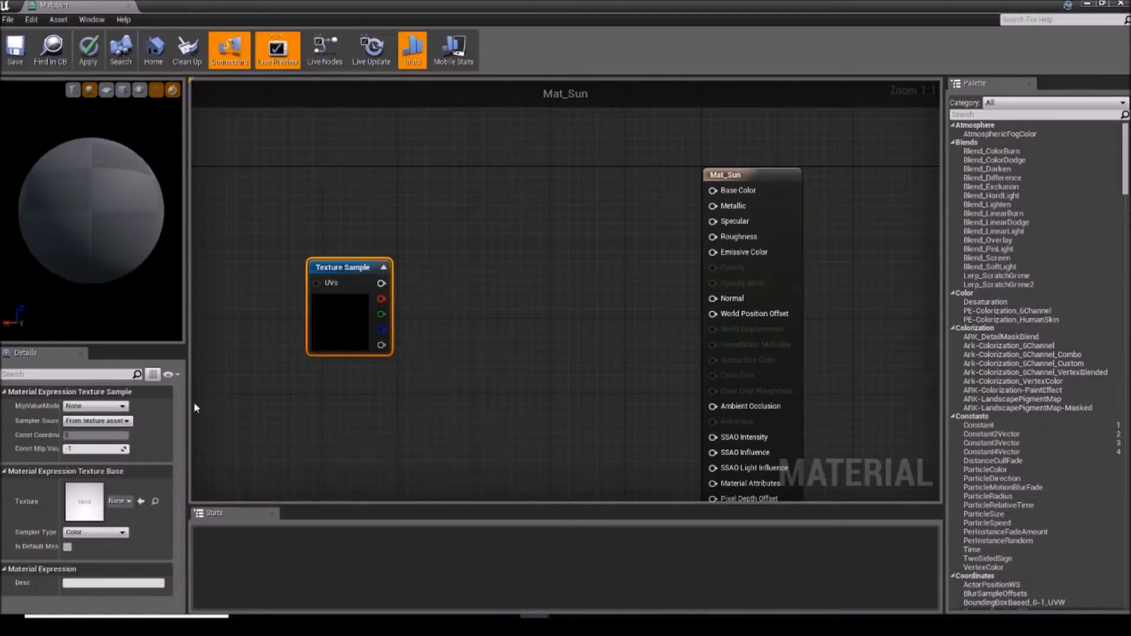
left_click(128, 501)
type("sun")
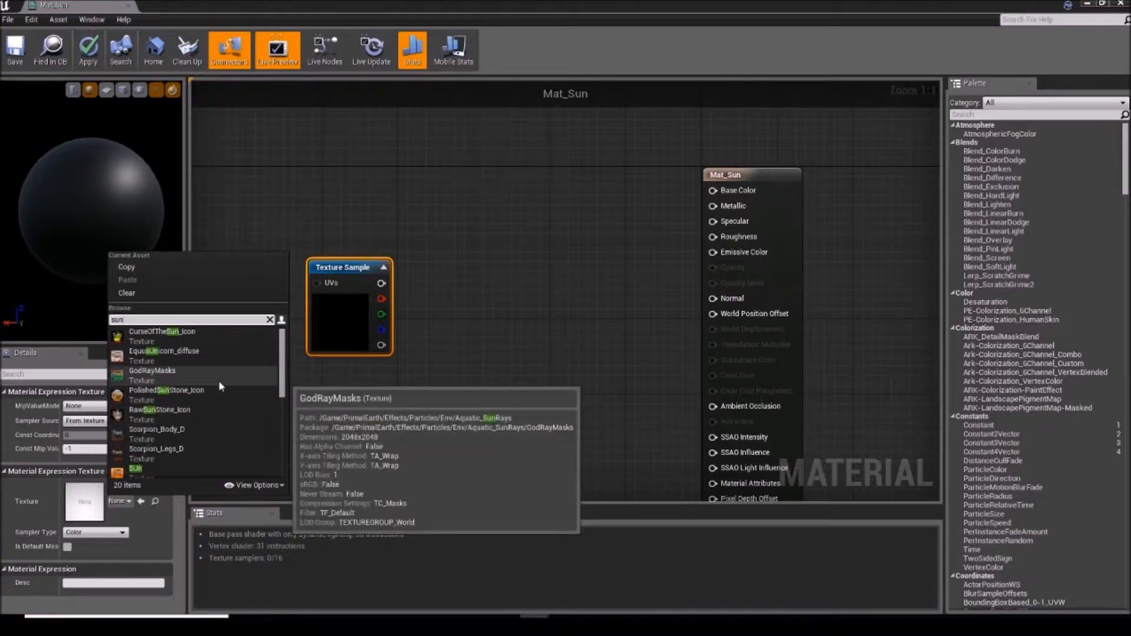
left_click(197, 469)
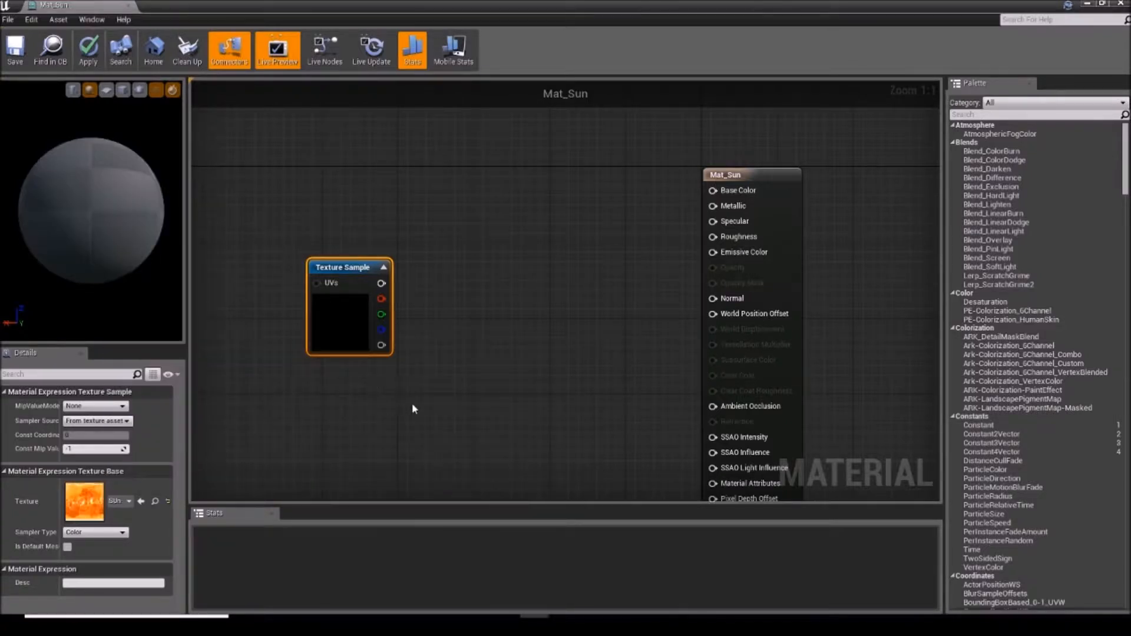
Duplicate the sun Texture Sample node and place the copy directly below the original.
right_click_drag(359, 340, 451, 377)
left_click_drag(439, 331, 416, 286)
left_click(439, 378)
right_click_drag(439, 379, 502, 344)
left_click(477, 301)
left_click(466, 331)
left_click(474, 275)
right_click_drag(473, 398, 433, 369)
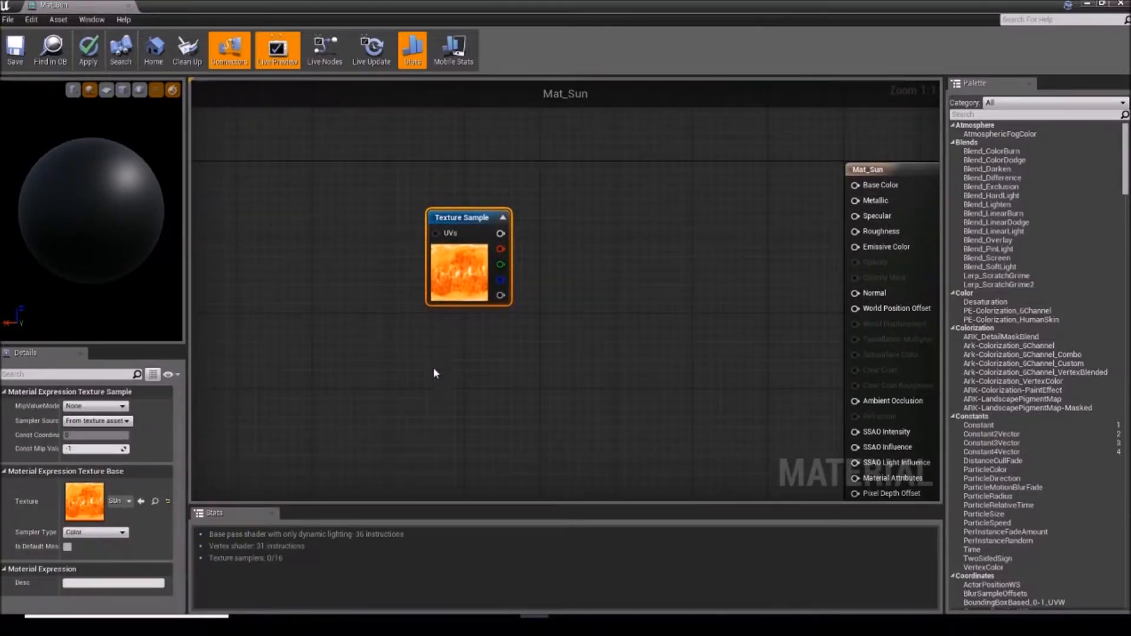
key("ctrl+w")
left_click_drag(466, 365, 450, 356)
left_click(392, 314)
right_click_drag(392, 315, 364, 365)
left_click_drag(423, 289, 415, 255)
left_click_drag(433, 405, 431, 366)
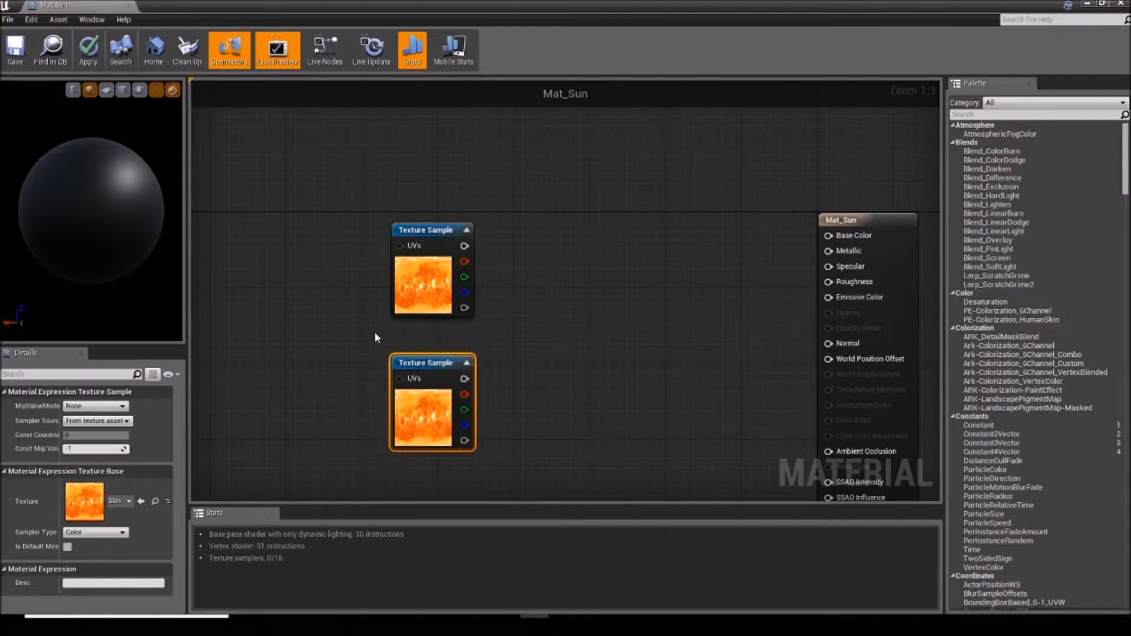
left_click(377, 337)
right_click_drag(377, 337, 379, 323)
right_click(379, 322)
type("rotato")
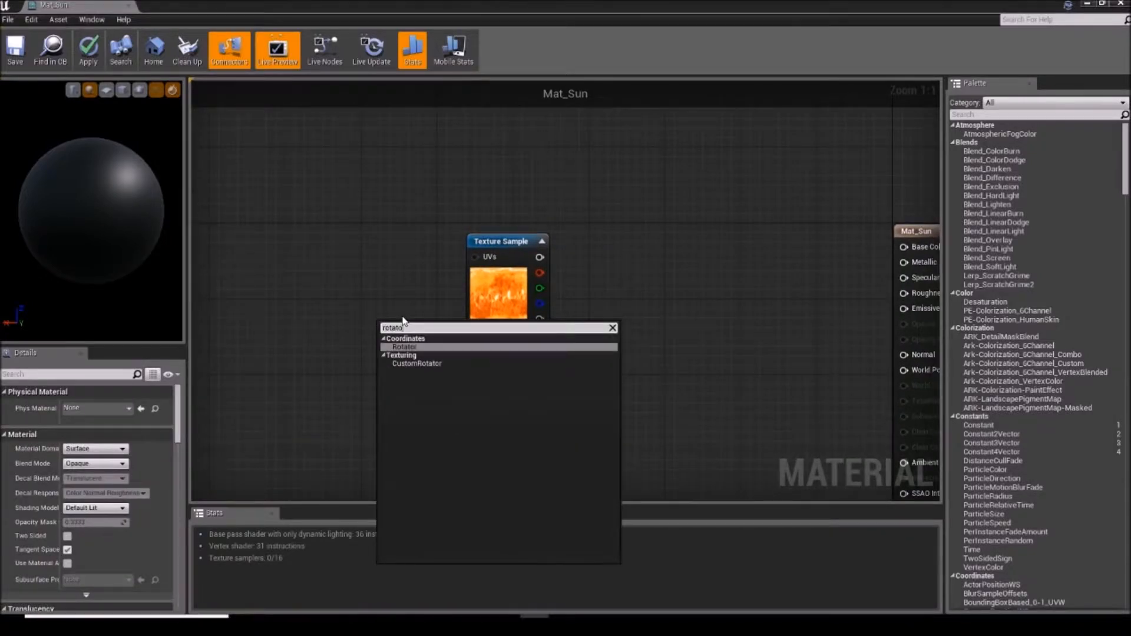
key("Return")
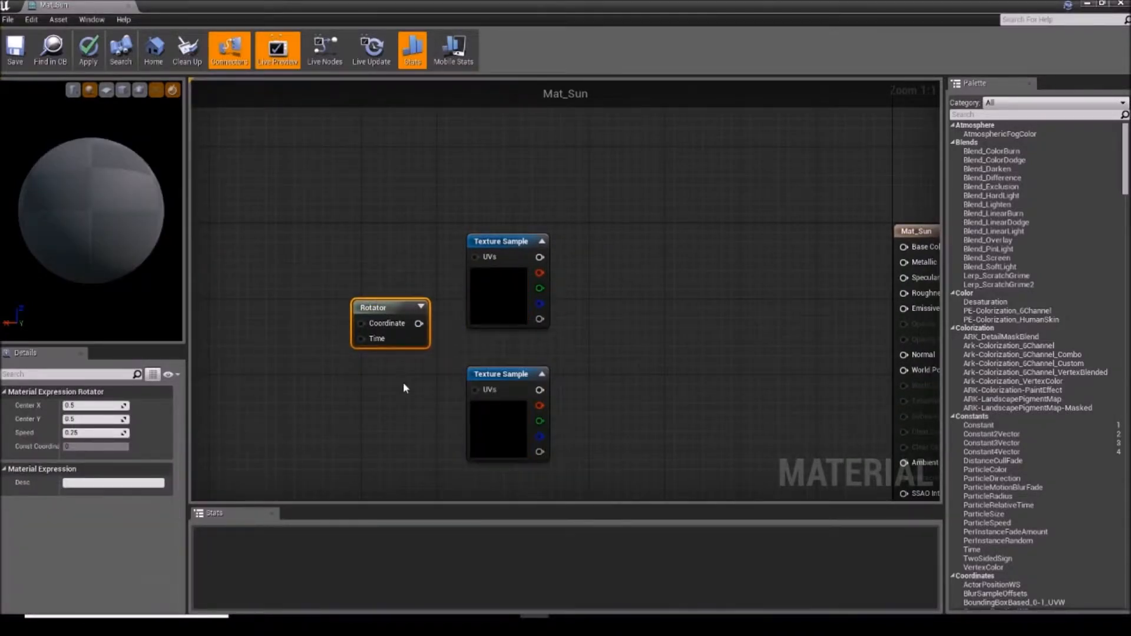
key("Delete")
Add a Panner node driving the upper Texture Sample's UVs, connect that sample to Base Color, and check the preview.
right_click(317, 362)
type("panner")
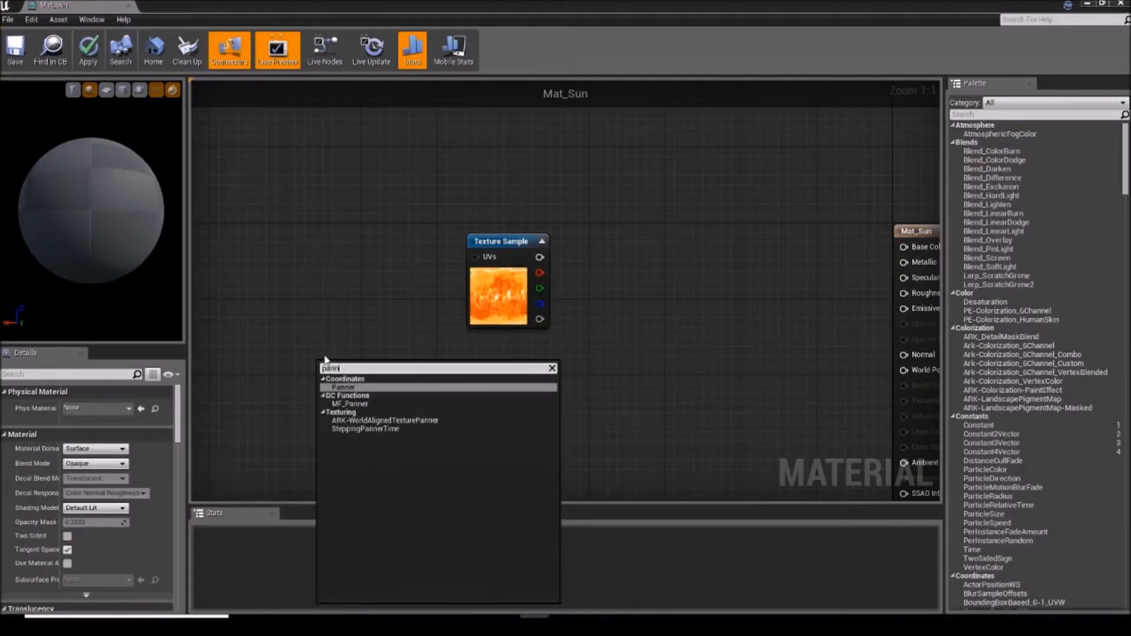
key("Return")
left_click(362, 353)
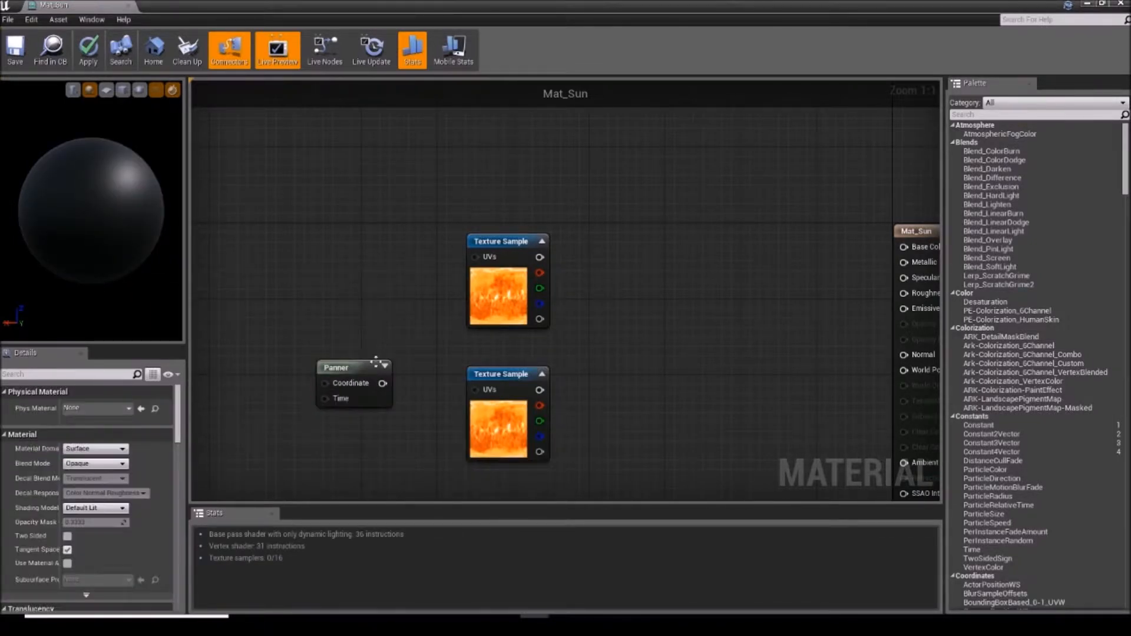
left_click(377, 361)
left_click_drag(382, 383, 422, 248)
right_click_drag(377, 272, 687, 263)
right_click_drag(301, 320, 358, 304)
left_click_drag(294, 273, 286, 246)
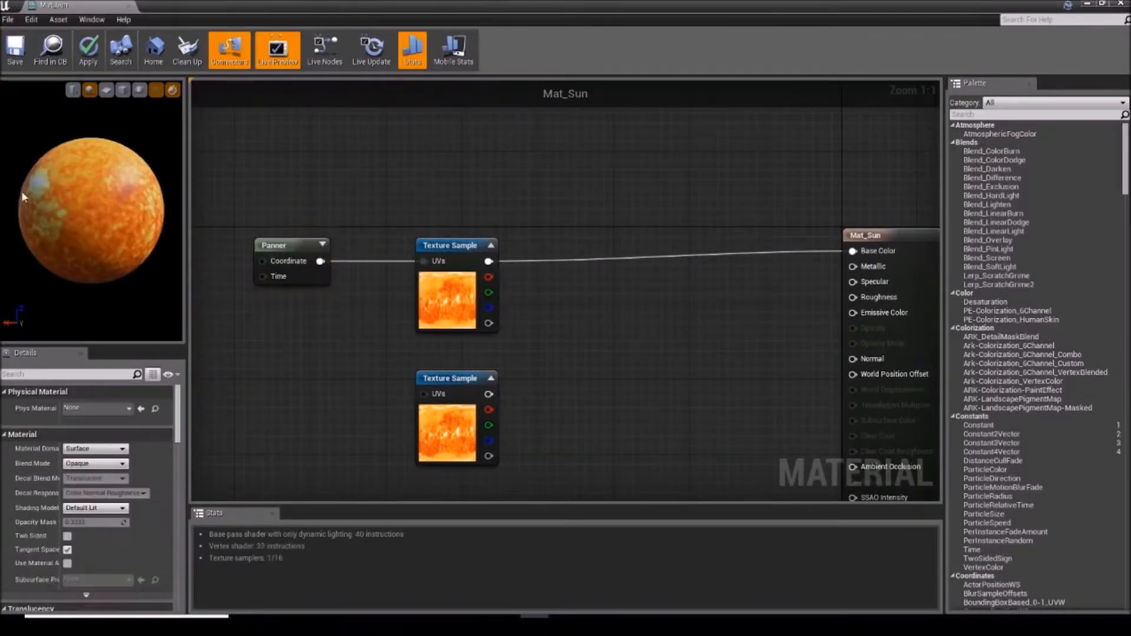
left_click_drag(22, 194, 117, 227)
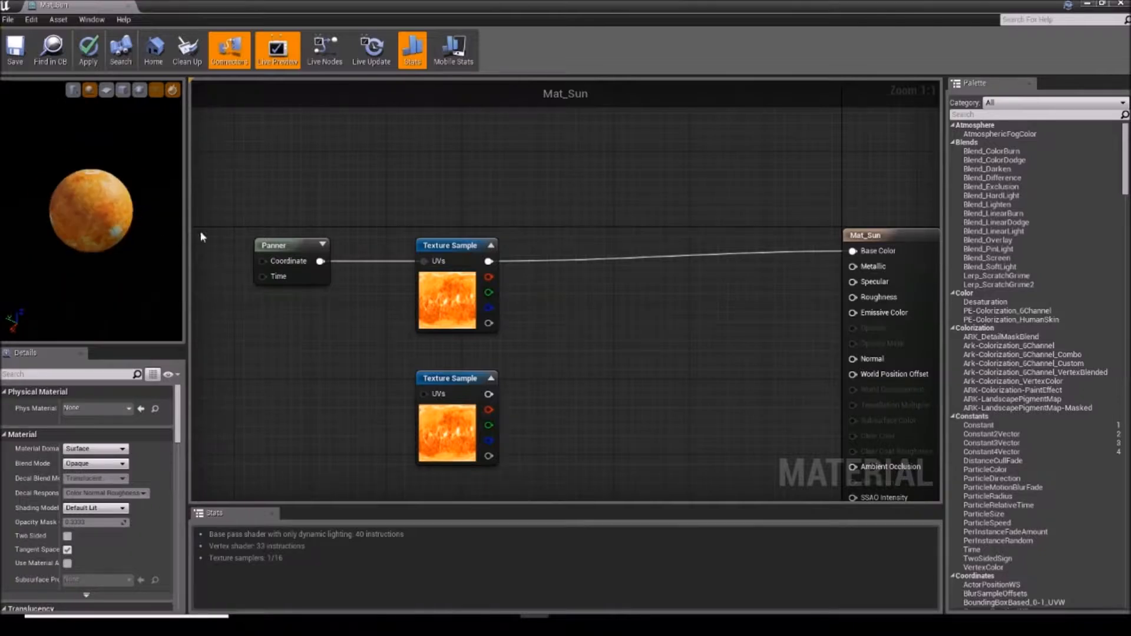
Try a Speed X of 1 on the Panner node and check the preview.
right_click_drag(290, 247, 497, 250)
left_click(497, 250)
left_click(94, 405)
type("1")
left_click(109, 419)
left_click(422, 351)
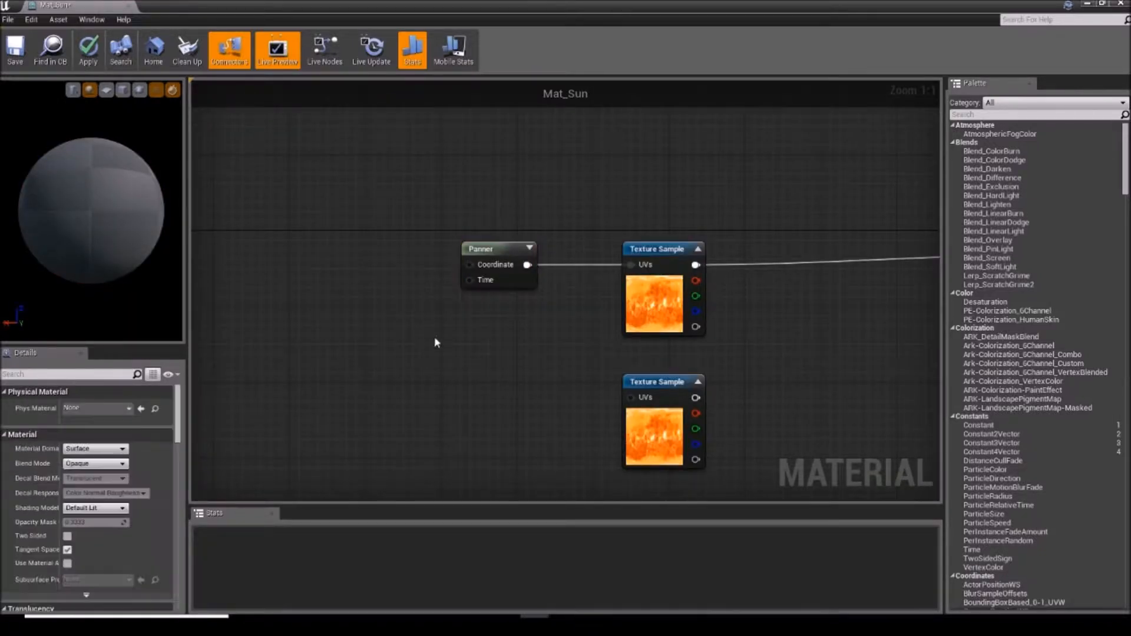
left_click(498, 257)
left_click(559, 394)
right_click_drag(559, 394, 485, 380)
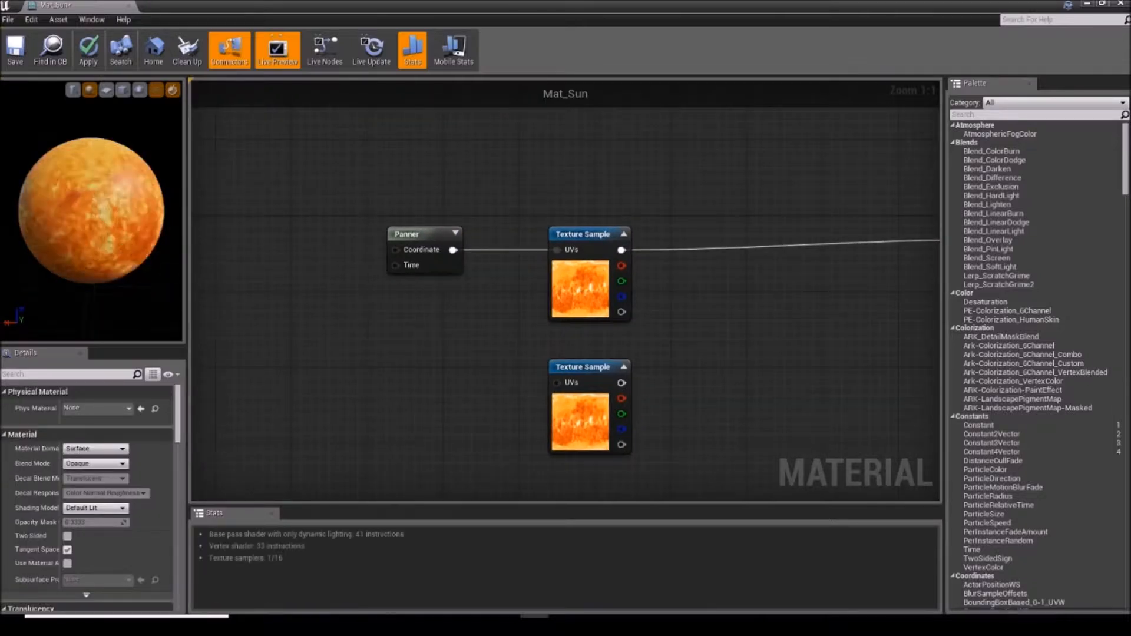
Set the Panner node's Speed X and Speed Y to 0.2.
left_click(416, 234)
left_click(118, 406)
type("0.2")
key("Return")
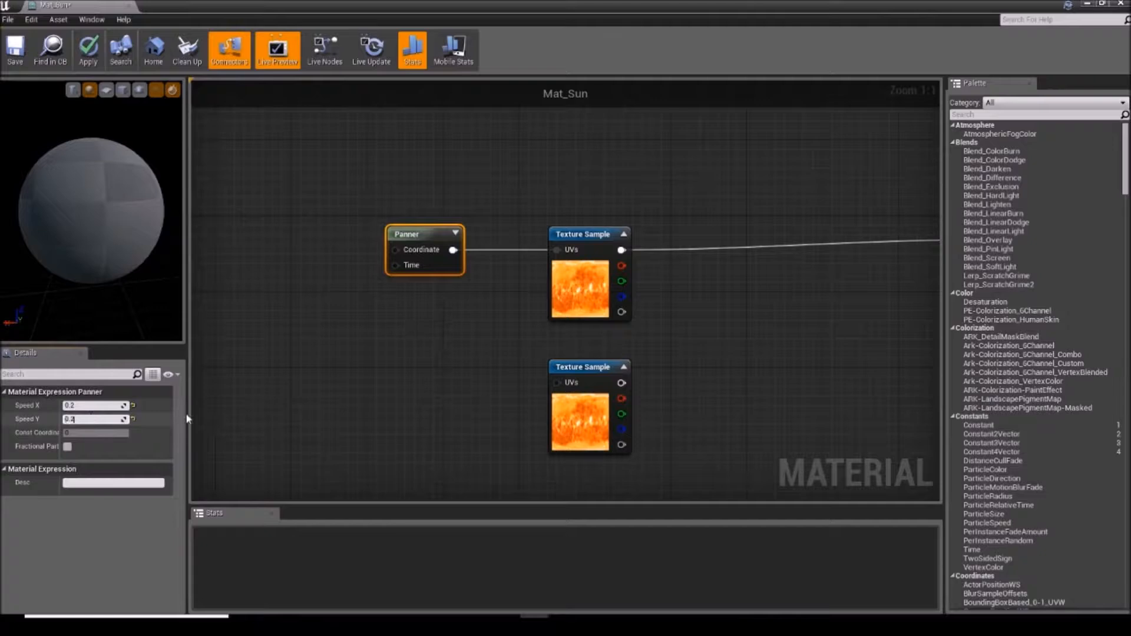
left_click(419, 382)
Add a Multiply node between the textures and the material output, and connect the lower Texture Sample to its B input.
right_click_drag(477, 340, 457, 363)
right_click_drag(718, 356, 611, 355)
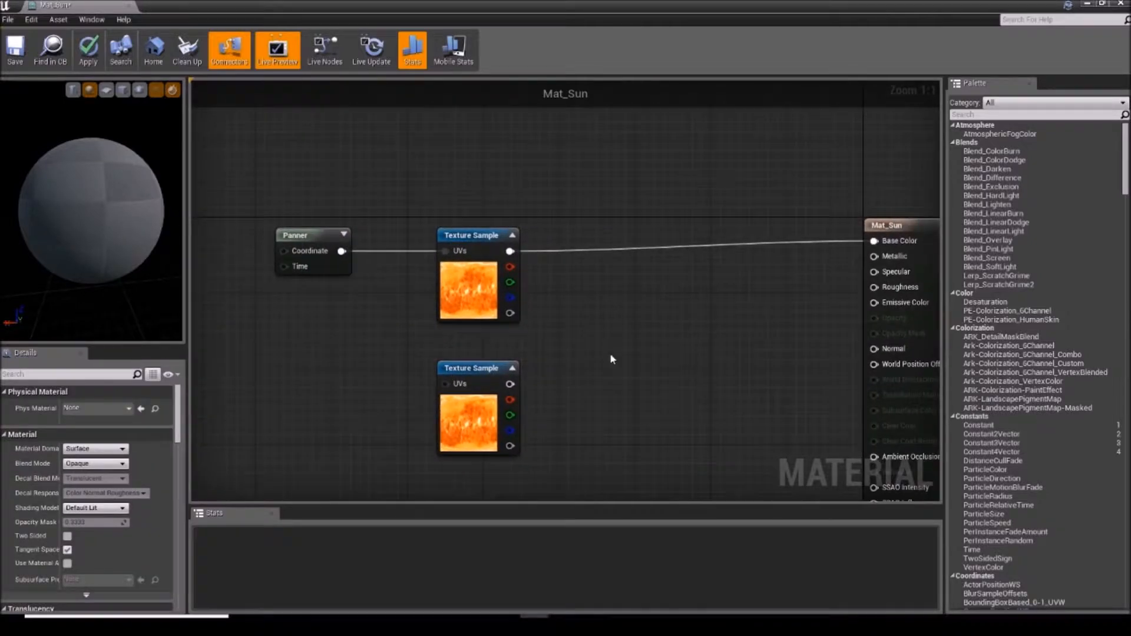
key("m")
left_click(641, 330)
mouse_move(508, 383)
left_mouse_down()
mouse_move(489, 392)
mouse_move(509, 366)
left_mouse_up()
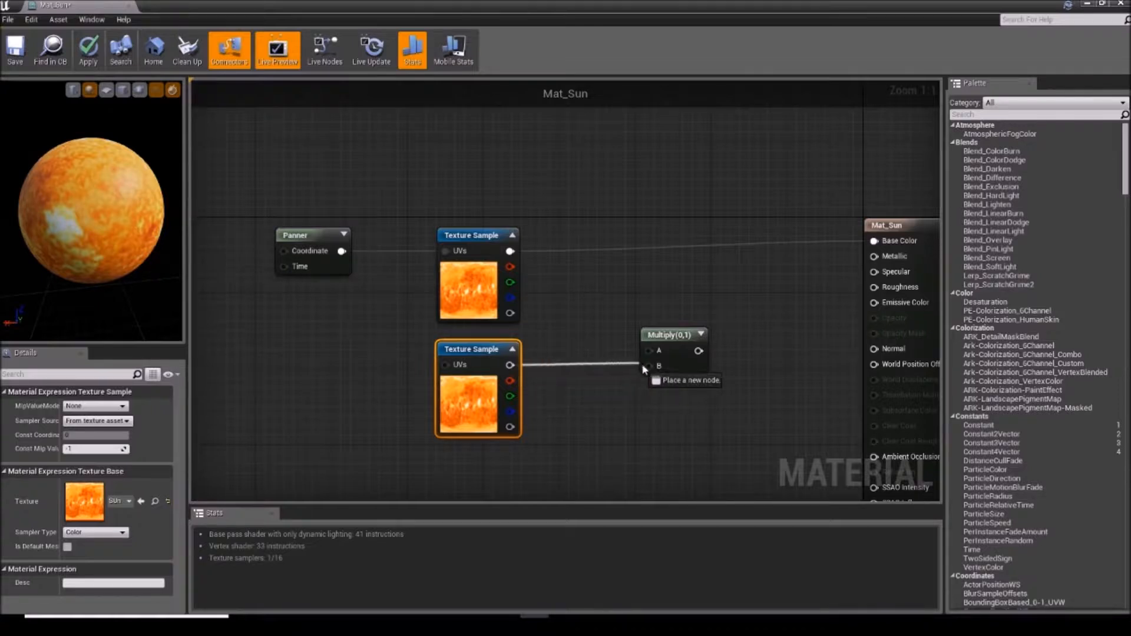
left_click_drag(644, 370, 648, 366)
Connect the upper Texture Sample to the Multiply node's A input and route the Multiply output to Base Color.
left_click_drag(506, 262, 635, 317)
left_click_drag(684, 352, 652, 345)
left_click(570, 272)
left_click_drag(510, 241, 875, 241)
right_click_drag(661, 275, 667, 250)
left_click_drag(666, 255, 665, 226)
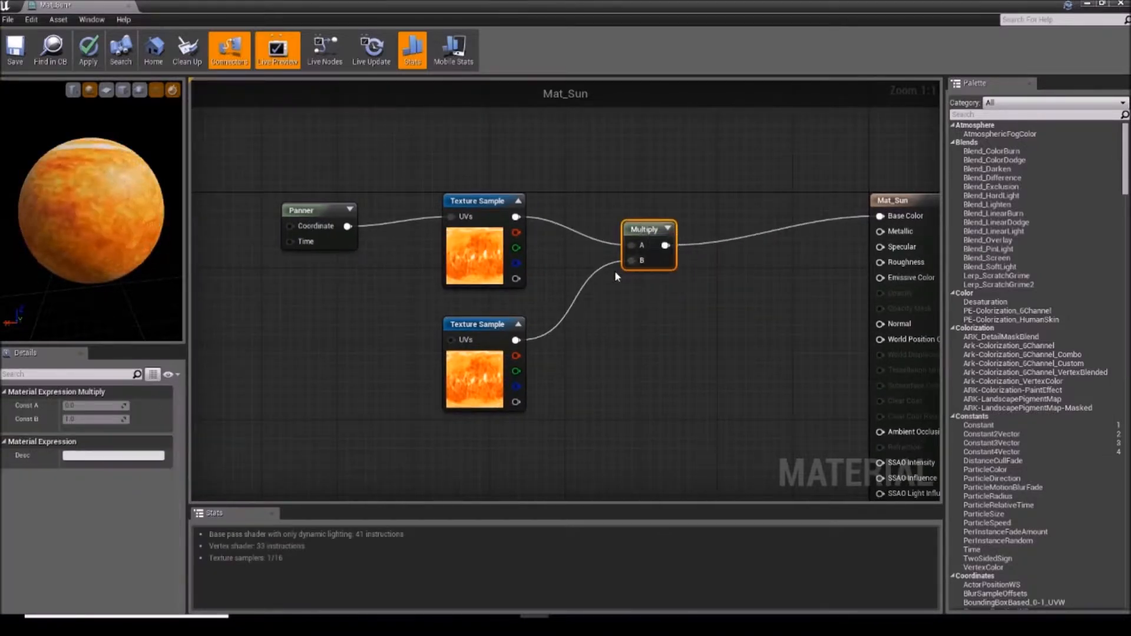
Connect the Multiply output to Emissive Color as well, check the preview, and apply and save Mat_Sun.
left_click(587, 257)
mouse_move(107, 224)
left_mouse_down()
mouse_move(65, 277)
mouse_move(89, 177)
mouse_move(92, 212)
left_mouse_up()
right_click_drag(611, 347, 458, 384)
left_click_drag(565, 267, 594, 274)
left_click_drag(781, 302, 781, 300)
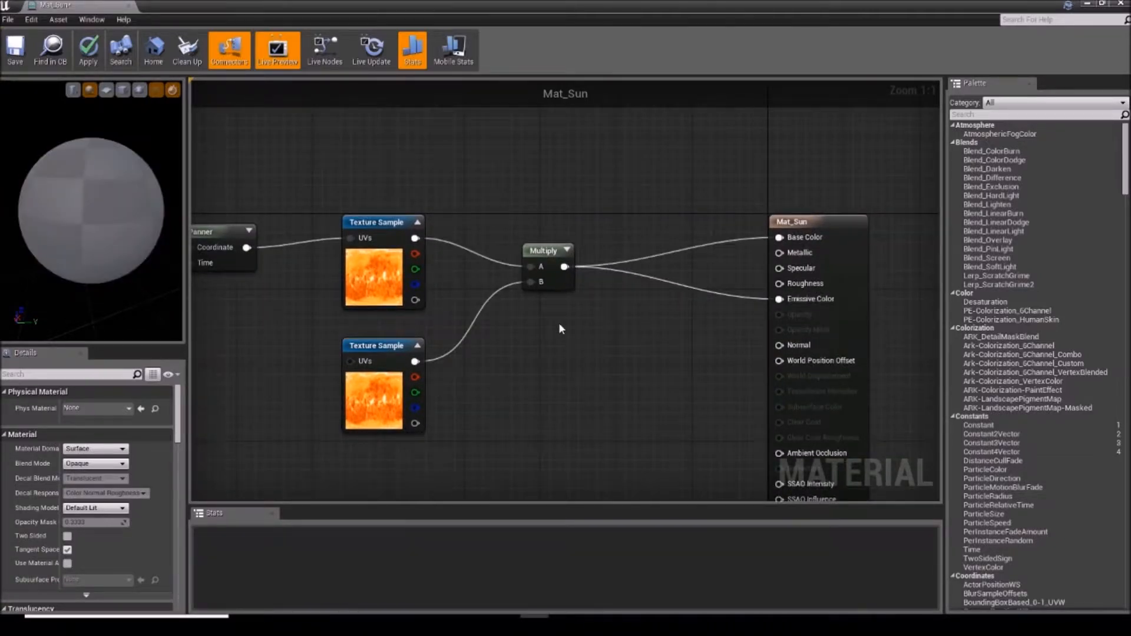
key("Home")
left_click_drag(94, 217, 44, 214)
right_click_drag(657, 367, 559, 355)
left_click(85, 54)
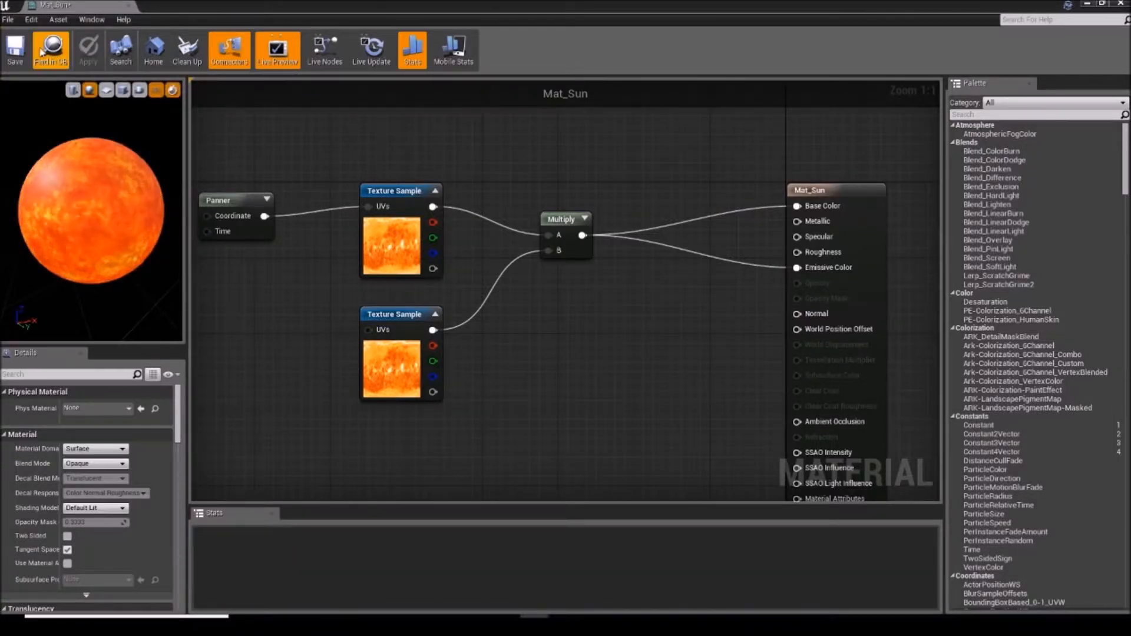
left_click(5, 56)
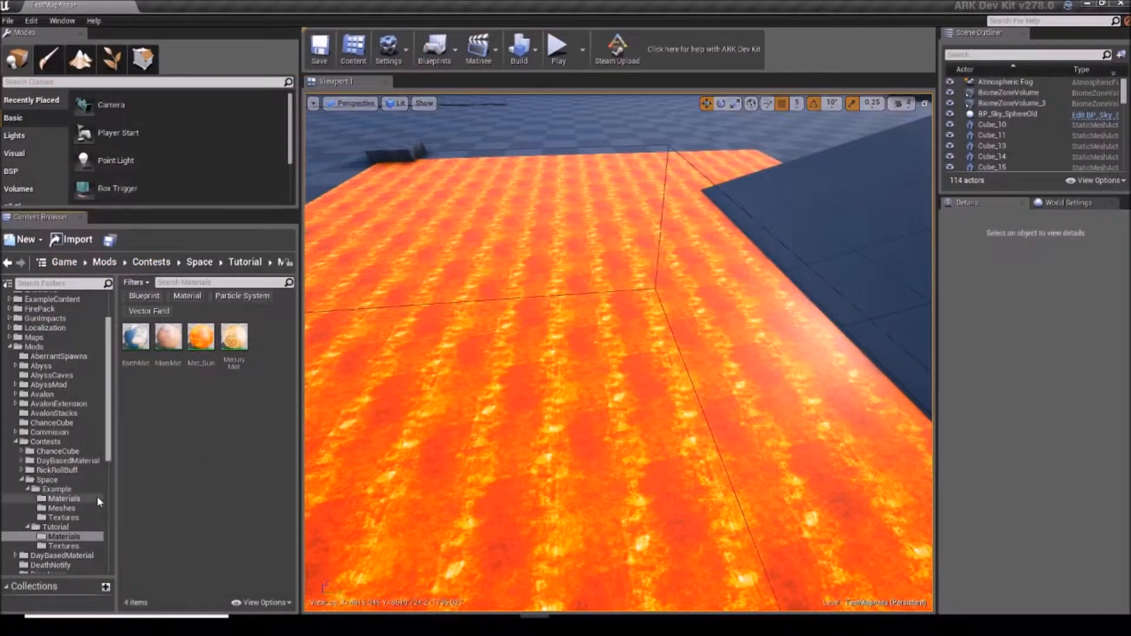
Copy the Saturn mesh from the Example Meshes folder into the Tutorial folder and open that folder.
left_click(76, 508)
left_click_drag(136, 339, 78, 529)
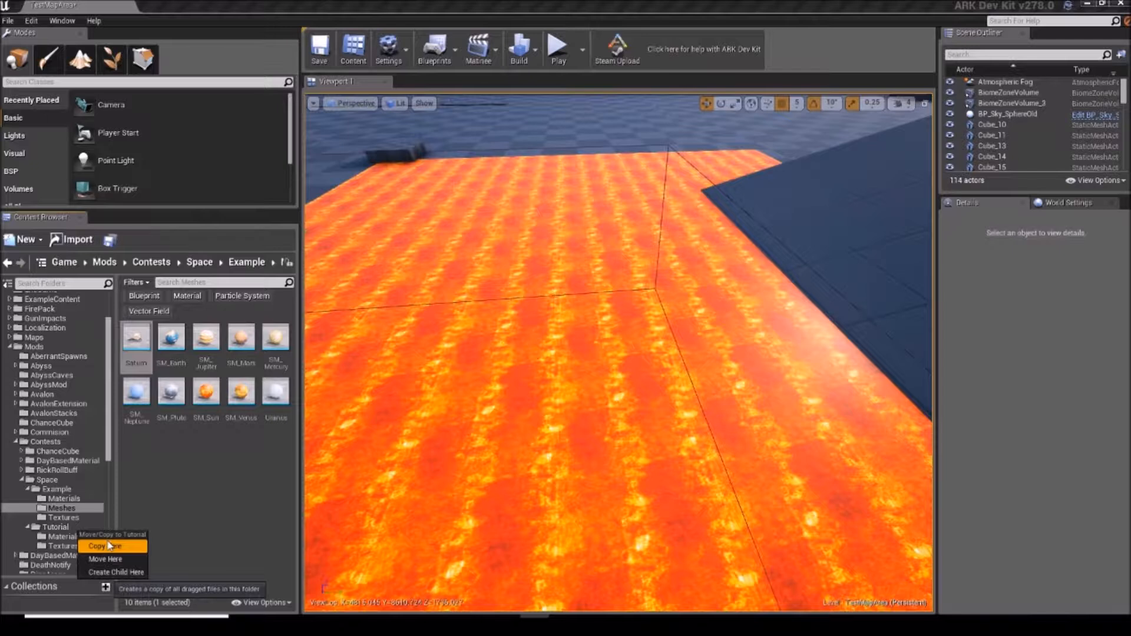
left_click(168, 472)
left_click_drag(136, 341, 60, 529)
left_click(81, 545)
left_click(56, 526)
Open the copied Saturn mesh, inspect its body and rings, and save it.
double_click(204, 340)
left_click_drag(238, 327, 238, 389)
right_click_drag(238, 389, 315, 154)
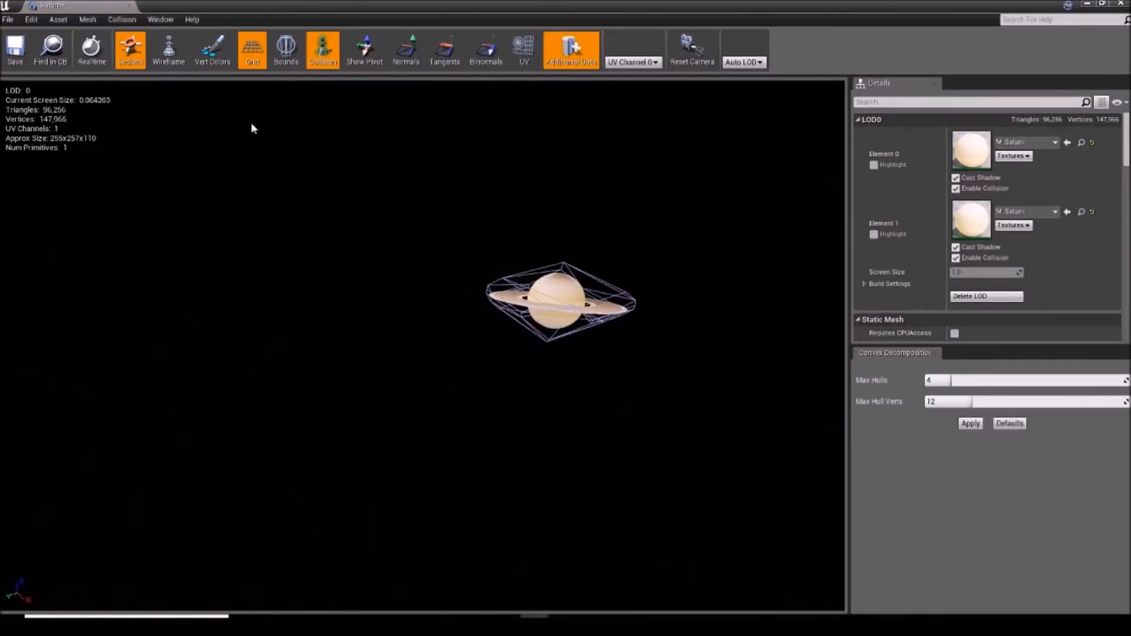
left_click(19, 56)
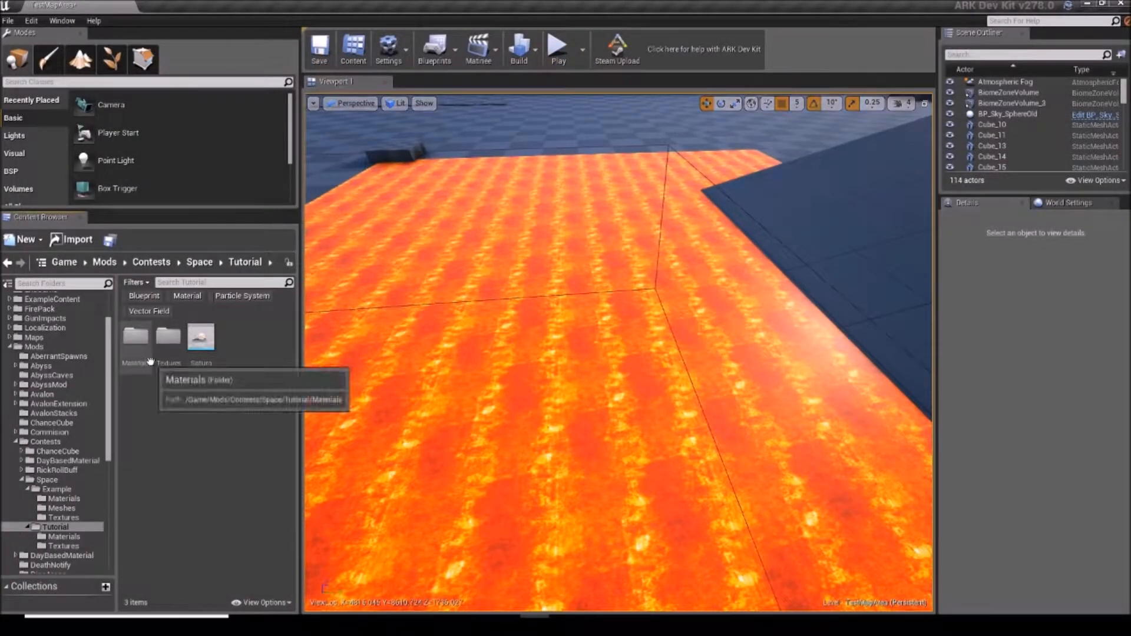
Create a new material in the Tutorial Materials folder.
double_click(135, 336)
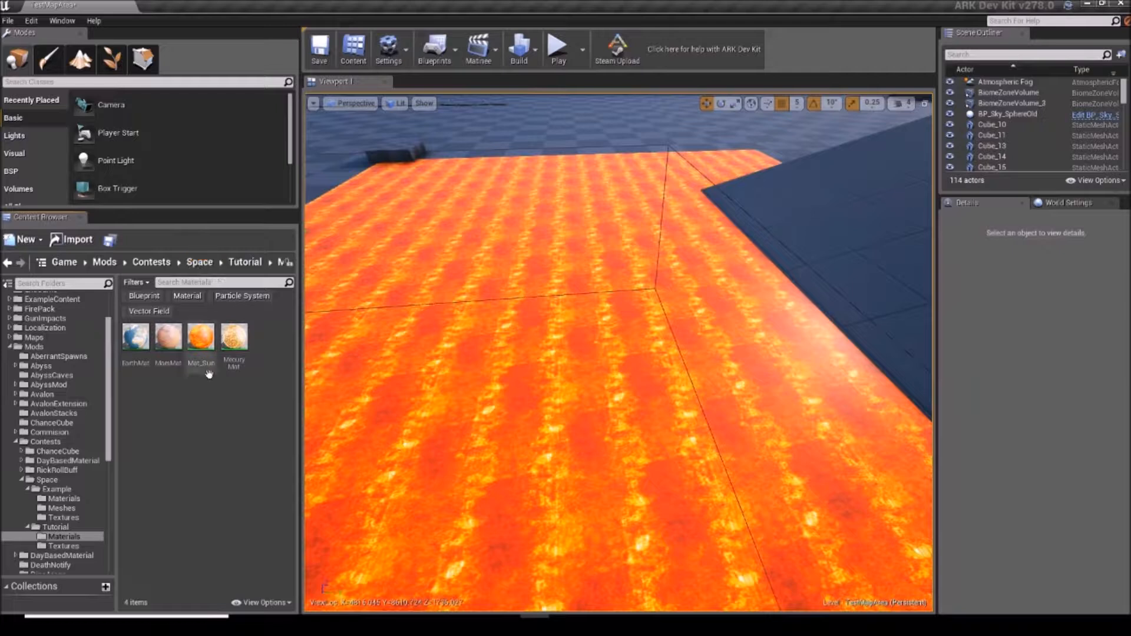
right_click(201, 411)
mouse_move(236, 398)
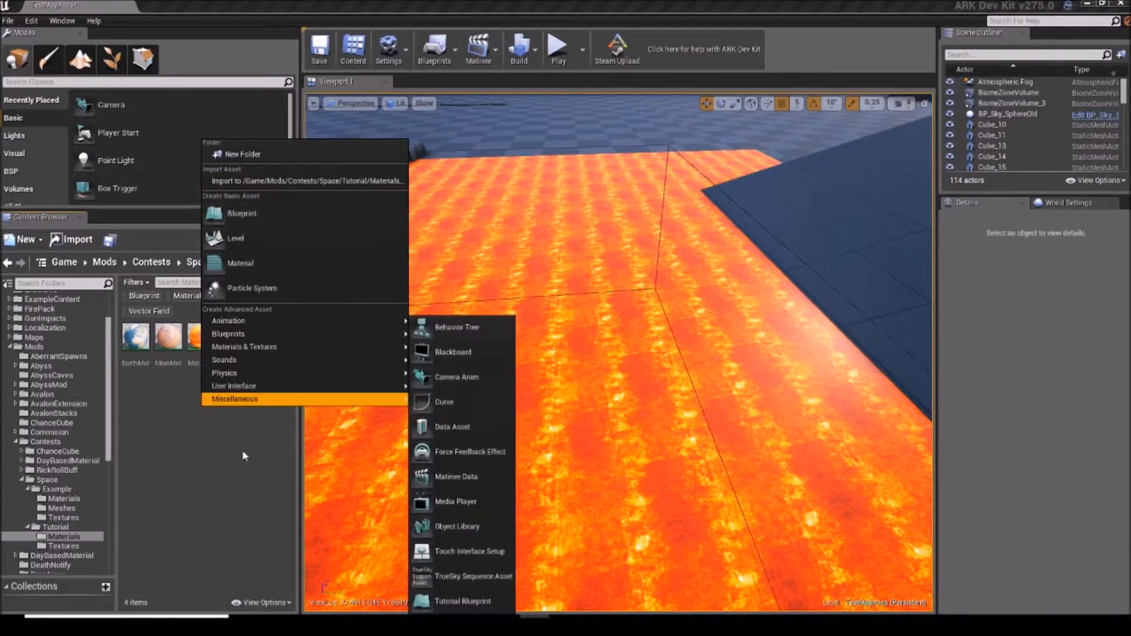
left_click(252, 499)
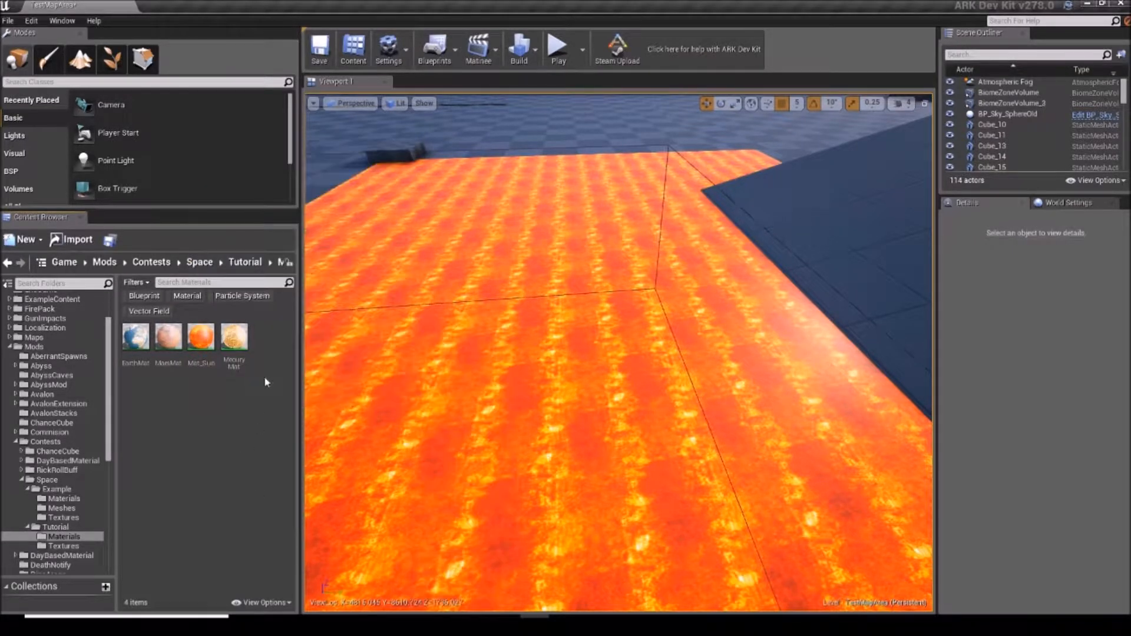
left_click(177, 345)
left_click(229, 422)
right_click(218, 384)
left_click(319, 242)
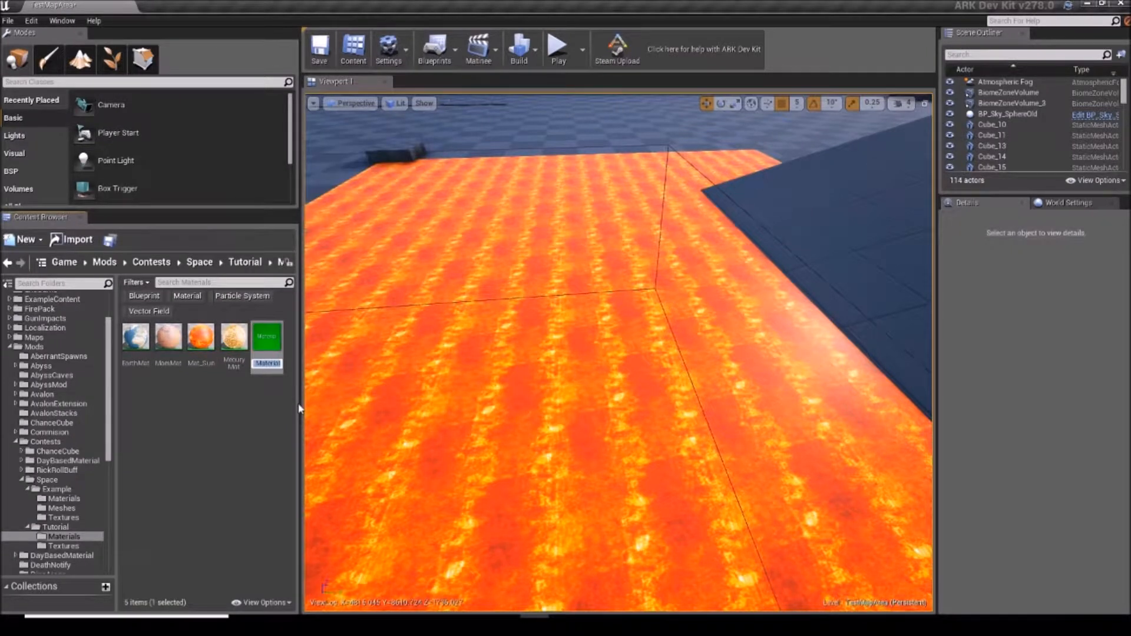
Name the new material Mat_Saturn.
type("Satur")
key("BackSpace")
key("BackSpace")
key("BackSpace")
key("BackSpace")
key("BackSpace")
type("Mat_Saturn")
key("Return")
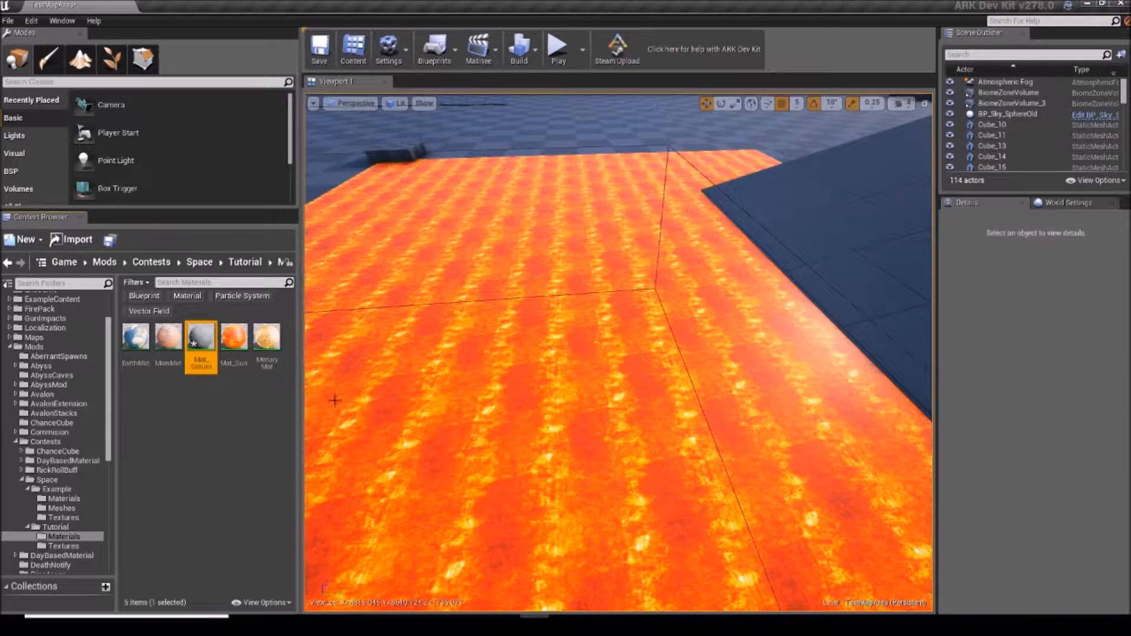
Open Mat_Saturn and add a VectorParameter node named Vector to its graph.
double_click(202, 348)
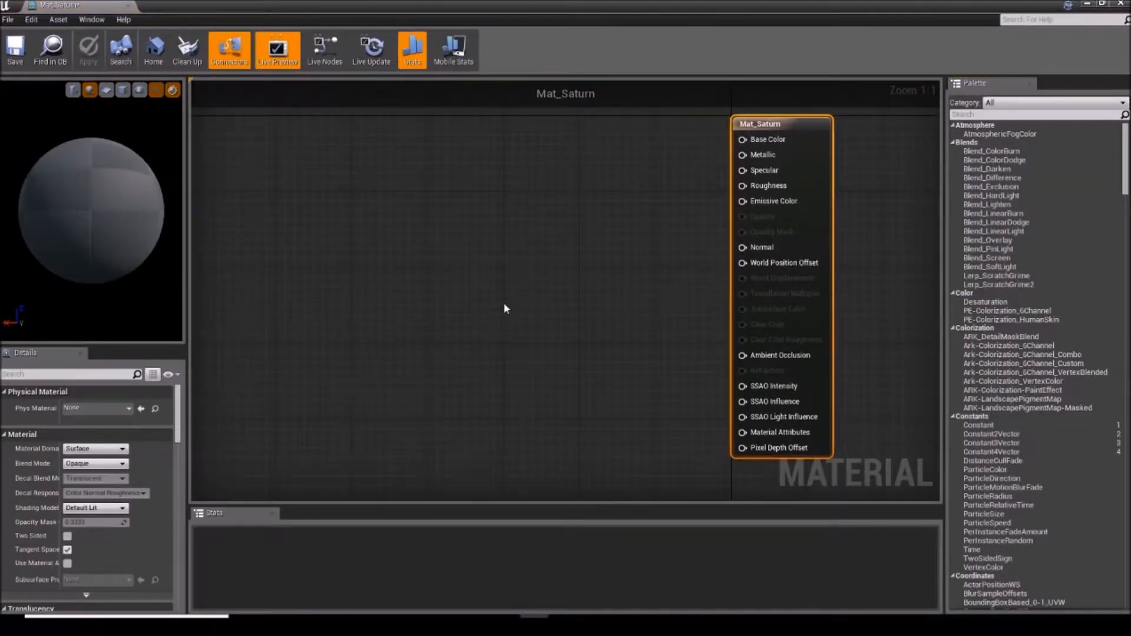
right_click(505, 300)
type("vectorparam")
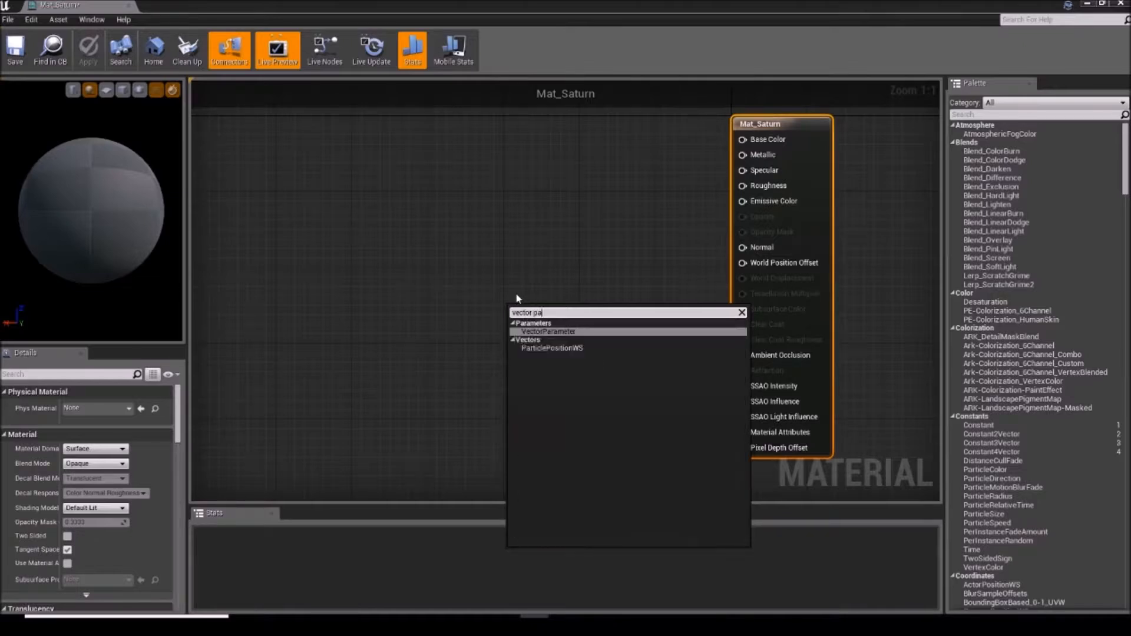
key("Return")
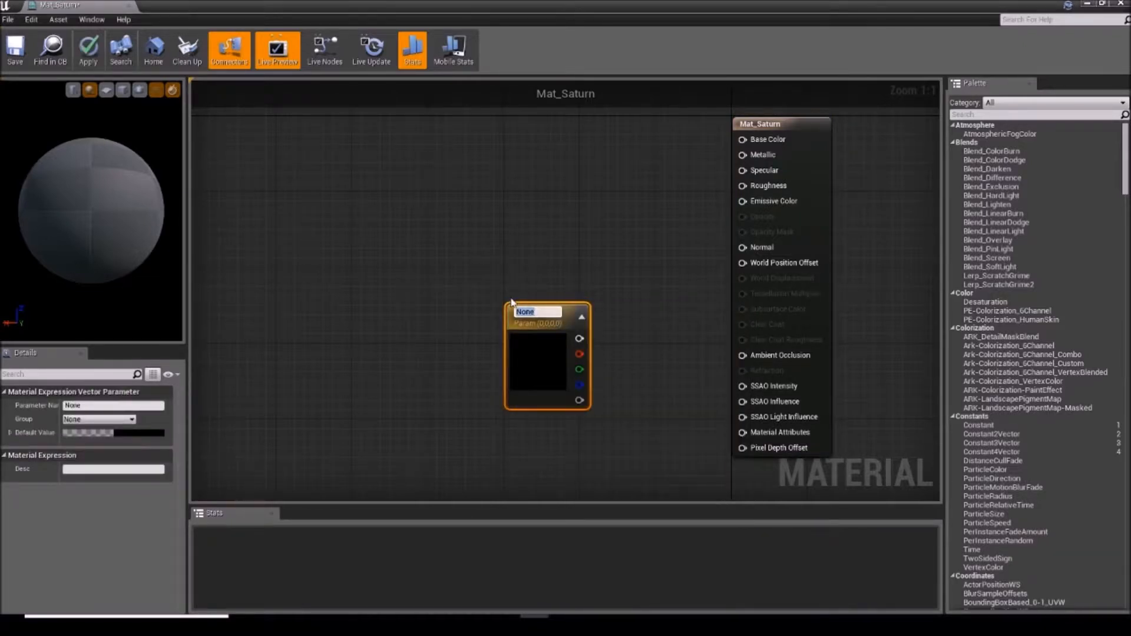
type("M")
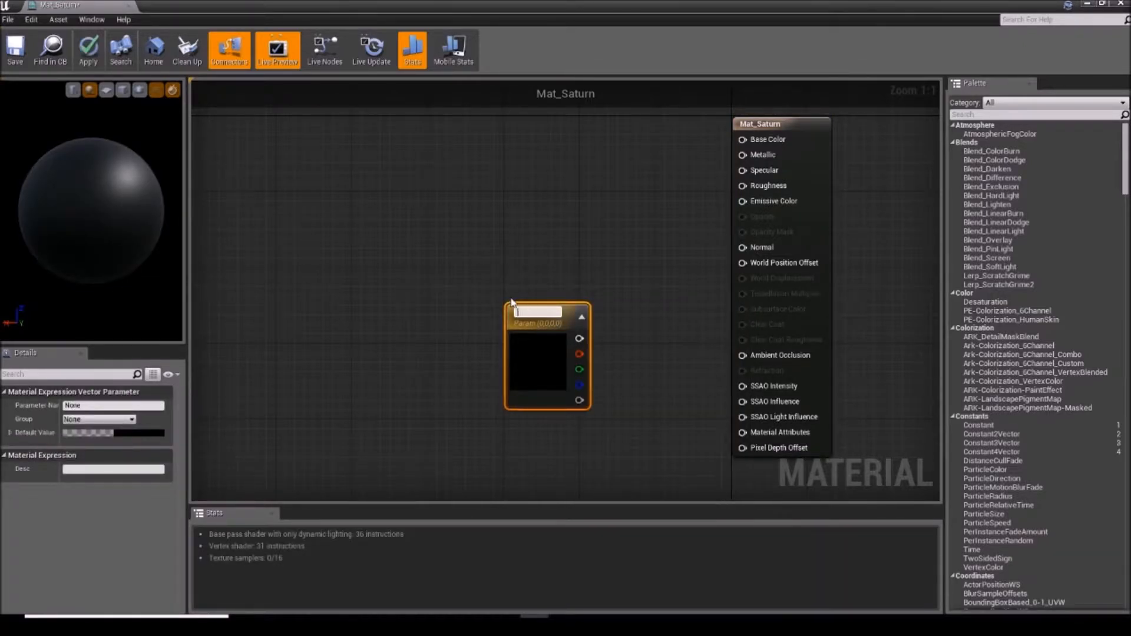
type("ector")
key("Return")
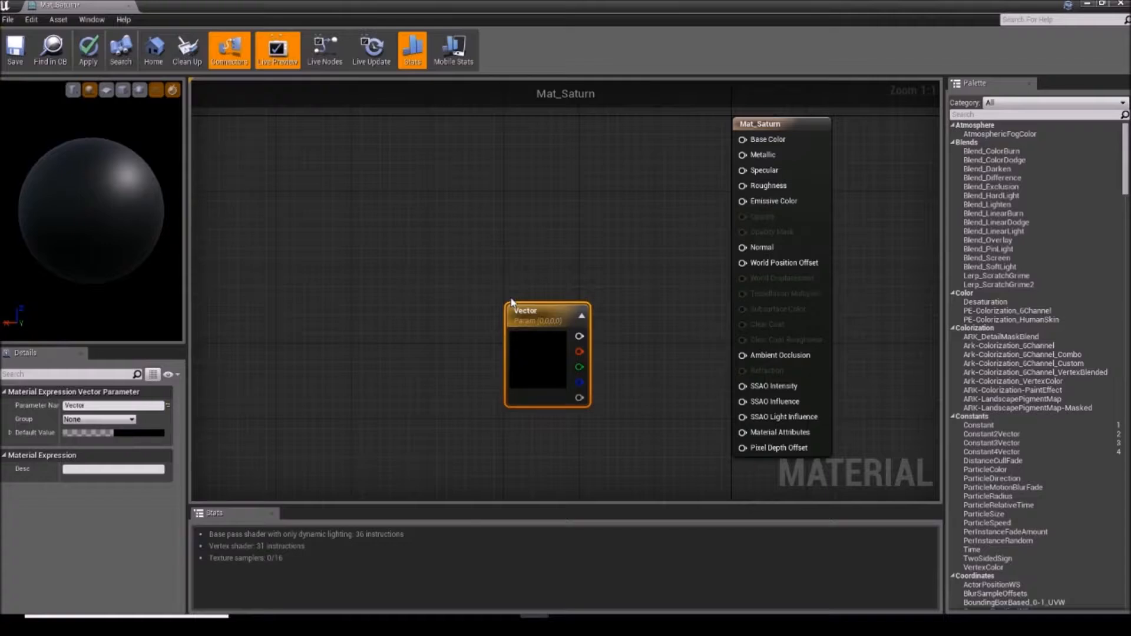
Set the Vector parameter's default color to pale yellow with R 1.0, G 0.767 and B 0.311.
left_click(163, 433)
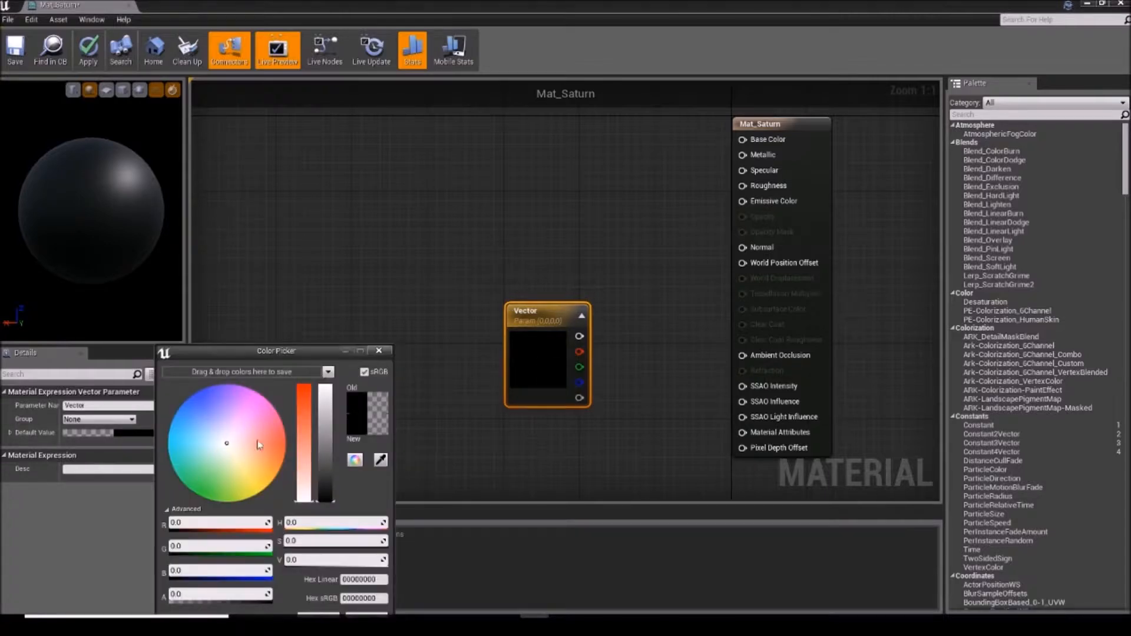
mouse_move(238, 455)
left_mouse_down()
mouse_move(266, 485)
mouse_move(326, 465)
mouse_move(325, 385)
left_mouse_up()
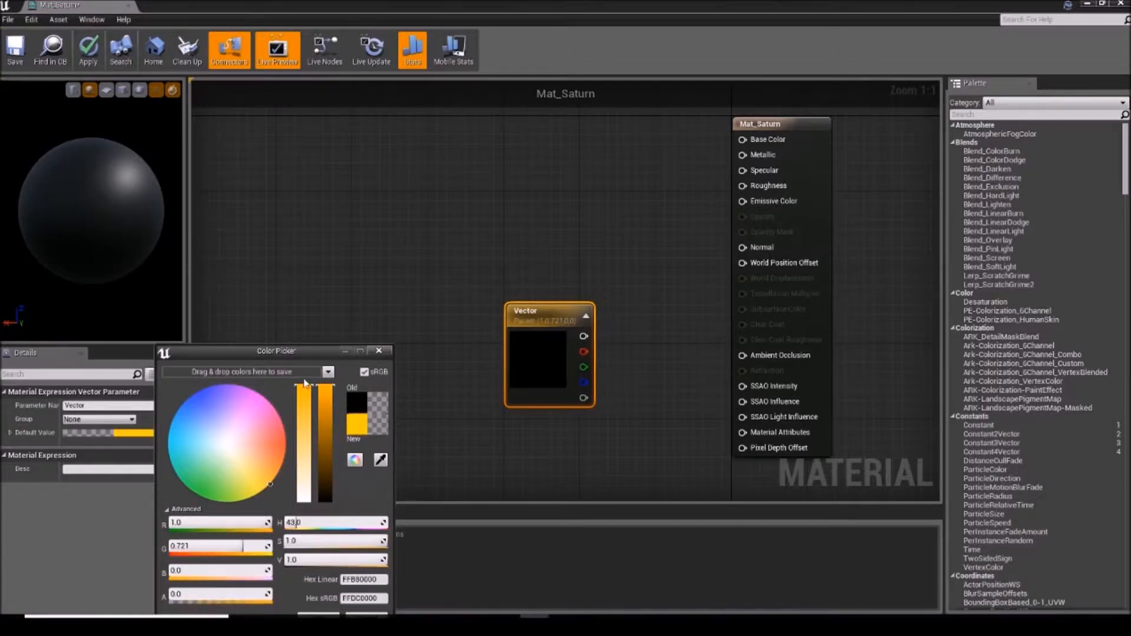
left_click_drag(268, 482, 258, 469)
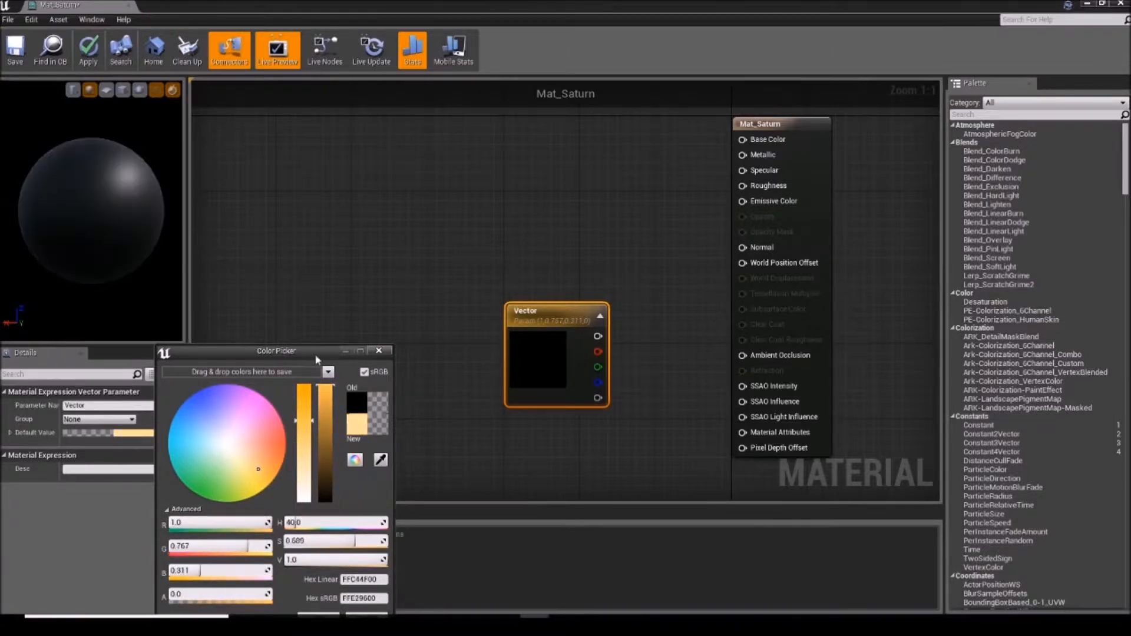
left_click_drag(300, 351, 330, 229)
left_click(343, 497)
Connect the Vector parameter to Base Color and Emissive Color, and save and apply the material.
left_click_drag(551, 317, 760, 140)
left_click_drag(501, 176, 744, 201)
left_click_drag(488, 162, 486, 130)
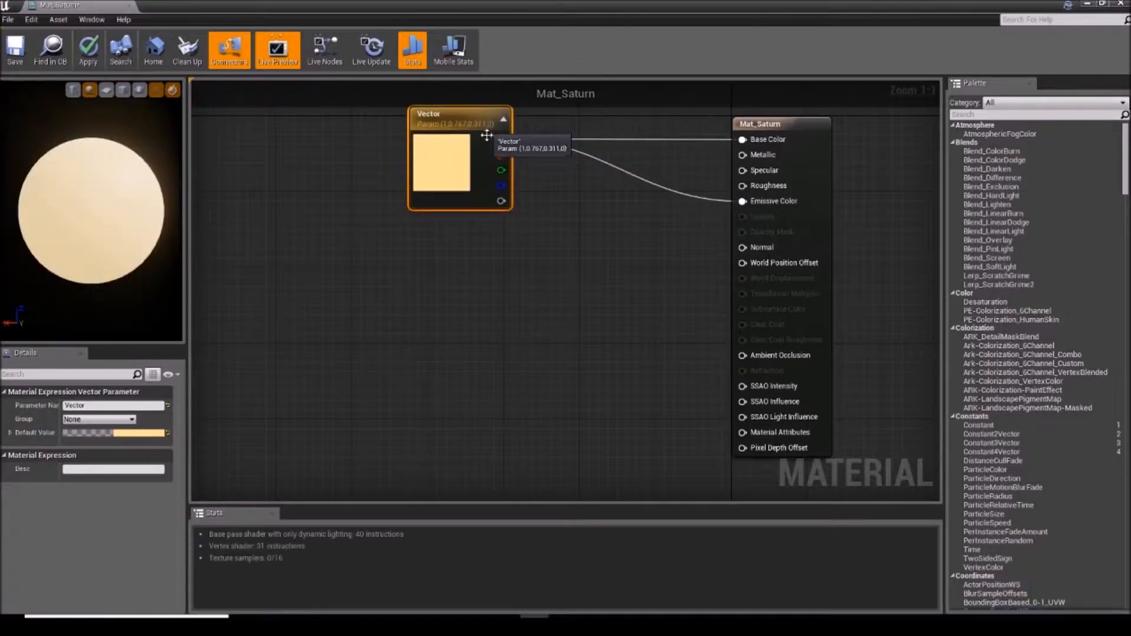
left_click(502, 272)
right_click_drag(431, 255, 445, 314)
left_click_drag(93, 194, 94, 135)
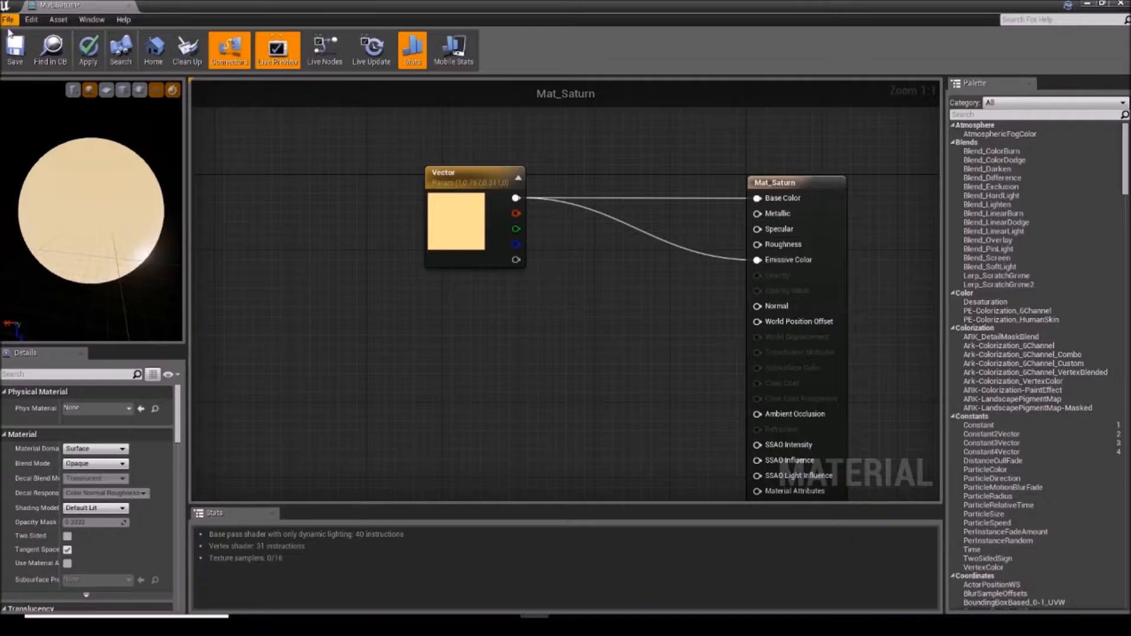
left_click(14, 48)
left_click(86, 61)
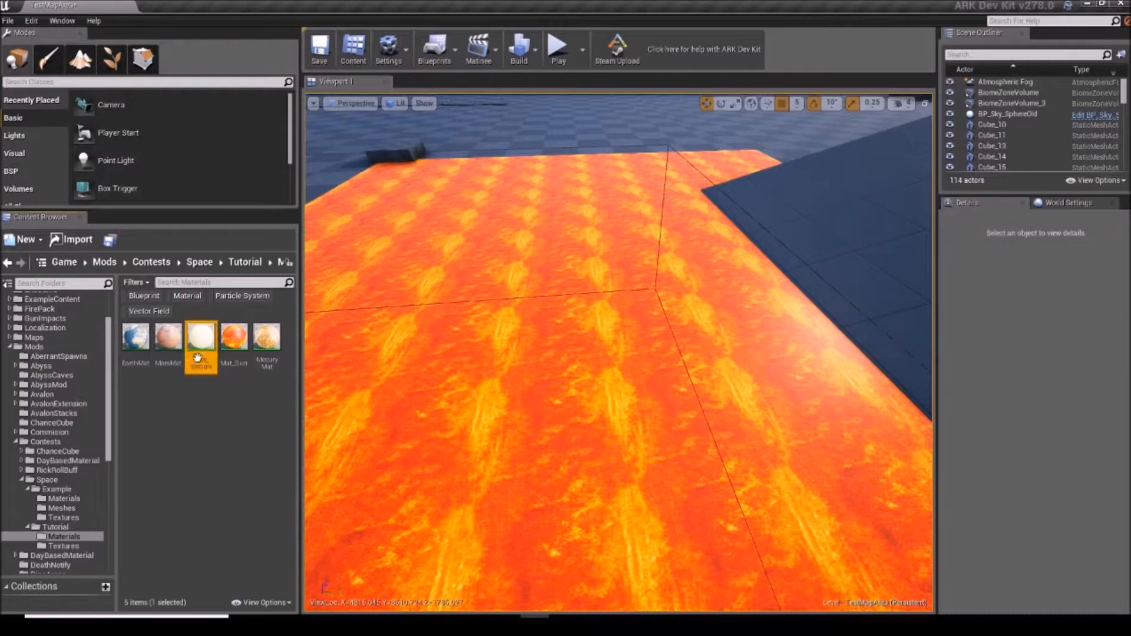
Rename the Mat_Saturn material to Mat_SaturnRings.
left_click(197, 358)
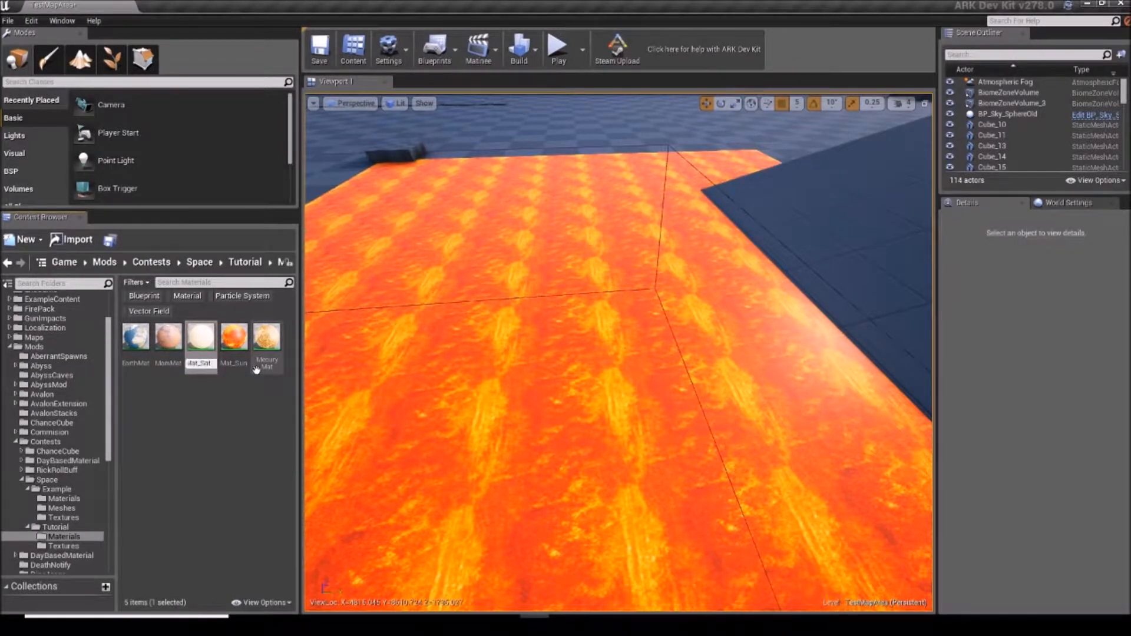
type("Rings")
key("Return")
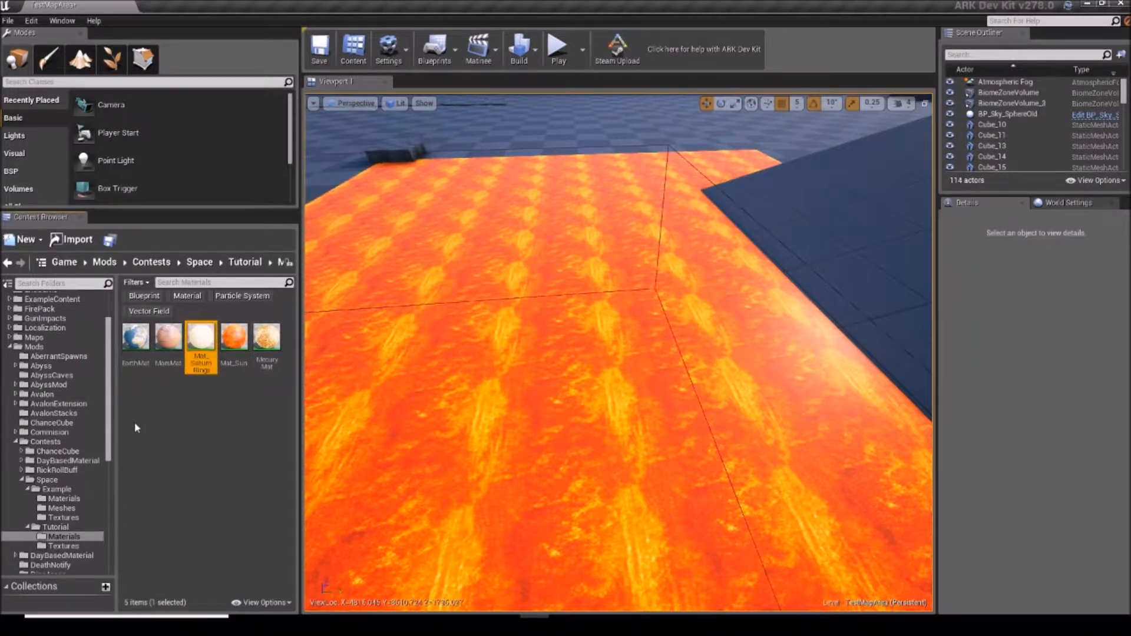
left_click(217, 441)
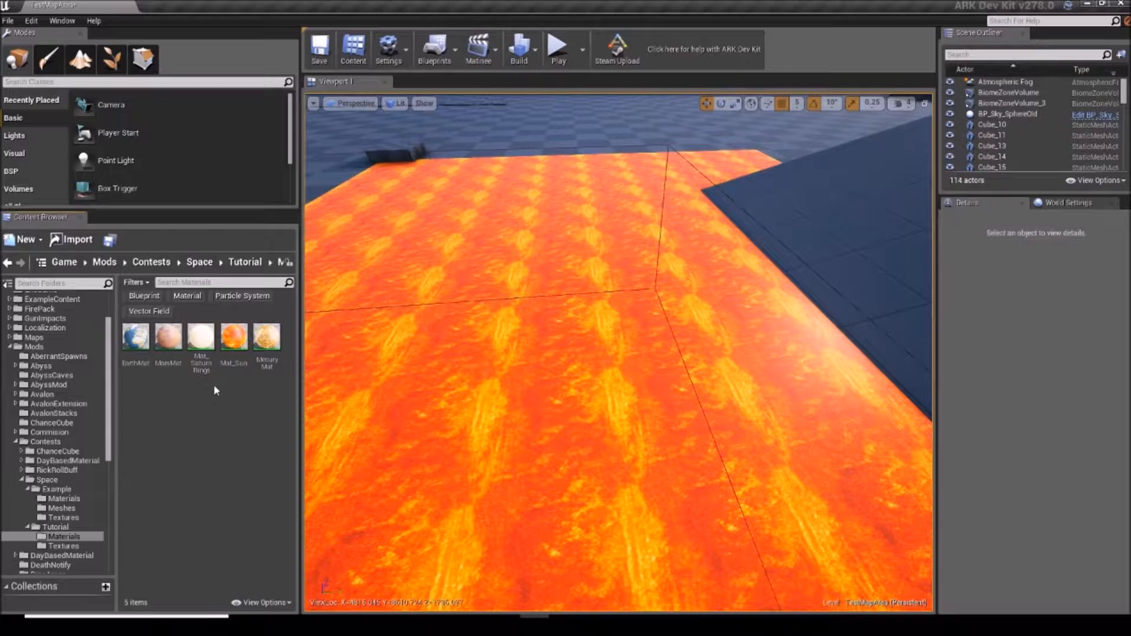
scroll(65, 406, "down", 2)
left_click(63, 489)
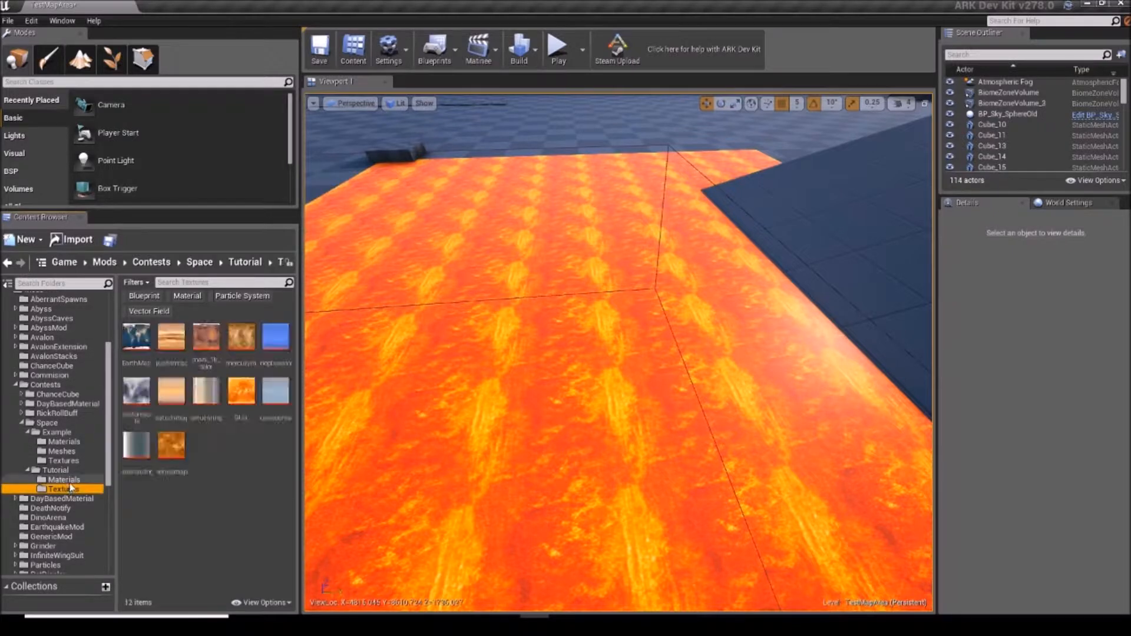
left_click(66, 480)
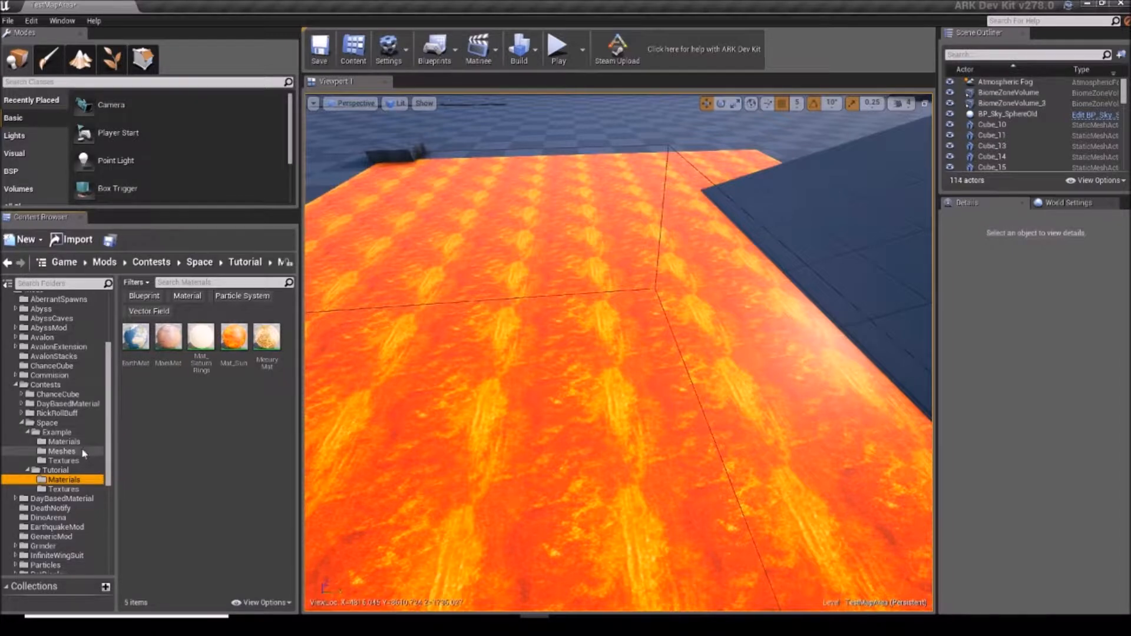
left_click(64, 441)
left_click(70, 480)
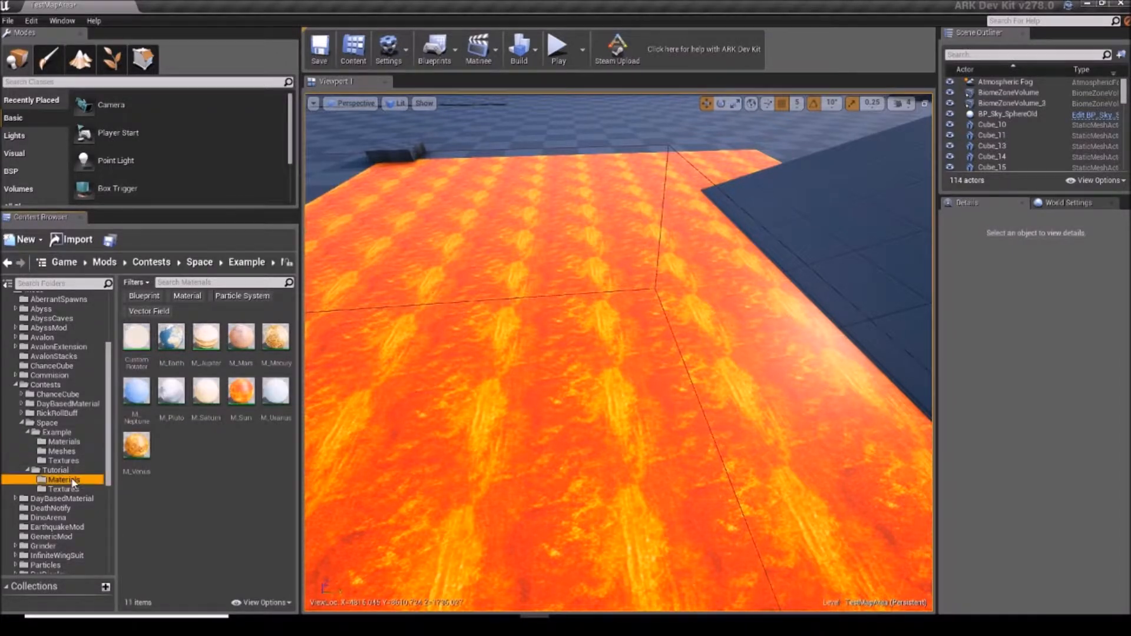
Copy M_Jupiter, M_Neptune, M_Pluto, M_Saturn, M_Uranus and M_Venus from the Example Materials folder into the Tutorial Materials folder.
left_click(81, 441)
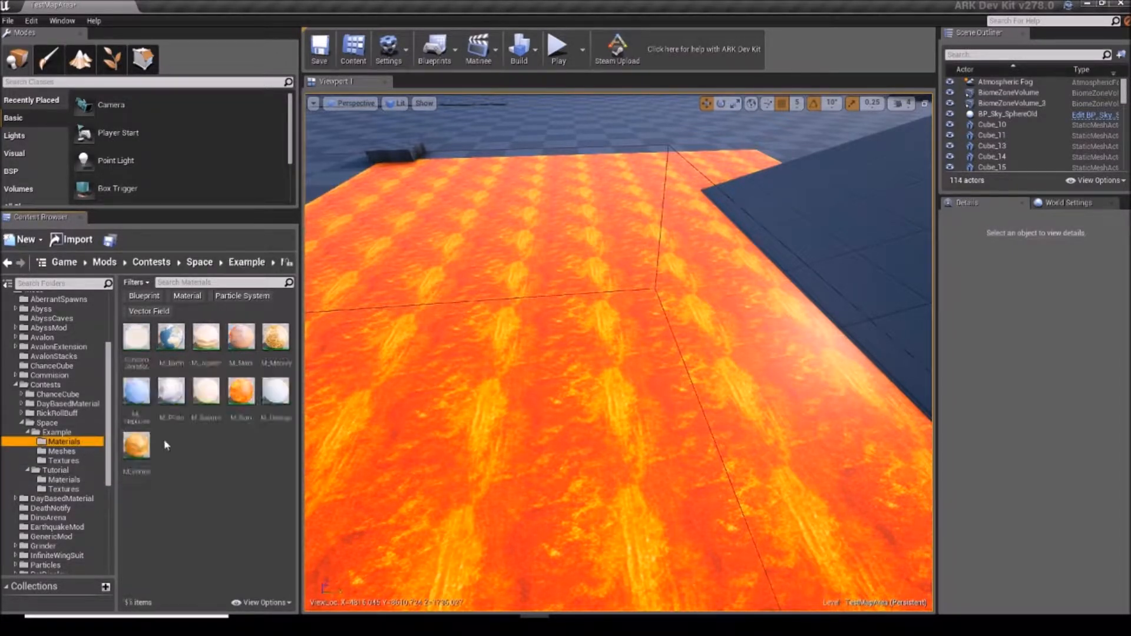
left_click(207, 339)
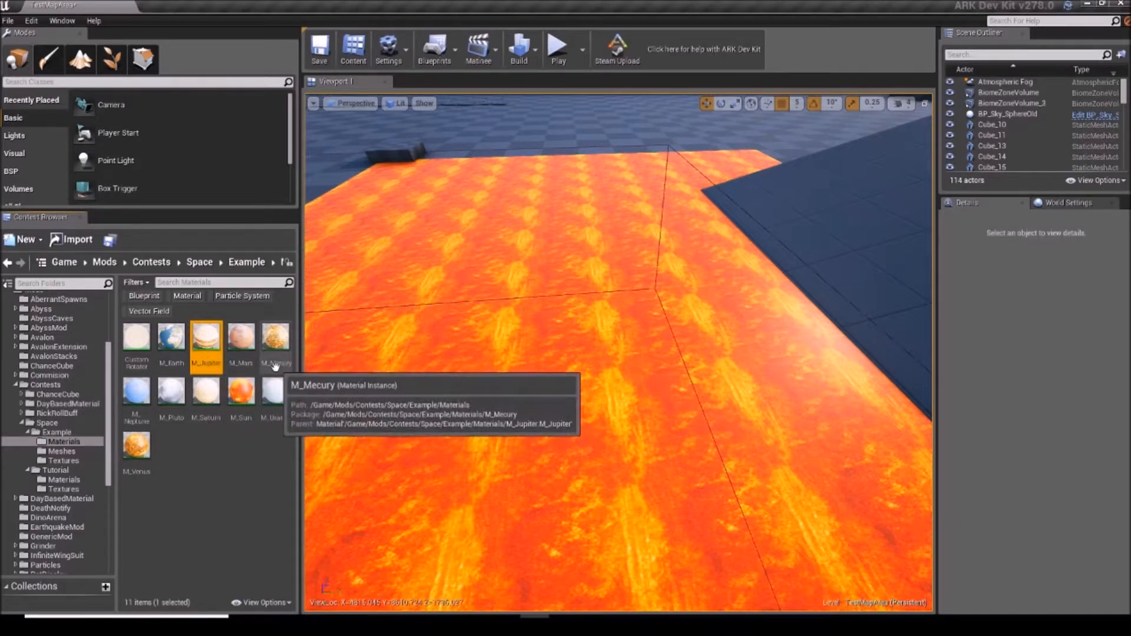
left_click(203, 420)
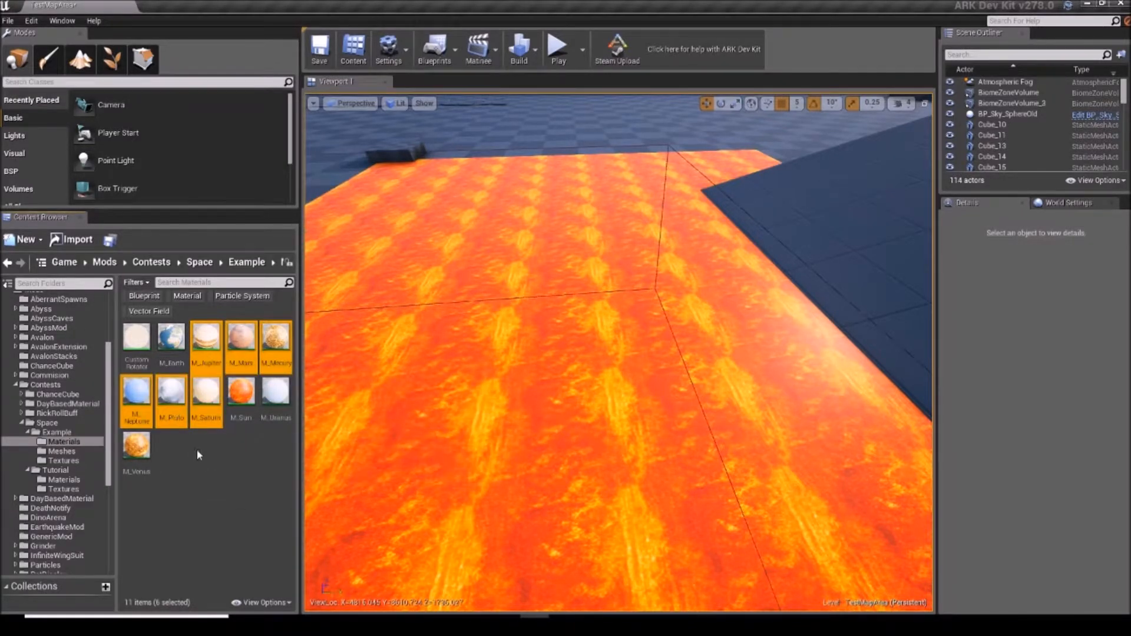
left_click(172, 390, "ctrl")
left_click(137, 391, "ctrl")
left_click(137, 446, "ctrl")
left_click(263, 417, "ctrl")
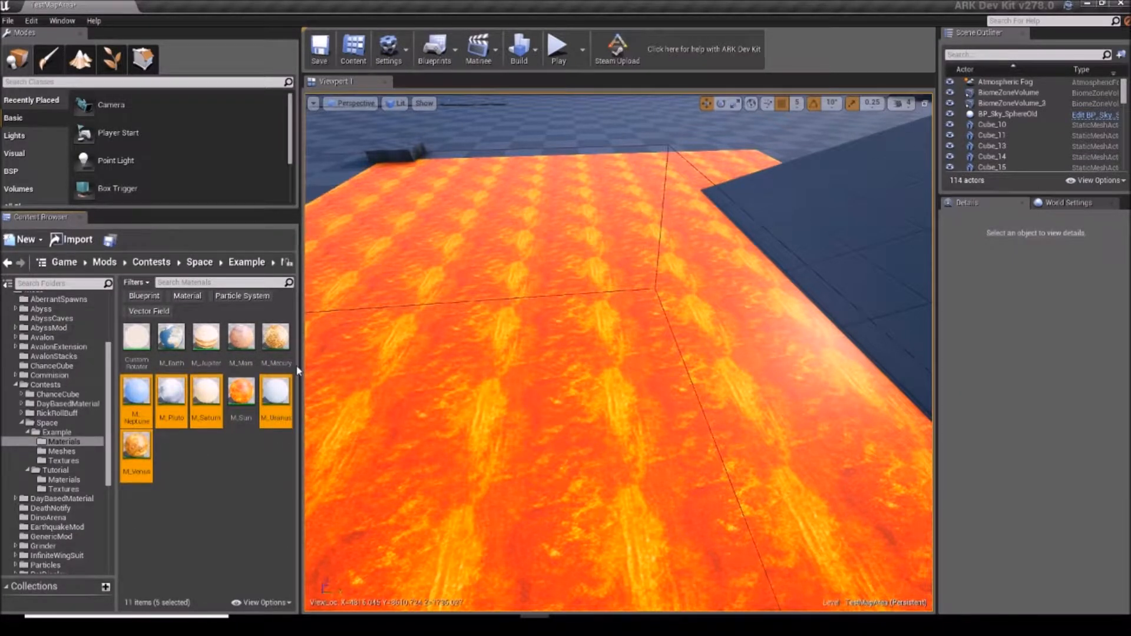
left_click(213, 354, "ctrl")
left_click_drag(212, 353, 76, 481)
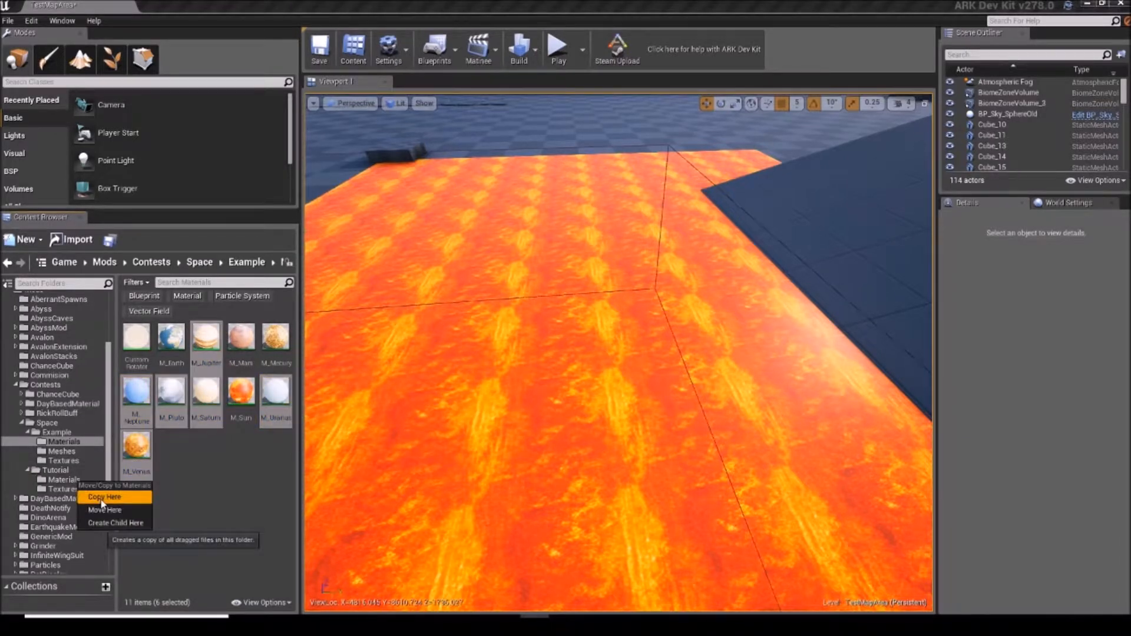
left_click(102, 498)
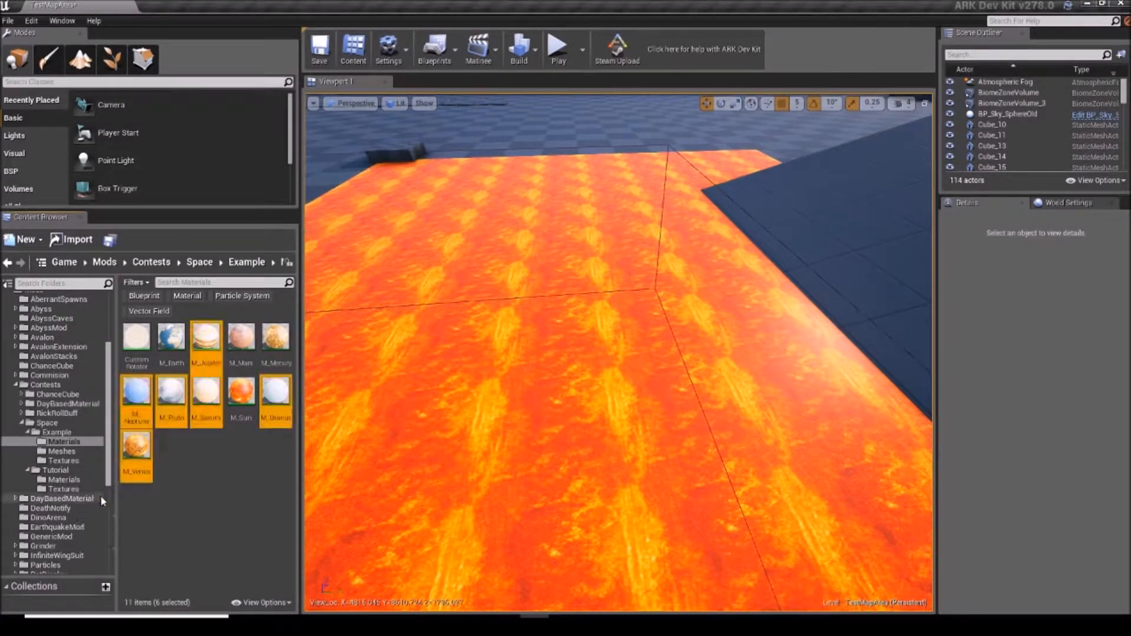
Create a folder named Meshes inside the Tutorial folder.
left_click(69, 471)
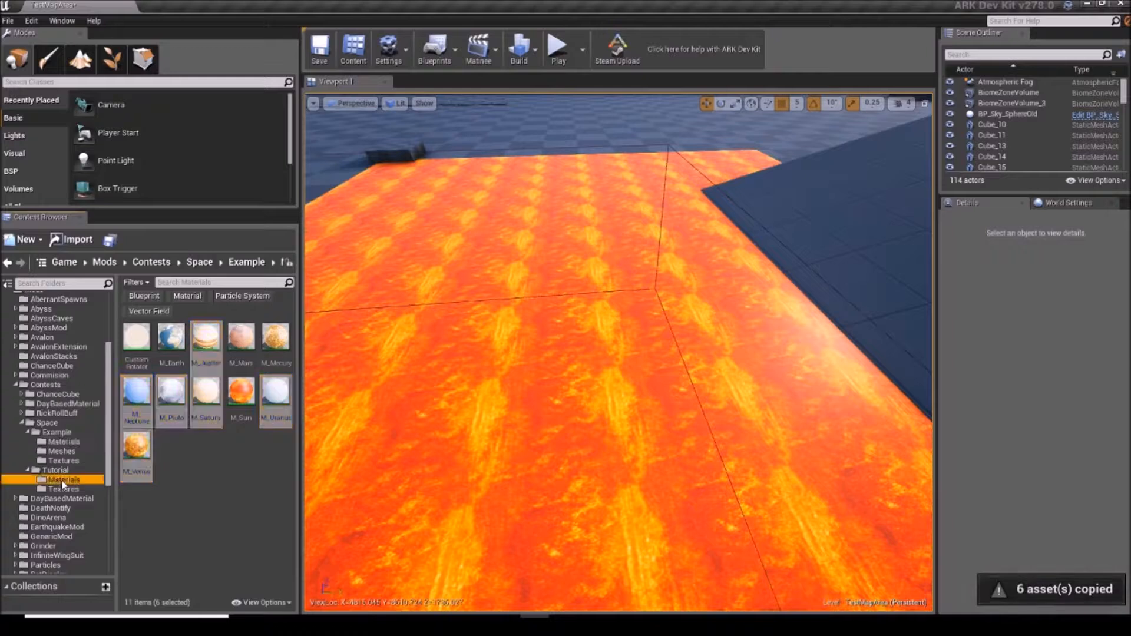
right_click(229, 476)
left_click(303, 271)
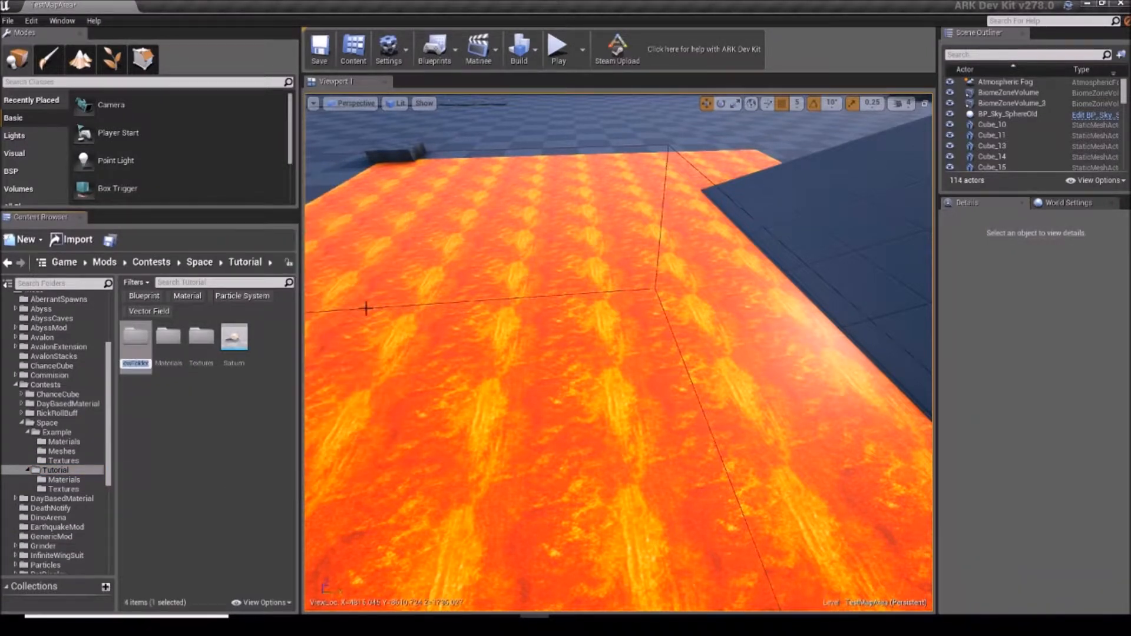
type("Meshes")
key("Return")
Move the Saturn mesh into the Tutorial Meshes folder and open that folder.
left_click(201, 334)
left_click_drag(199, 331, 241, 348)
left_click(260, 377)
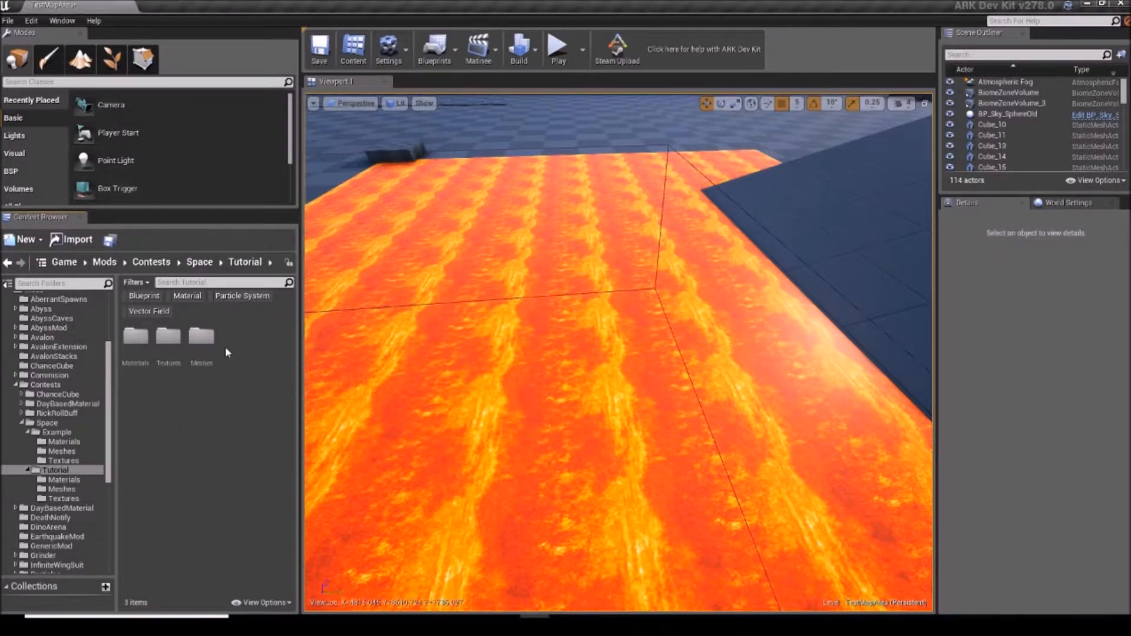
double_click(201, 339)
right_click(196, 394)
left_click(195, 394)
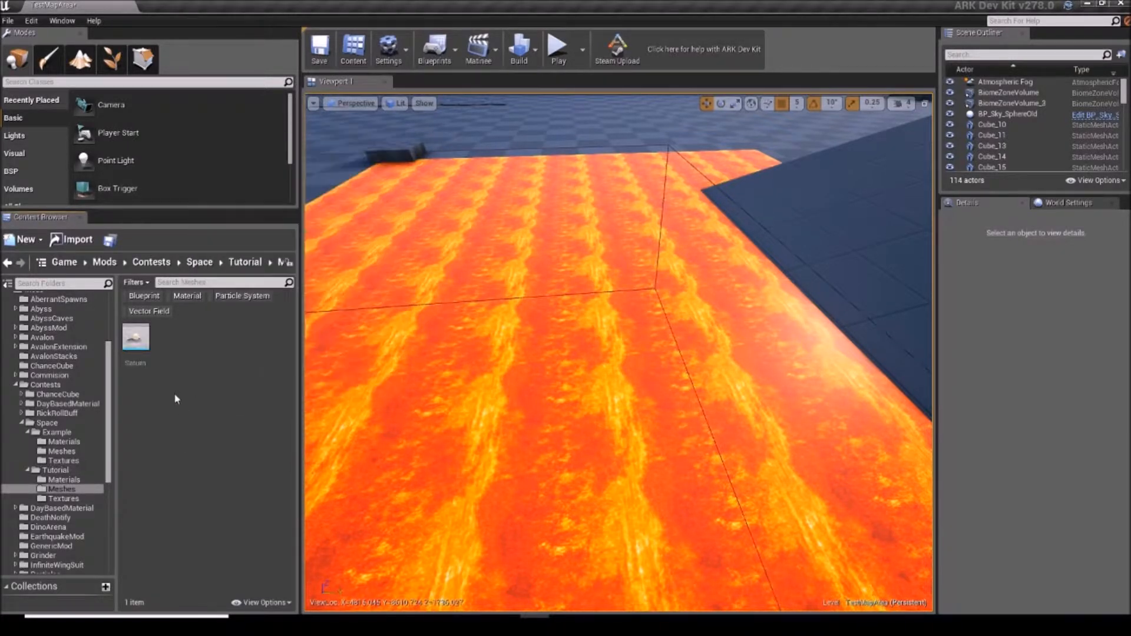
Find the EditorSphere mesh in the Game content and copy it into the Tutorial Meshes folder, opening that folder.
left_click(65, 263)
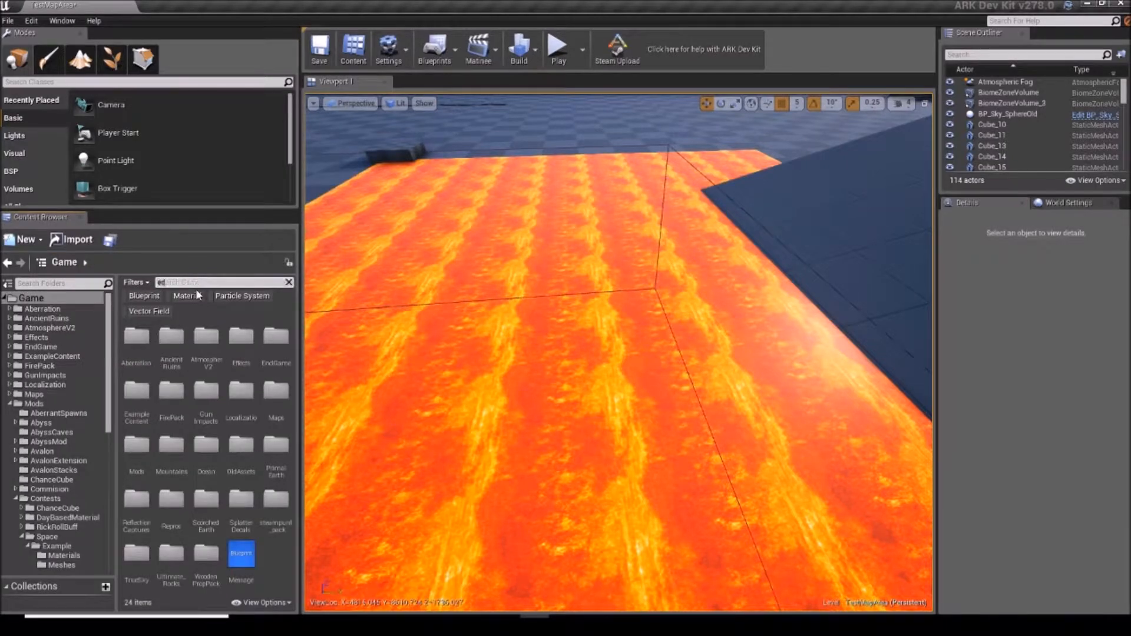
type("editor sphere")
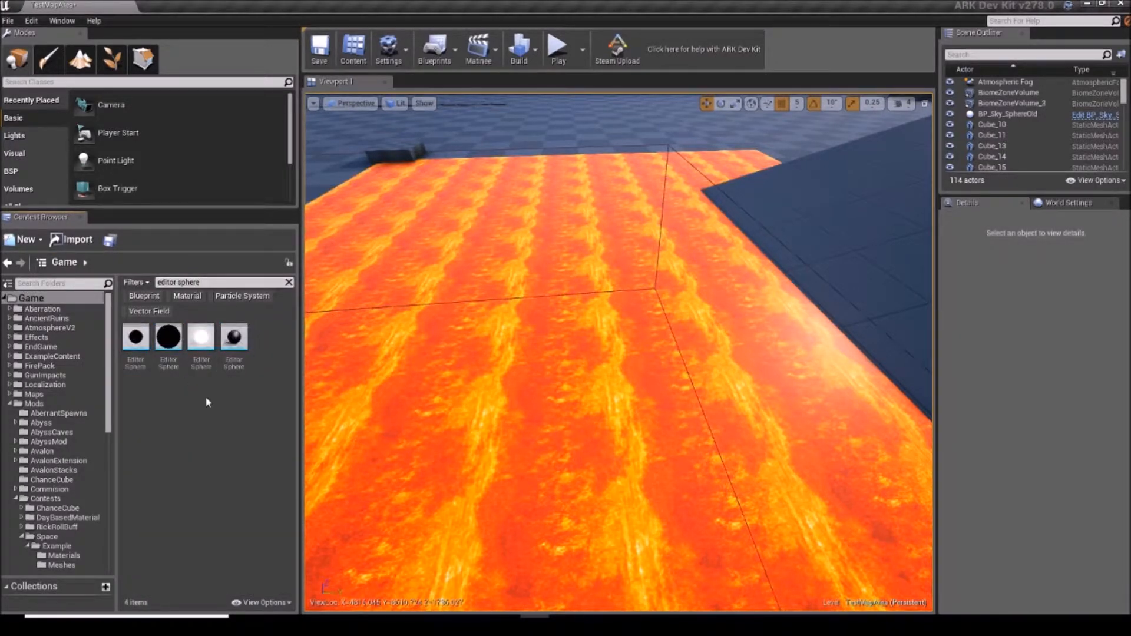
left_click_drag(136, 339, 83, 556)
left_click(90, 560)
left_click(76, 546)
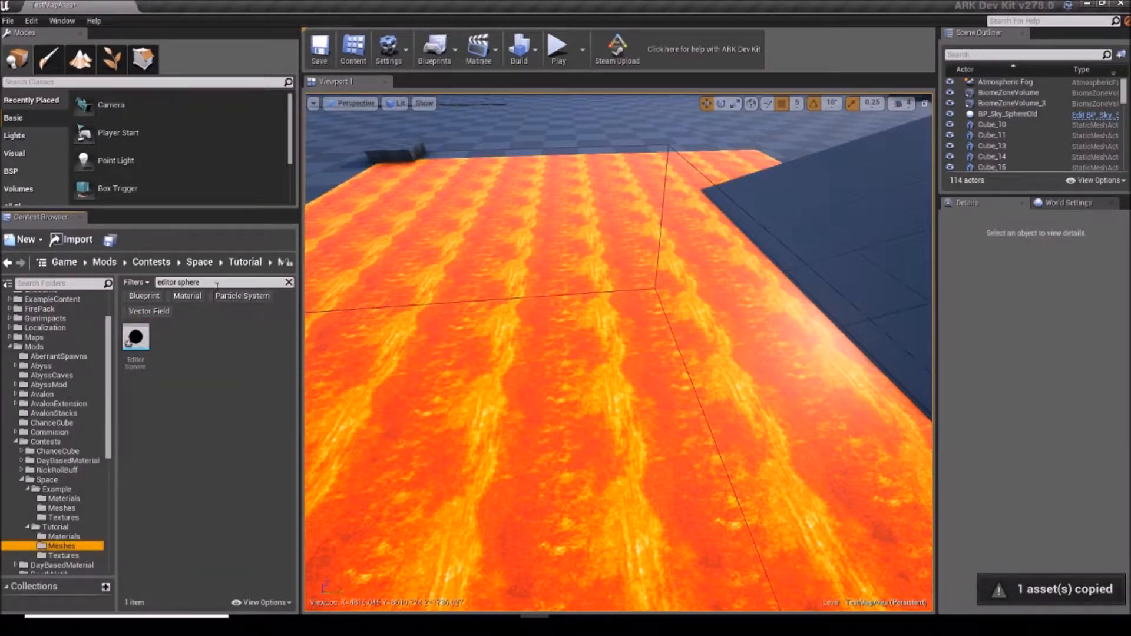
Rename the copied editor sphere mesh as SM_Mars.
left_click(135, 341)
key("F2")
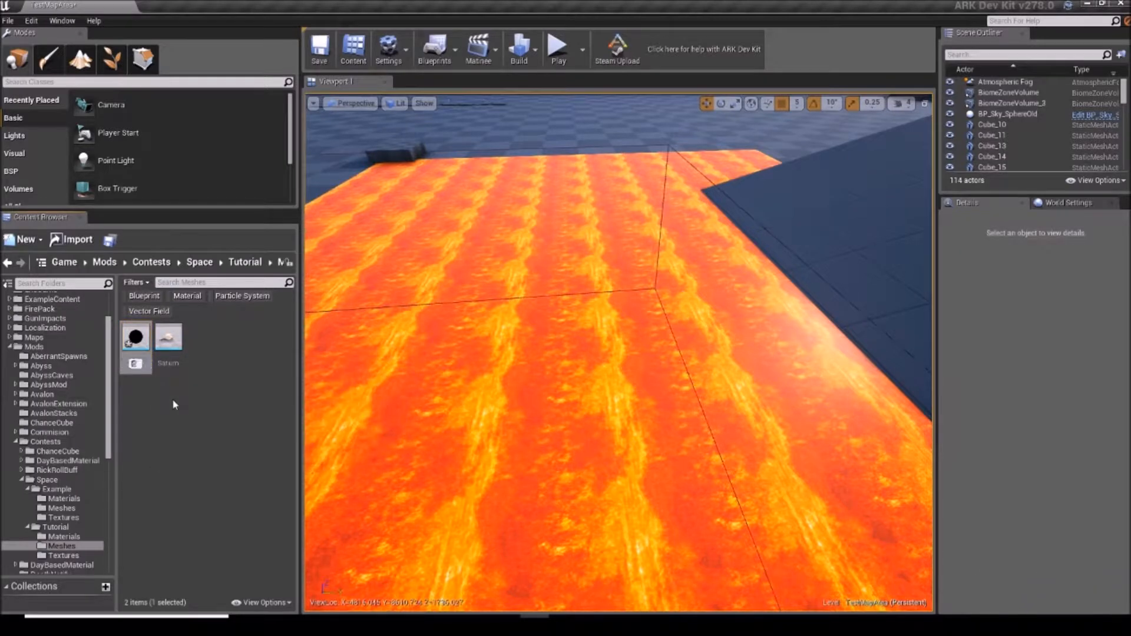
type("SM_Mars")
key("Return")
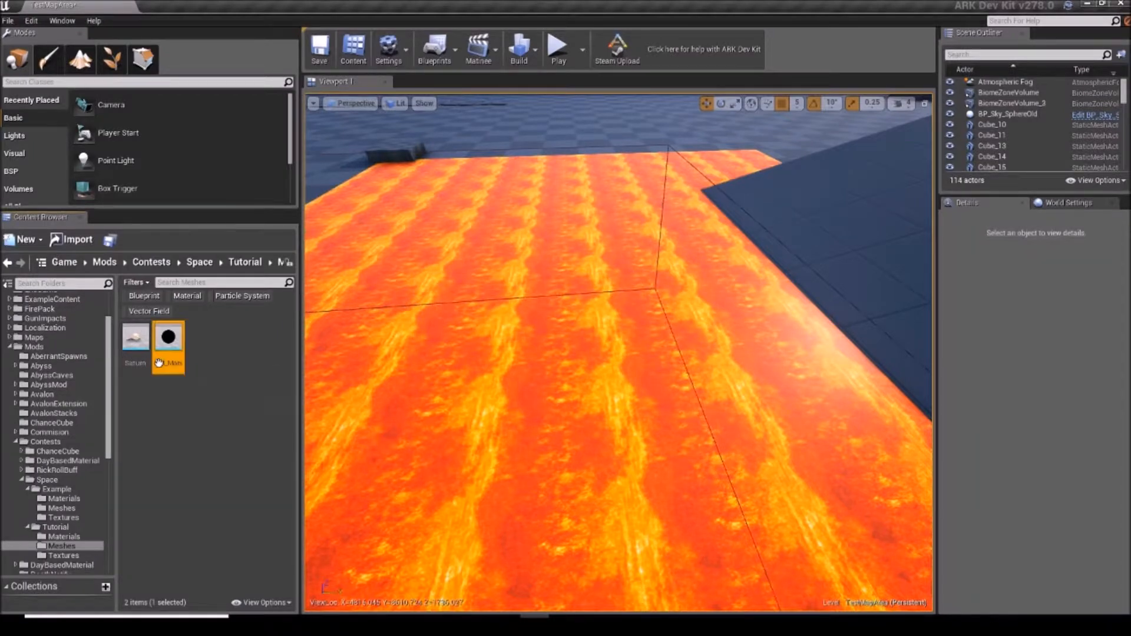
Assign the M_Mars material to Element 0 of the SM_Mars mesh and save the mesh.
double_click(168, 356)
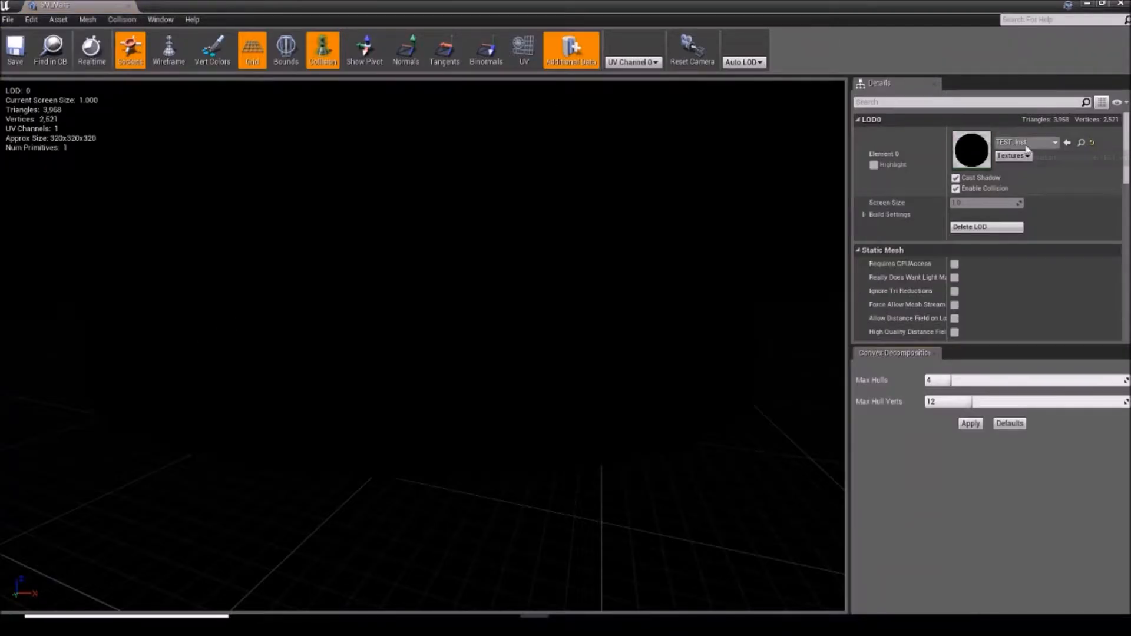
left_click(1055, 142)
type("mat_am")
key("BackSpace")
key("BackSpace")
type("mars")
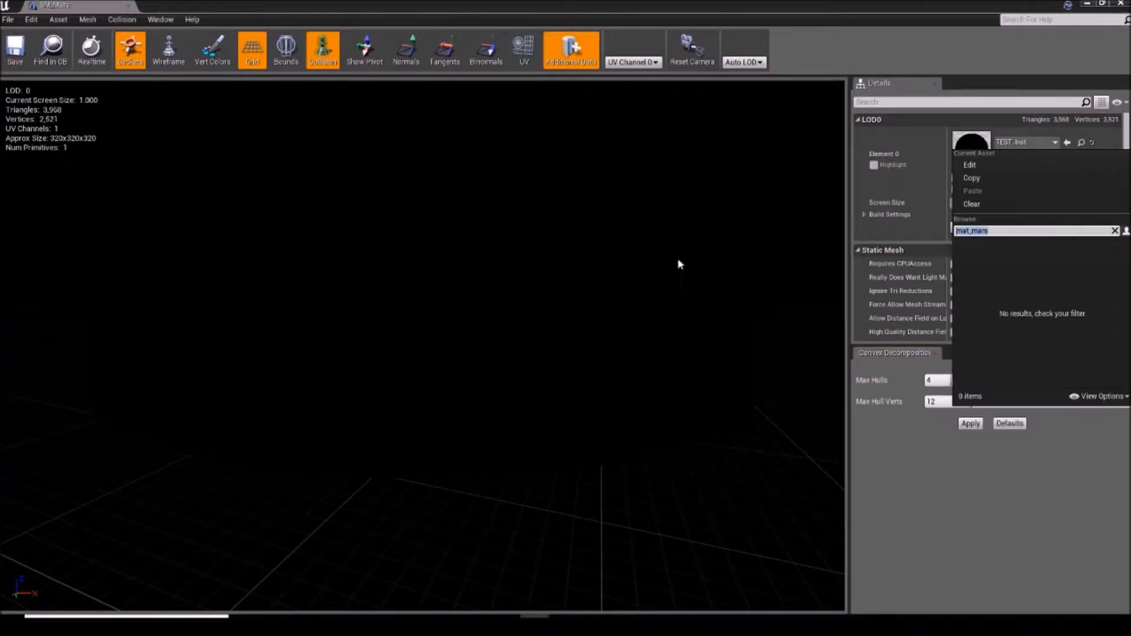
left_click(1039, 256)
scroll(338, 212, "down", 5)
right_click_drag(350, 232, 334, 201)
left_click(15, 50)
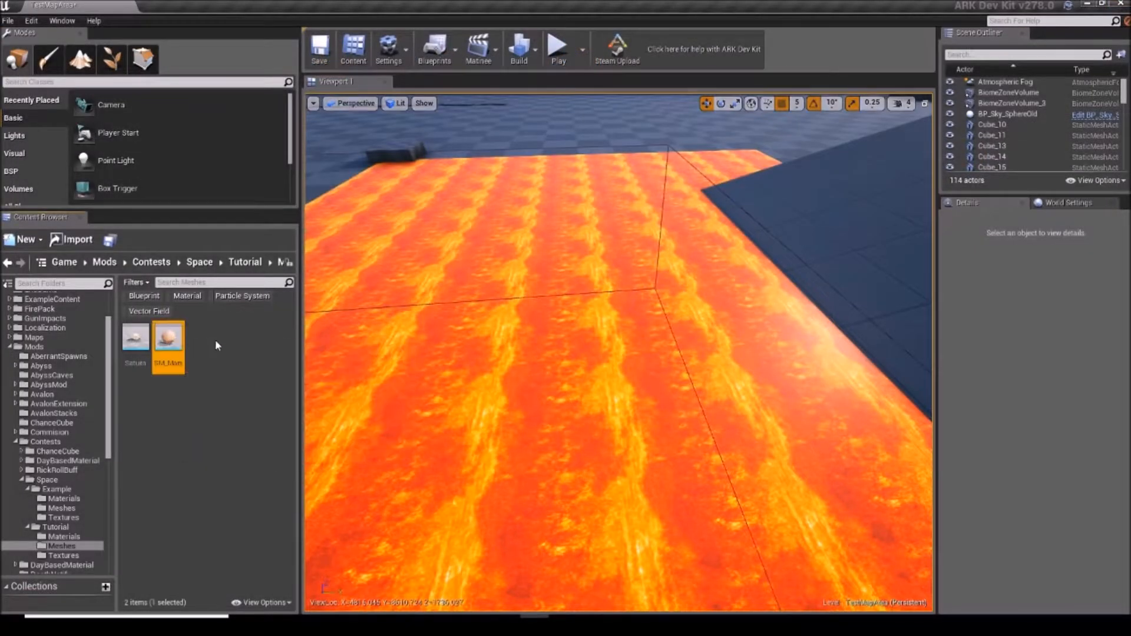
Duplicate the SM_Mars mesh and name the duplicate SM_Earth.
right_click(163, 341)
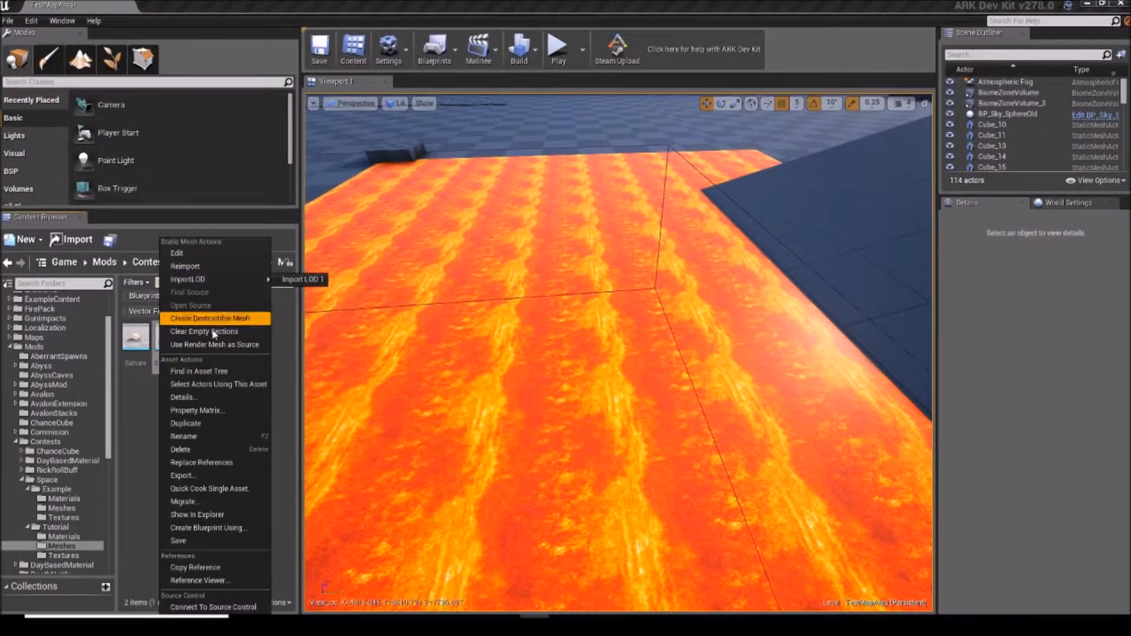
left_click(186, 423)
type("SM_")
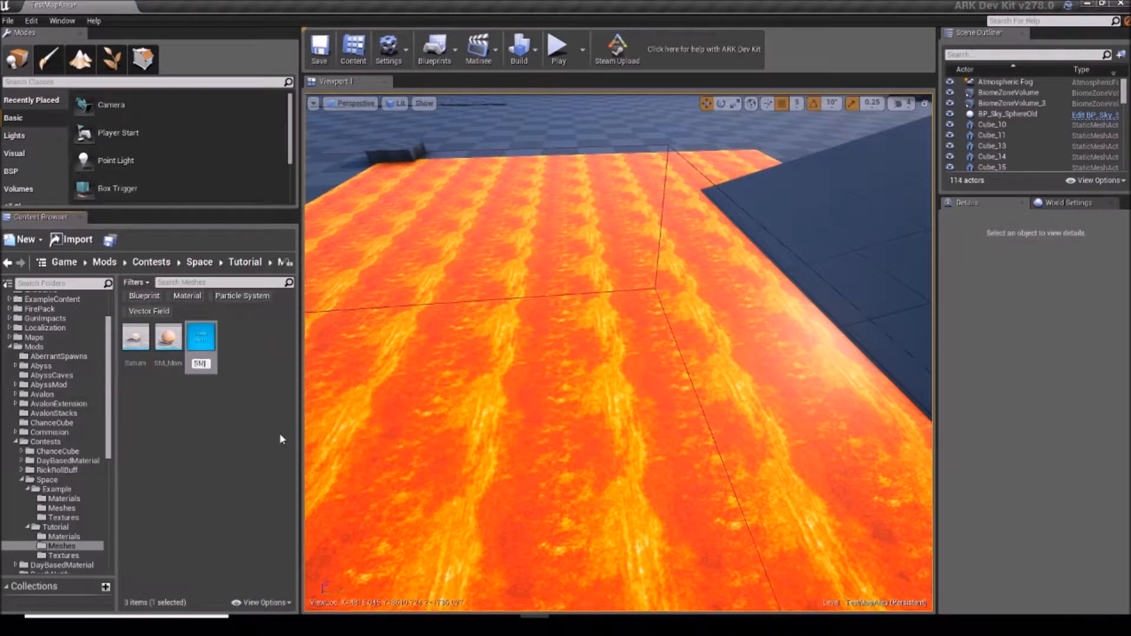
type("Earth")
key("Return")
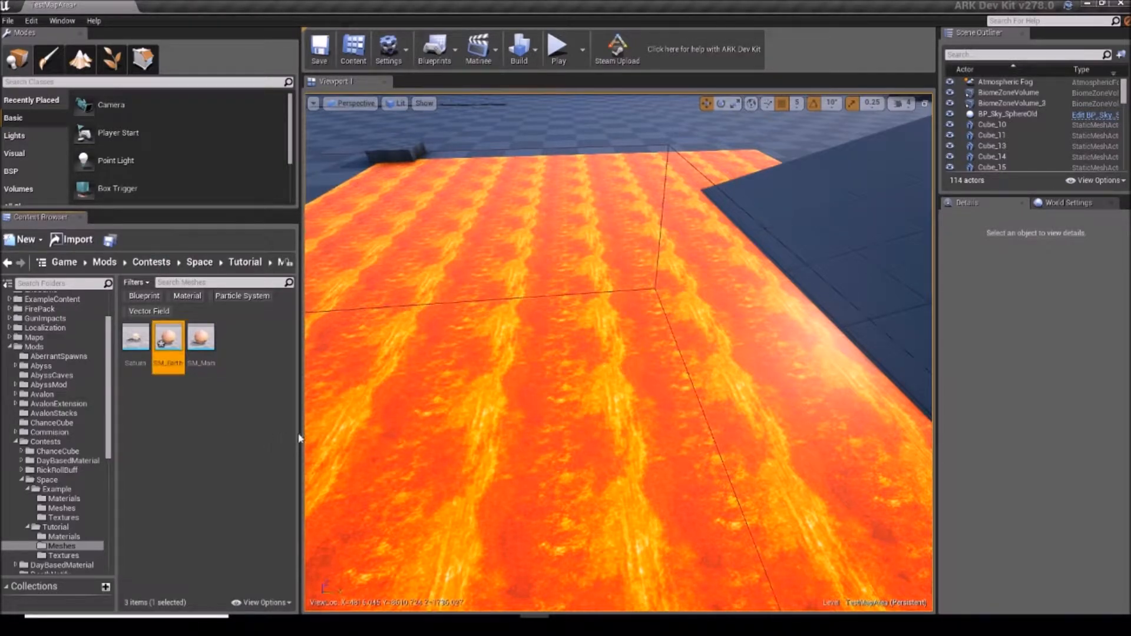
Assign the M_Earth material to Element 0 of the SM_Earth mesh, save the mesh and close its editor.
left_click(148, 311)
left_click(150, 312)
double_click(169, 348)
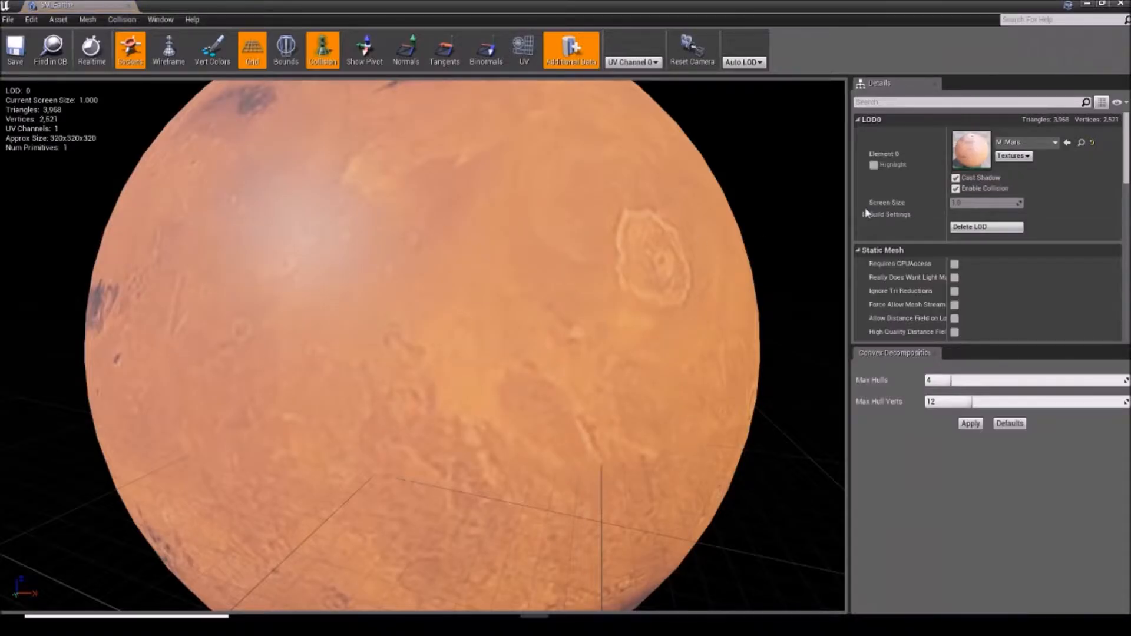
left_click(1024, 142)
type("earth")
key("BackSpace")
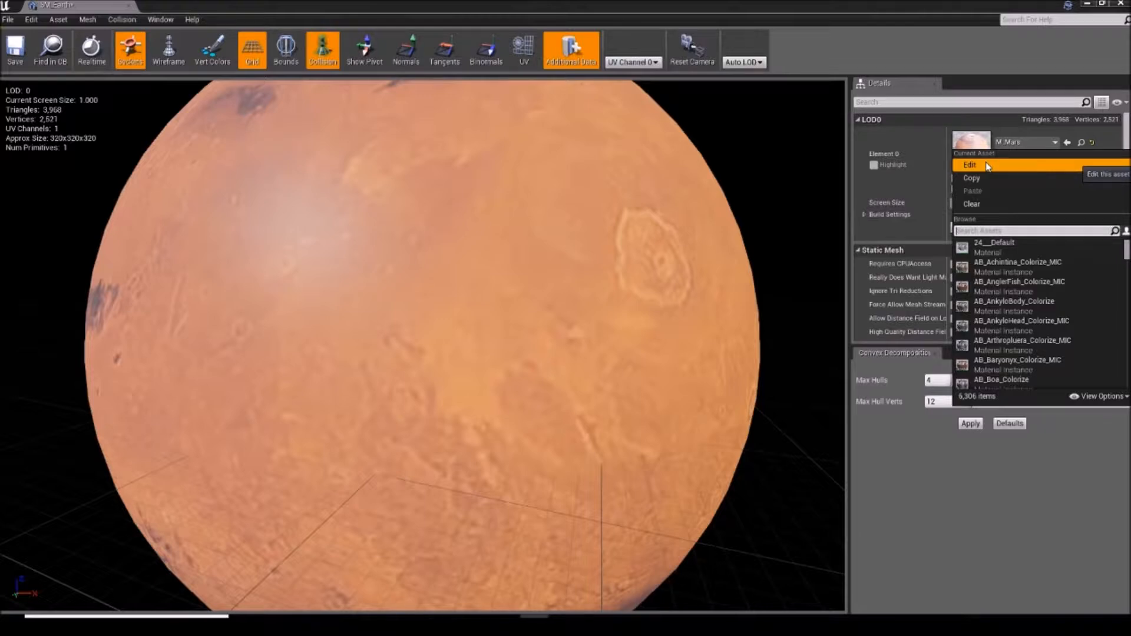
type("m_eart")
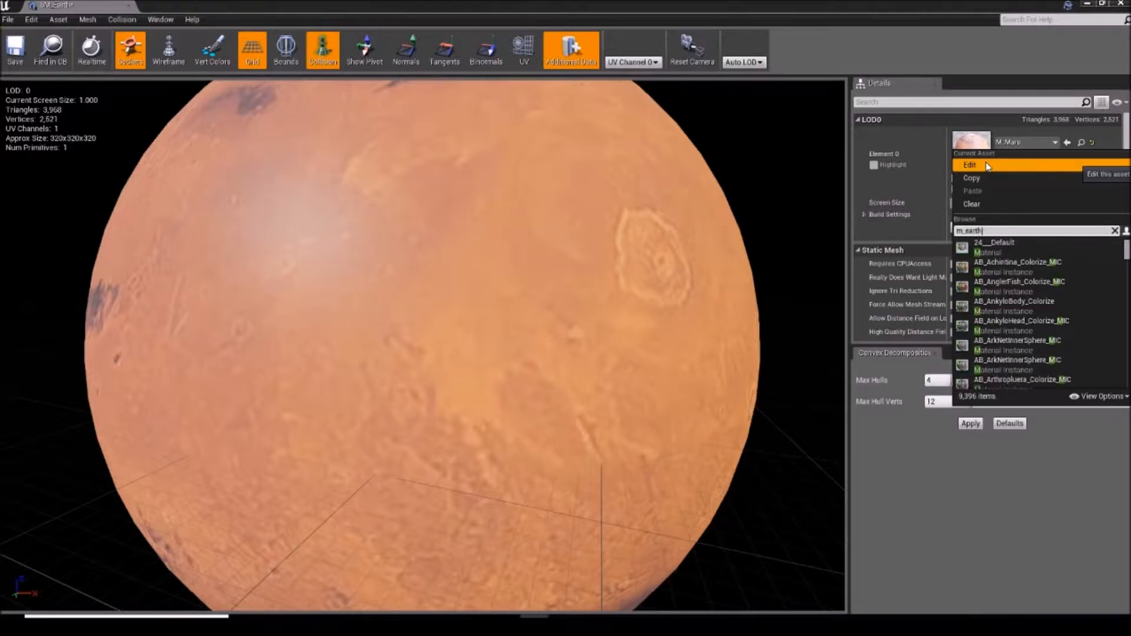
type("h")
left_click(1053, 243)
left_click_drag(422, 345, 277, 377)
left_click(18, 39)
left_click(1120, 4)
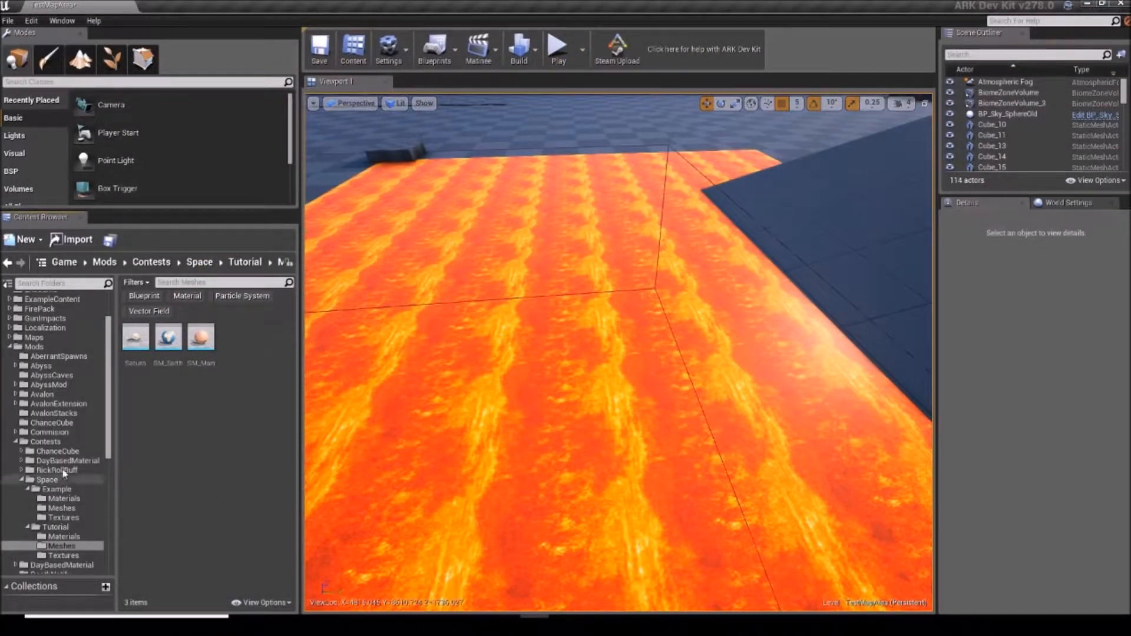
Copy SM_Jupiter, SM_Mercury, SM_Neptune, SM_Pluto, SM_Sun, SM_Venus and Uranus from the Example Meshes folder into the Tutorial Meshes folder.
left_click(69, 507)
left_click(187, 474)
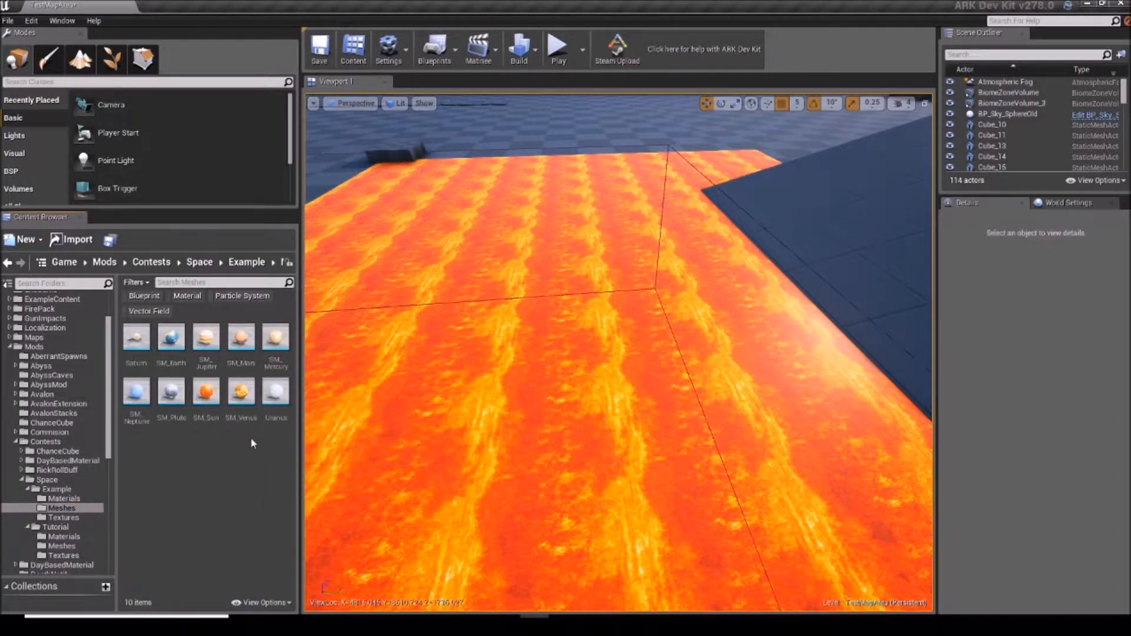
left_click(206, 392)
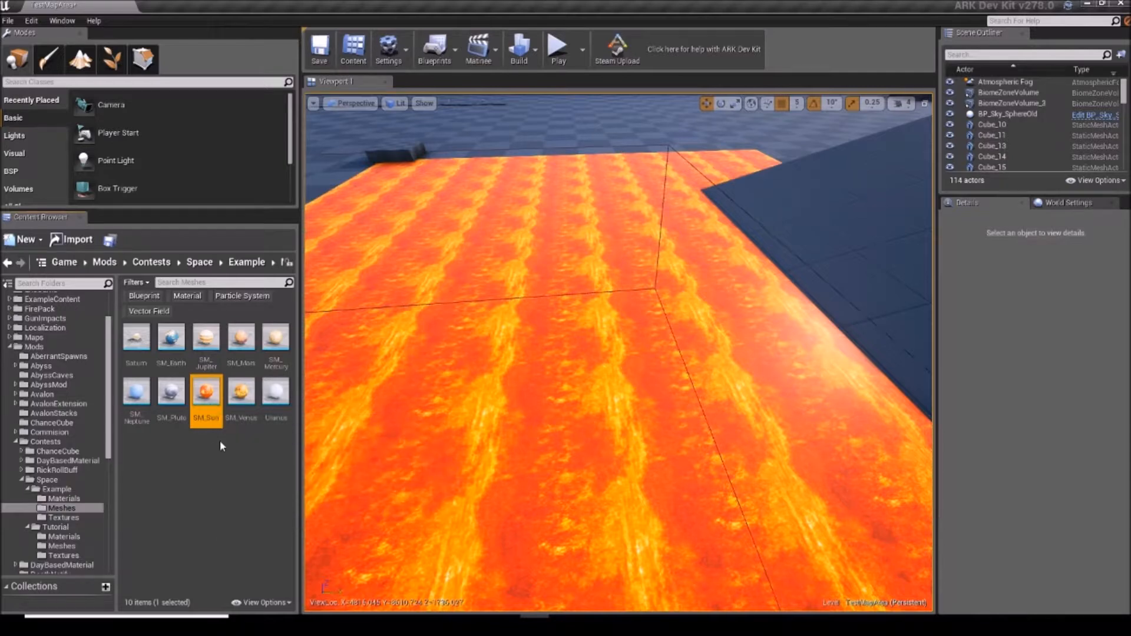
left_click(253, 406, "ctrl")
left_click(273, 399, "ctrl")
left_click(171, 413, "ctrl")
left_click(136, 392, "ctrl")
left_click(276, 337, "ctrl")
left_click(206, 337, "ctrl")
left_click_drag(205, 397, 71, 546)
left_click(111, 567)
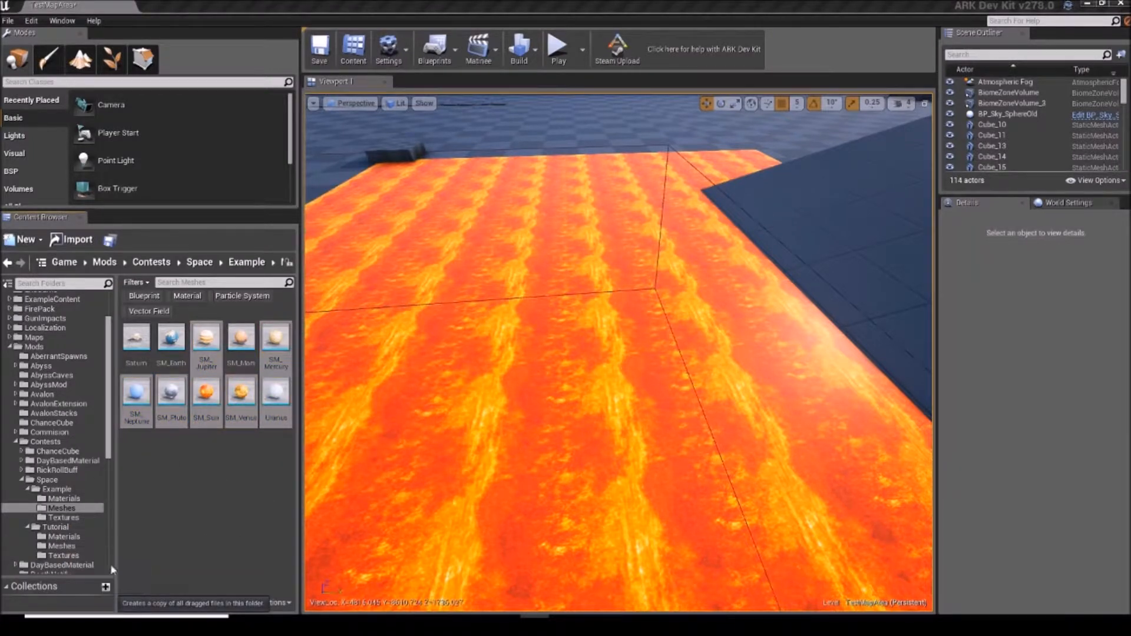
left_click(79, 545)
left_click(129, 501)
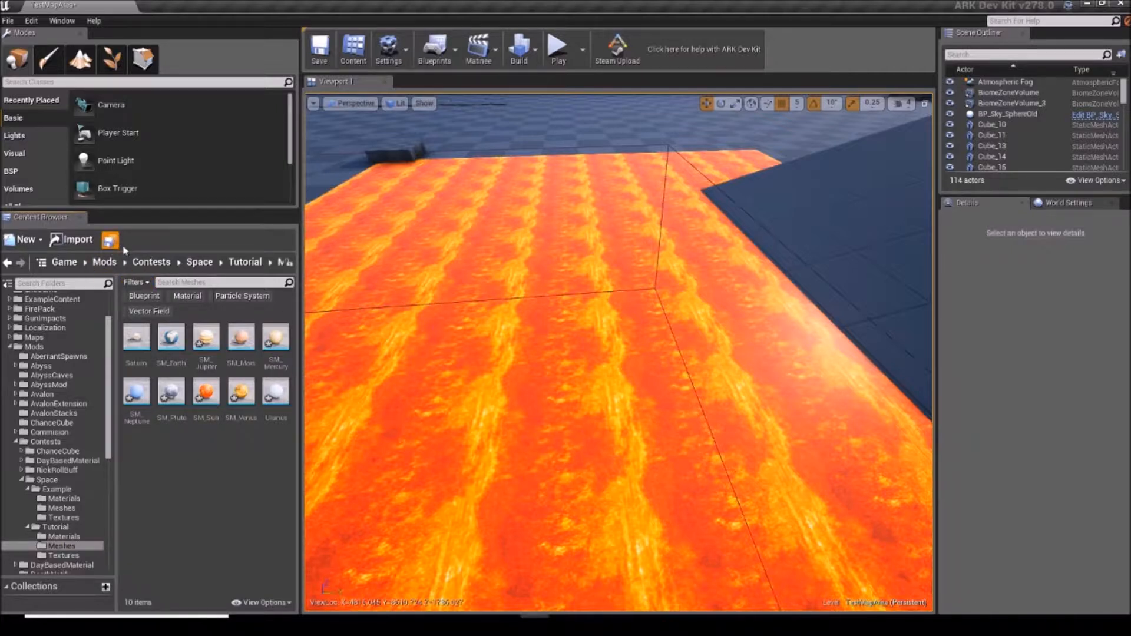
Save all the modified level, material and mesh files.
key("ctrl+shift+s")
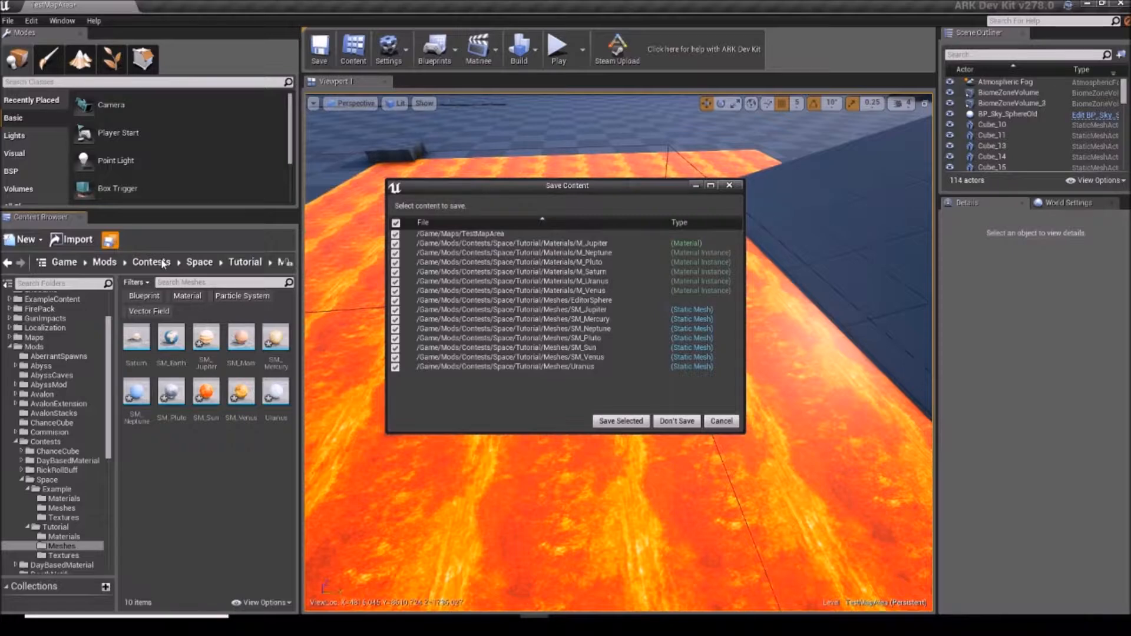
left_click(363, 574)
left_click(616, 423)
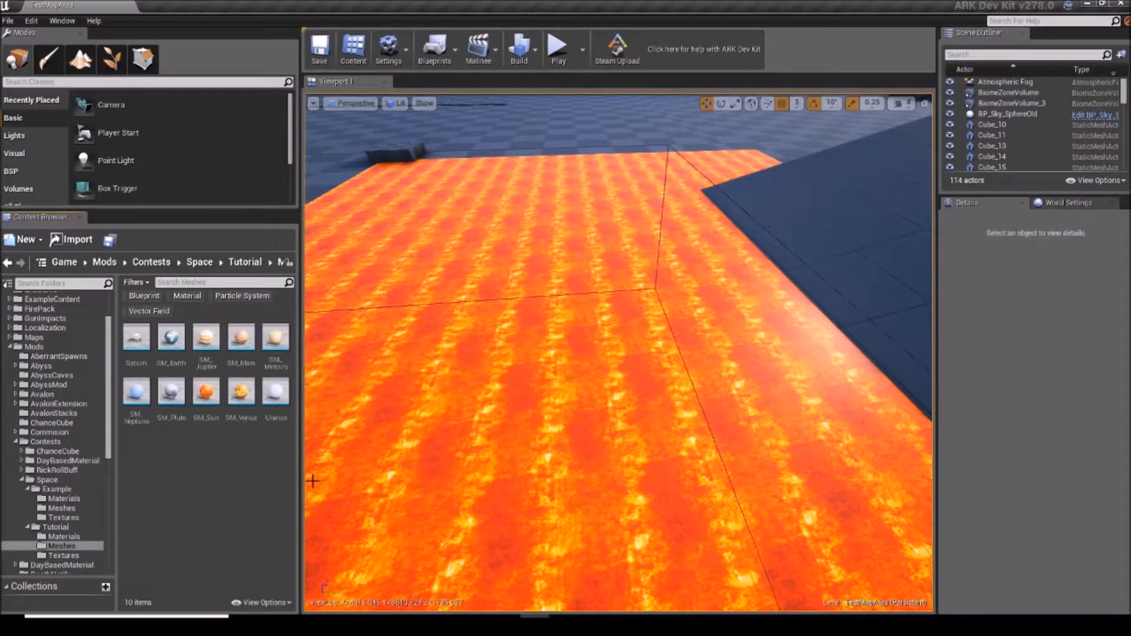
Create a particle system named P_SolarSystem in the Tutorial folder and open it for editing.
left_click(245, 263)
right_click(221, 386)
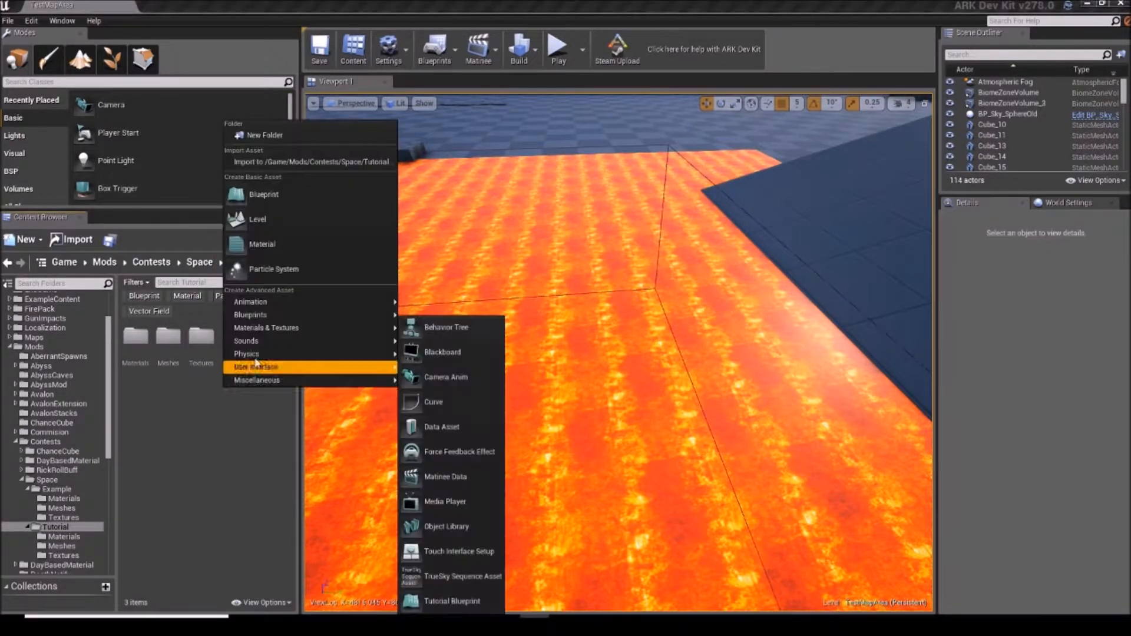
left_click(265, 270)
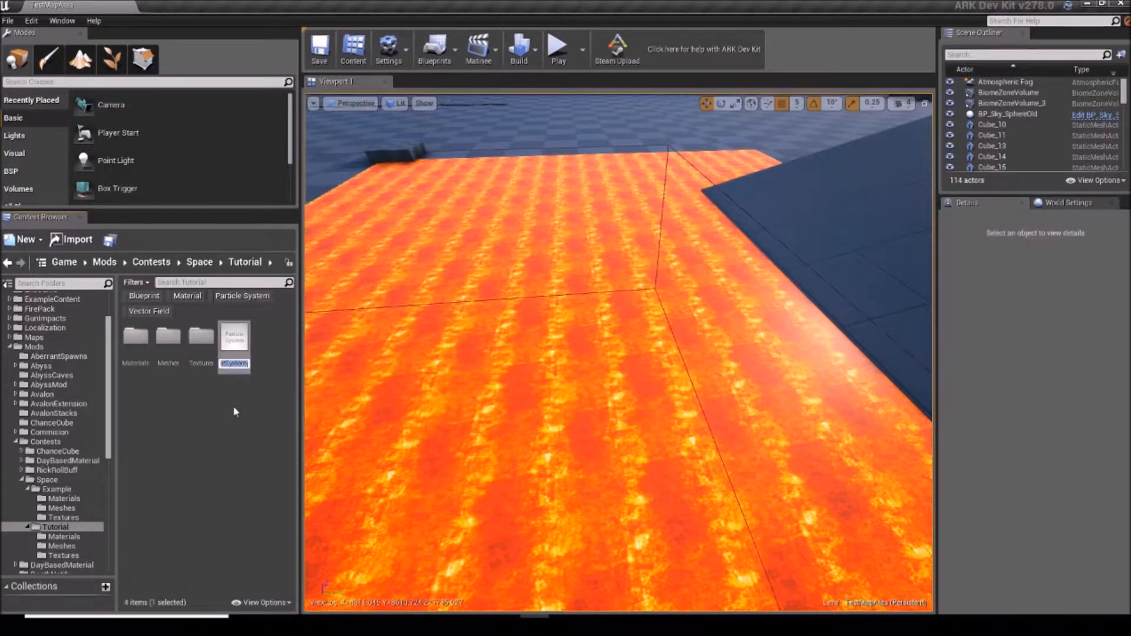
type("P_Solar")
key("Return")
double_click(234, 348)
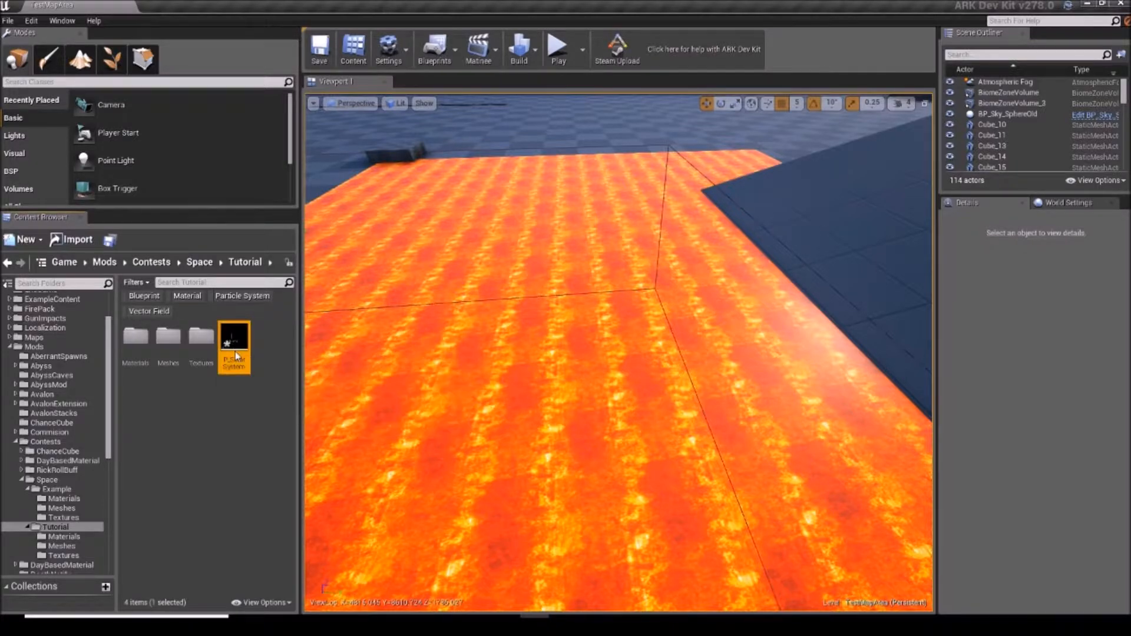
Set the emitter's constant spawn rate to 0 and add a burst list element with a count of 1.
left_click(326, 167)
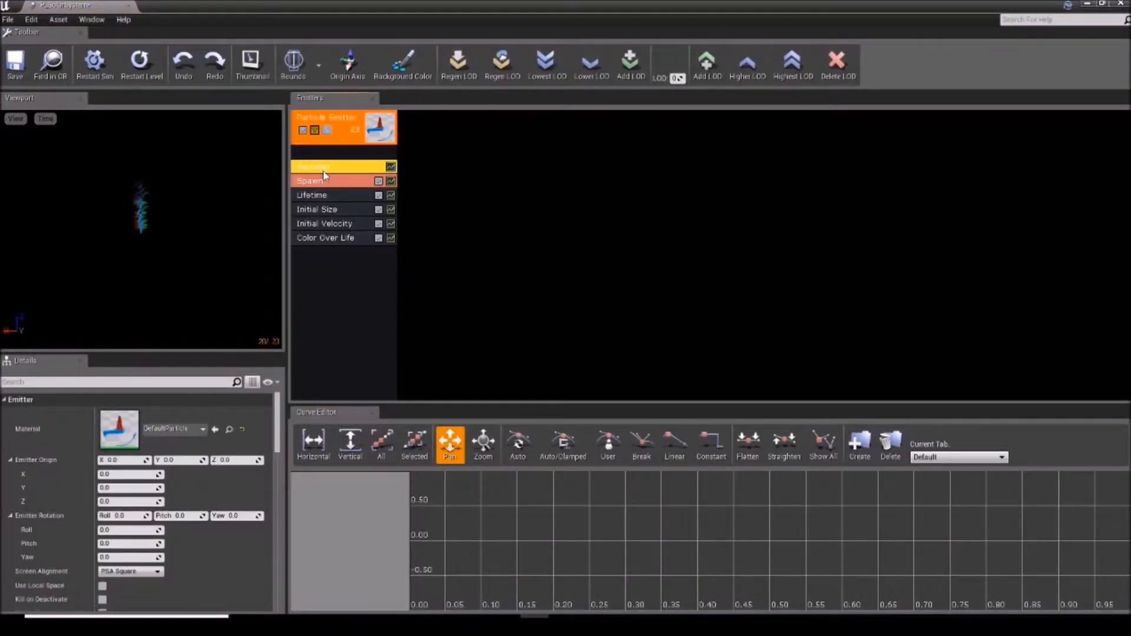
left_click(360, 182)
left_click(123, 442)
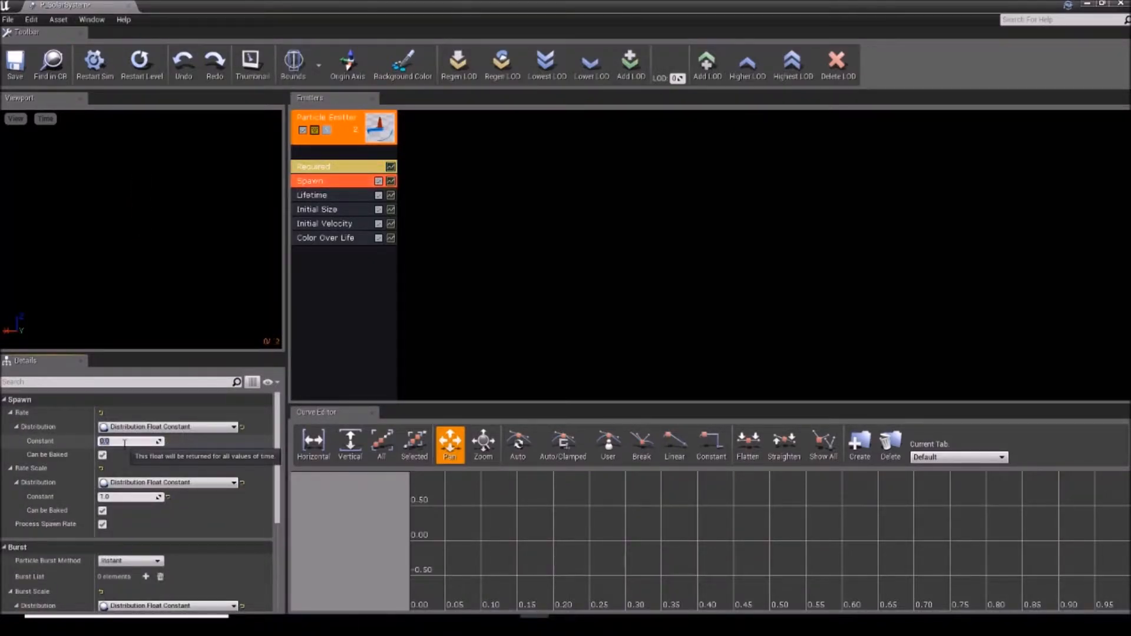
scroll(132, 528, "down", 2)
left_click(146, 520)
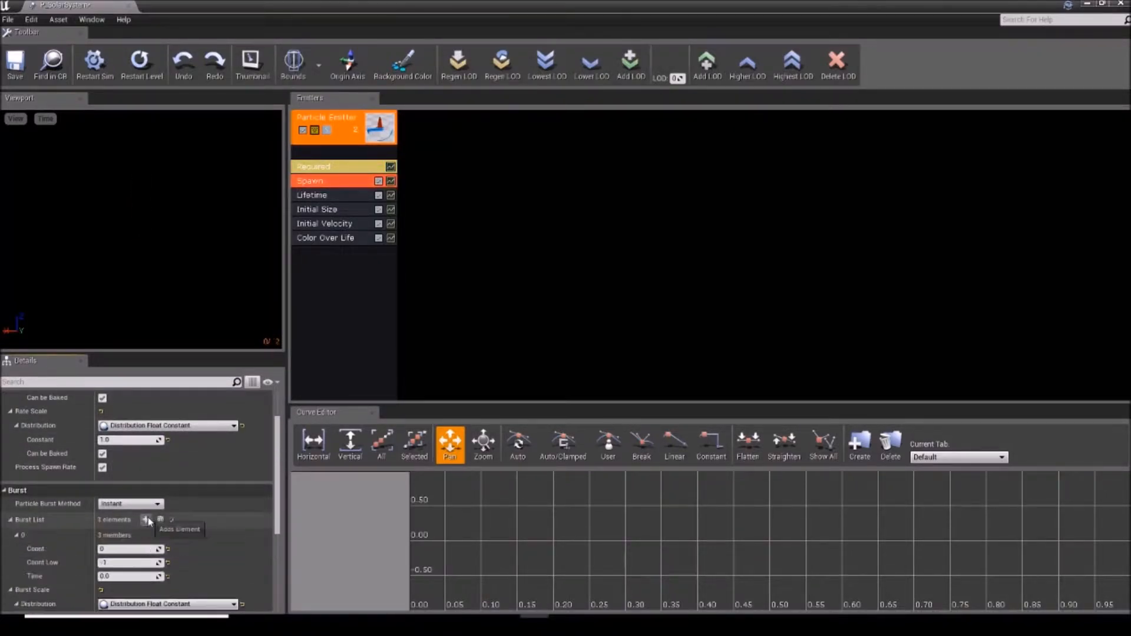
key("Return")
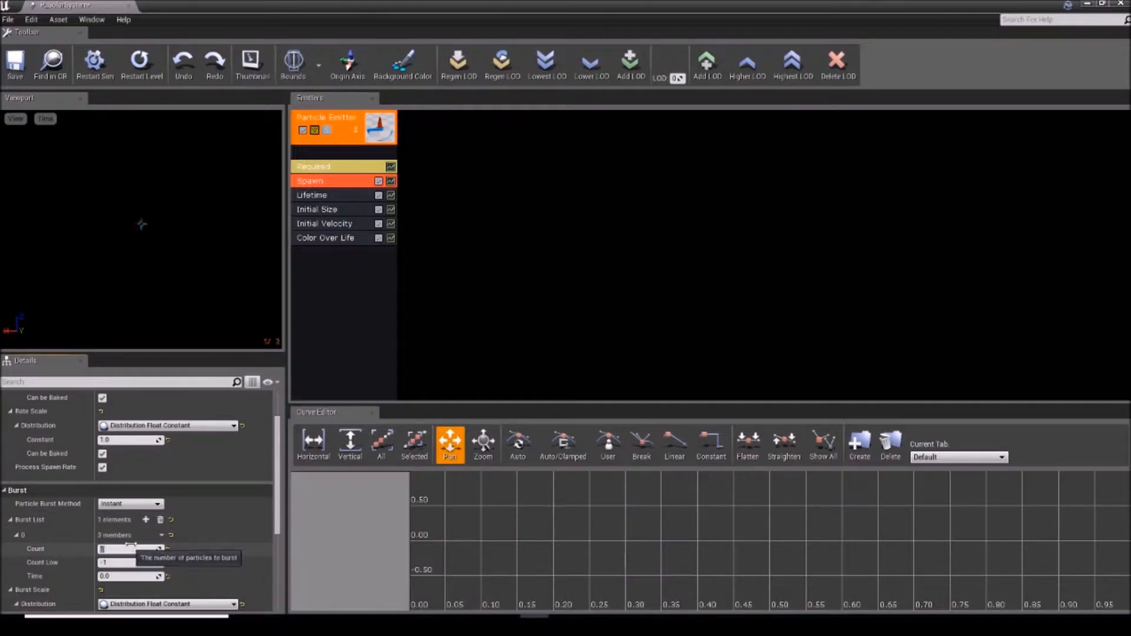
Set the emitter's minimum and maximum particle lifetime to 0.
left_click(318, 195)
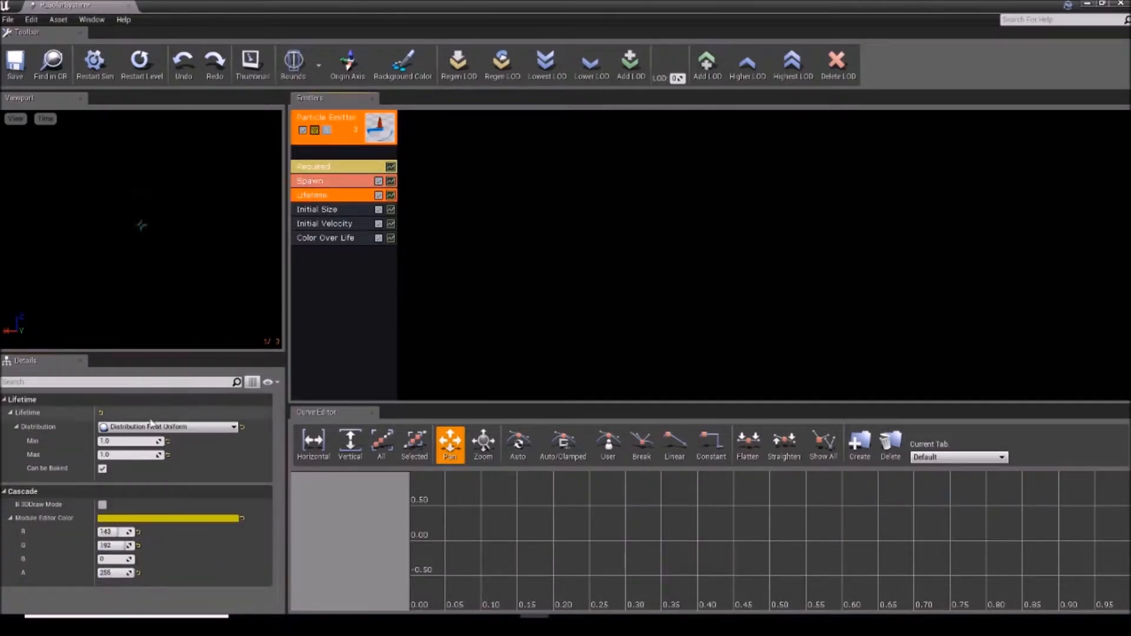
type("0")
left_click(133, 455)
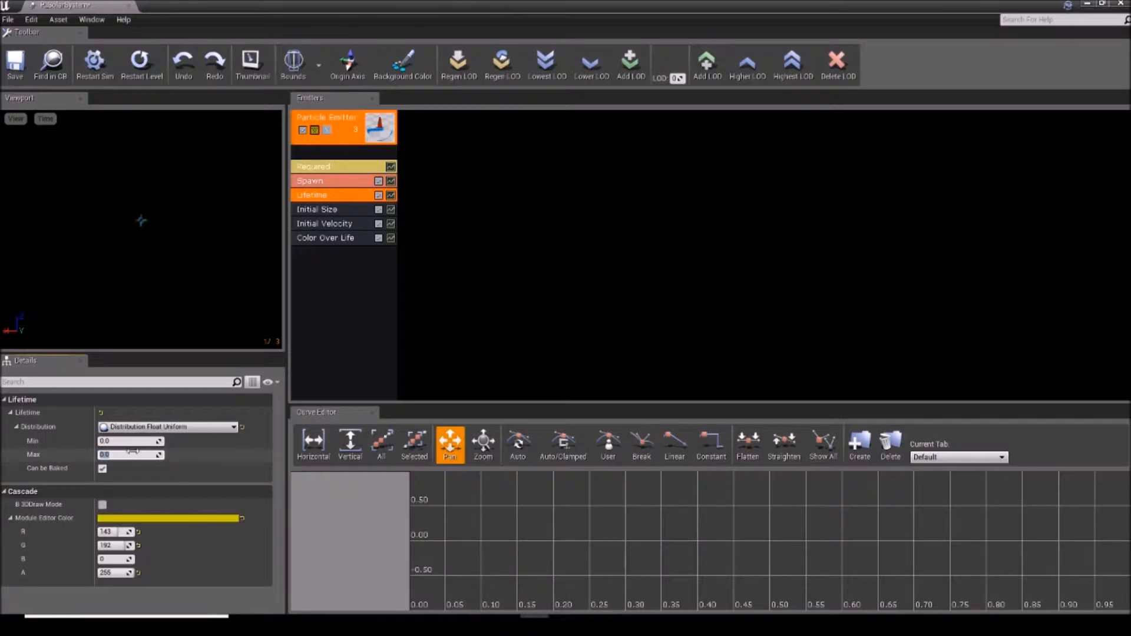
Set the emitter duration to 0 and the emitter loops to 1 in the Required module.
left_click(298, 166)
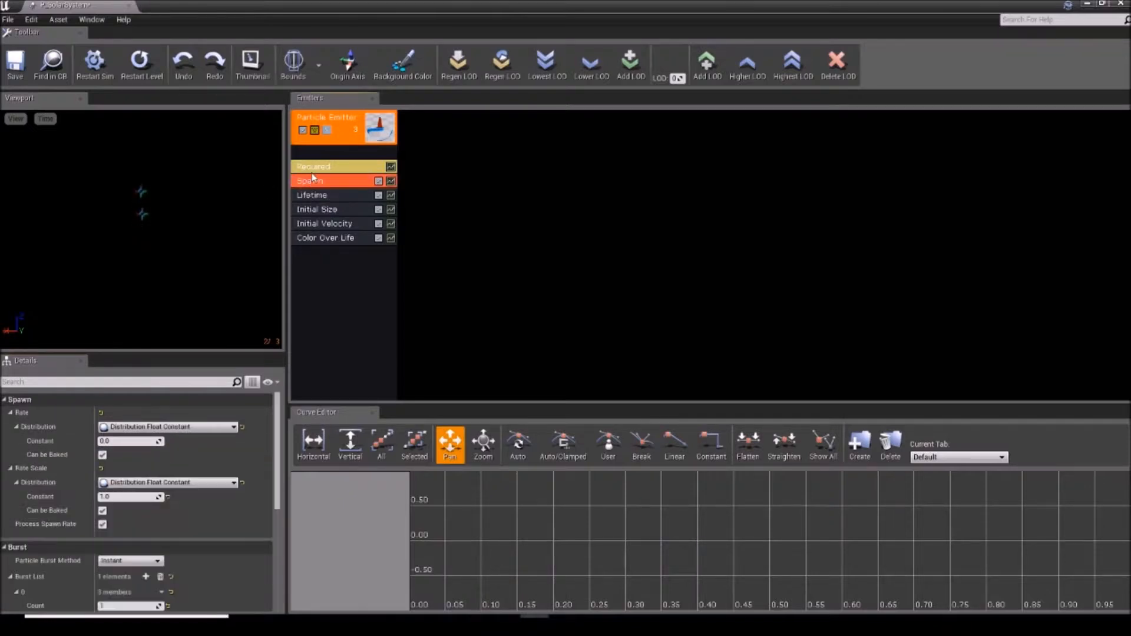
left_click(133, 382)
type("dura")
left_click(133, 412)
type("0")
key("Return")
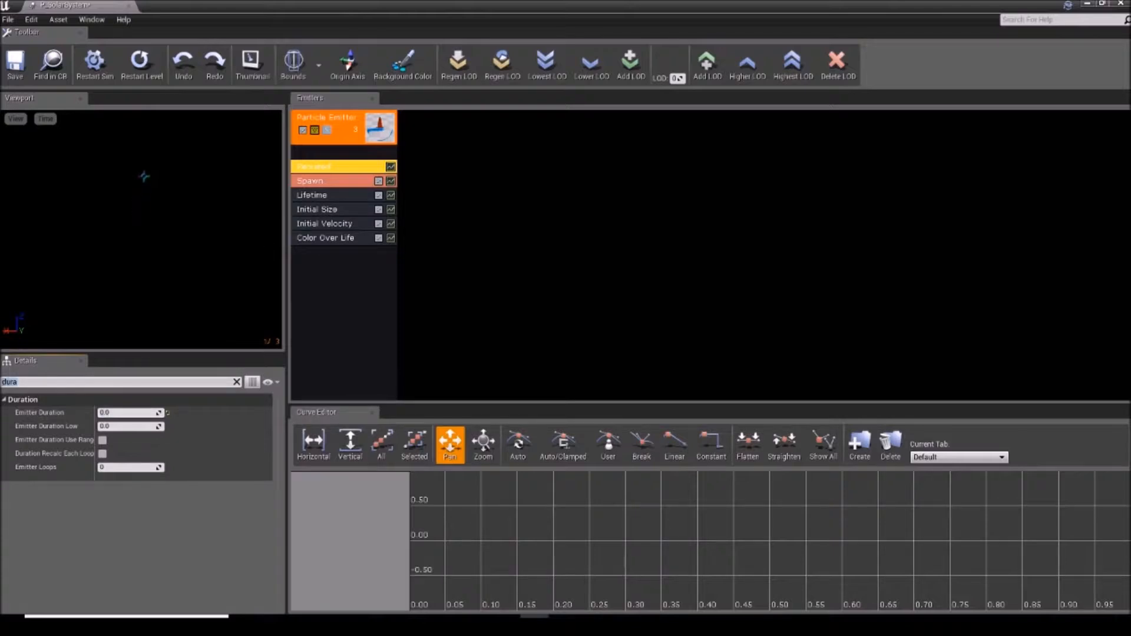
type("loop")
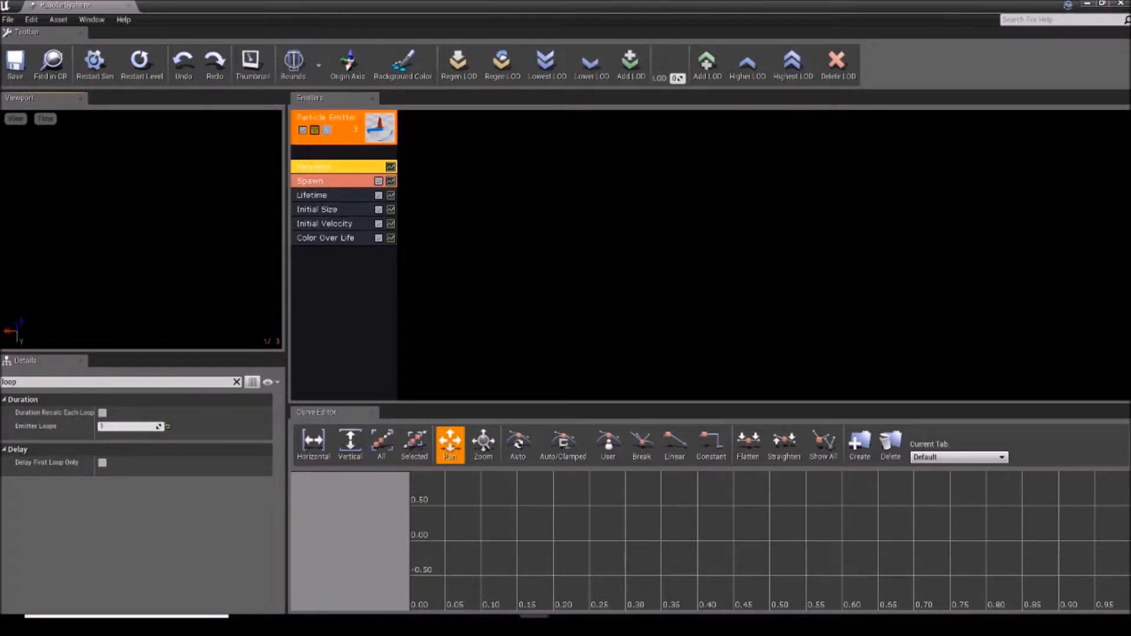
Delete the Initial Velocity module from the particle emitter.
left_click(328, 225)
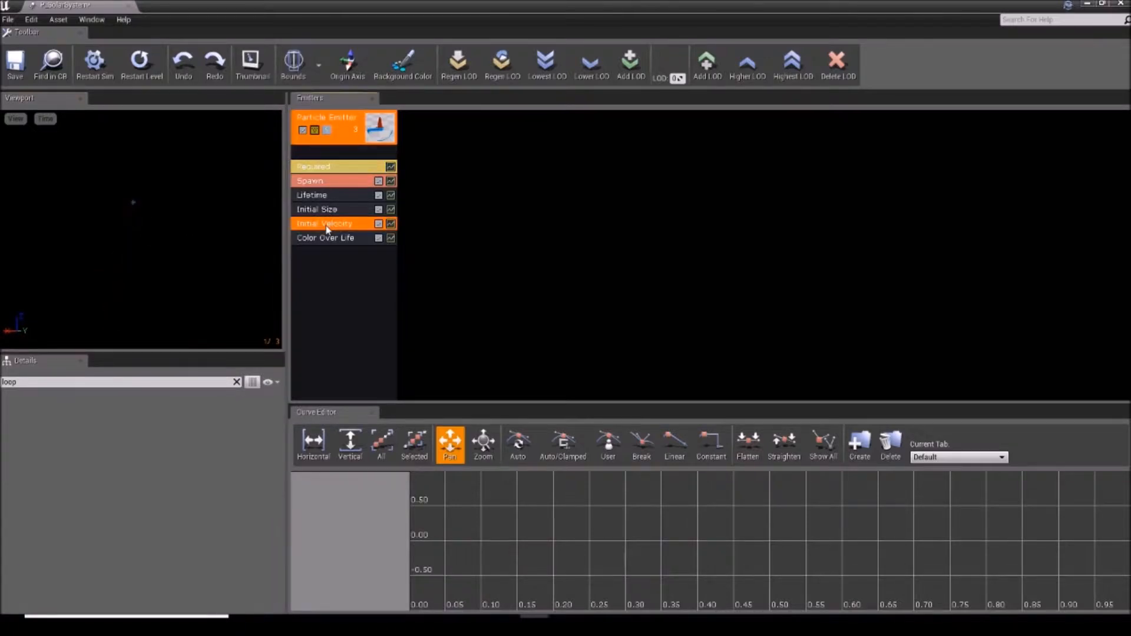
key("Delete")
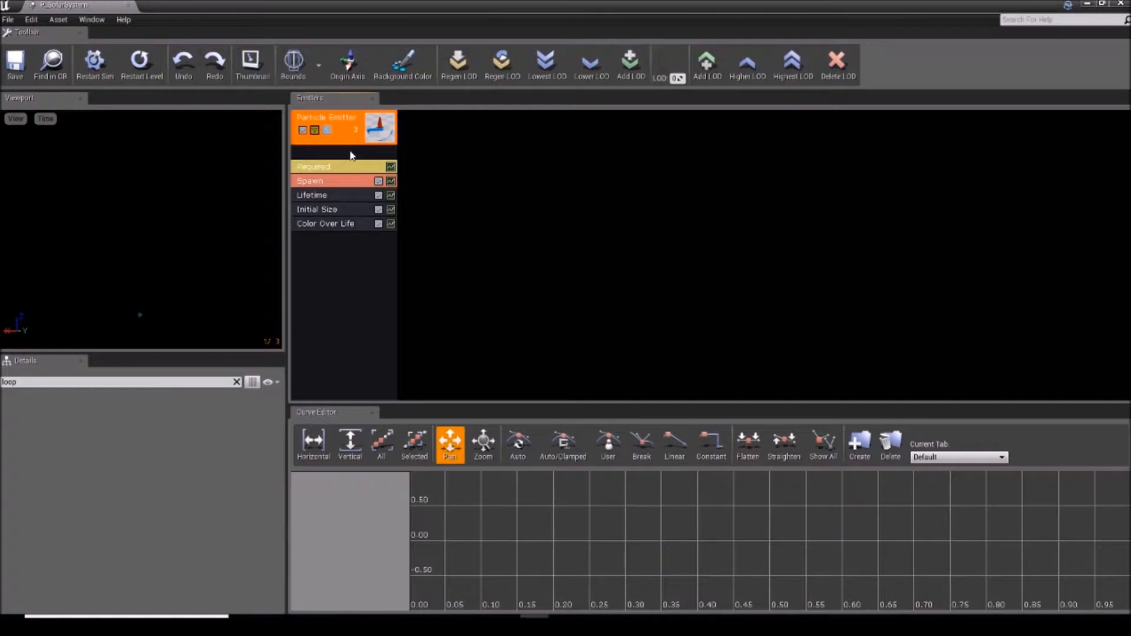
Add a Mesh Data type module to the particle emitter and set its mesh to SM_Sun.
right_click(350, 152)
mouse_move(392, 179)
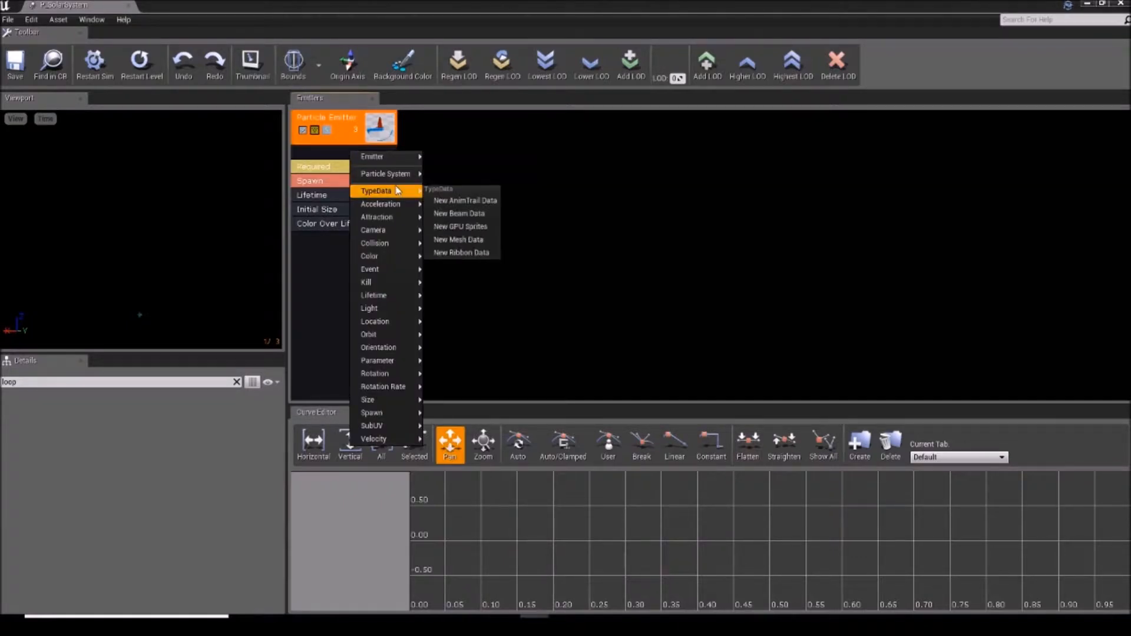
left_click(463, 232)
left_click(337, 157)
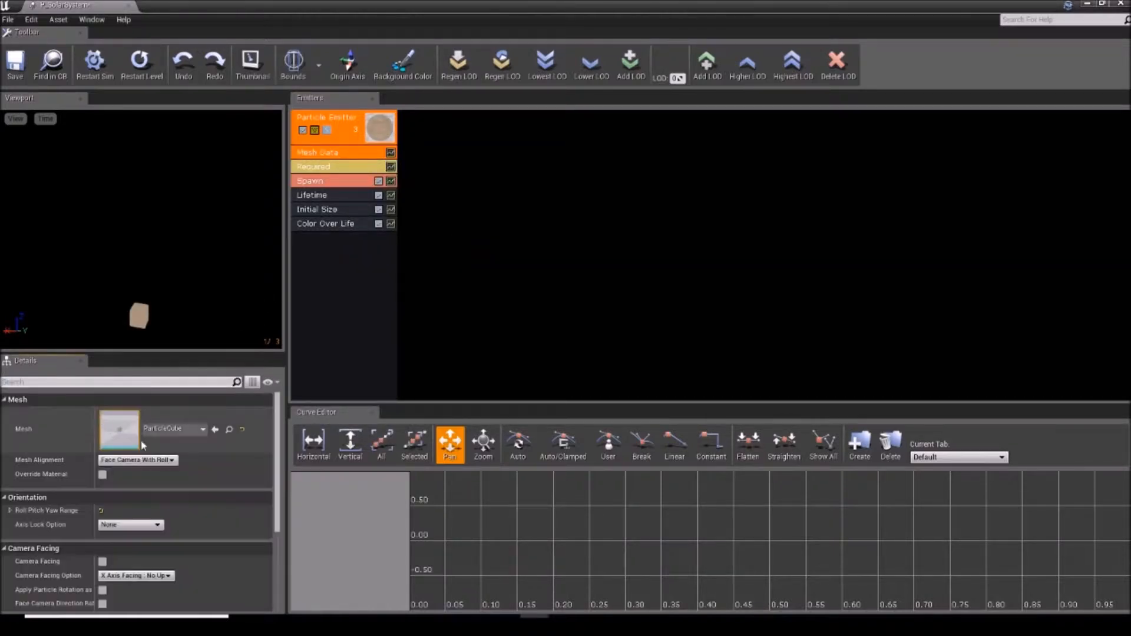
left_click(203, 429)
type("sun")
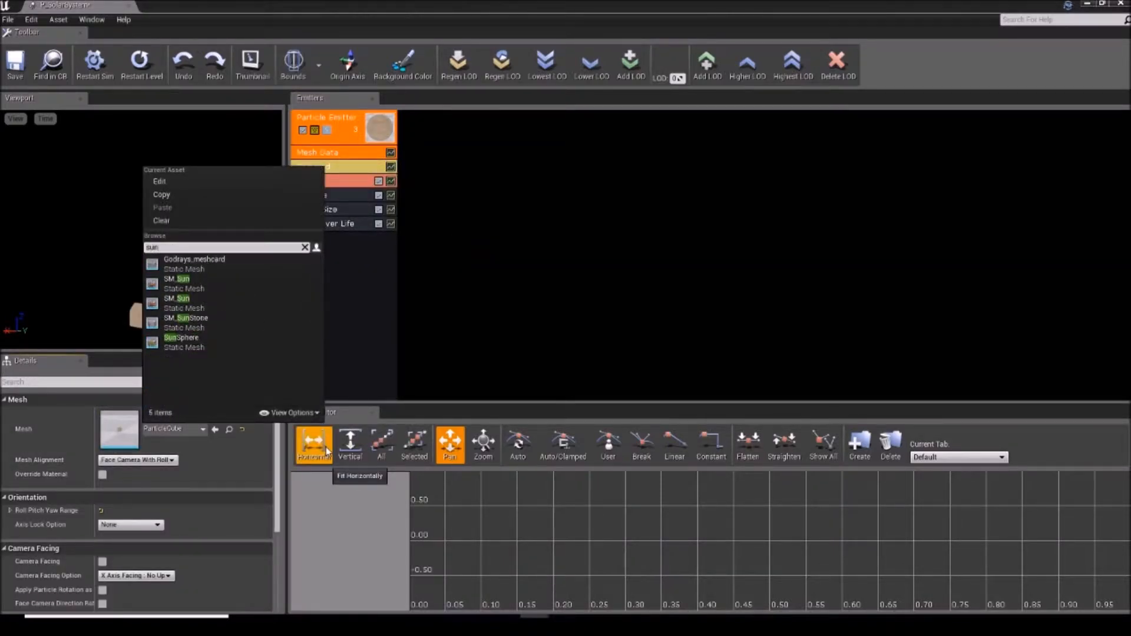
left_click(221, 288)
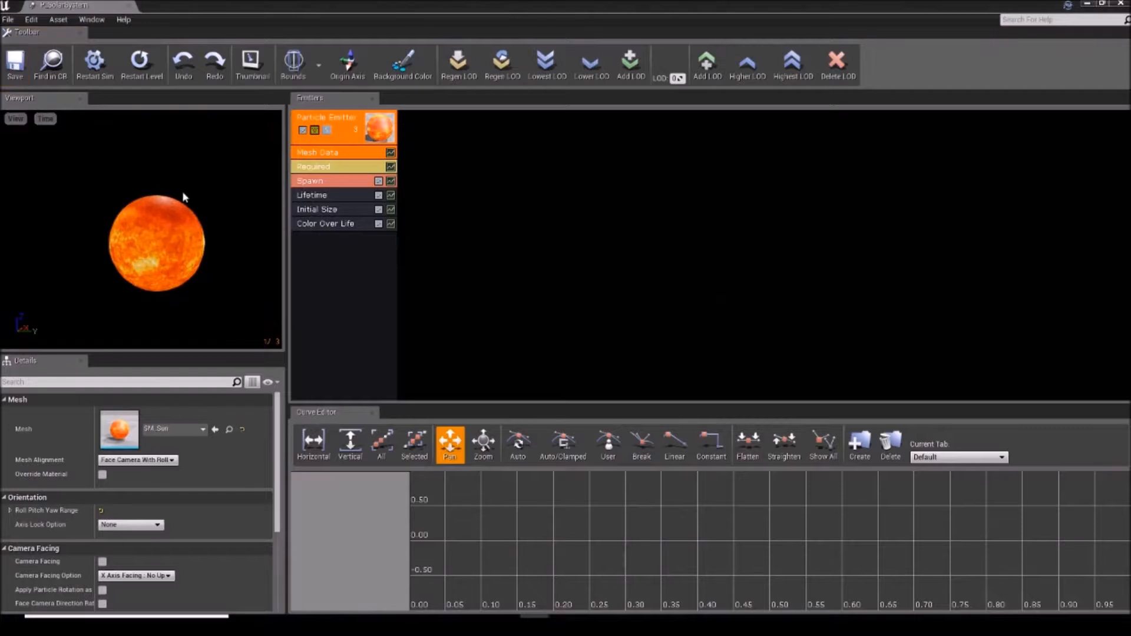
left_click(321, 246)
mouse_move(213, 247)
left_mouse_down()
mouse_move(199, 245)
mouse_move(244, 240)
mouse_move(255, 212)
mouse_move(277, 259)
mouse_move(204, 268)
mouse_move(164, 241)
mouse_move(142, 268)
mouse_move(81, 202)
mouse_move(108, 220)
mouse_move(119, 248)
mouse_move(213, 247)
left_mouse_up()
left_click(459, 261)
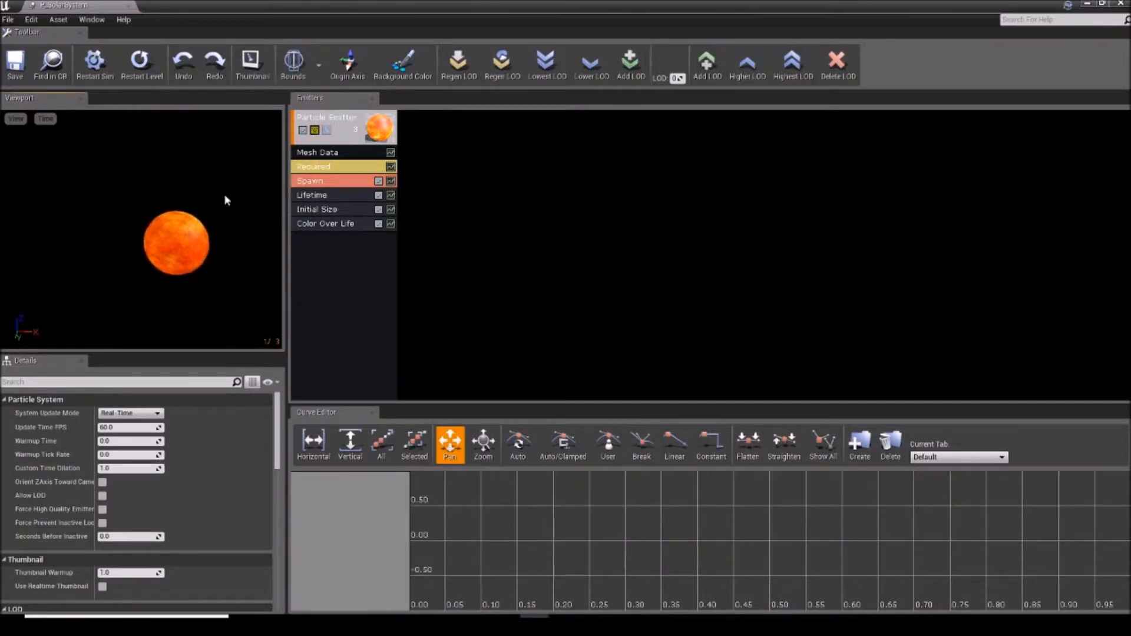
Duplicate the sun emitter to get a second particle emitter beside it.
left_click(354, 142)
right_click(354, 141)
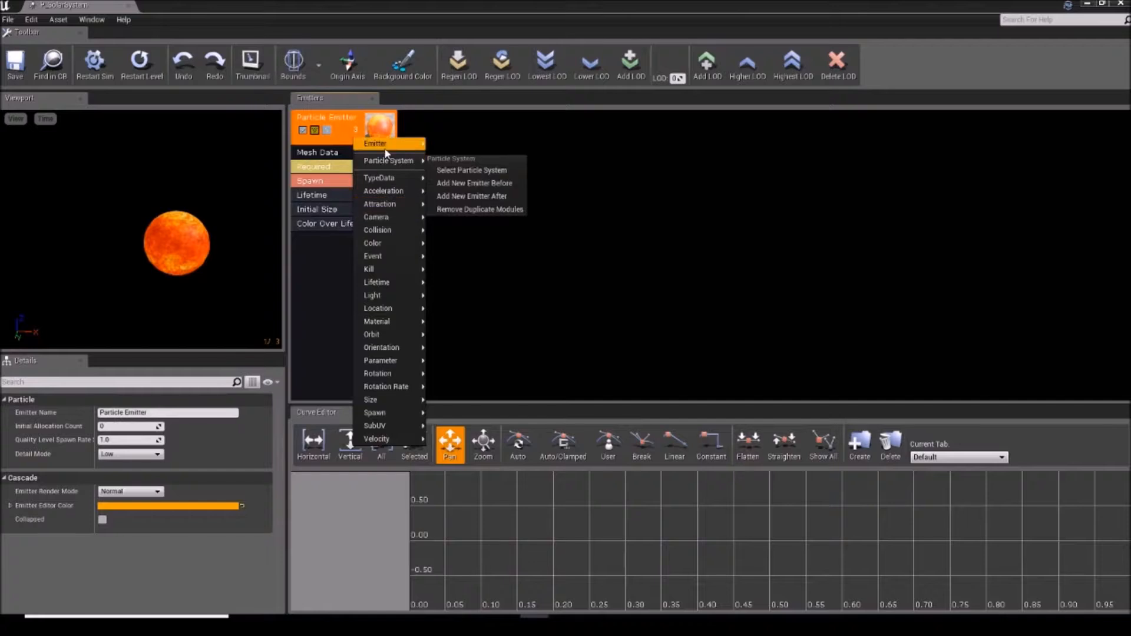
mouse_move(387, 147)
left_click(464, 167)
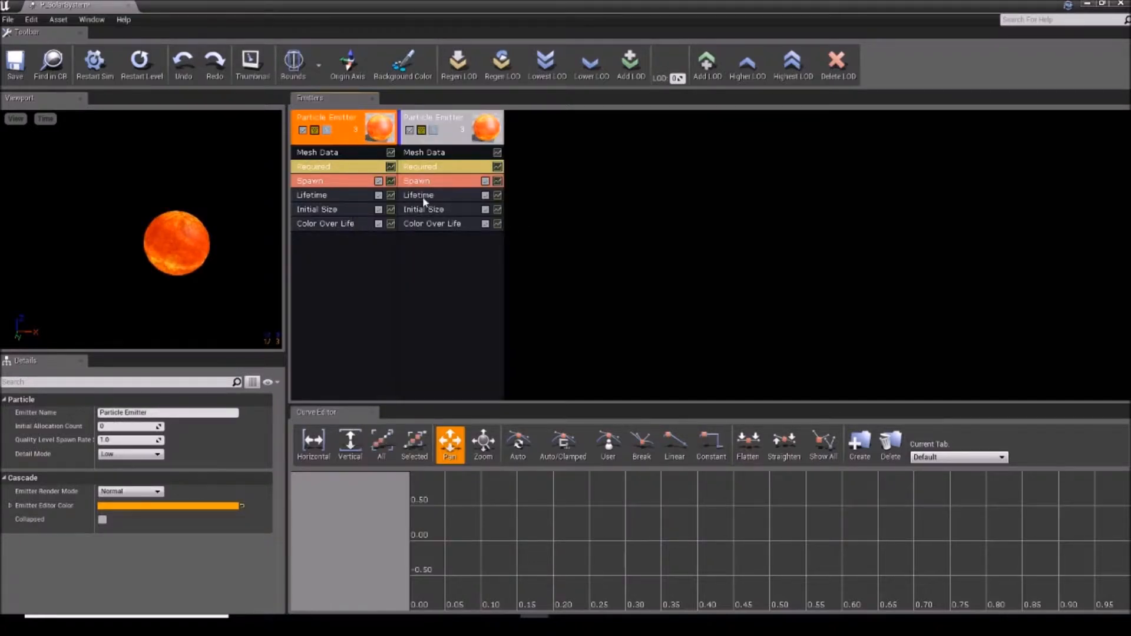
mouse_move(190, 212)
left_mouse_down()
mouse_move(187, 183)
mouse_move(214, 176)
mouse_move(210, 219)
left_mouse_up()
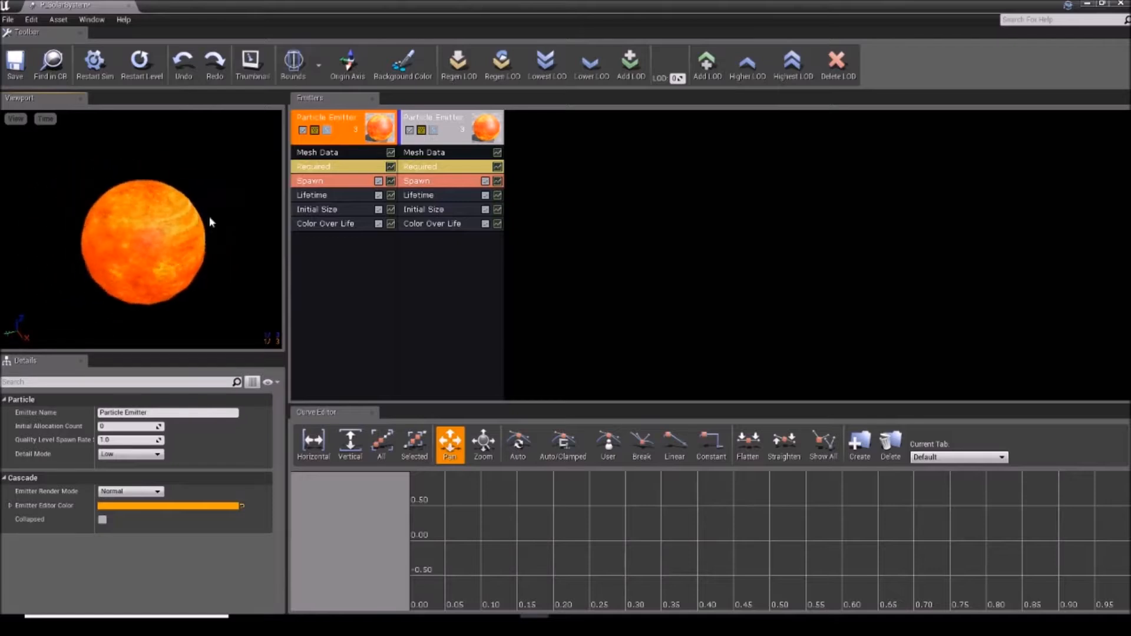
Set the material in the second emitter's Required module to M_Mecury.
left_click(440, 166)
left_click(190, 430)
type("earth")
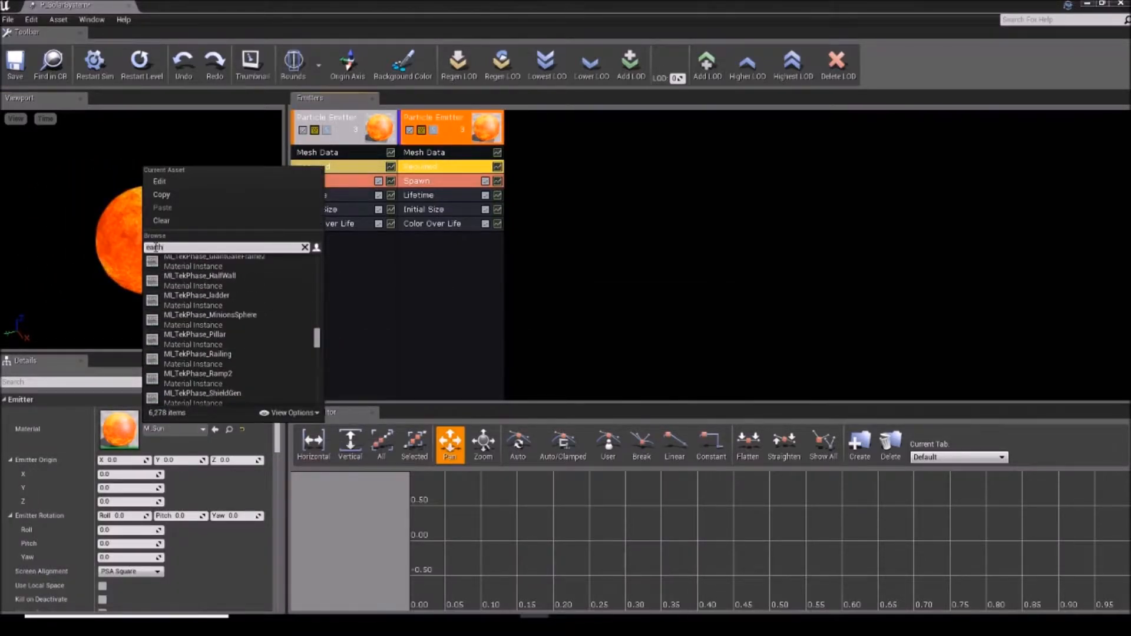
type("mercury")
left_click(244, 268)
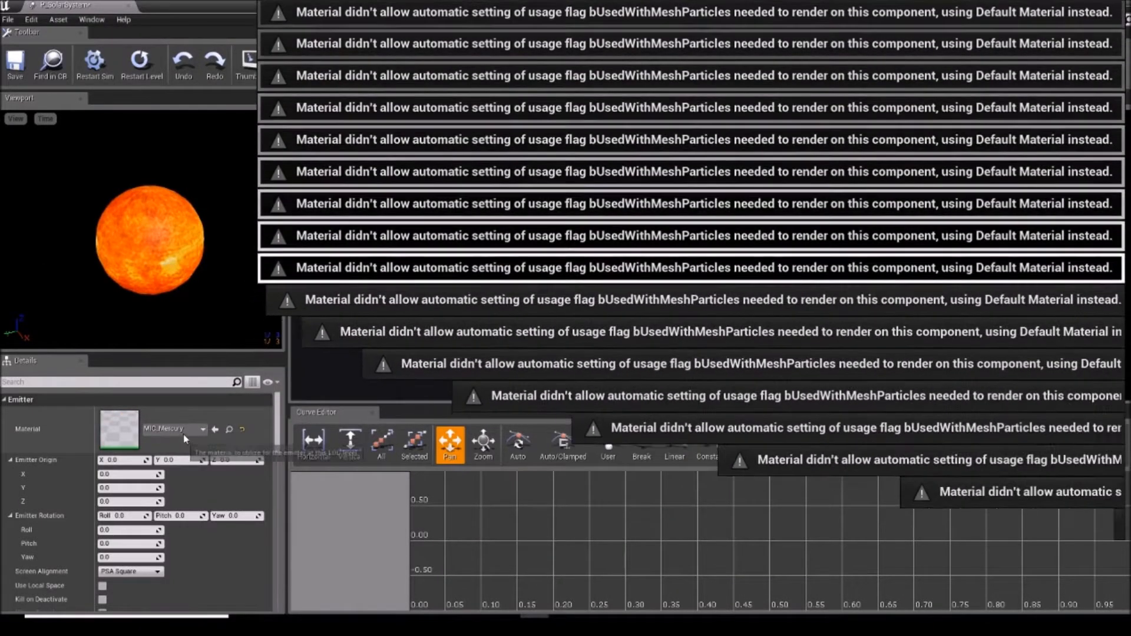
left_click(183, 435)
type("Mecury")
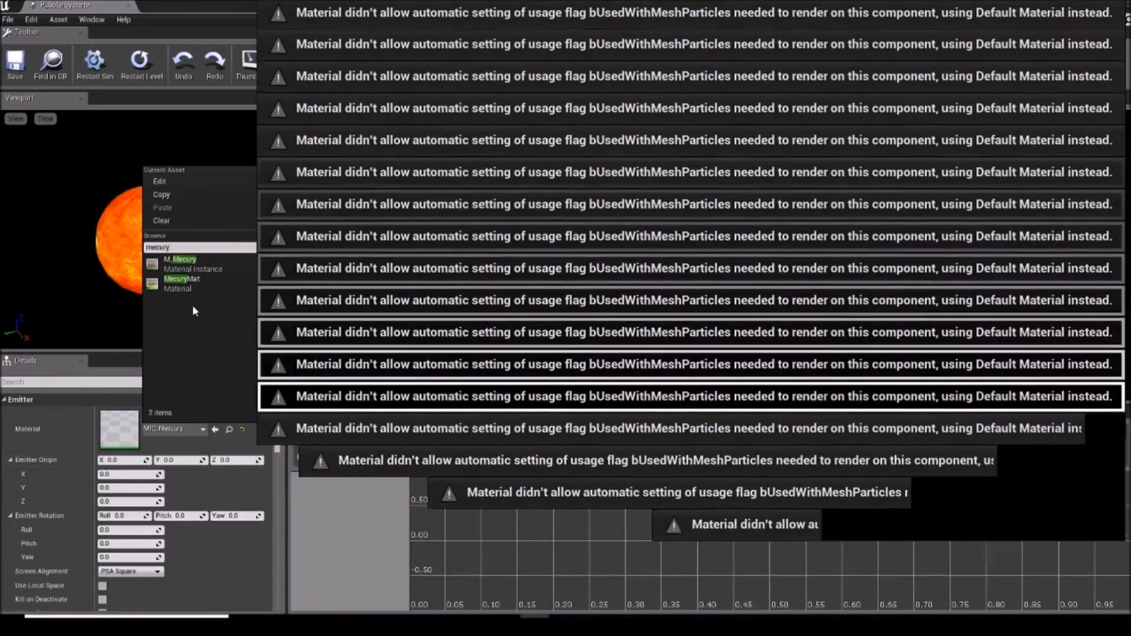
left_click(197, 264)
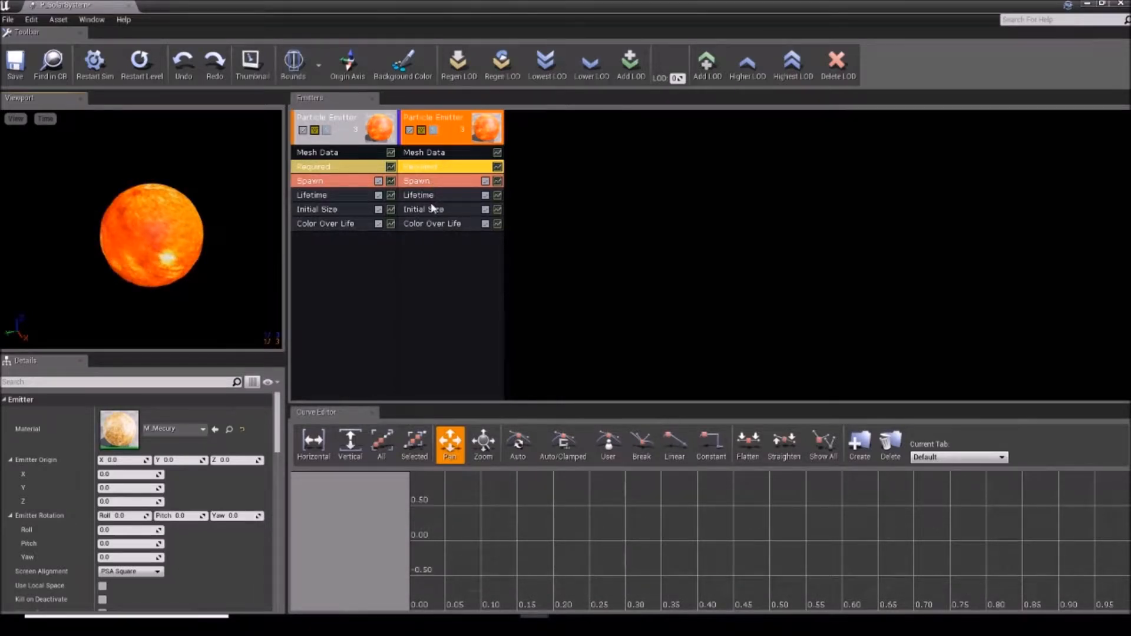
Solo the second emitter and select its Mesh Data module.
left_click(302, 131)
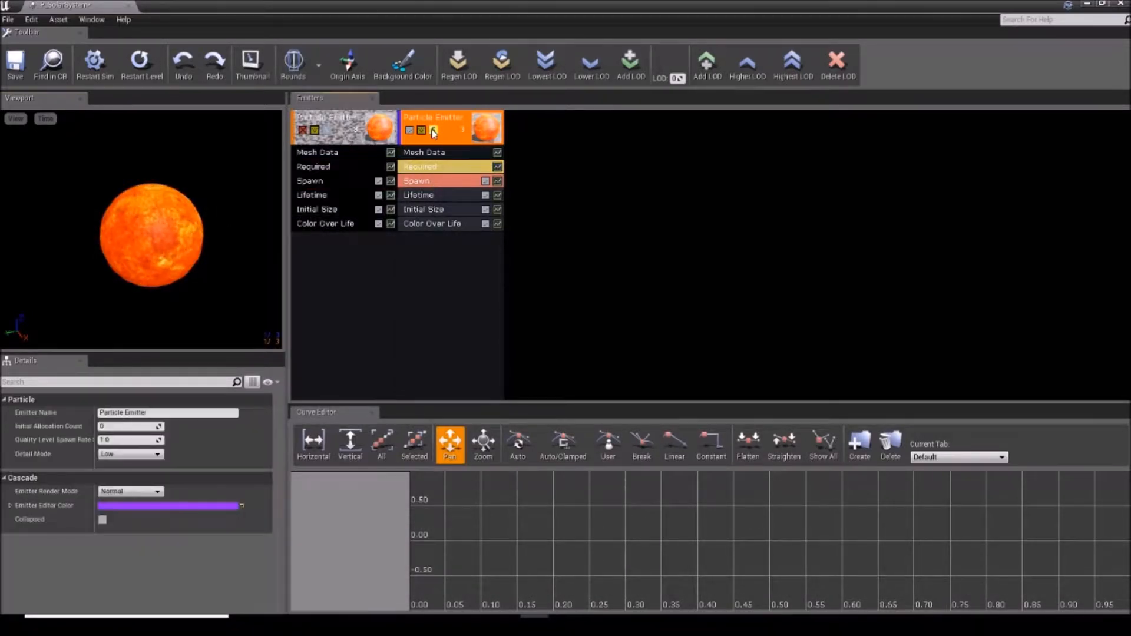
left_click(430, 153)
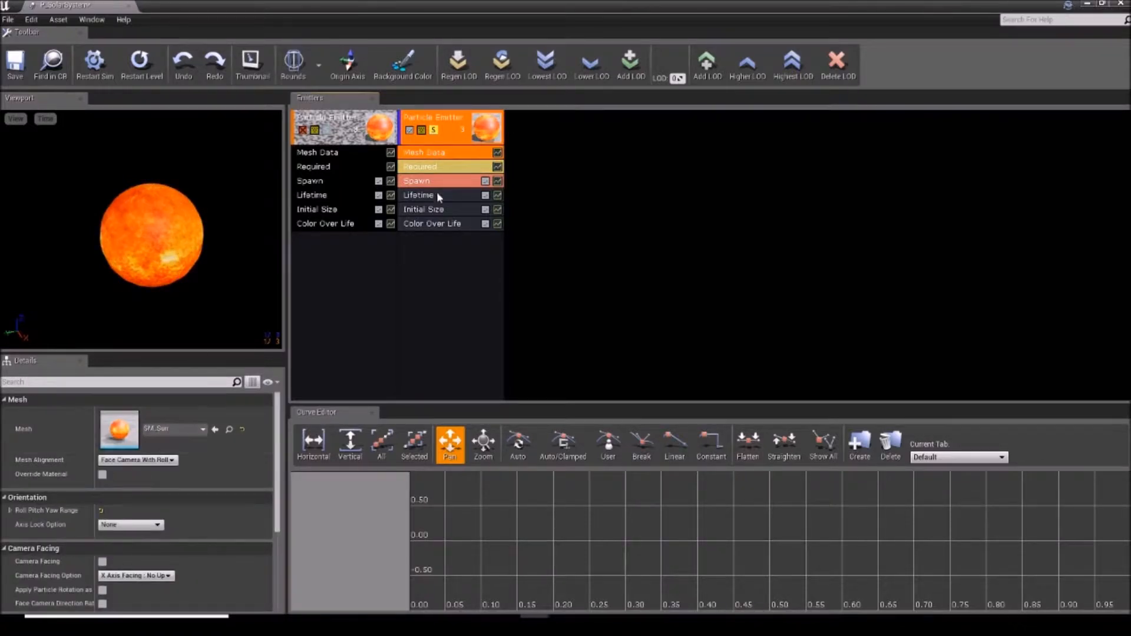
left_click(436, 167)
left_click(436, 153)
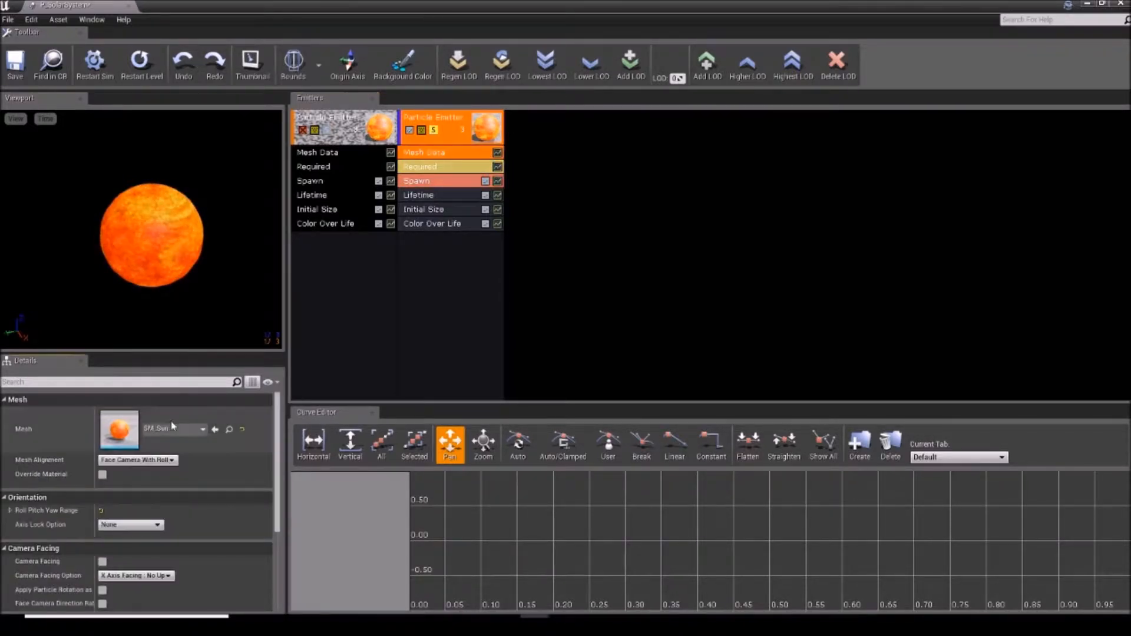
Set the second emitter's mesh to SM_Mercury in its Mesh Data module.
left_click(201, 430)
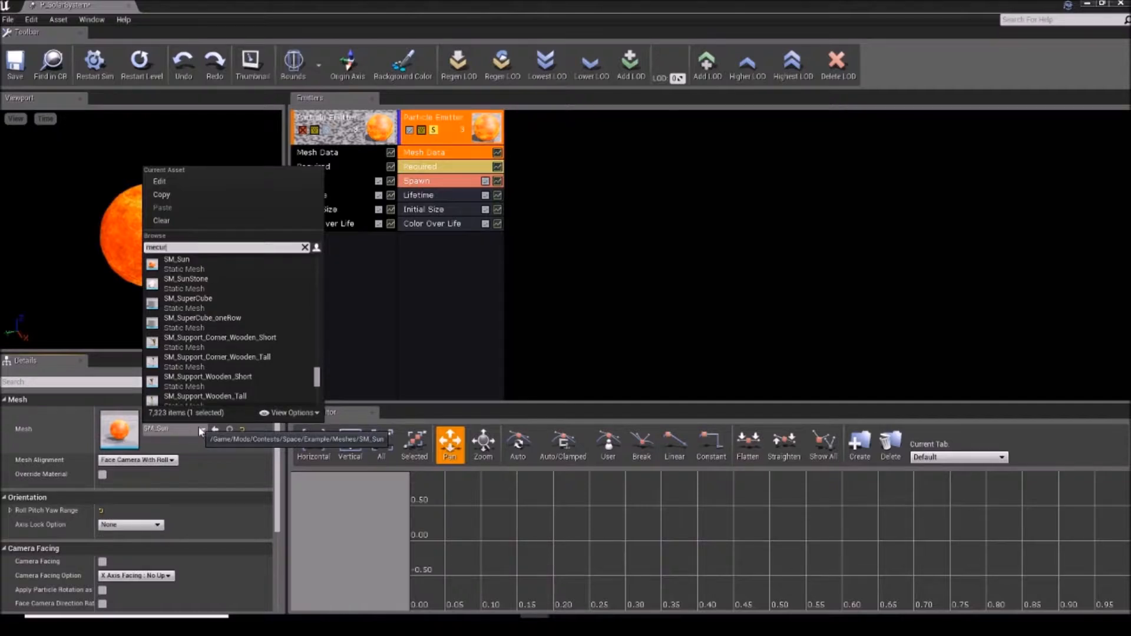
key("BackSpace")
key("BackSpace")
key("BackSpace")
key("BackSpace")
key("BackSpace")
key("BackSpace")
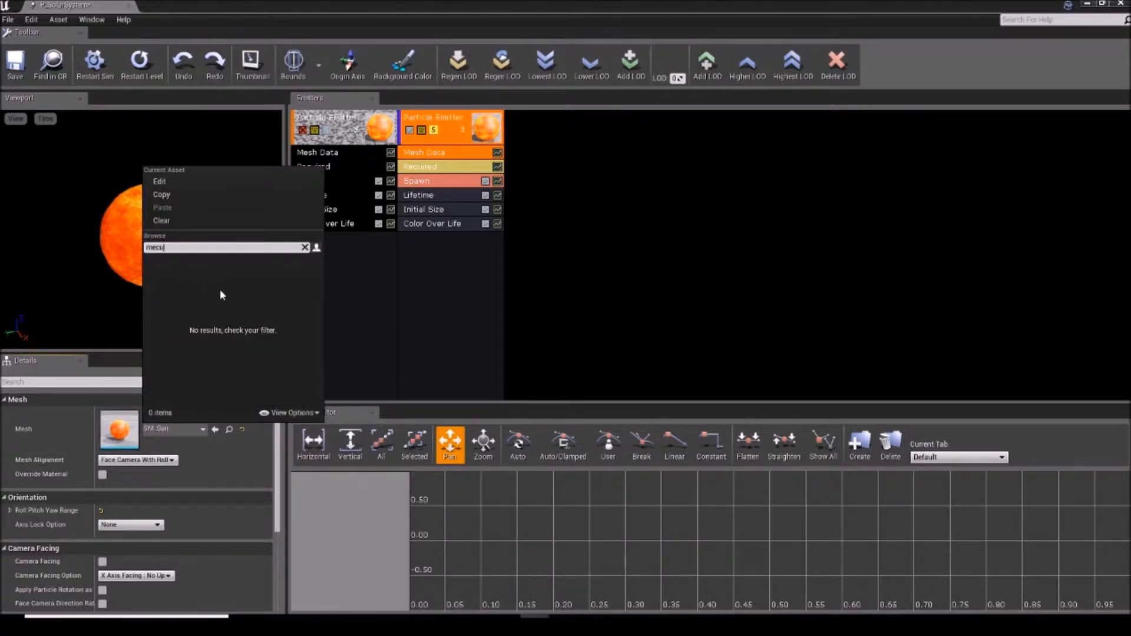
type("sm")
key("BackSpace")
key("BackSpace")
type("SM_me")
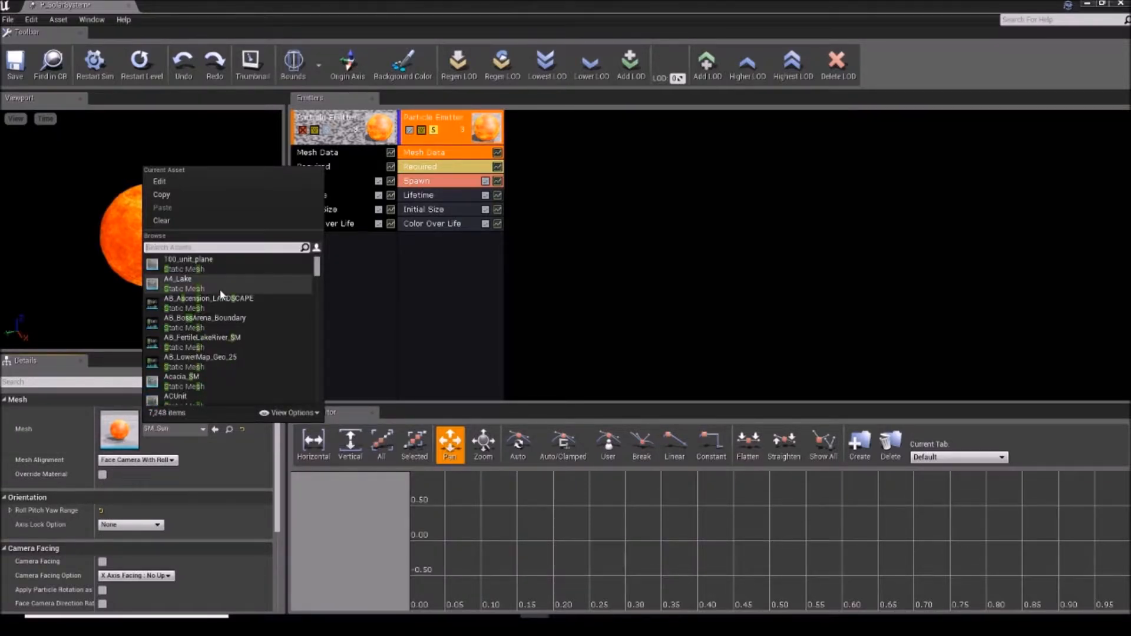
type("rcu")
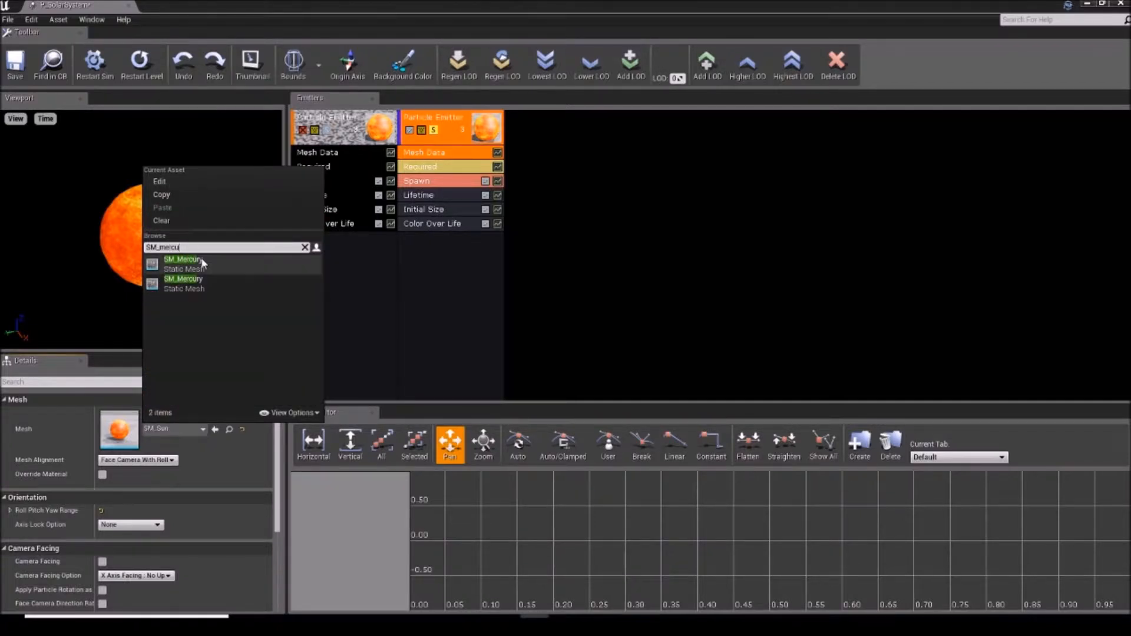
left_click(195, 264)
left_click_drag(156, 206, 187, 157)
Save the particle system, then solo the sun emitter briefly and restore both emitters with the Mercury emitter selected.
left_click(16, 65)
left_click(328, 131)
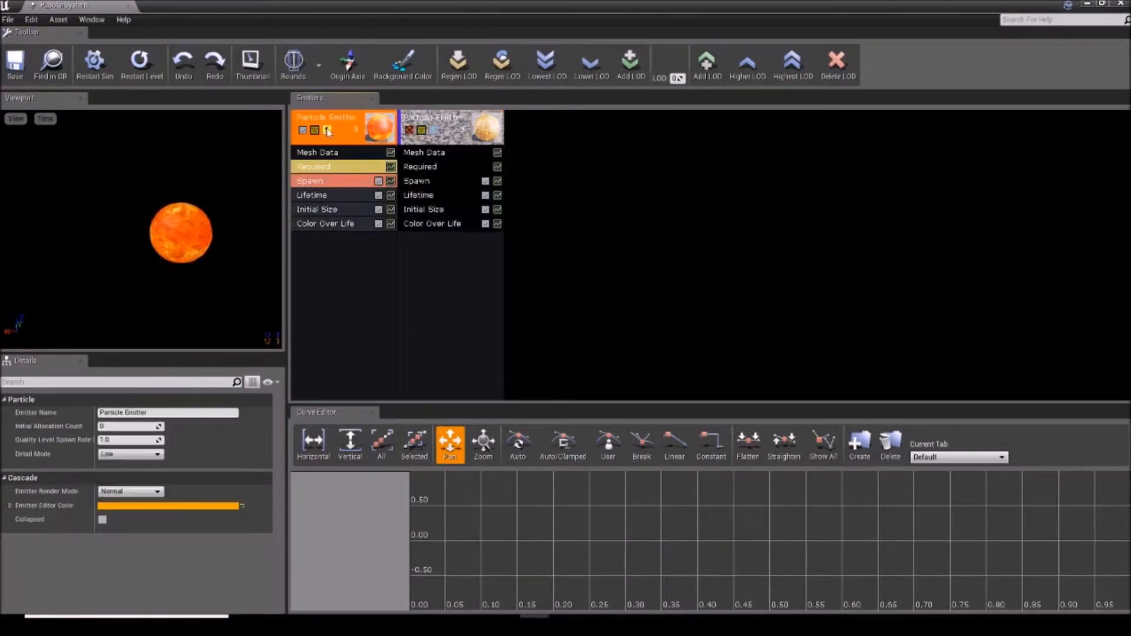
left_click(327, 130)
left_click(427, 267)
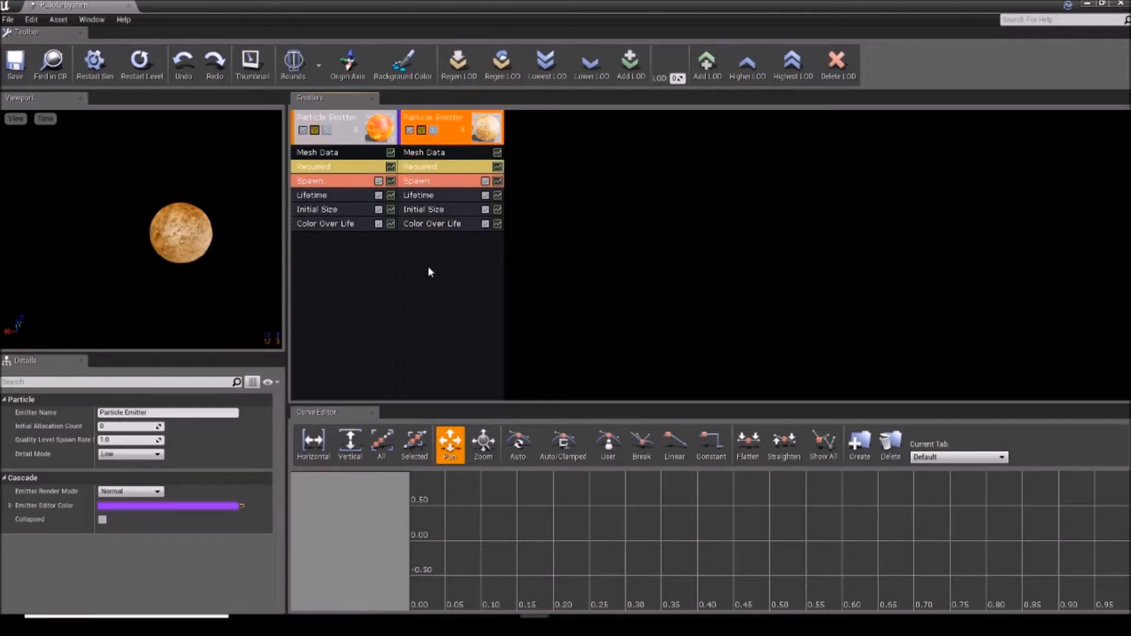
Open the finished planets particle system from the Space Example folder and look over its whole solar system preview.
right_click(427, 267)
left_click(735, 265)
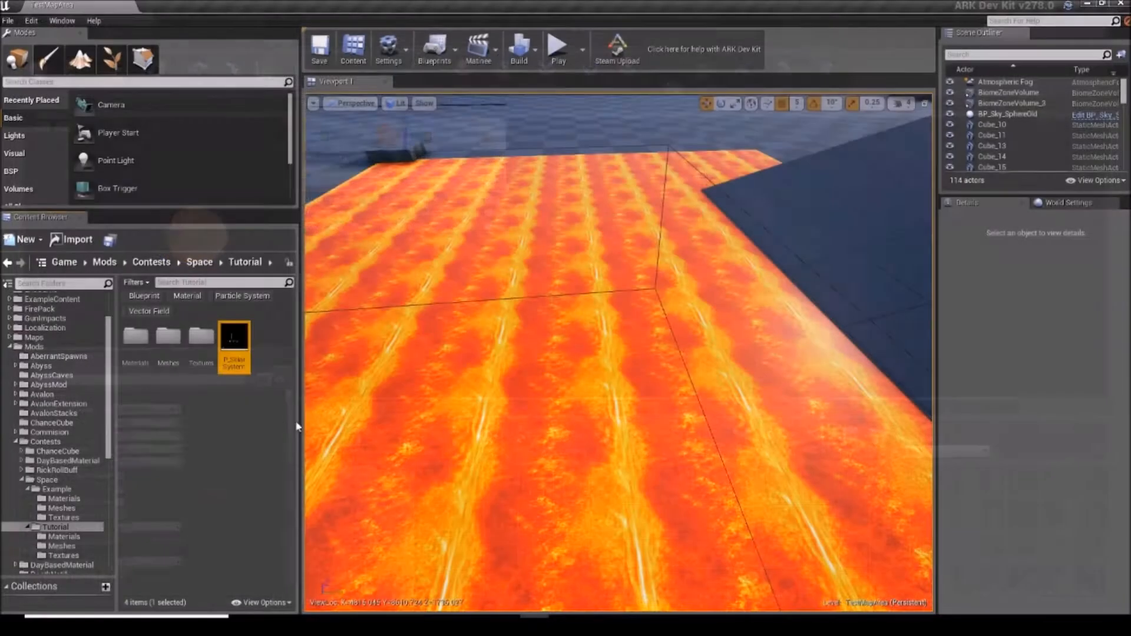
left_click(75, 489)
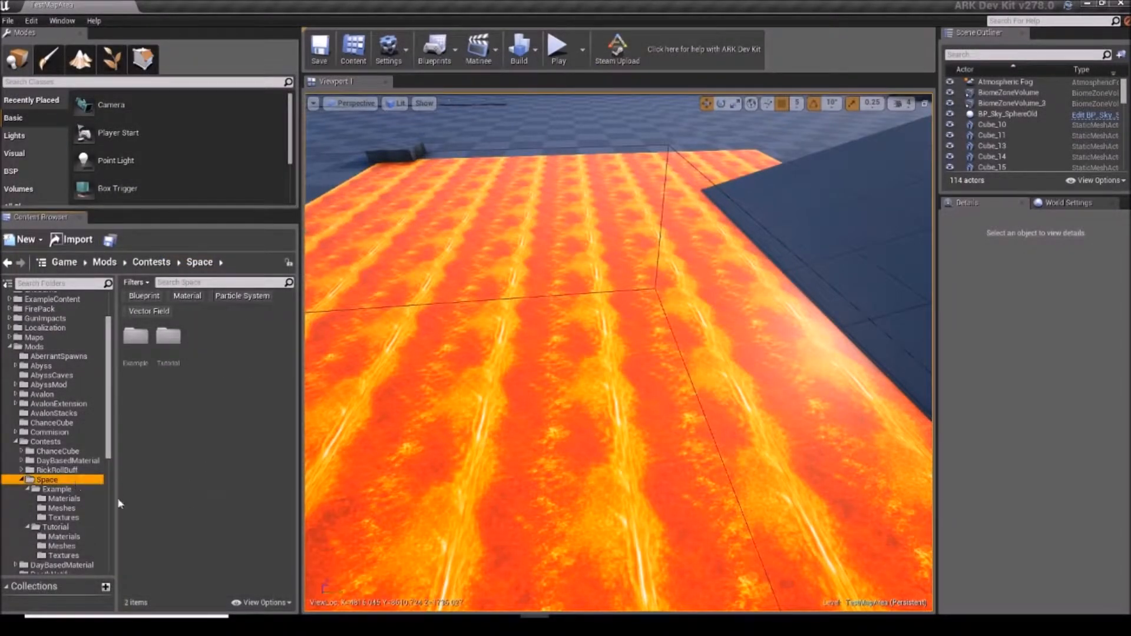
double_click(235, 338)
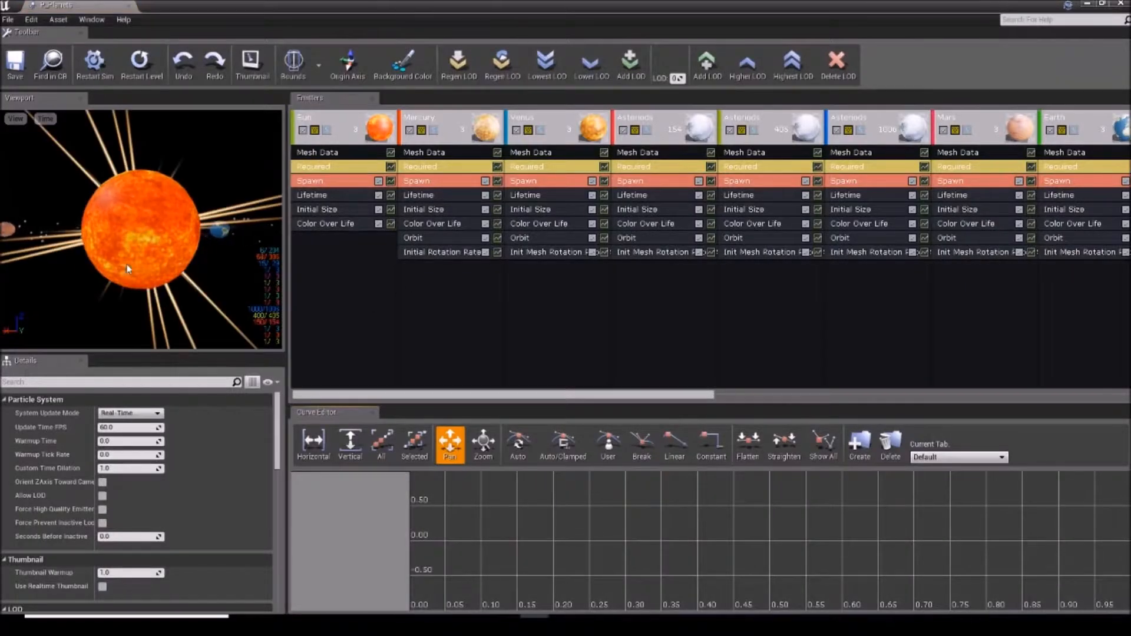
left_click_drag(127, 269, 141, 318)
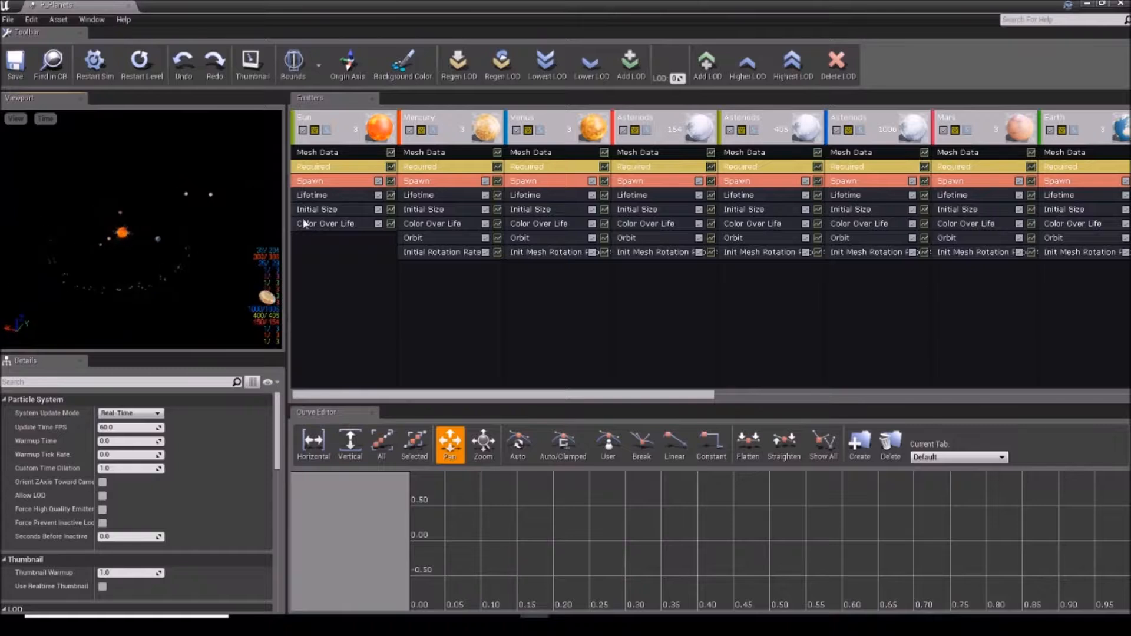
Examine the example Mercury emitter's Initial Rotation Rate and Orbit module settings and its movement around the sun.
left_click(420, 253)
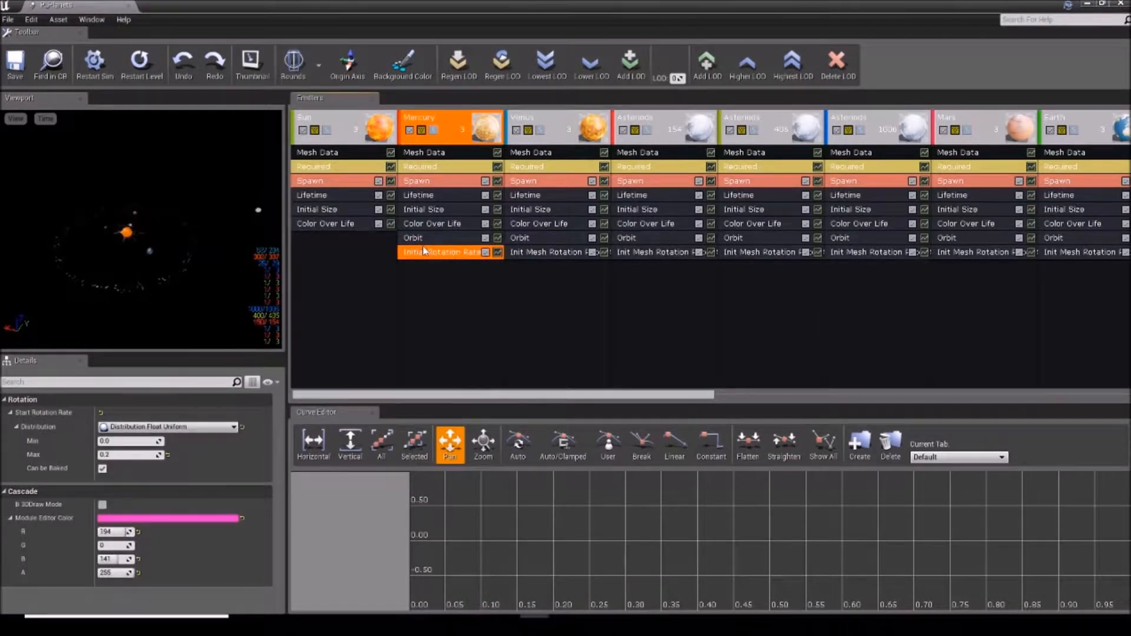
left_click(433, 237)
scroll(193, 501, "down", 10)
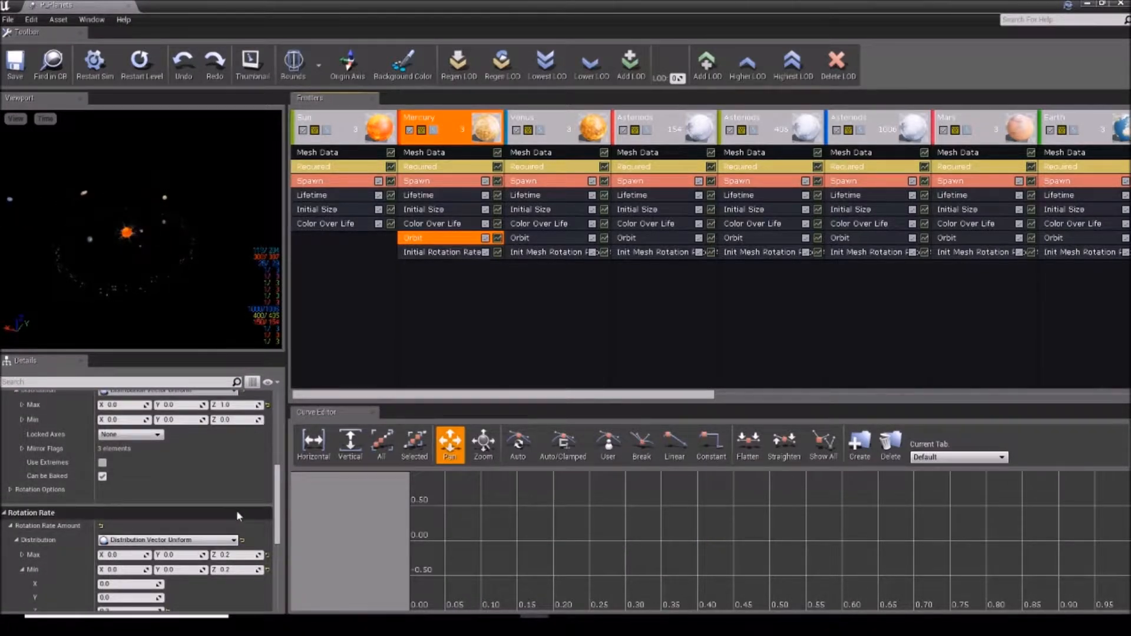
scroll(160, 449, "up", 5)
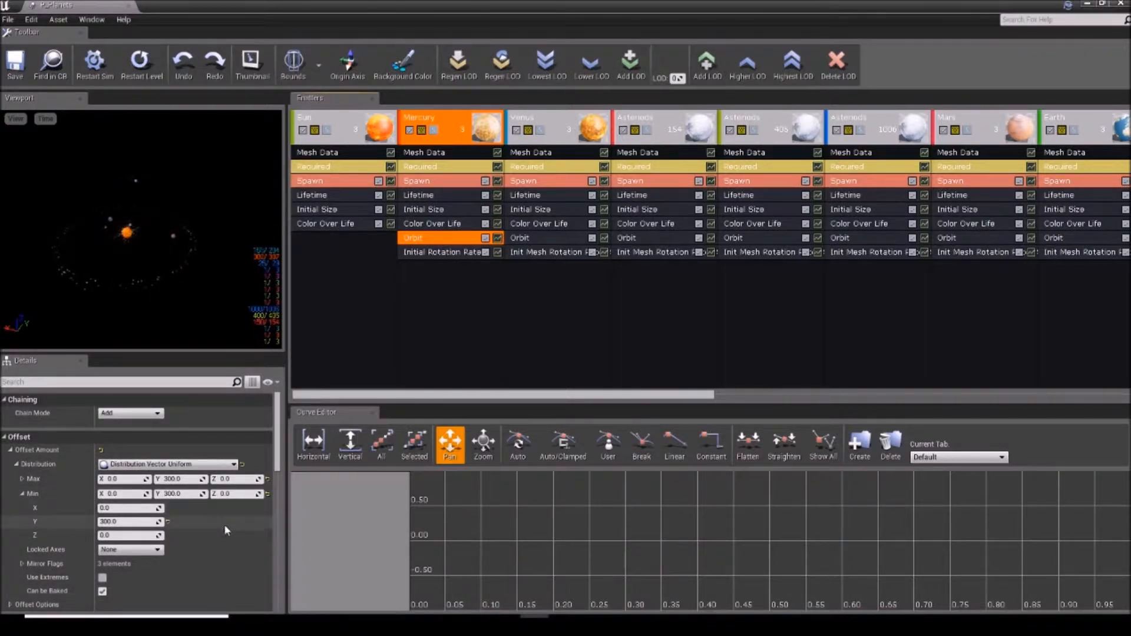
scroll(224, 522, "down", 2)
scroll(209, 521, "up", 2)
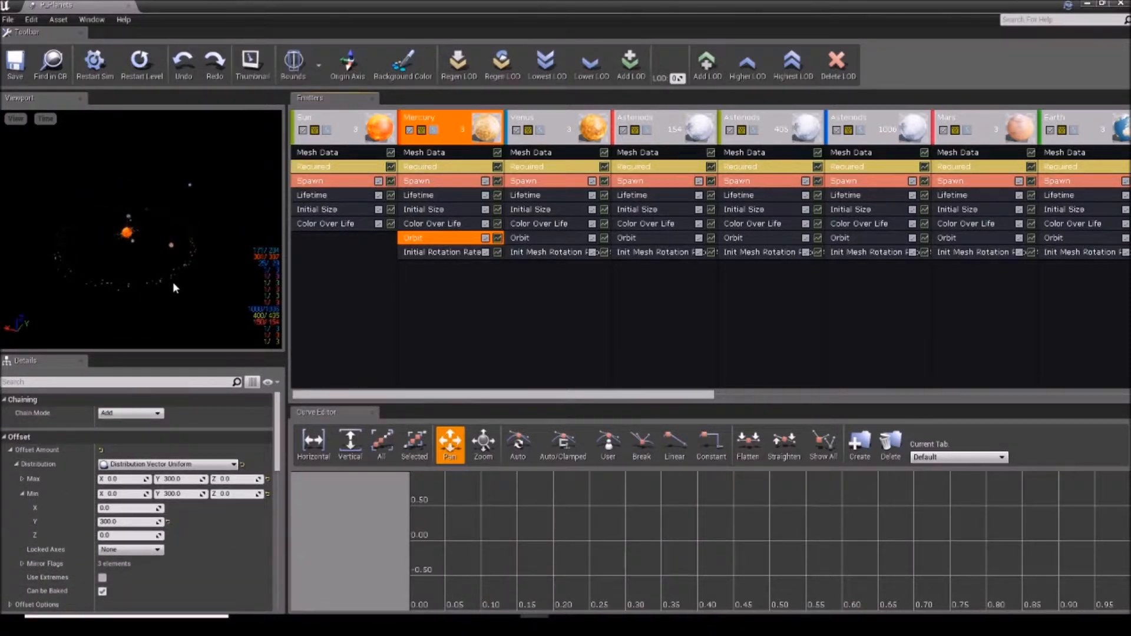
right_click_drag(142, 230, 141, 177)
left_click_drag(142, 230, 212, 206)
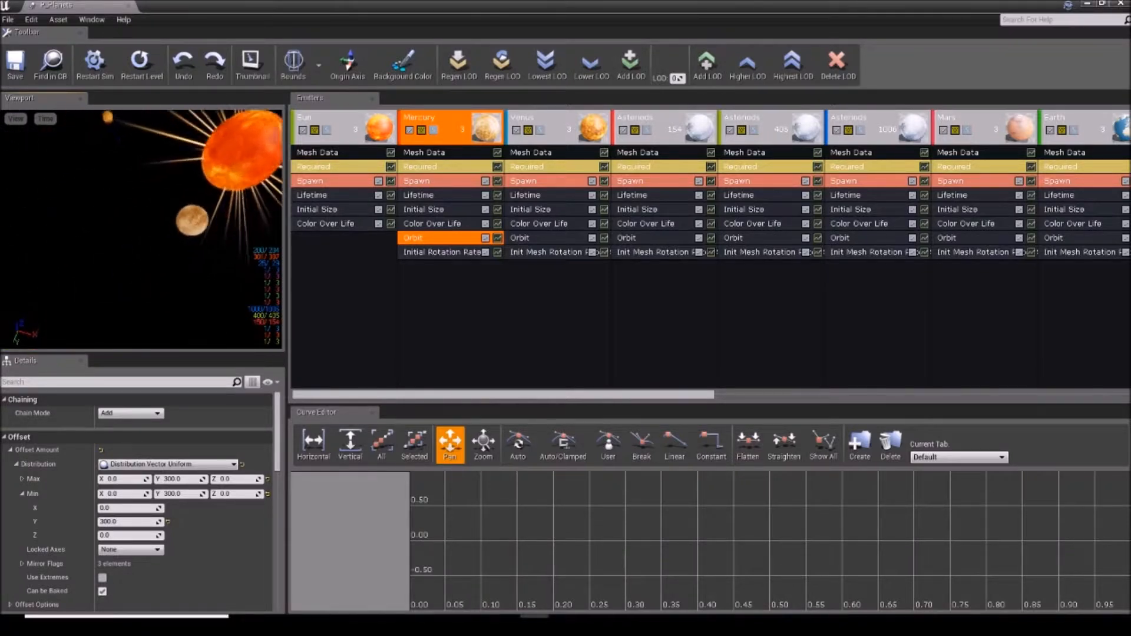
left_click_drag(176, 273, 224, 273)
mouse_move(176, 273)
right_mouse_down()
mouse_move(177, 224)
mouse_move(177, 283)
mouse_move(177, 273)
right_mouse_up()
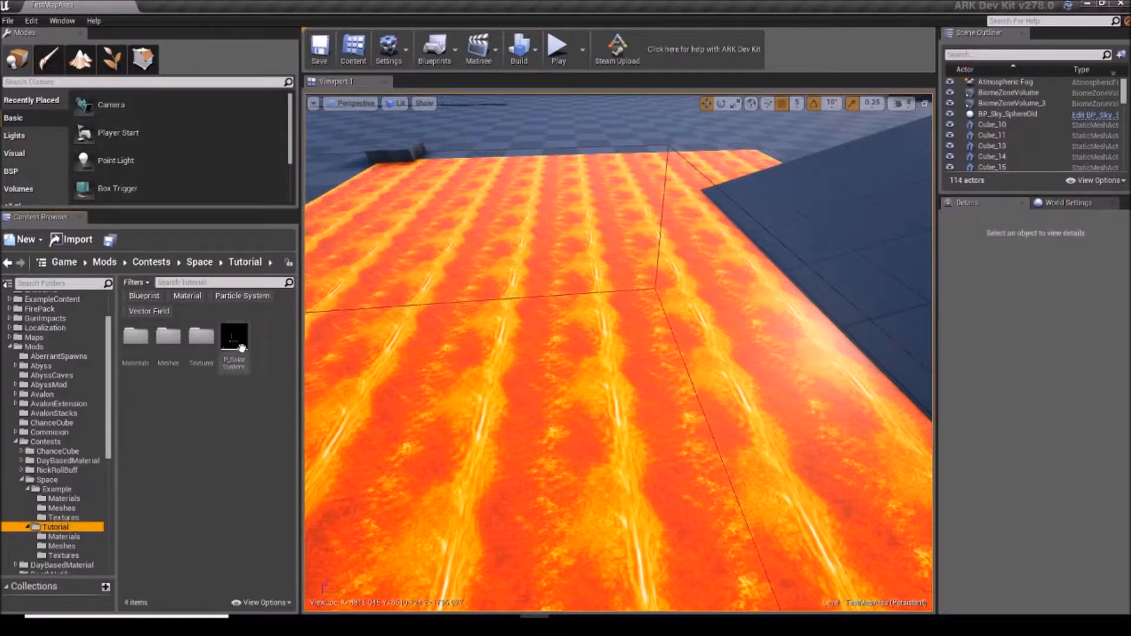
Reopen the solar system particle effect from the Tutorial folder and add an Orbit module to the Mercury emitter.
double_click(234, 339)
left_click_drag(183, 248, 189, 222)
left_click(431, 254)
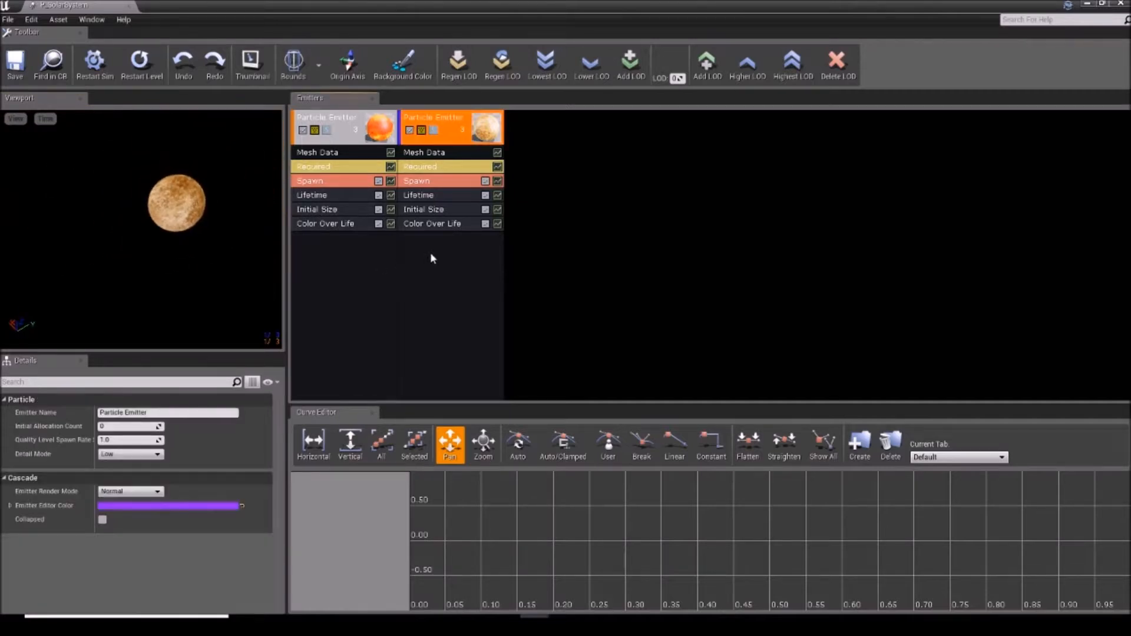
right_click(431, 253)
mouse_move(462, 457)
left_click(521, 453)
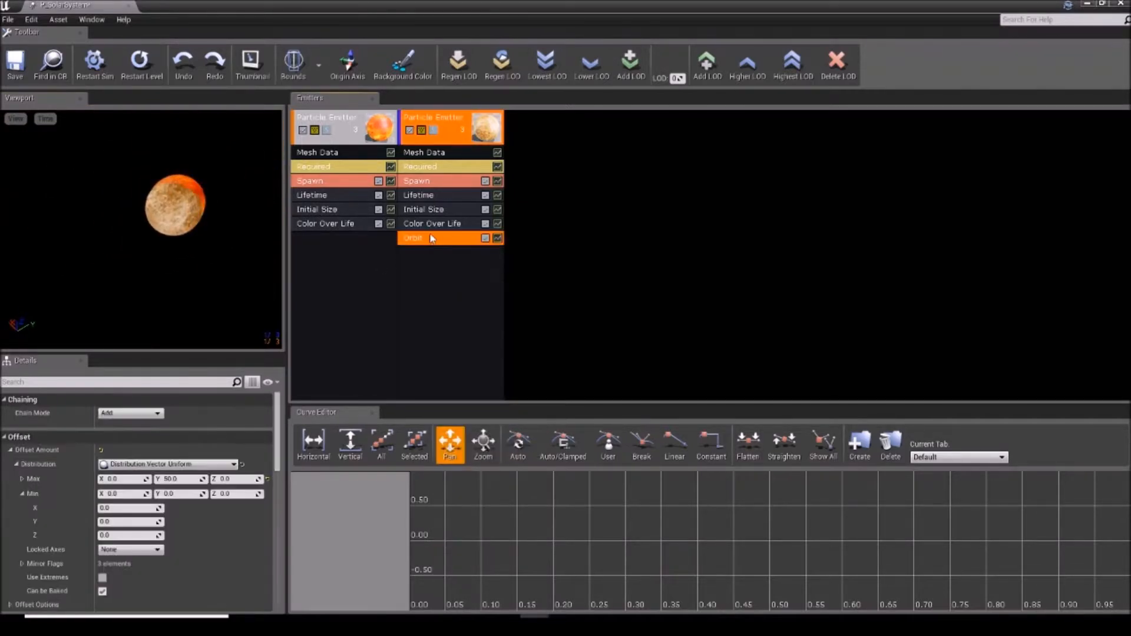
Set the Y value of the Mercury orbit's Offset Amount to 300 for both Max and Min.
left_click(180, 480)
type("300")
key("Return")
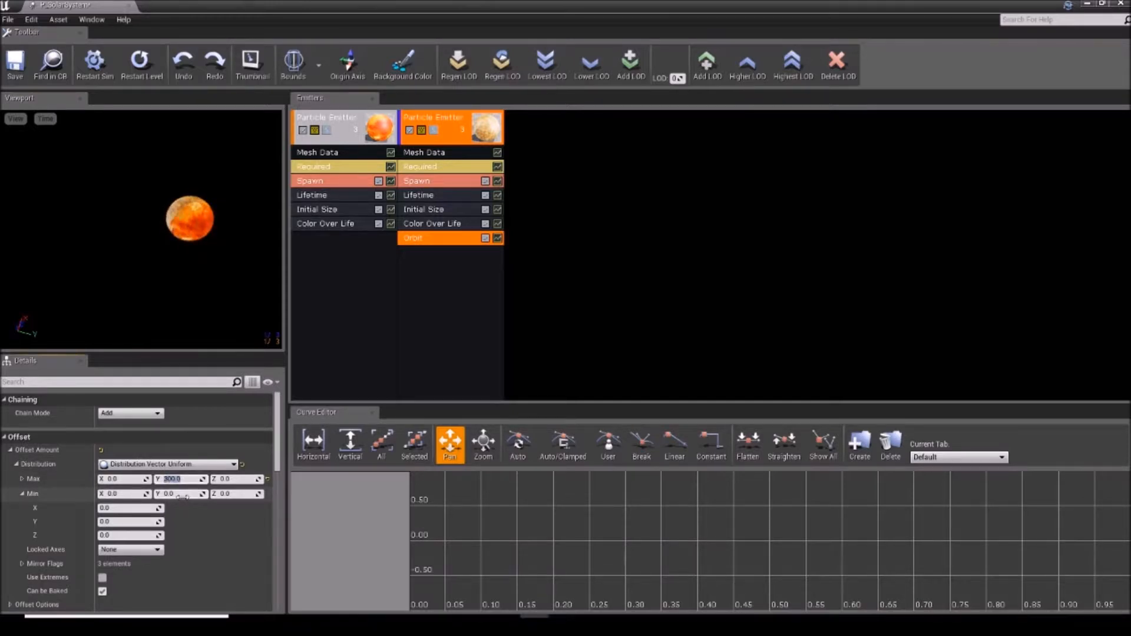
left_click(182, 495)
type("300")
key("Return")
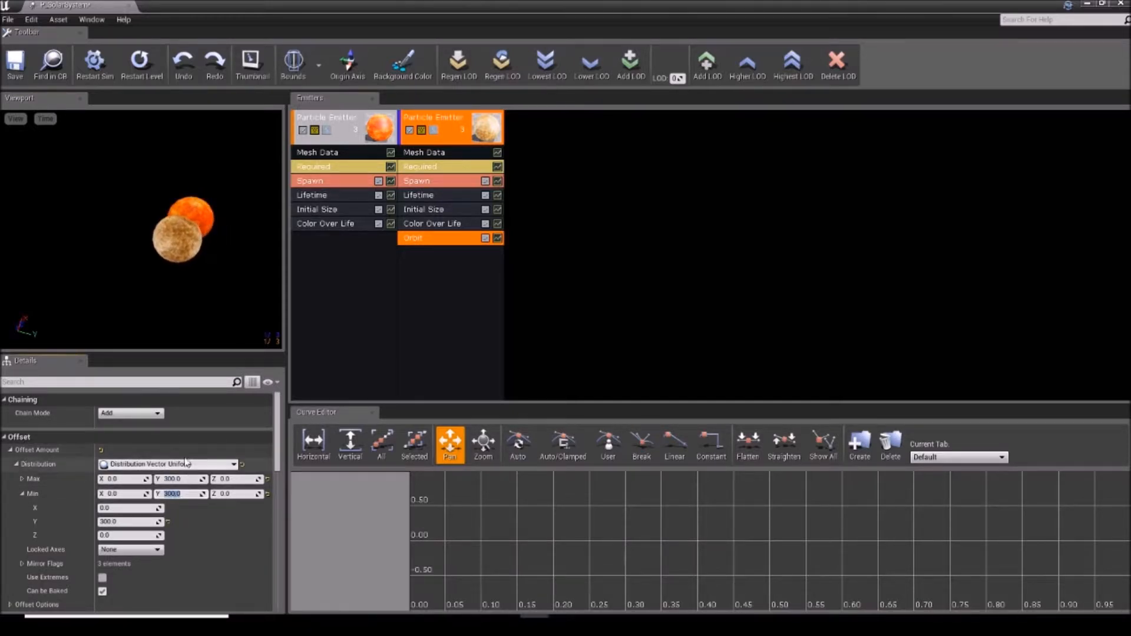
Set the sun emitter's Start Size to 5 on X, Y and Z for both Max and Min.
left_click_drag(179, 286, 117, 288)
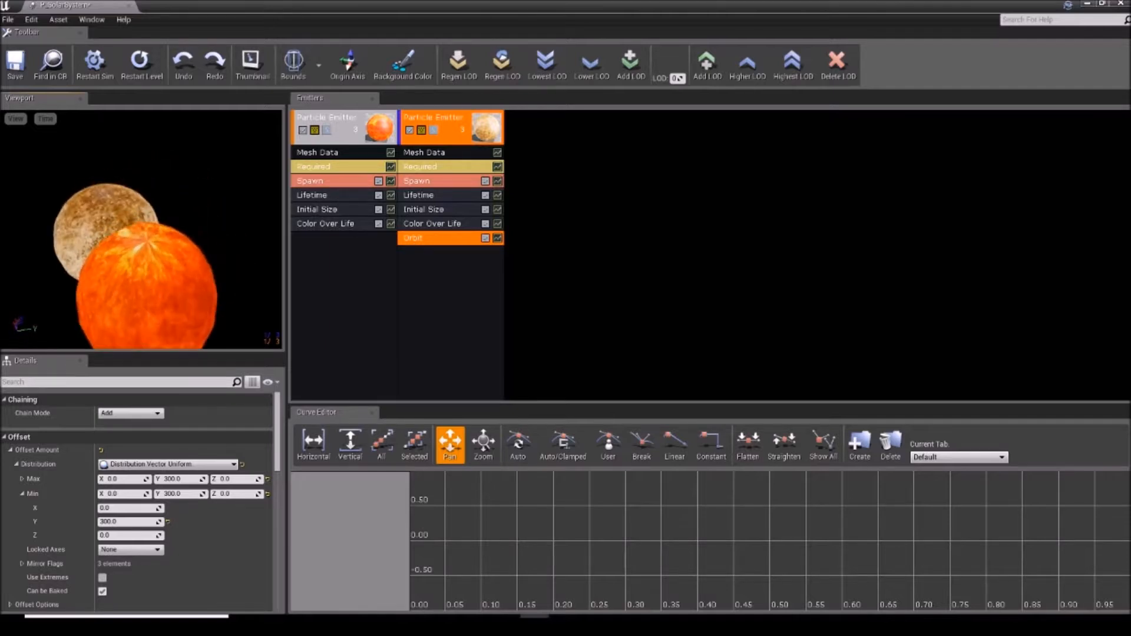
left_click(328, 211)
left_click(121, 442)
type("5")
left_click(177, 442)
type("5")
left_click(120, 457)
type("5")
left_click(177, 457)
type("5")
left_click(232, 456)
type("5")
key("Return")
left_click_drag(227, 312, 206, 291)
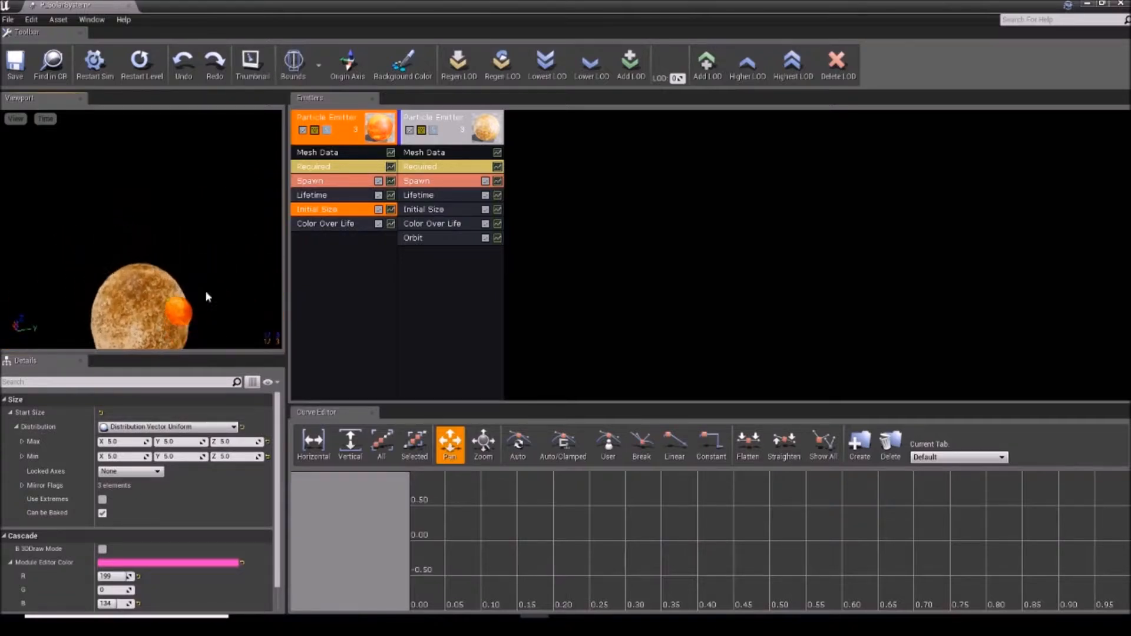
Set the Mercury emitter's Start Size to 3 on X, Y and Z for both Max and Min.
left_click(424, 209)
left_click(180, 442)
type("3")
left_click(177, 457)
type("3")
left_click(230, 442)
type("3")
left_click(235, 456)
type("3")
left_click_drag(199, 247, 200, 279)
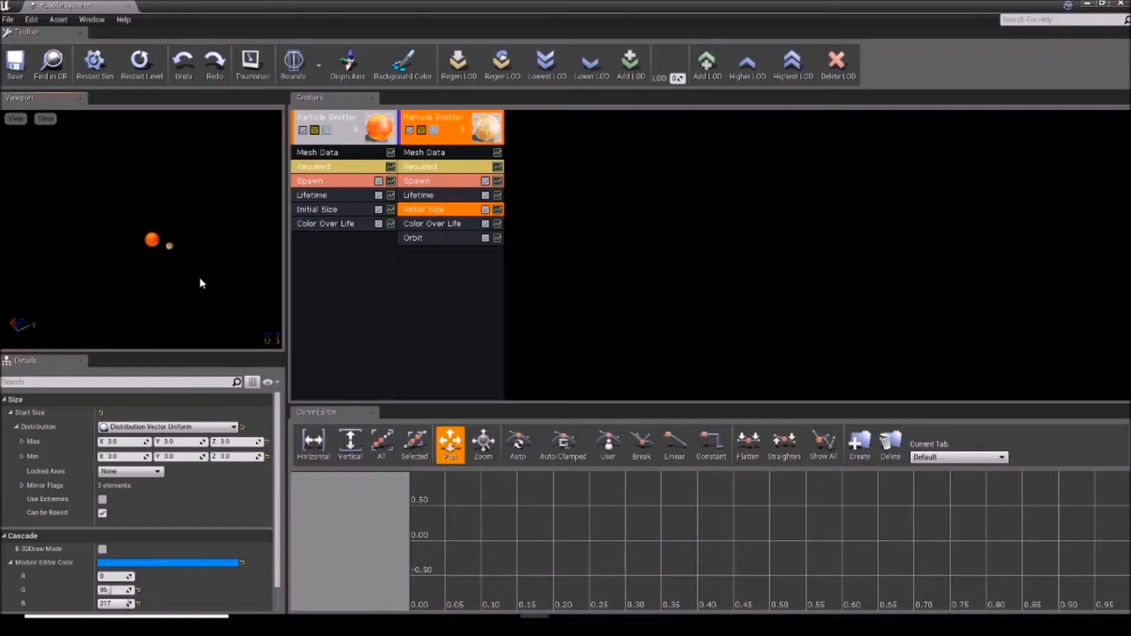
Set the Max X and Y values of the Mercury orbit's Rotation Amount to 0.
left_click(456, 238)
scroll(167, 500, "down", 5)
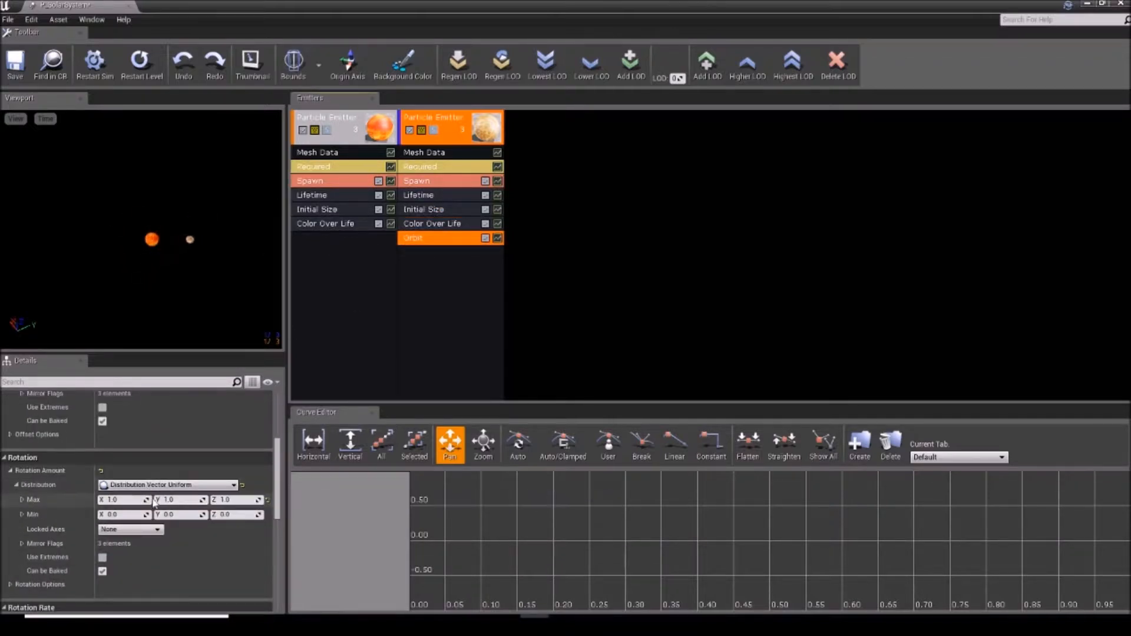
key("Tab")
type("0")
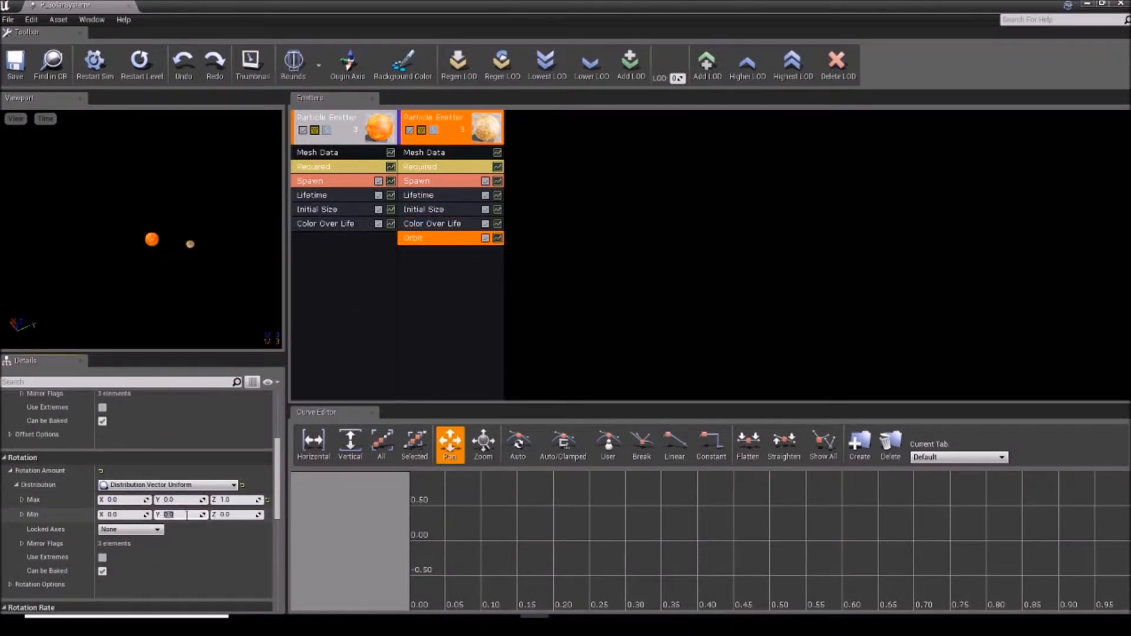
Set the Mercury orbit's Rotation Rate Amount to 0 on Max X and Y, and 0.2 on Z for Max and Min.
scroll(187, 534, "down", 3)
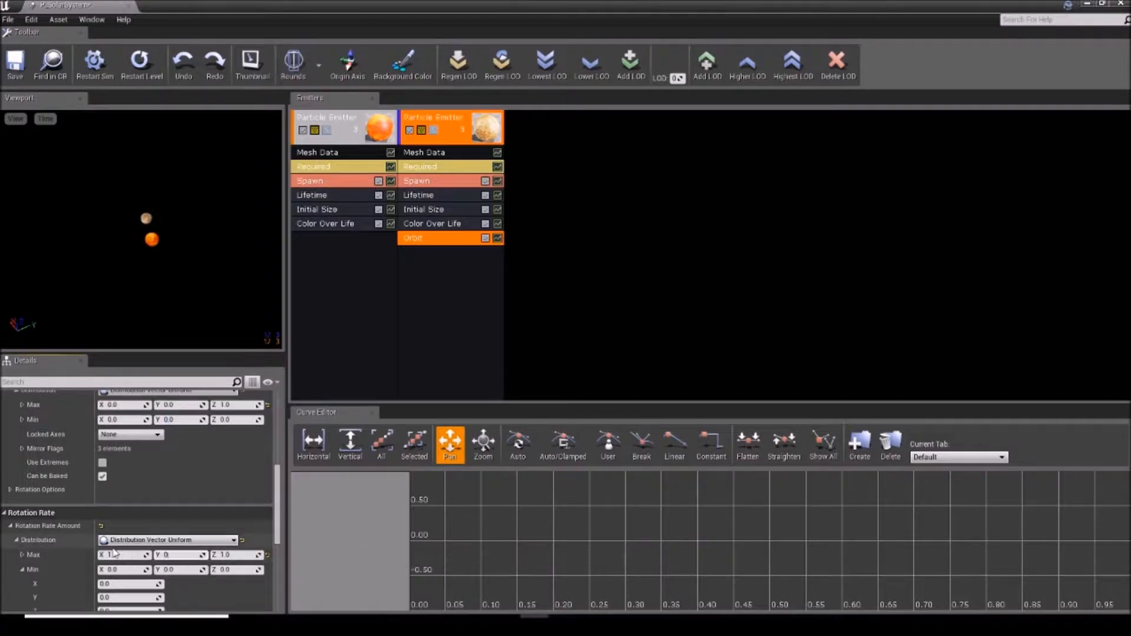
key("Tab")
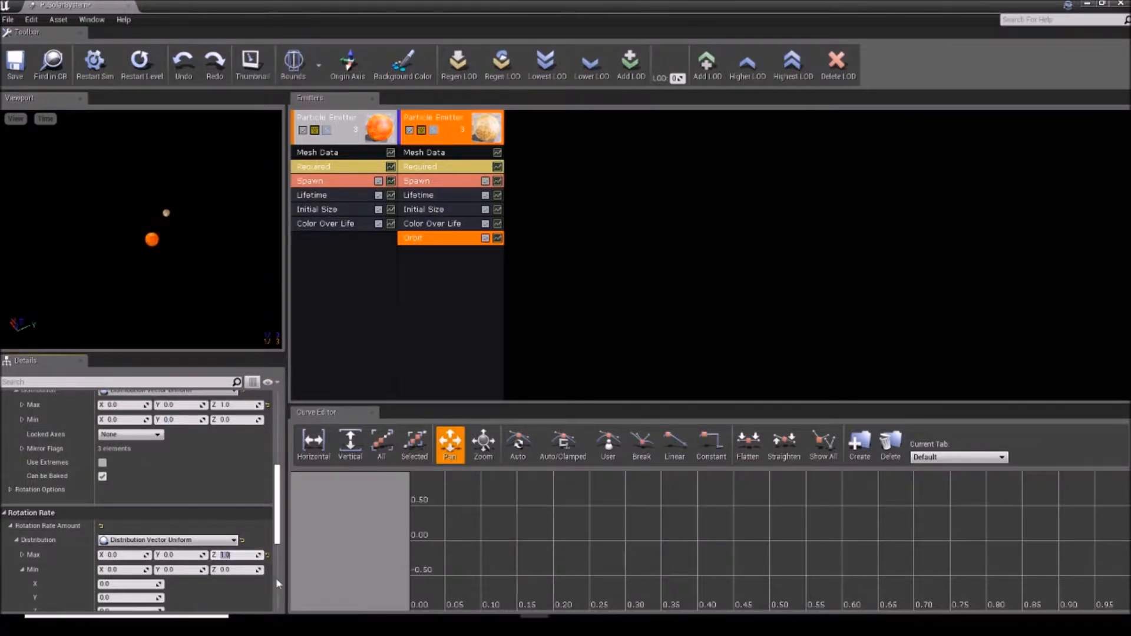
left_click(231, 569)
type("0.2")
key("Return")
Set the Min Z value of the Mercury orbit's Rotation Amount to 1.
left_click(230, 423)
type("1")
key("Return")
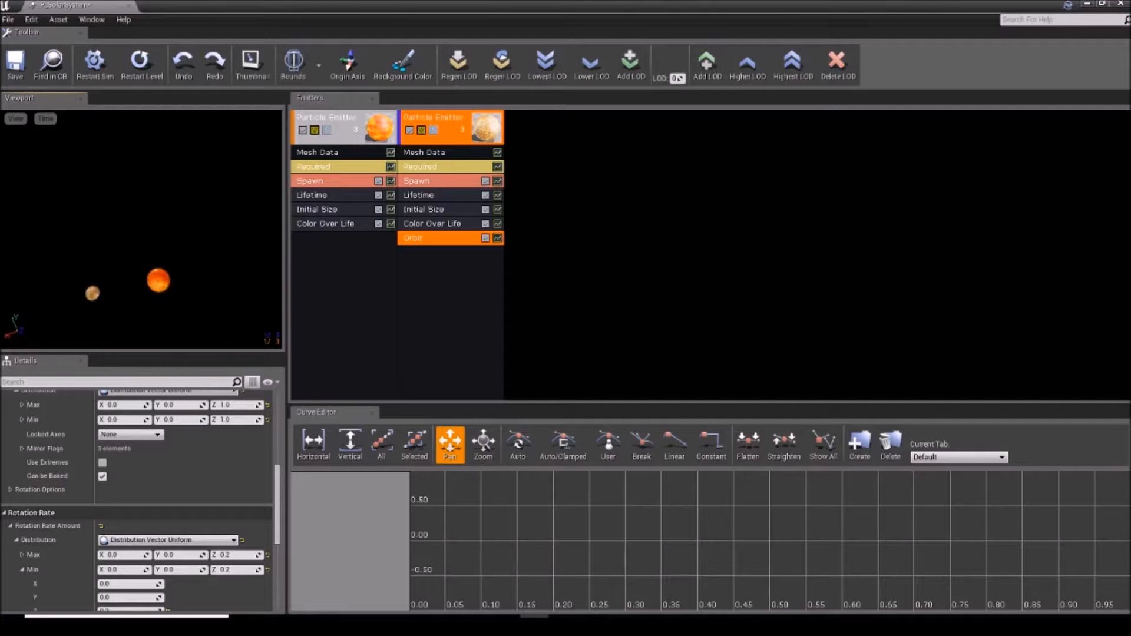
Add an Init Mesh Rotation Rate (Seed) module to the Mercury emitter with Start Rotation Rate Max X 0, Y 0.2 and Z 0.
right_click(423, 260)
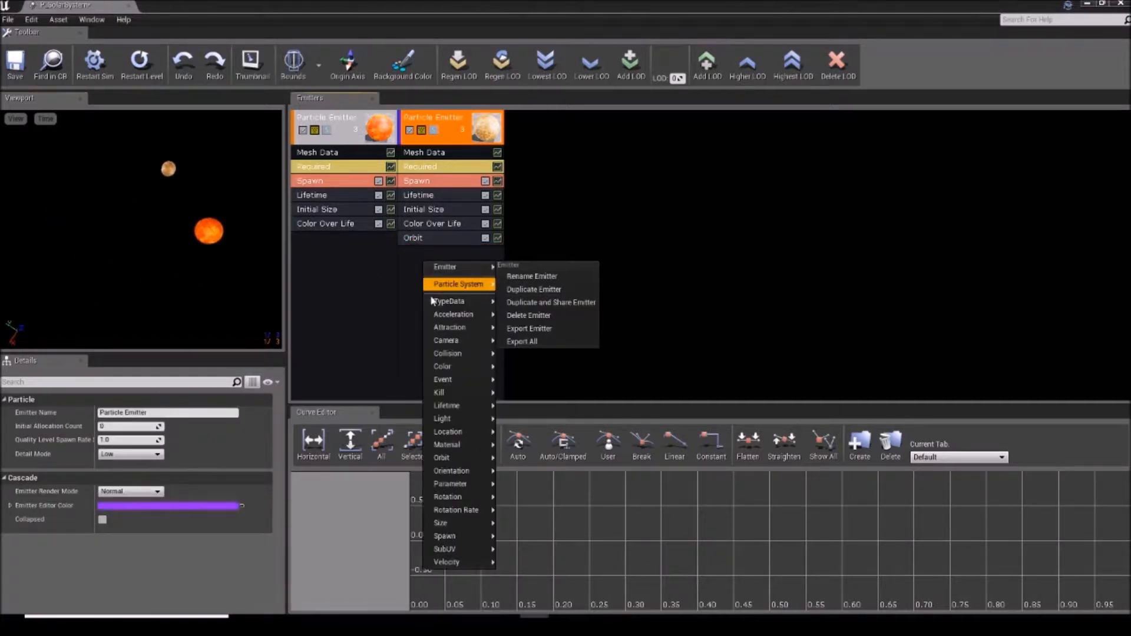
mouse_move(460, 498)
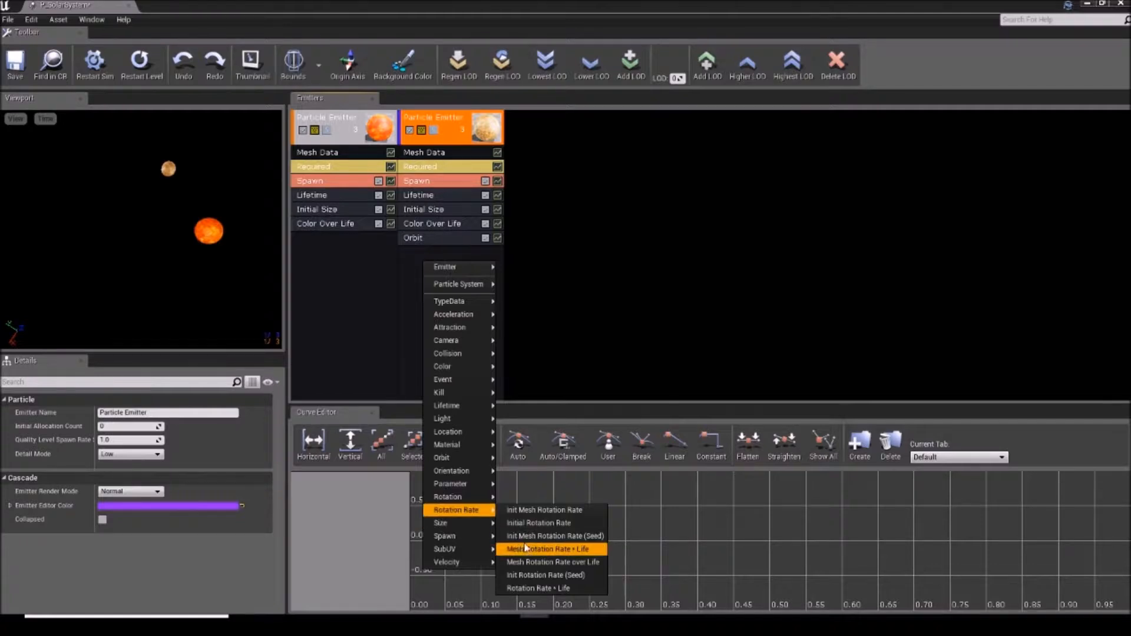
left_click(589, 538)
left_click(445, 255)
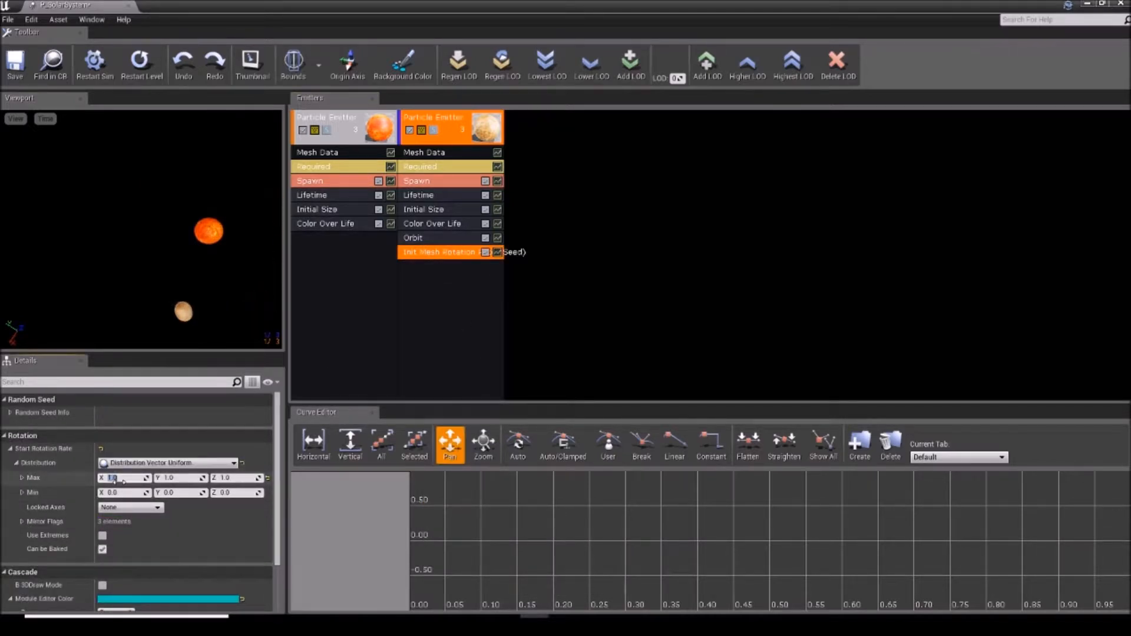
key("Return")
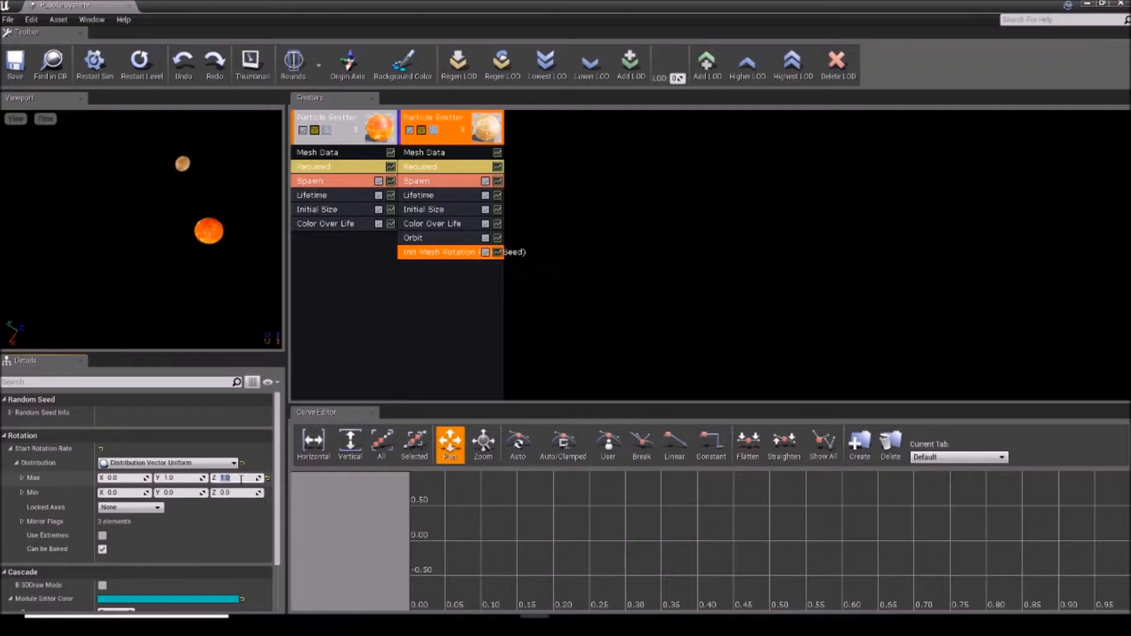
left_click(176, 479)
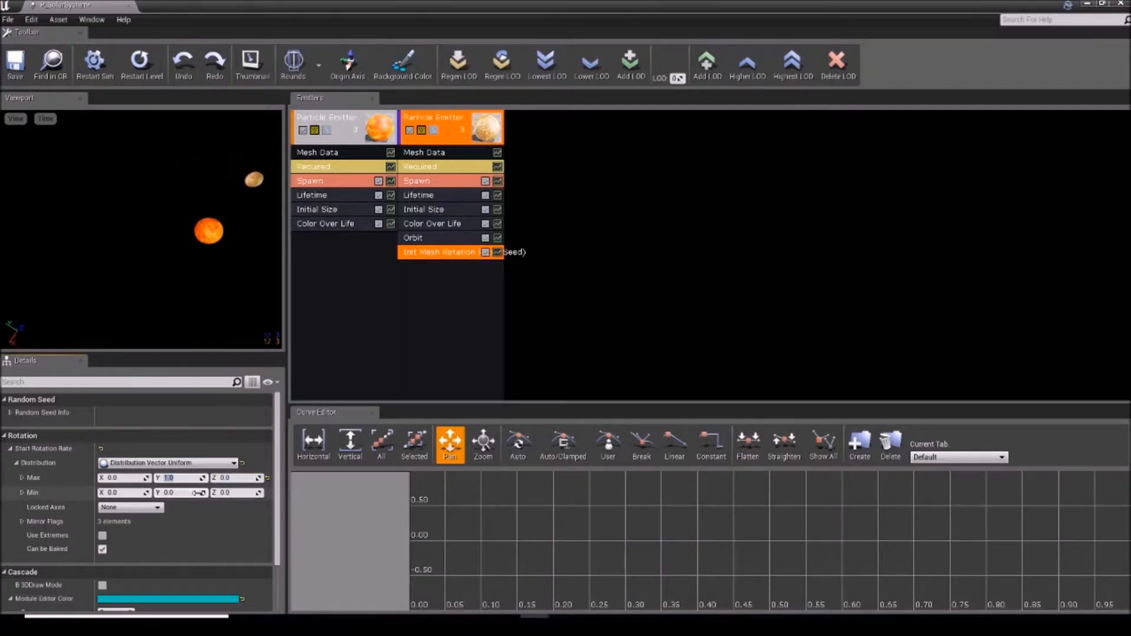
key("Return")
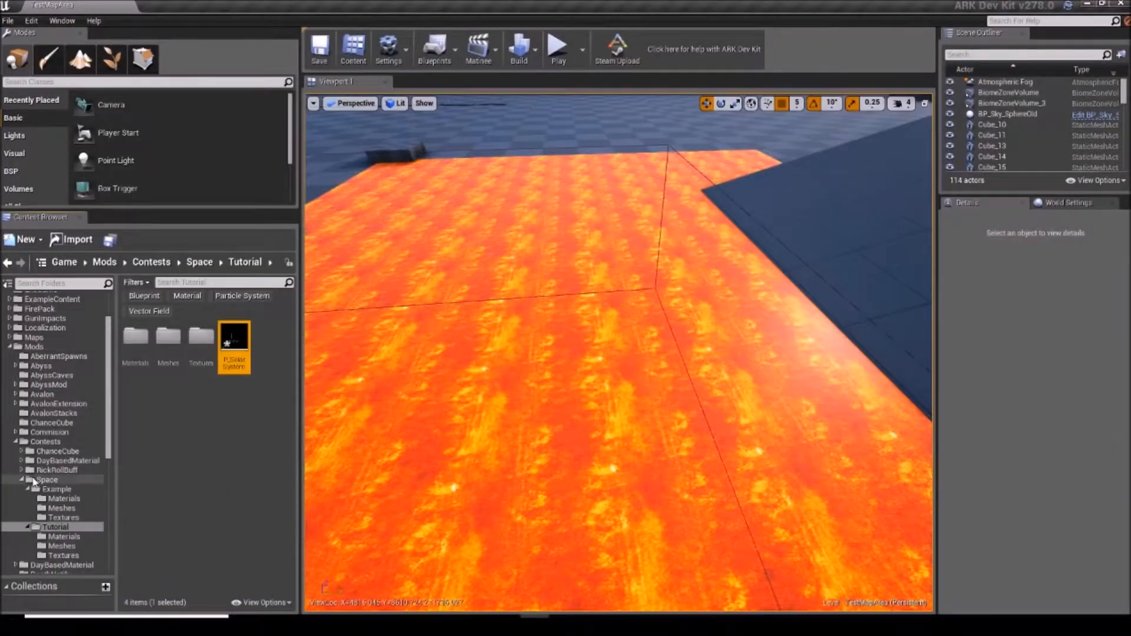
Open the finished planets particle system from the Example folder and compare the rotation rate modules of its Mercury and Venus emitters.
left_click(56, 489)
left_click(225, 345)
double_click(225, 344)
left_click(416, 238)
left_click(423, 252)
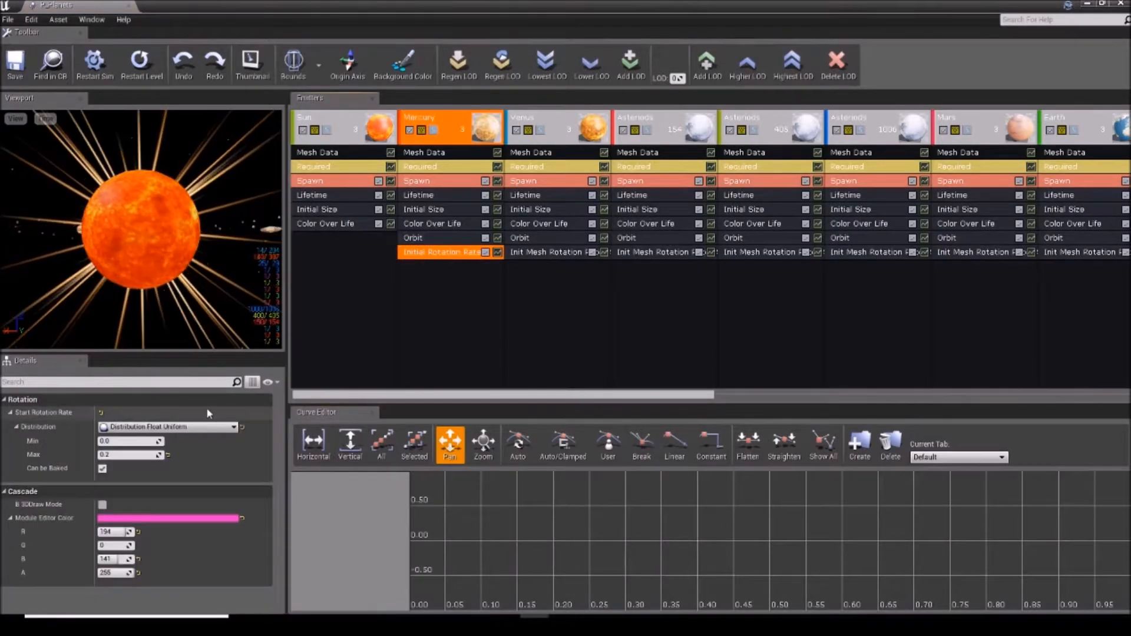
left_click(545, 254)
left_click(471, 253)
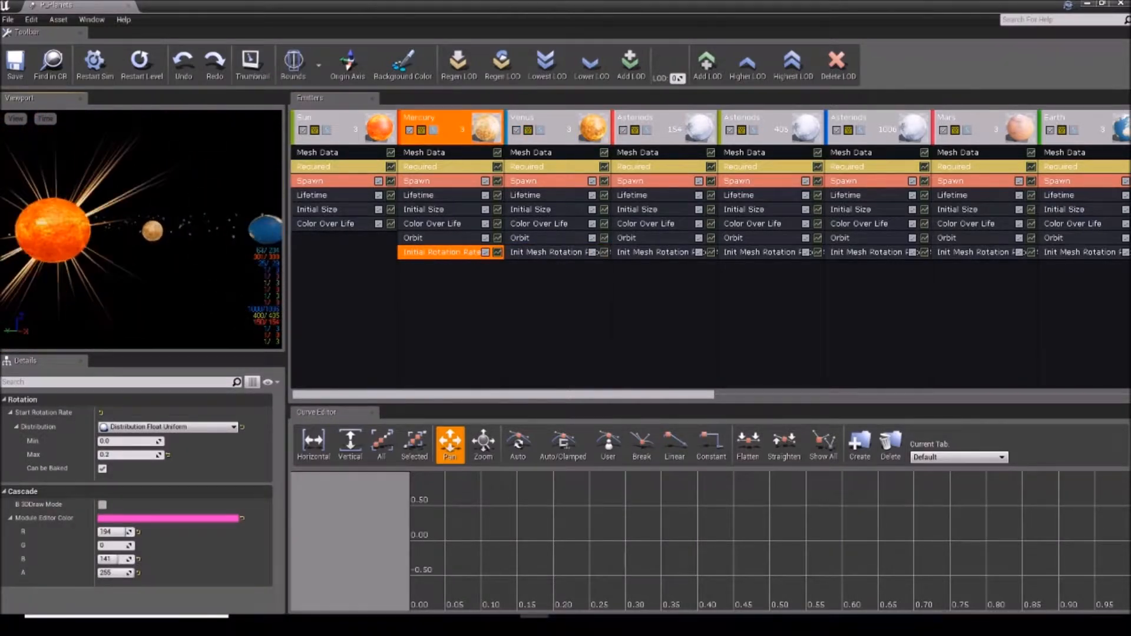
left_click(561, 257)
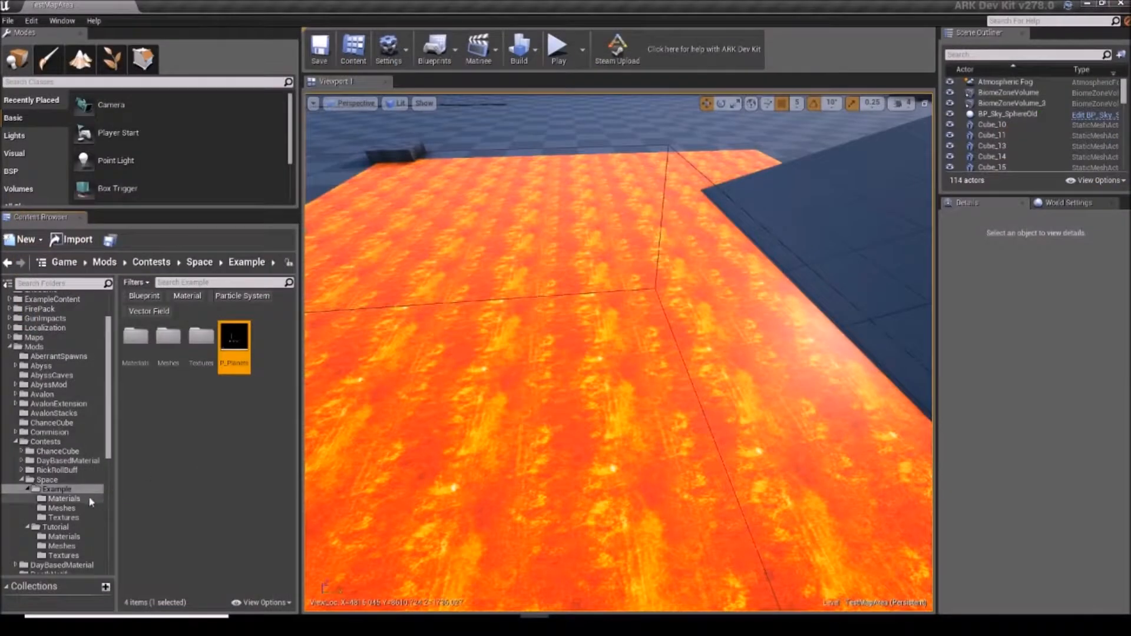
Reopen the Tutorial solar system effect and set Mercury's Start Rotation Rate to Z 0.2 for Max and Min, with Max Y at 0.
left_click(73, 525)
double_click(233, 337)
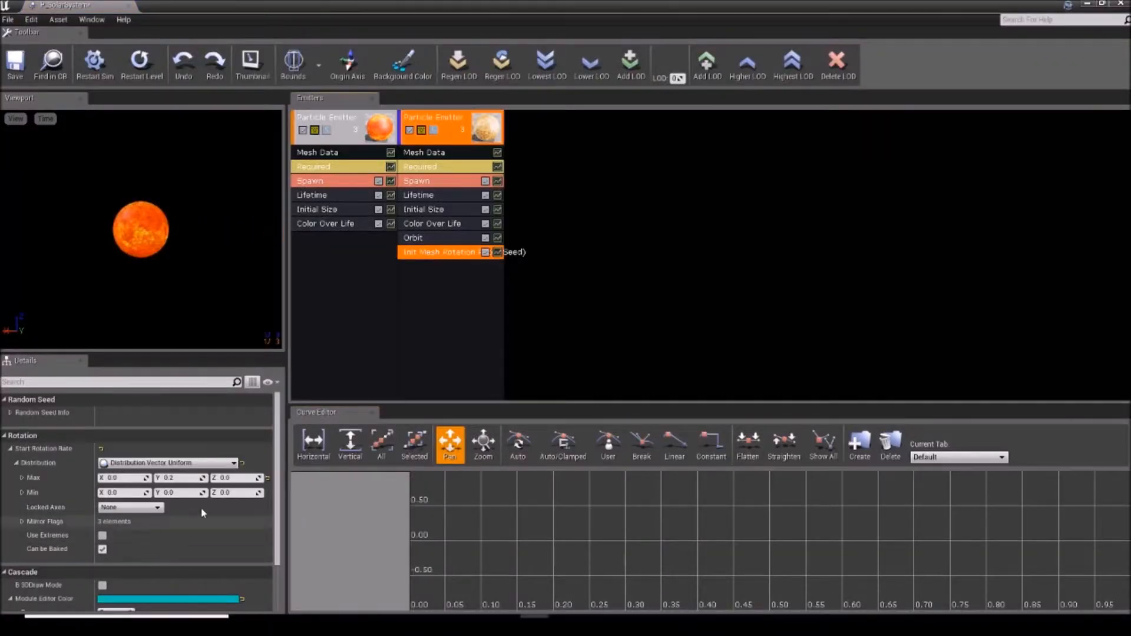
left_click(257, 478)
left_click(238, 492)
type("0.2")
type("0")
left_click_drag(161, 300, 124, 297)
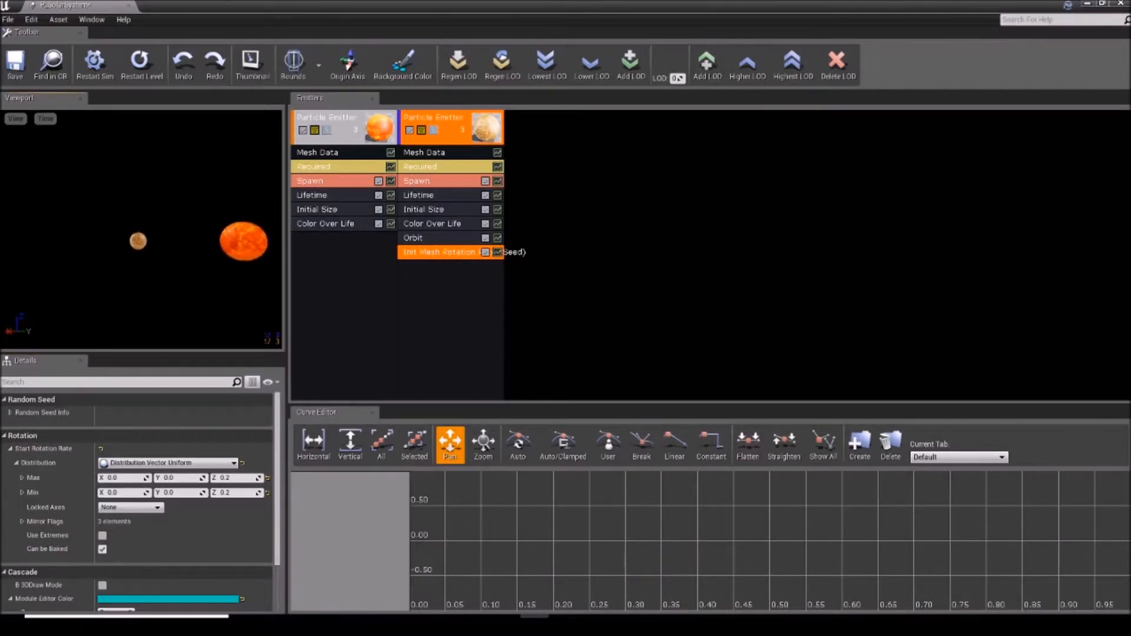
right_click(447, 292)
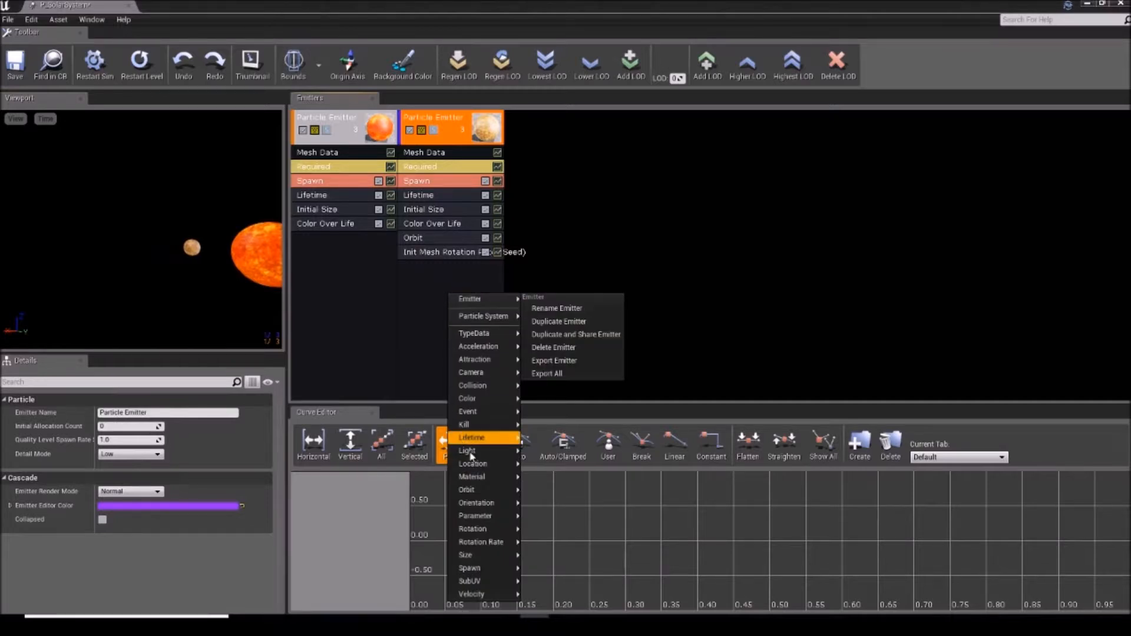
mouse_move(475, 529)
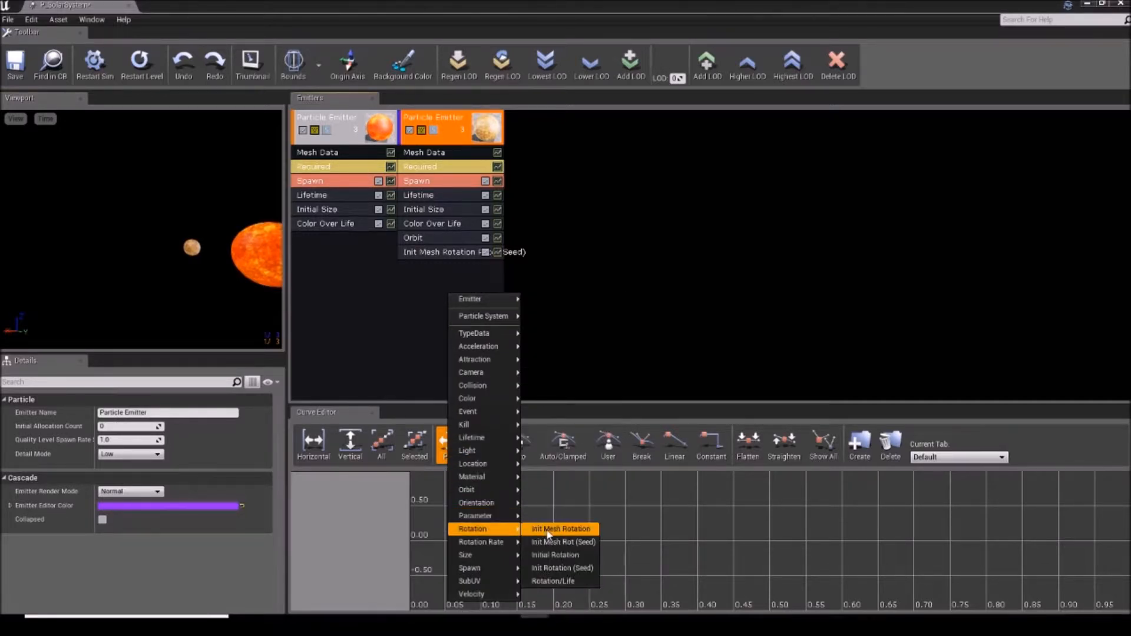
left_click(546, 531)
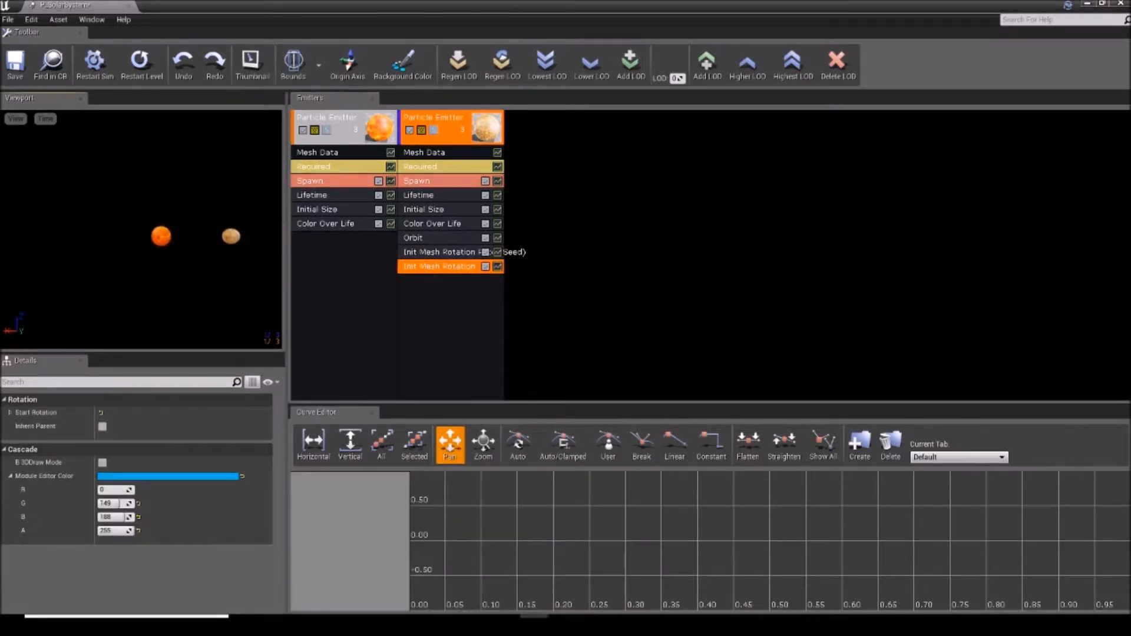
key("Delete")
Save the solar system particle effect and look over Mercury orbiting the sun in the preview.
left_click(15, 65)
left_click_drag(104, 144, 12, 106)
scroll(141, 230, "down", 5)
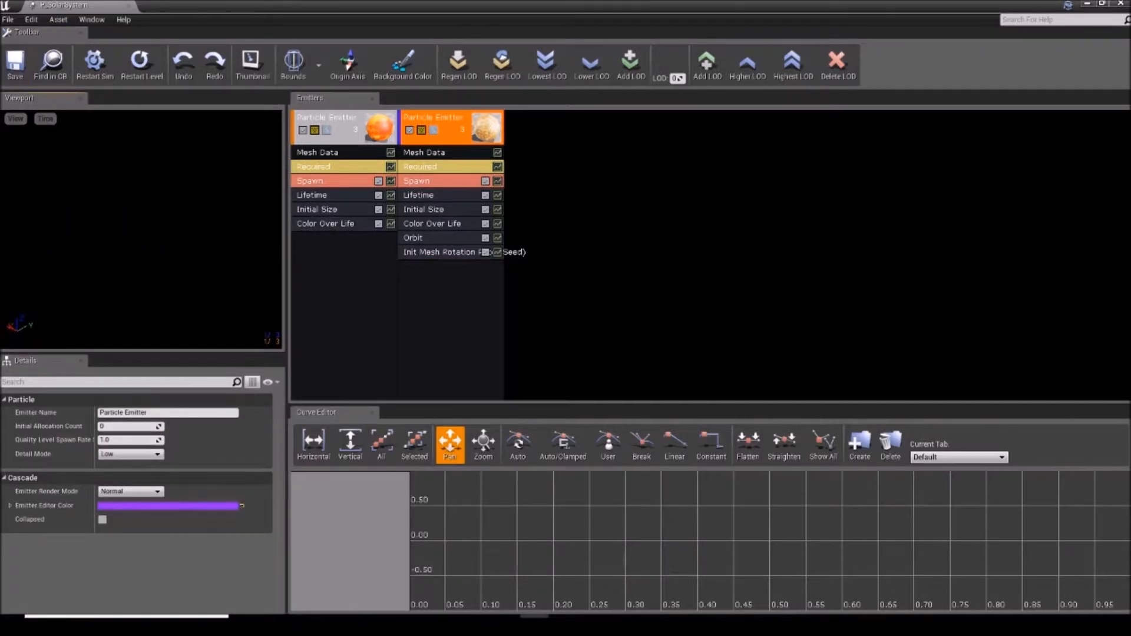
left_click_drag(216, 212, 181, 235)
Duplicate the Mercury emitter and briefly solo the copy to check it in the preview.
right_click(440, 118)
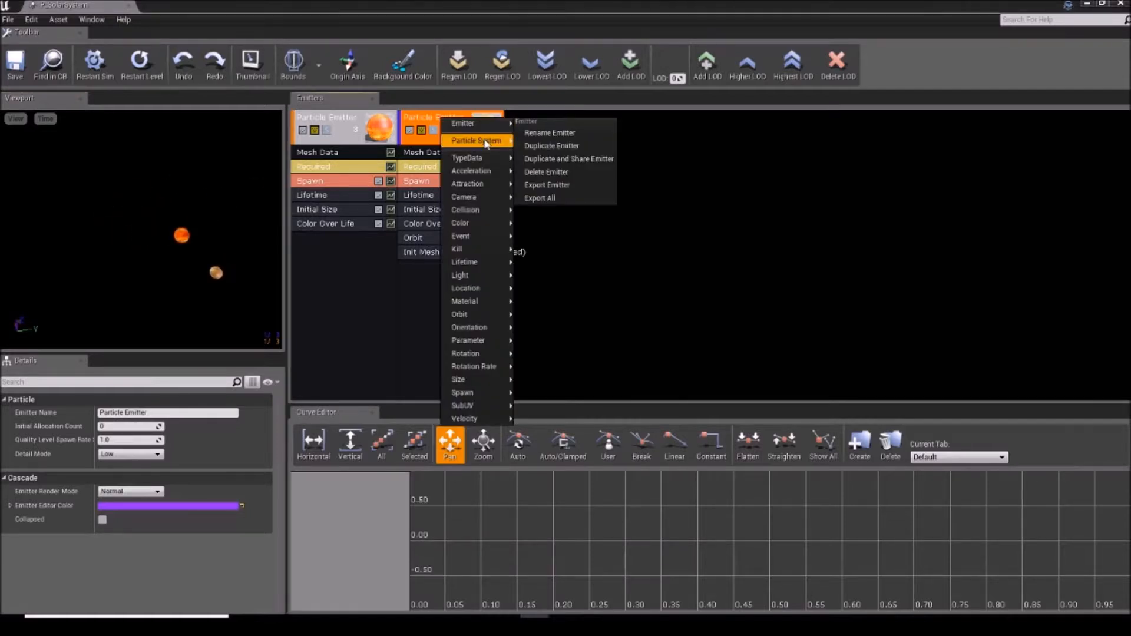
mouse_move(492, 143)
mouse_move(477, 123)
left_click(534, 146)
left_click(560, 137)
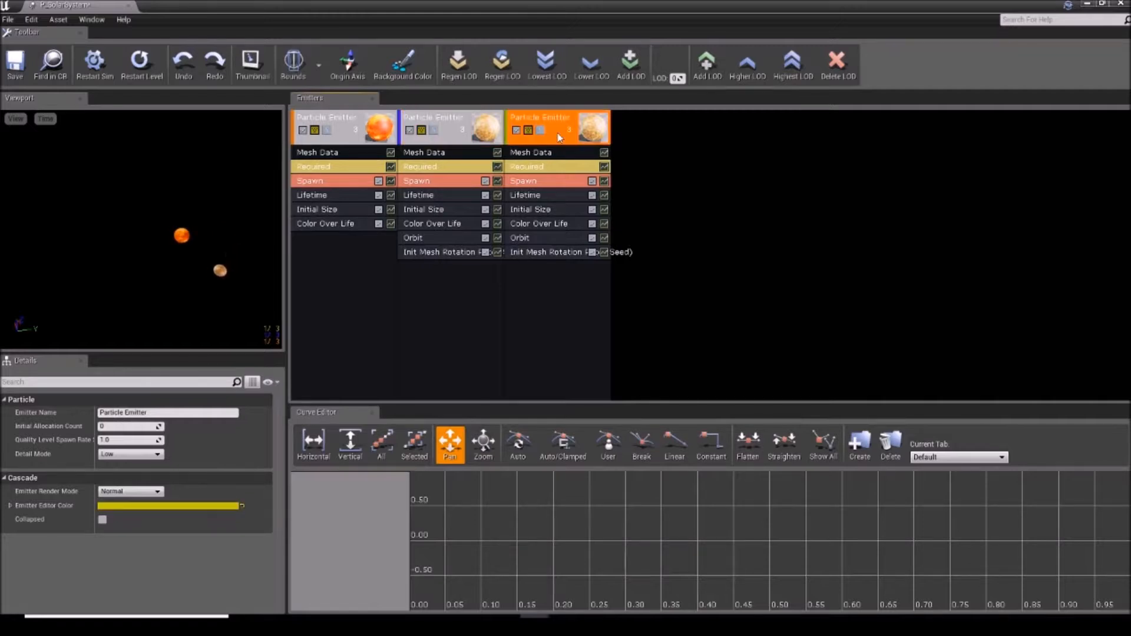
left_click(540, 130)
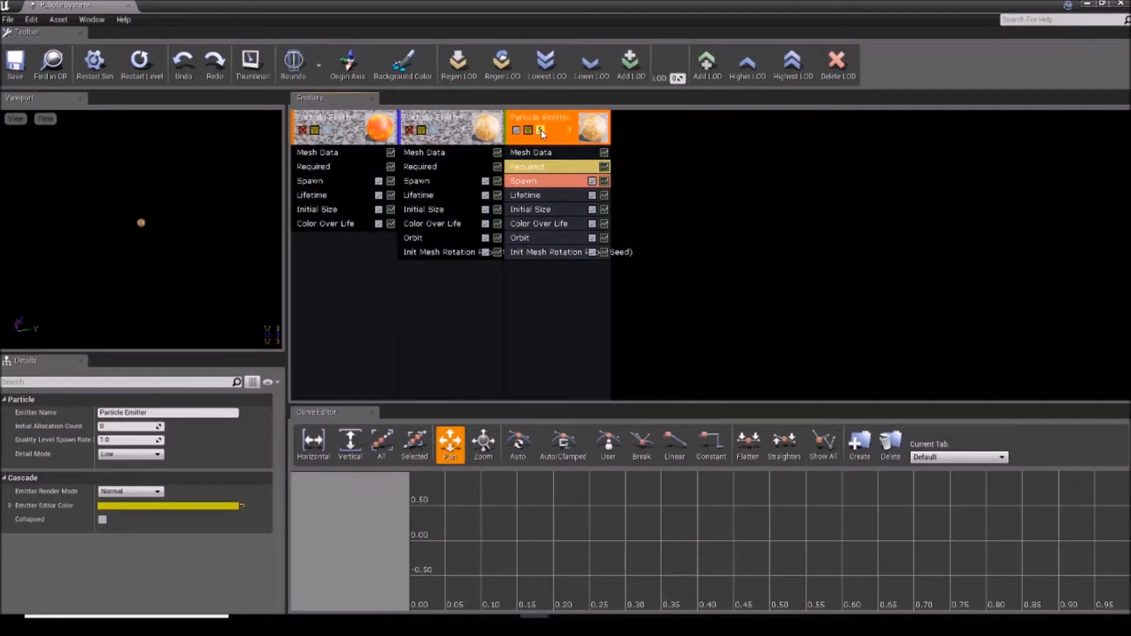
left_click(541, 129)
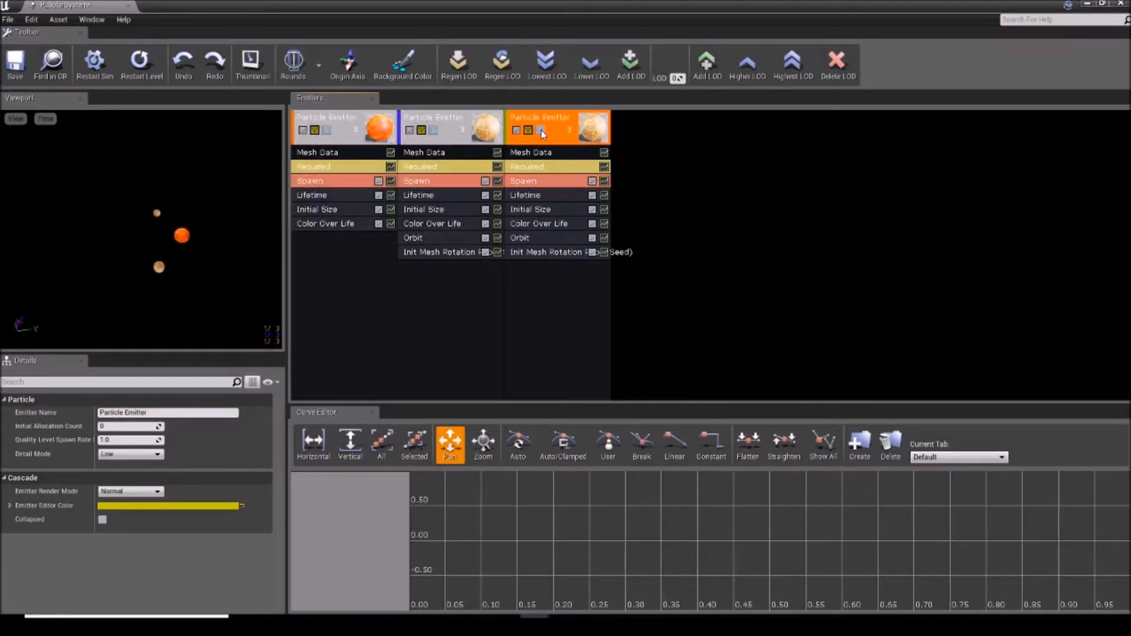
Open the Max Y value of the duplicated emitter's orbit Offset Amount for editing.
left_click(528, 211)
left_click(528, 237)
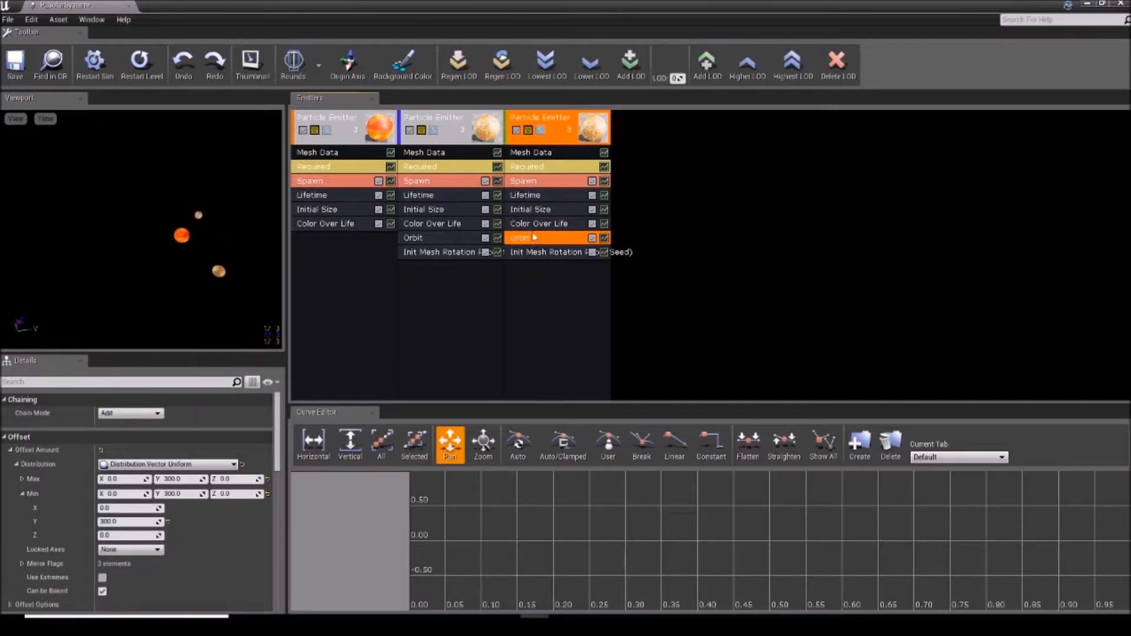
double_click(185, 487)
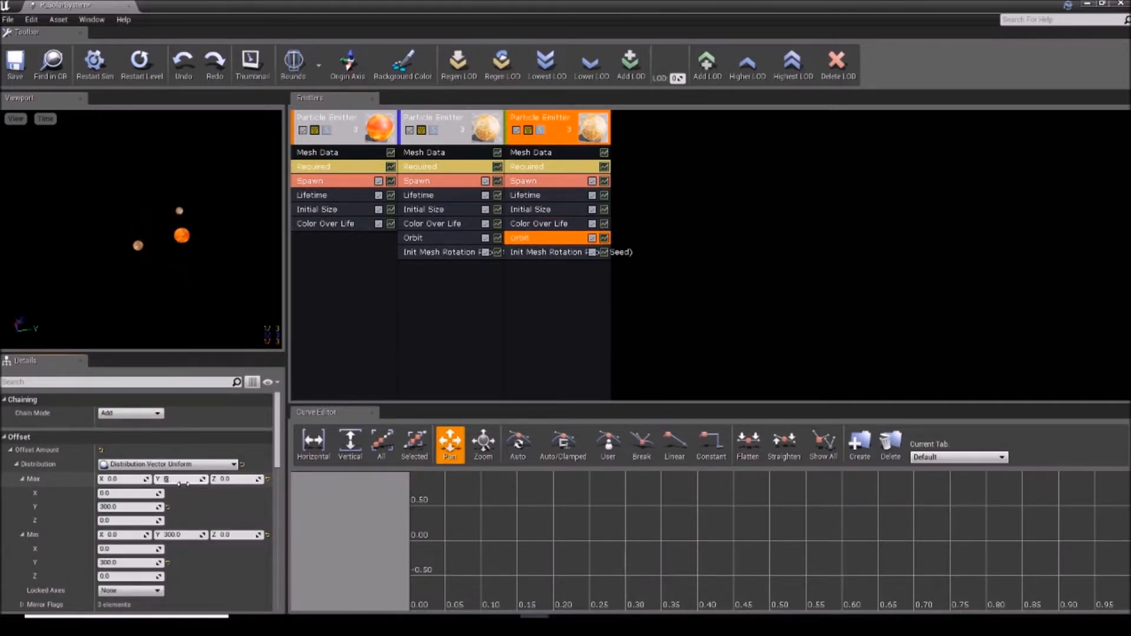
Set the third emitter's Orbit offset to 600 on Y for both the Max and Min values.
type("600")
key("Return")
left_click(183, 535)
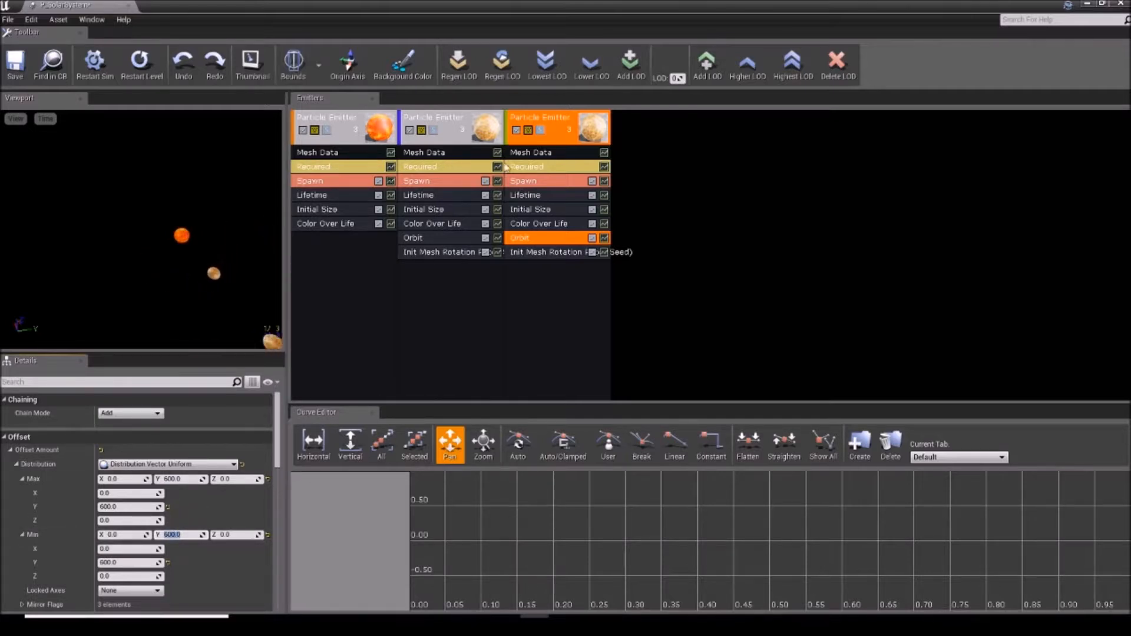
Assign the M_Venus material in the third emitter's Required module.
left_click(534, 166)
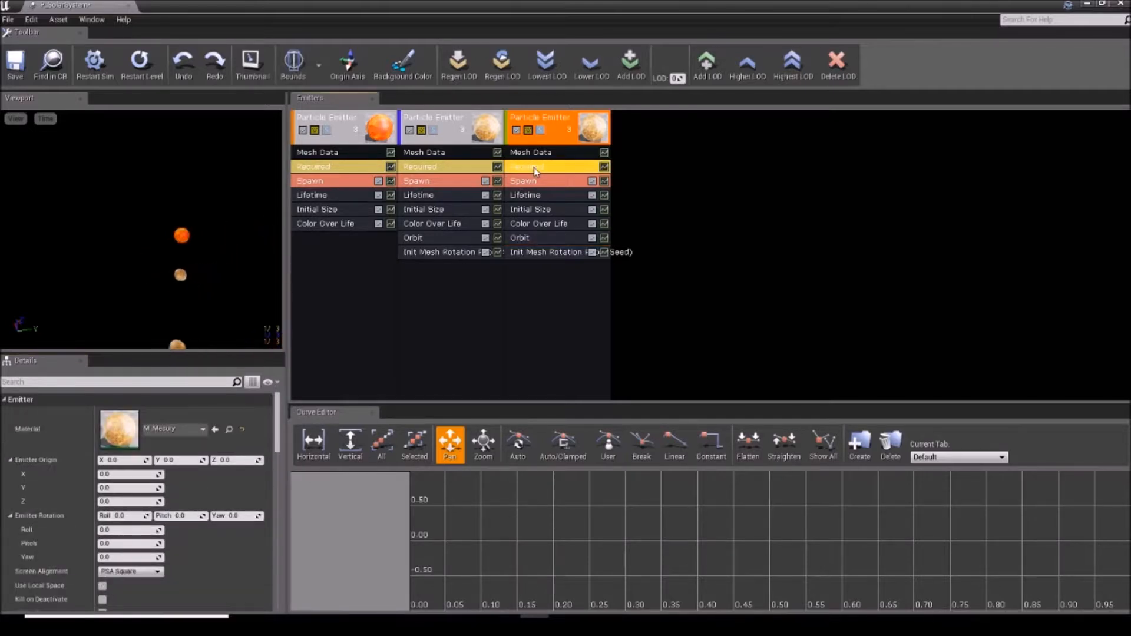
left_click(176, 428)
type("venus")
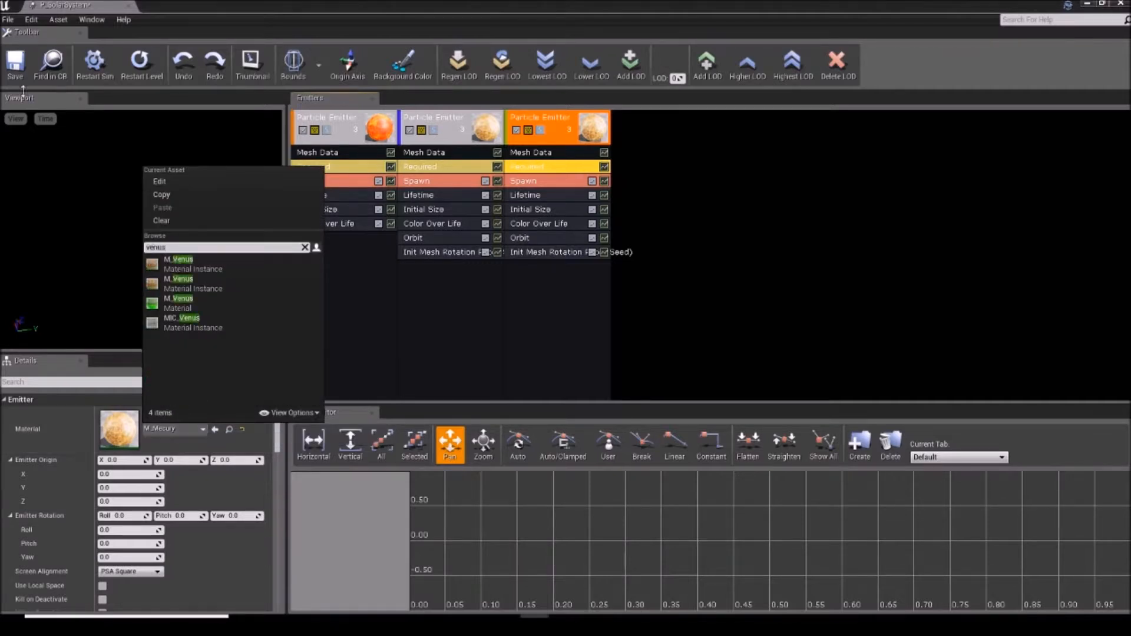
left_click(233, 277)
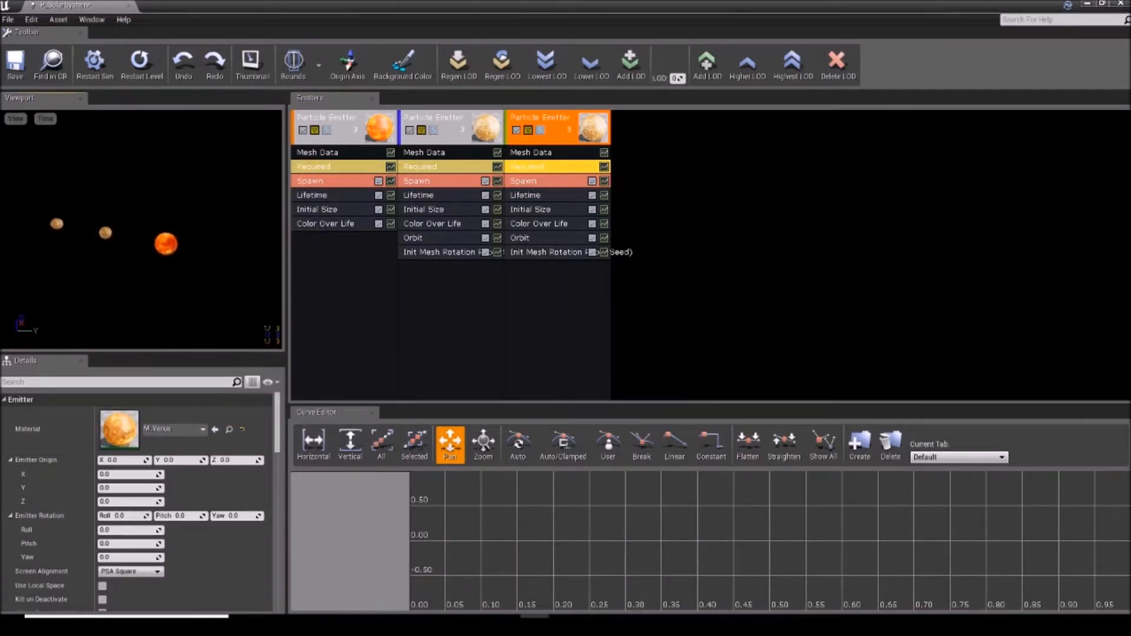
Set the third emitter's Orbit Rotation Amount to 0.8 on Z for both Max and Min.
left_click(539, 241)
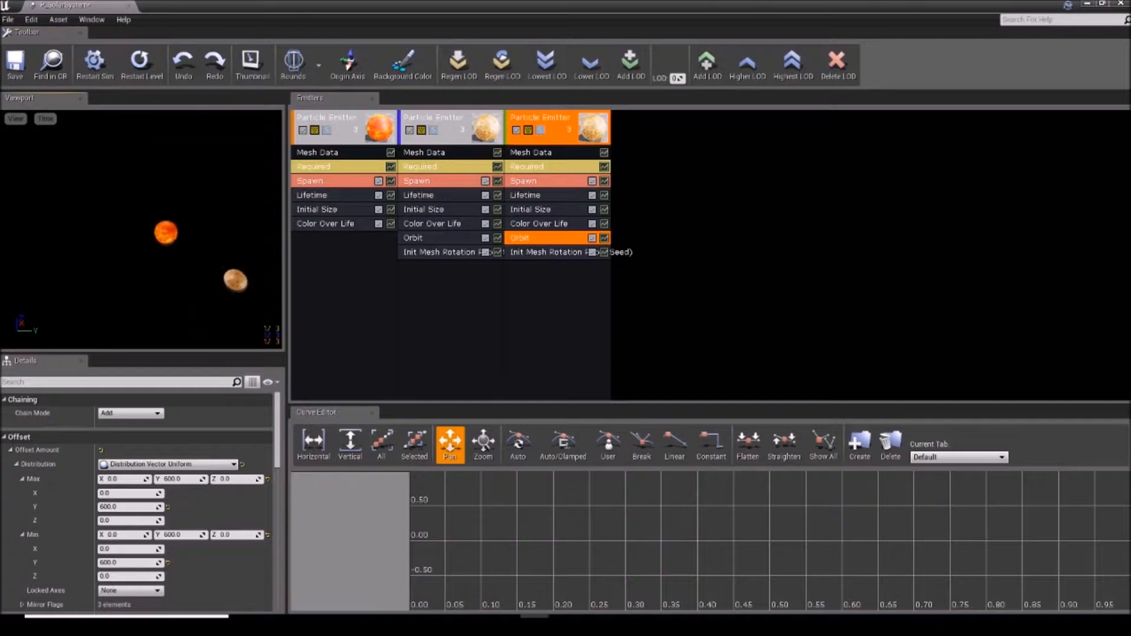
scroll(170, 551, "down", 3)
scroll(175, 518, "down", 8)
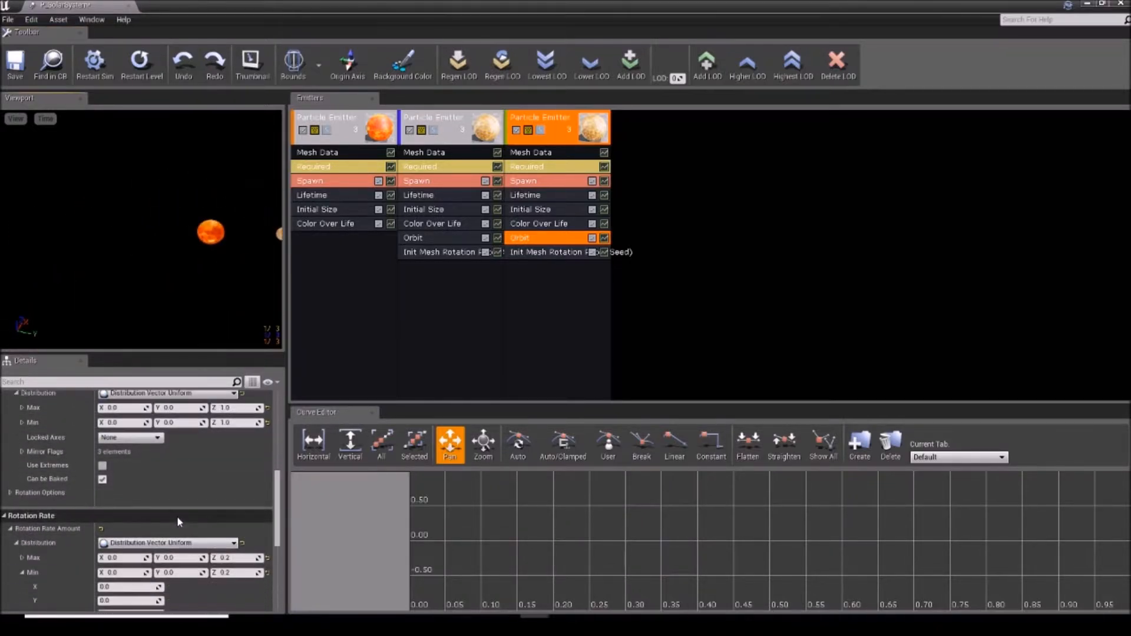
scroll(177, 516, "up", 2)
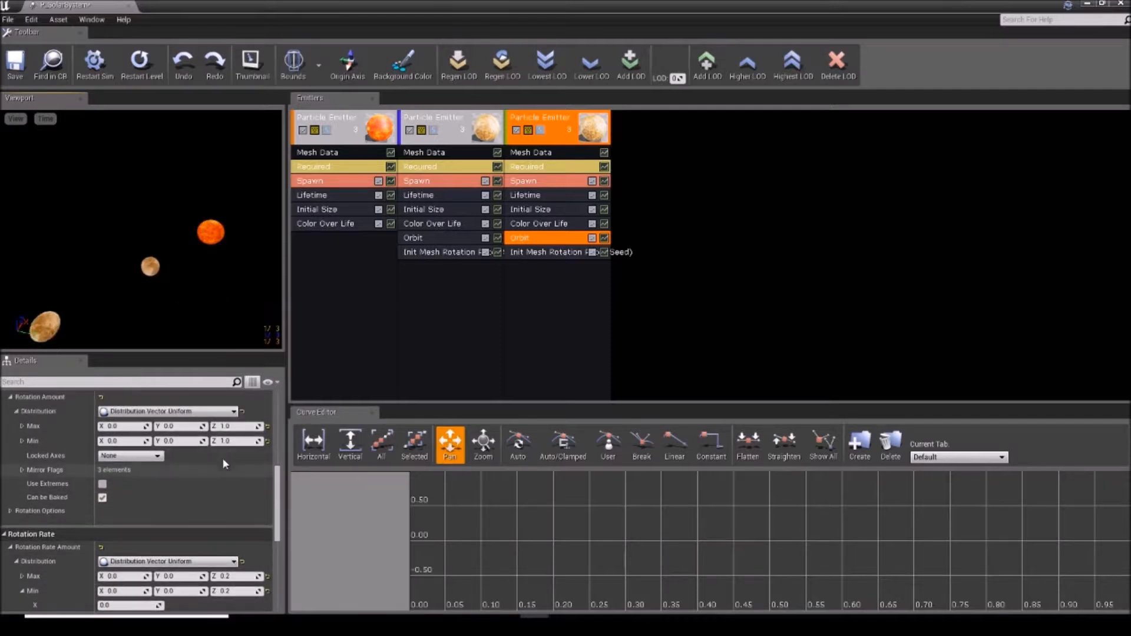
scroll(228, 449, "up", 1)
left_click(235, 446)
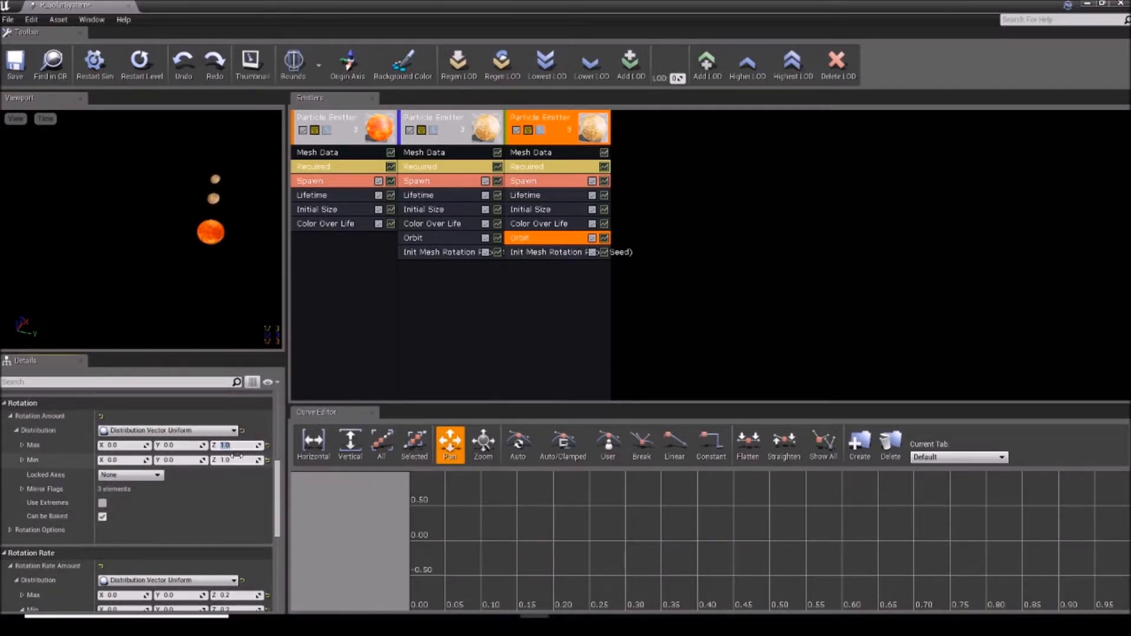
left_click(236, 460)
type("0.8")
key("Return")
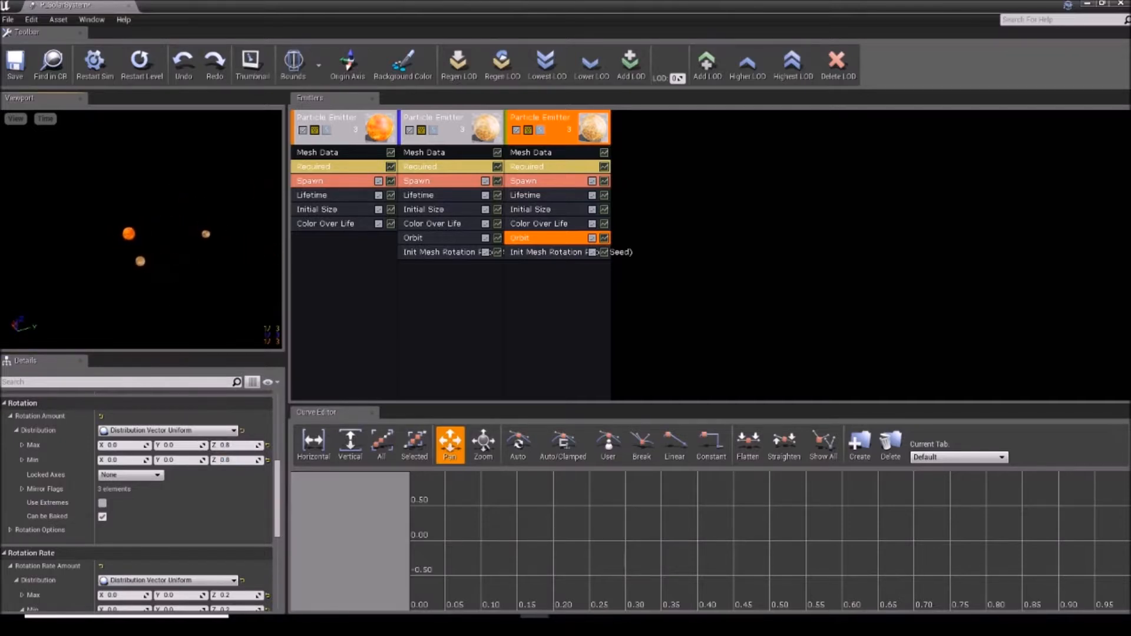
scroll(153, 488, "down", 3)
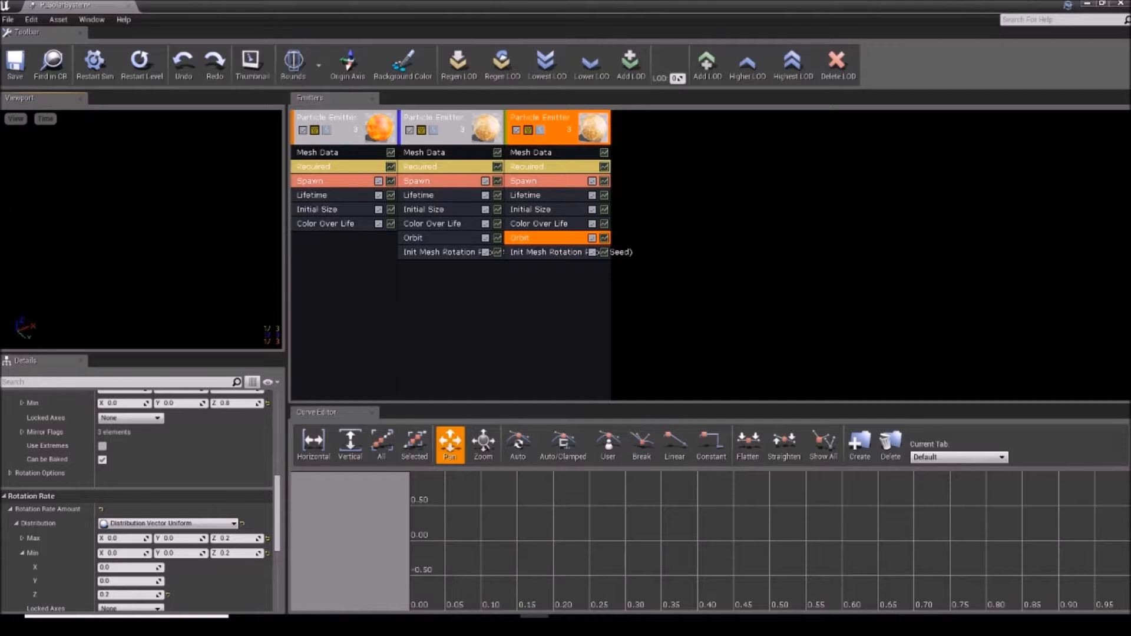
Replace the third emitter's mesh with the SM_Venus static mesh in its Mesh Data module.
left_click(558, 153)
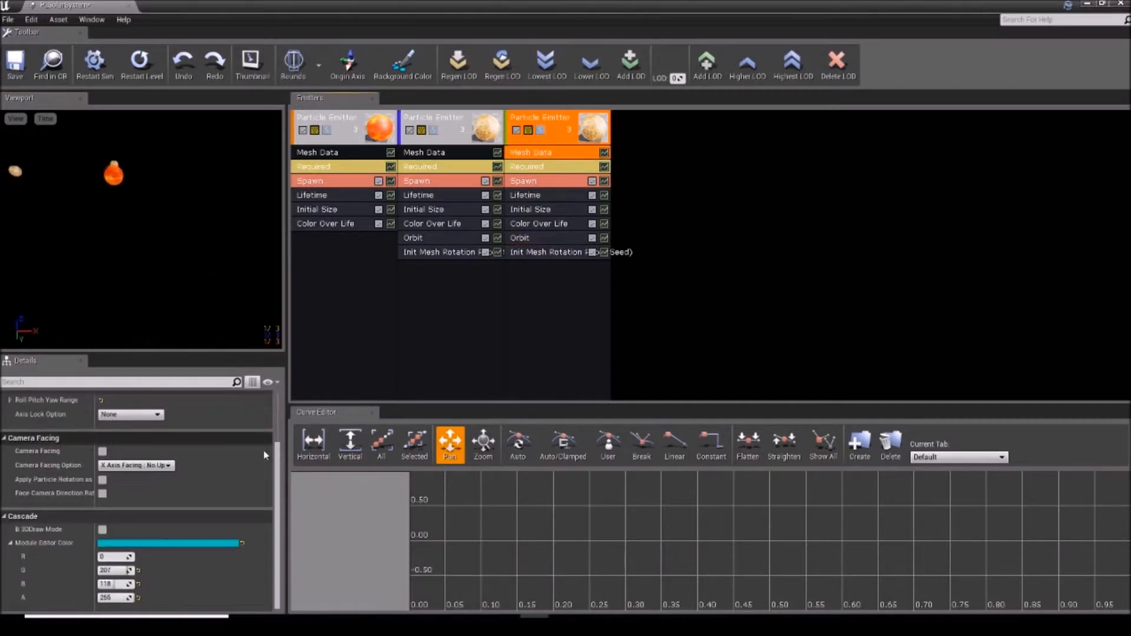
scroll(267, 445, "up", 5)
left_click(201, 439)
type("vens")
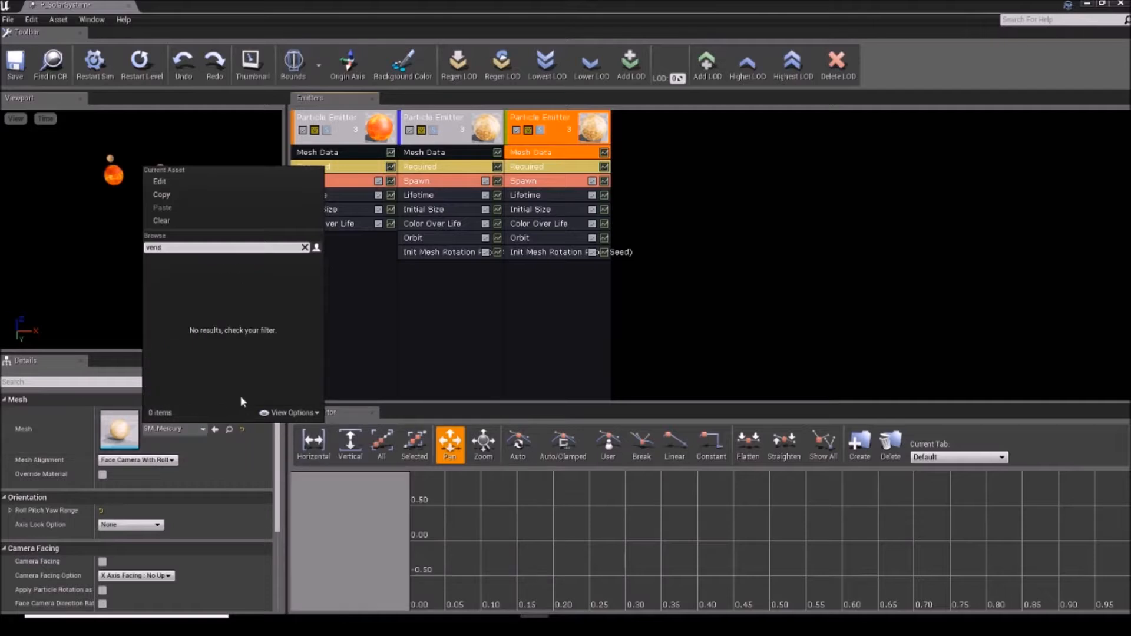
key("BackSpace")
type("us")
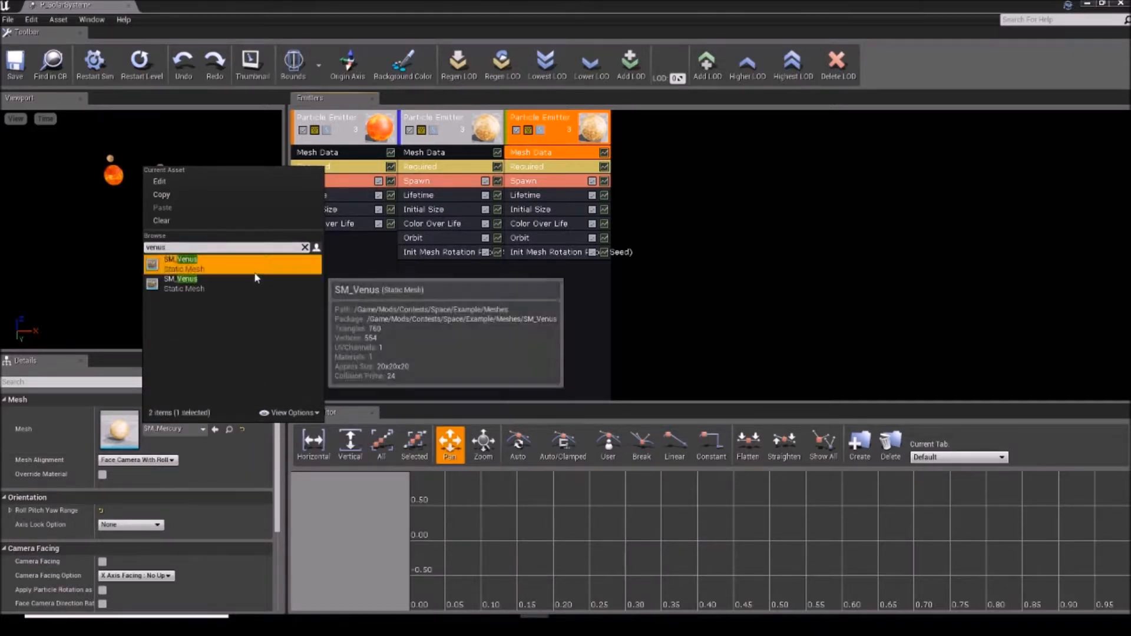
left_click(253, 272)
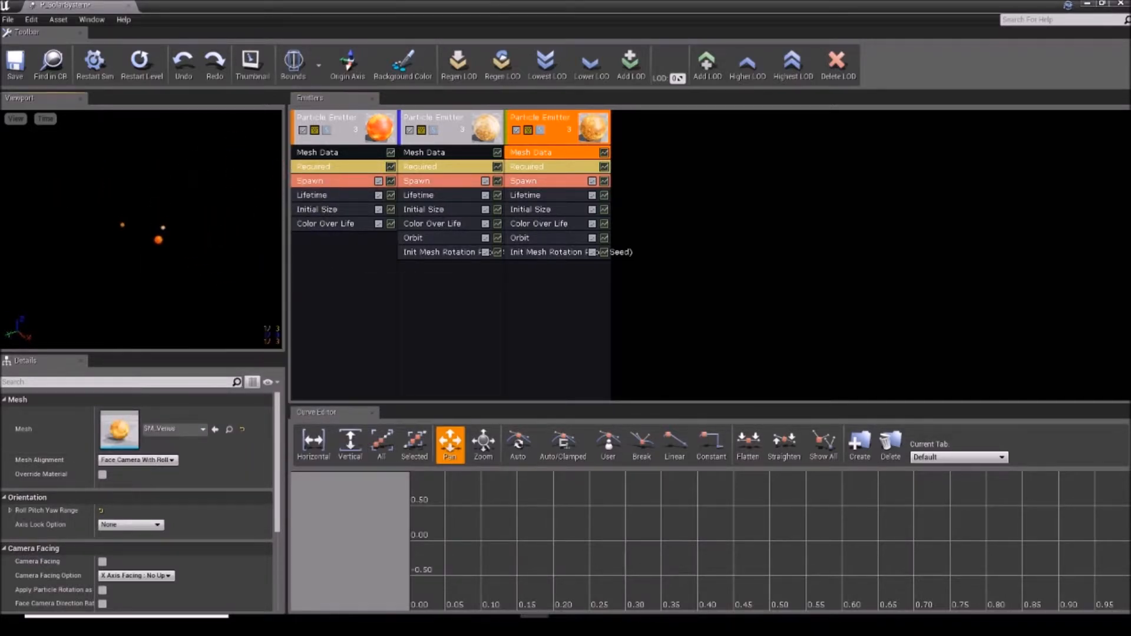
mouse_move(141, 230)
left_mouse_down()
mouse_move(213, 230)
mouse_move(189, 206)
mouse_move(141, 230)
left_mouse_up()
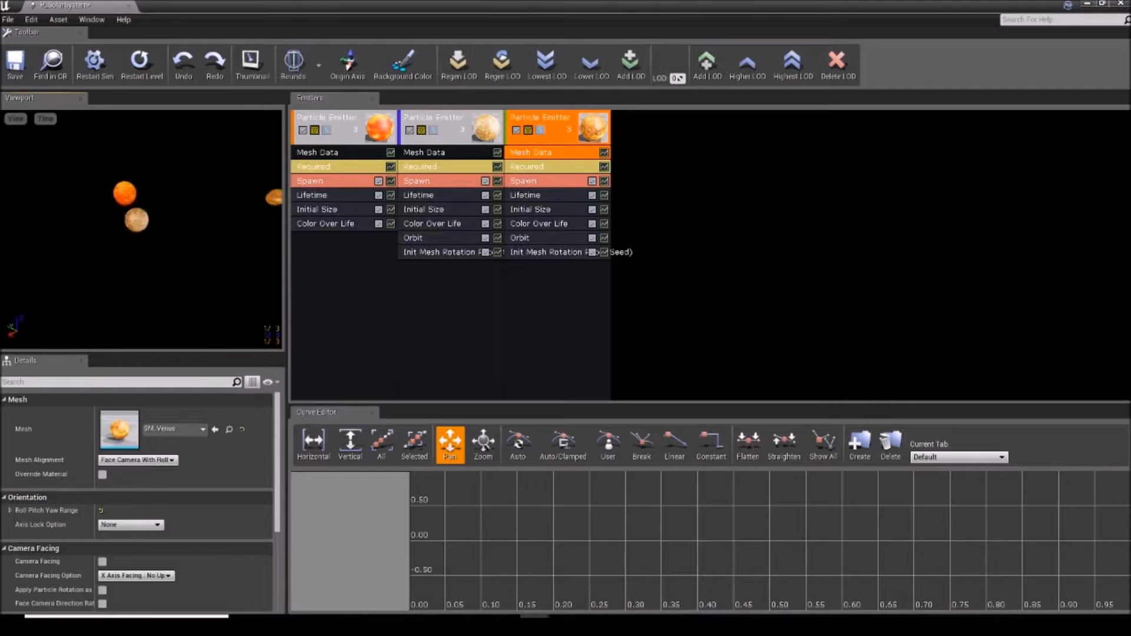
Adjust the Z values of Rotation Amount in the Venus emitter's Orbit module.
left_click(439, 224)
left_click(530, 238)
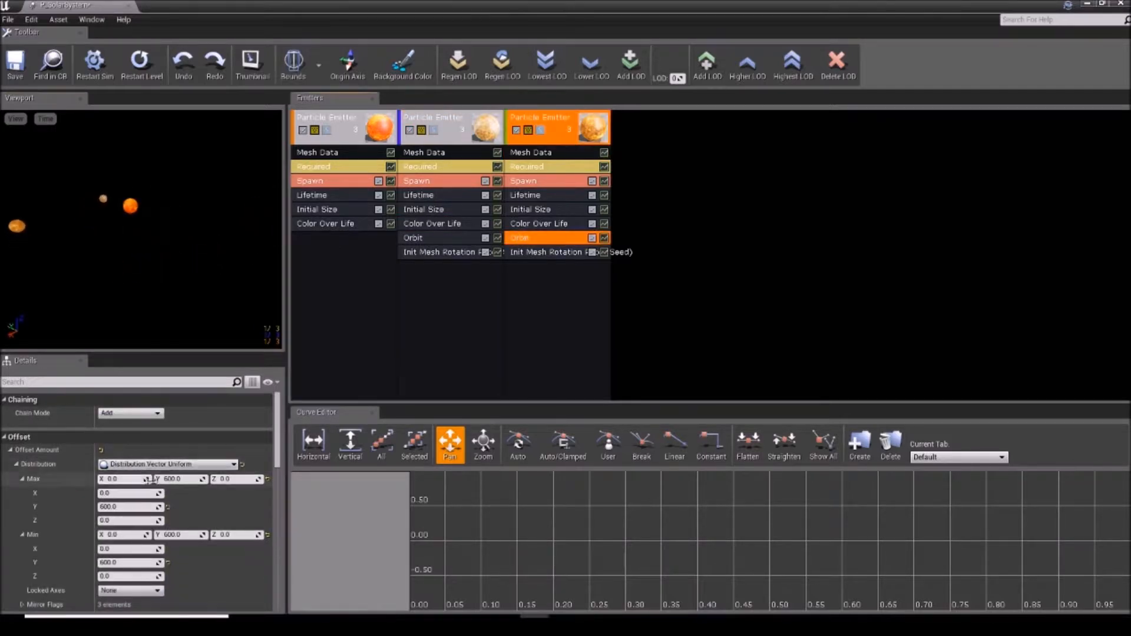
scroll(210, 486, "down", 5)
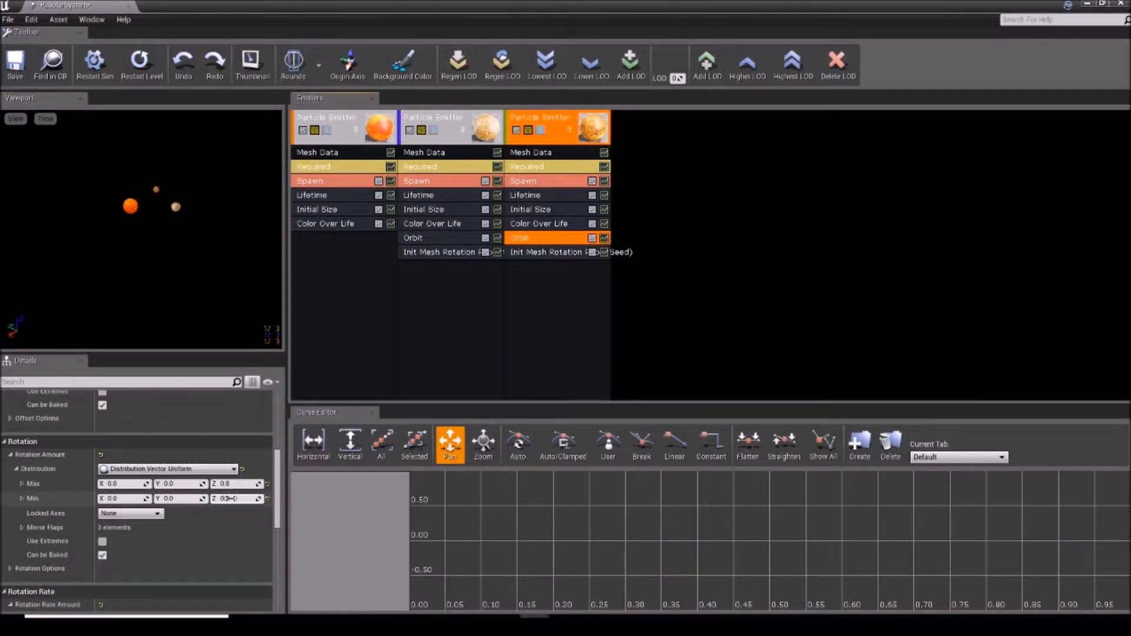
left_click_drag(233, 498, 245, 512)
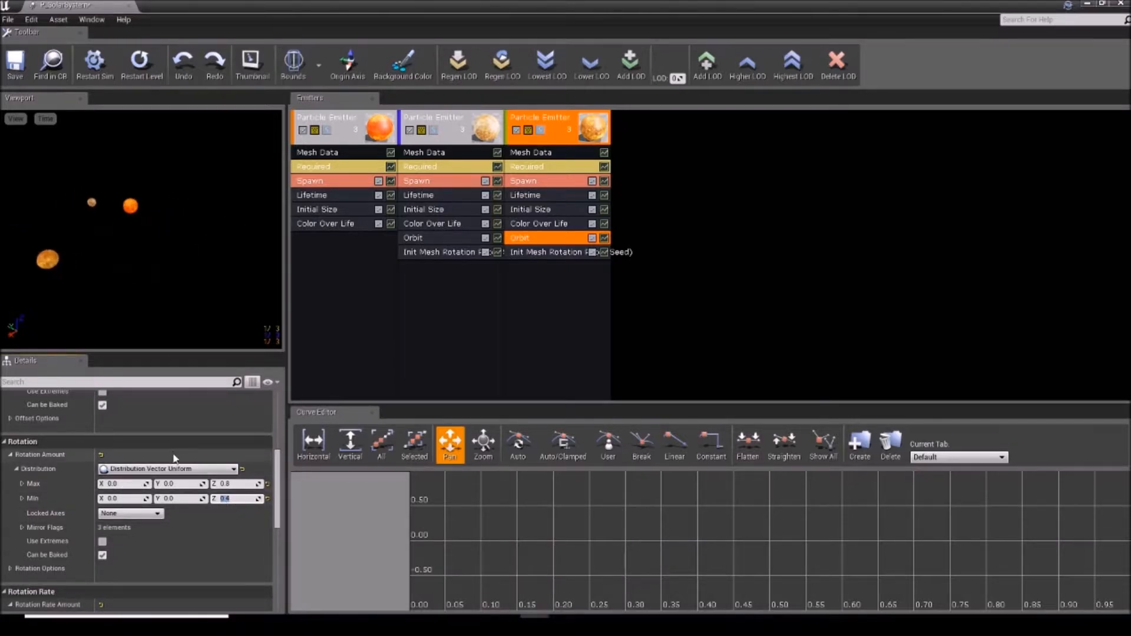
left_click(542, 322)
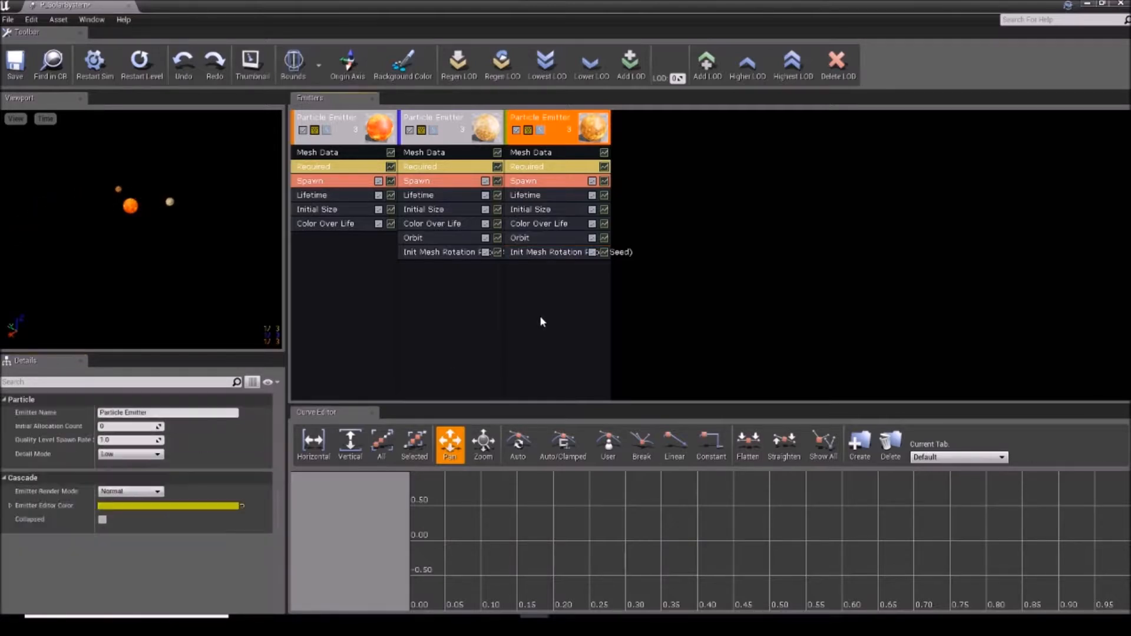
Try a Start Rotation Rate of 5 on Z, Max and Min, in the Venus emitter's Init Mesh Rotation Rate module.
left_click(554, 253)
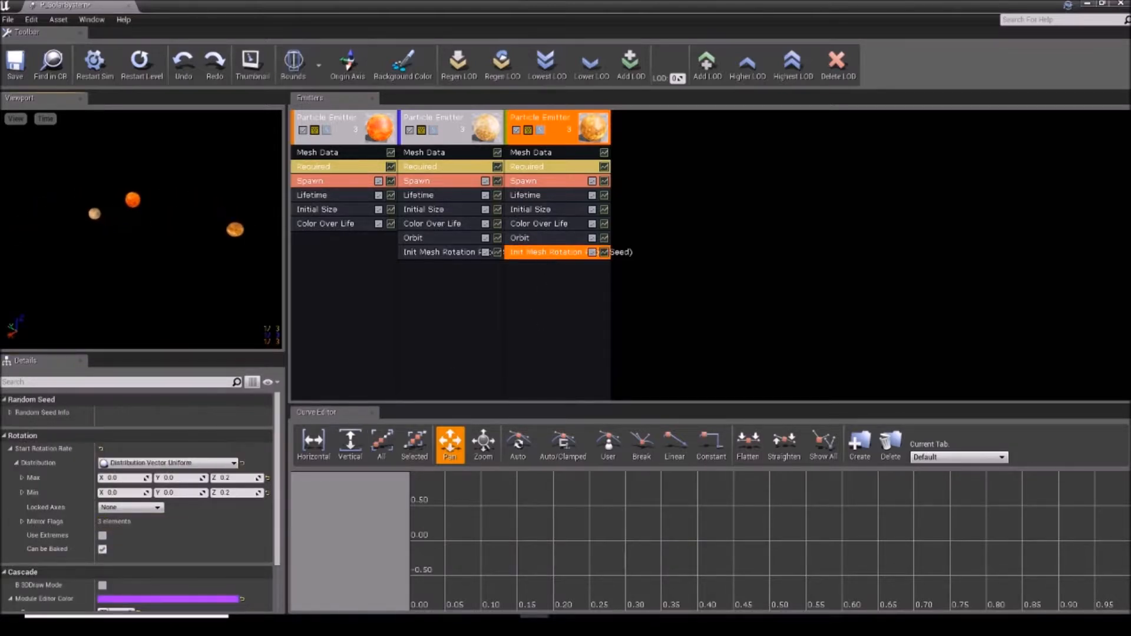
left_click(230, 479)
type("5")
left_click(230, 493)
type("5")
left_click(230, 265)
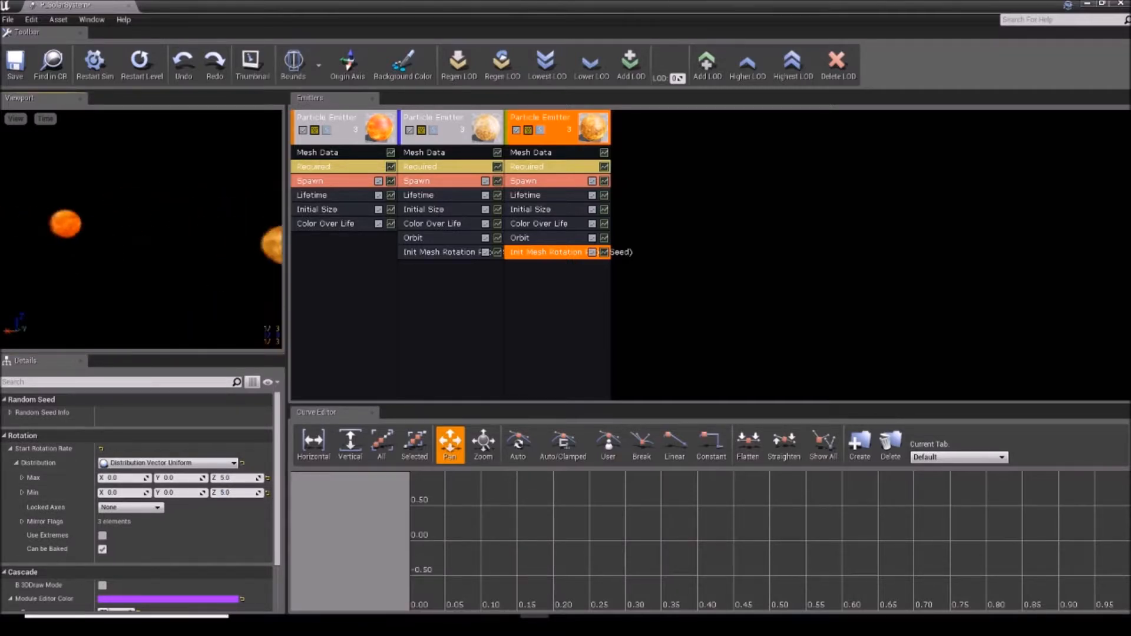
Set the Venus emitter's Start Rotation Rate to 1 on Z for both Max and Min.
left_click(230, 478)
type("1")
left_click(242, 492)
type("1")
key("Return")
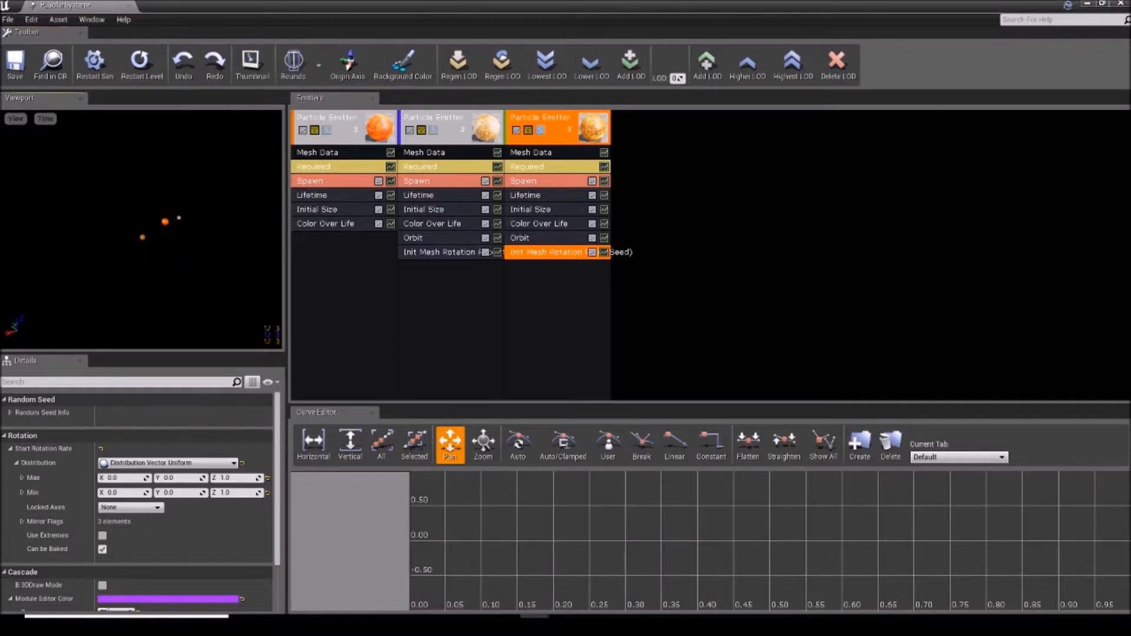
Duplicate the Venus emitter to create a fourth particle emitter.
left_click(649, 224)
left_click(559, 153)
right_click(561, 154)
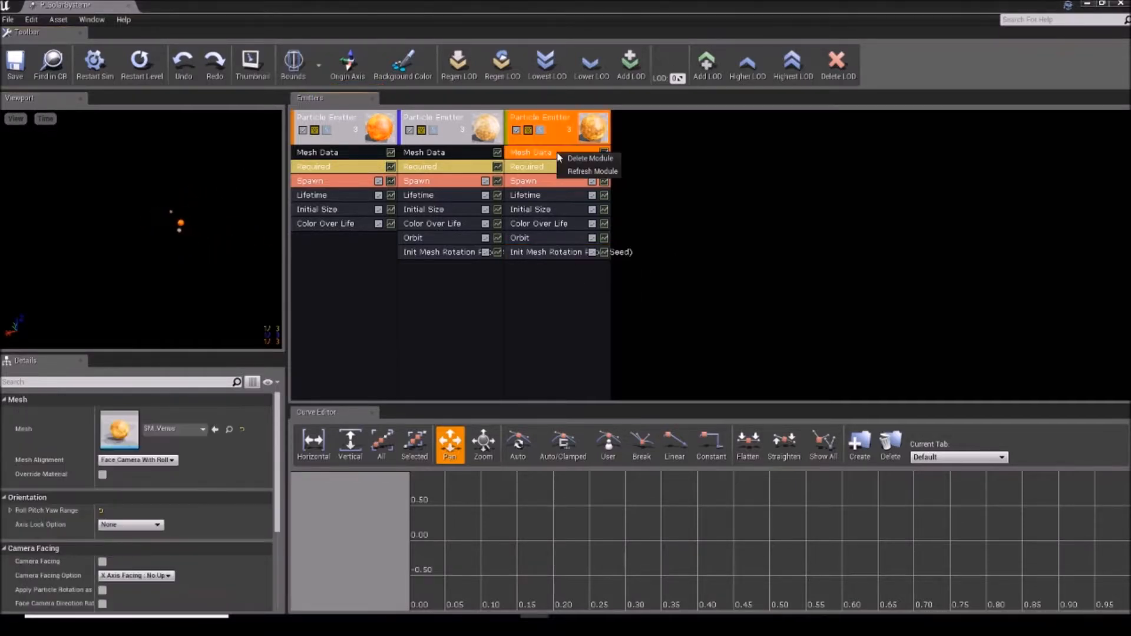
right_click(566, 119)
mouse_move(595, 124)
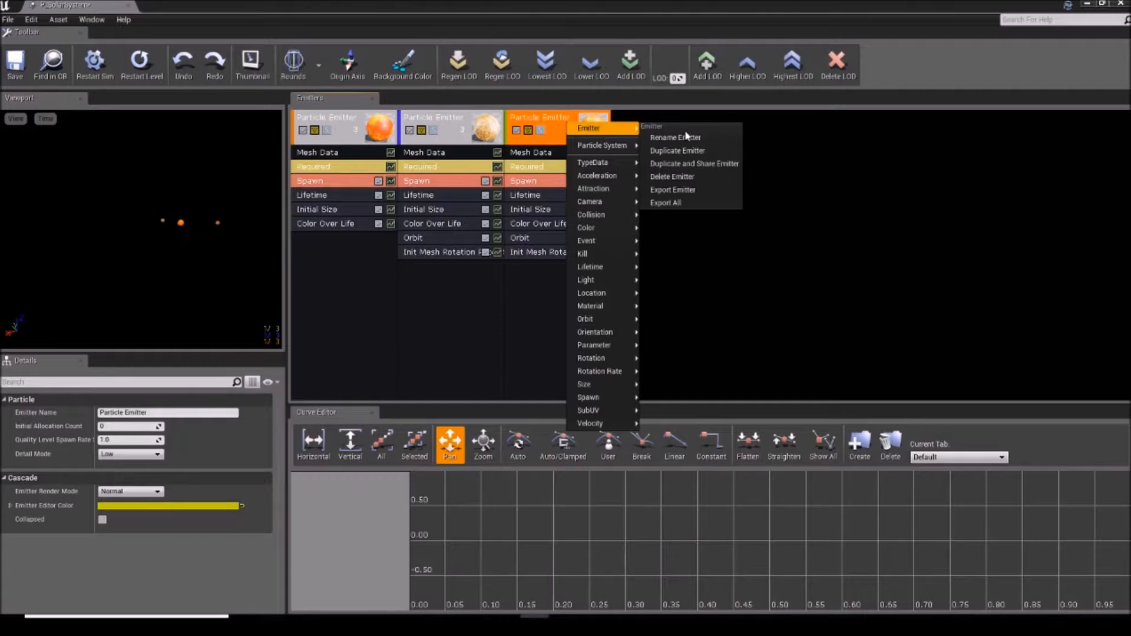
left_click(666, 151)
left_click(669, 167)
left_click(672, 141)
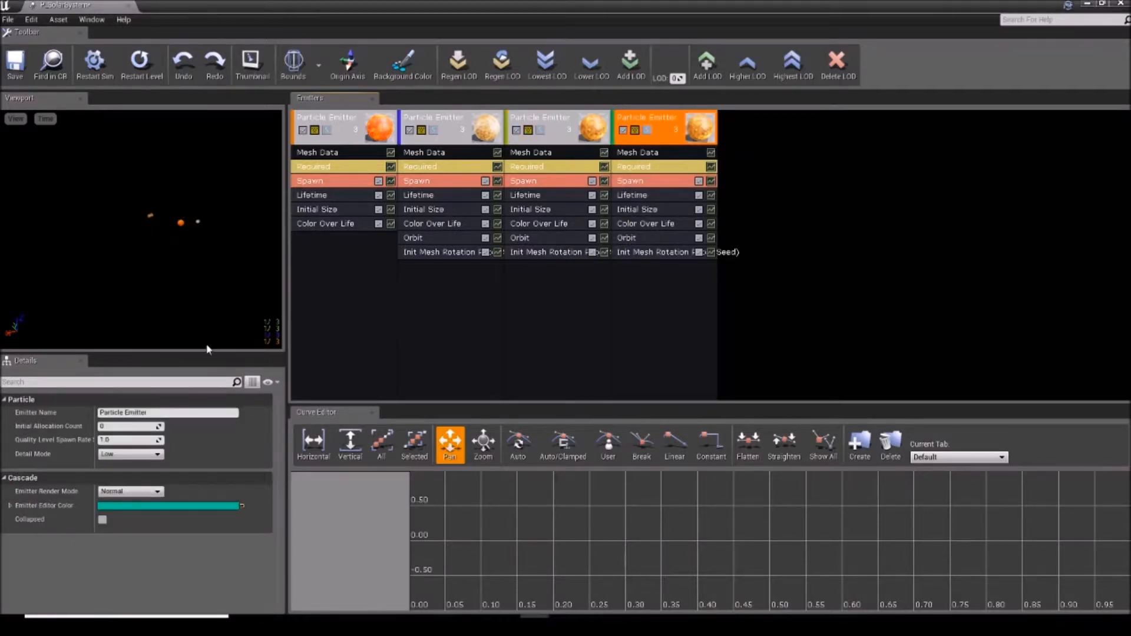
left_click(648, 172)
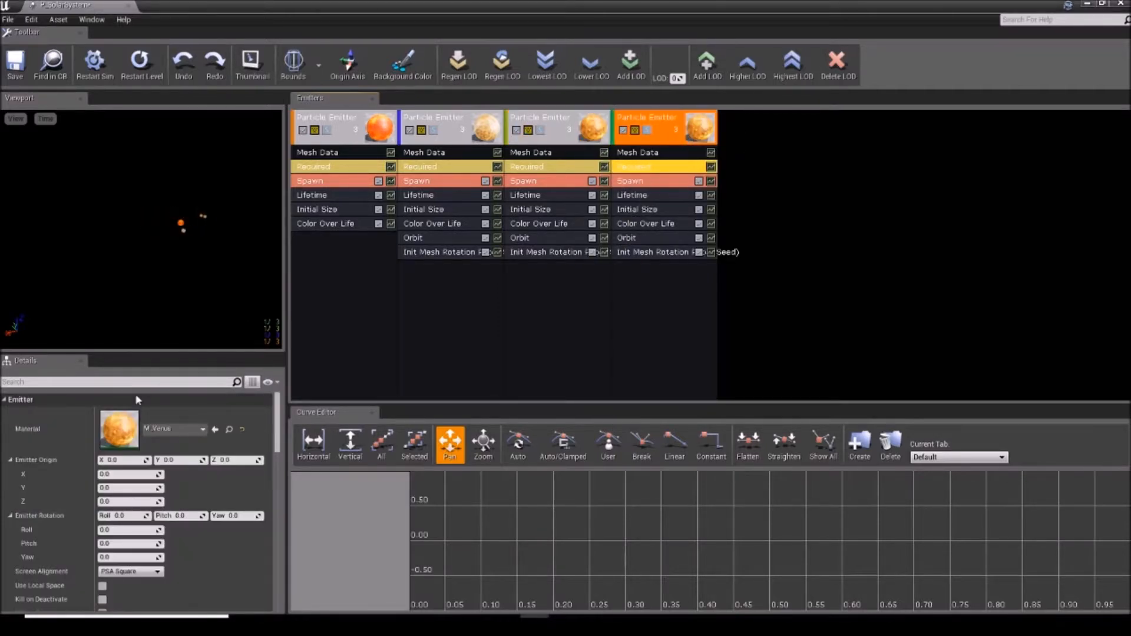
left_click(165, 430)
type("M")
key("BackSpace")
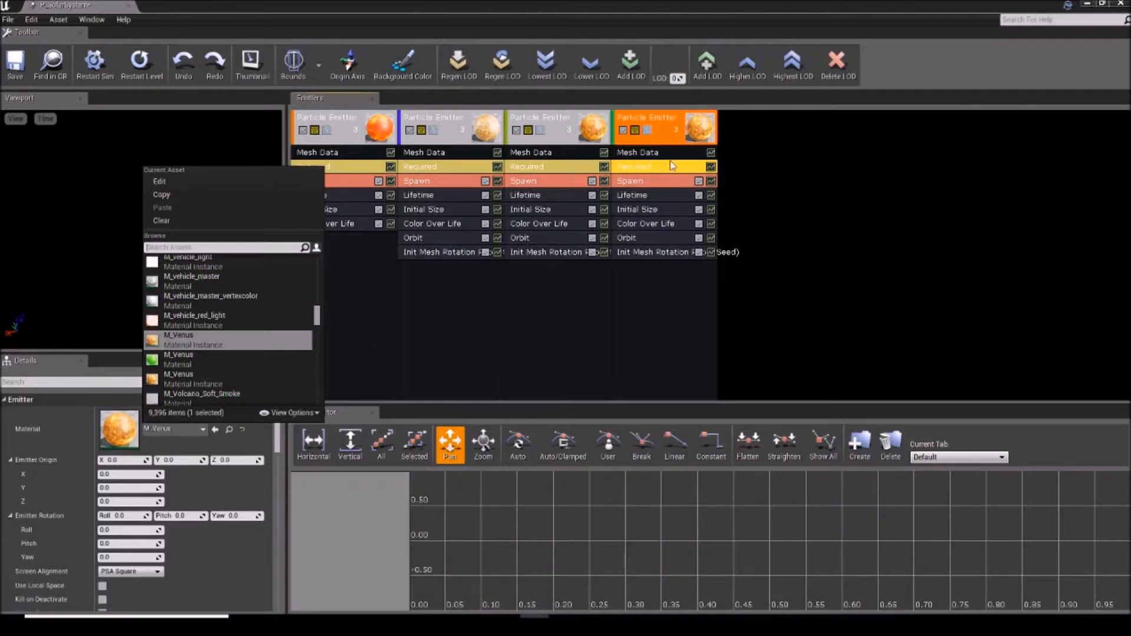
left_click(652, 171)
Assign the SM_Earth static mesh in the fourth emitter's Mesh Data module.
left_click(648, 154)
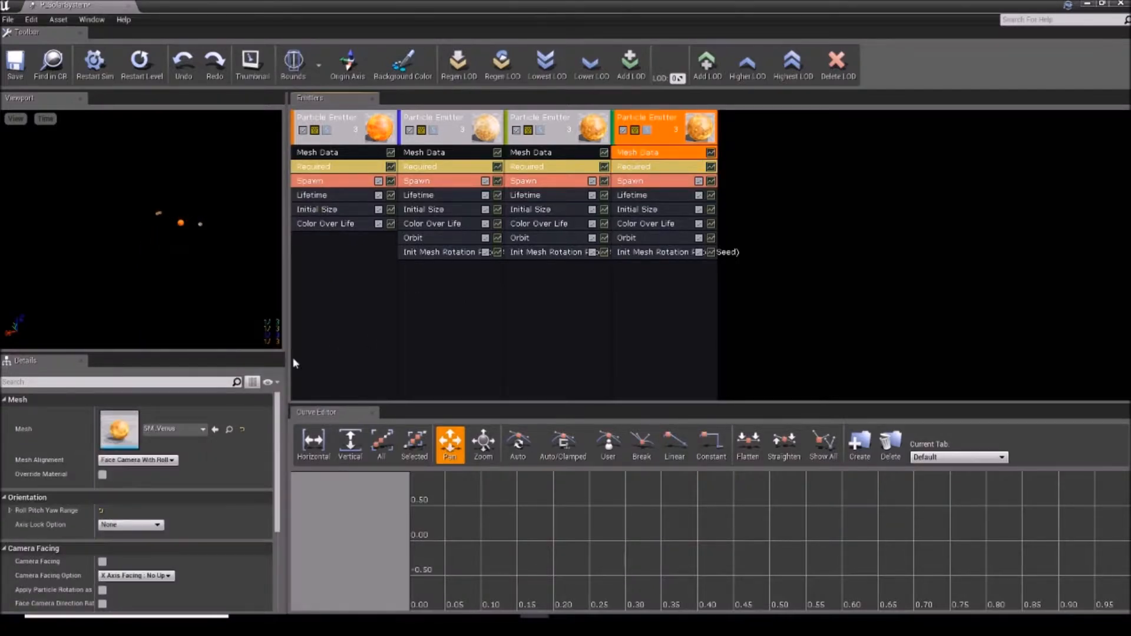
left_click(171, 431)
type("SM")
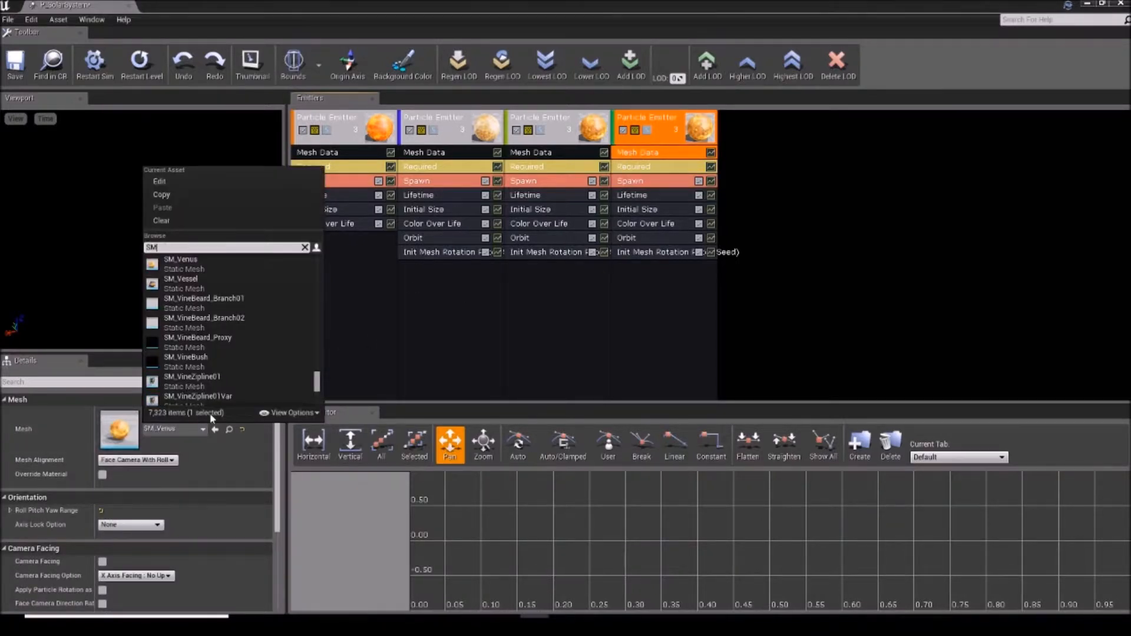
type("_earth")
left_click(212, 269)
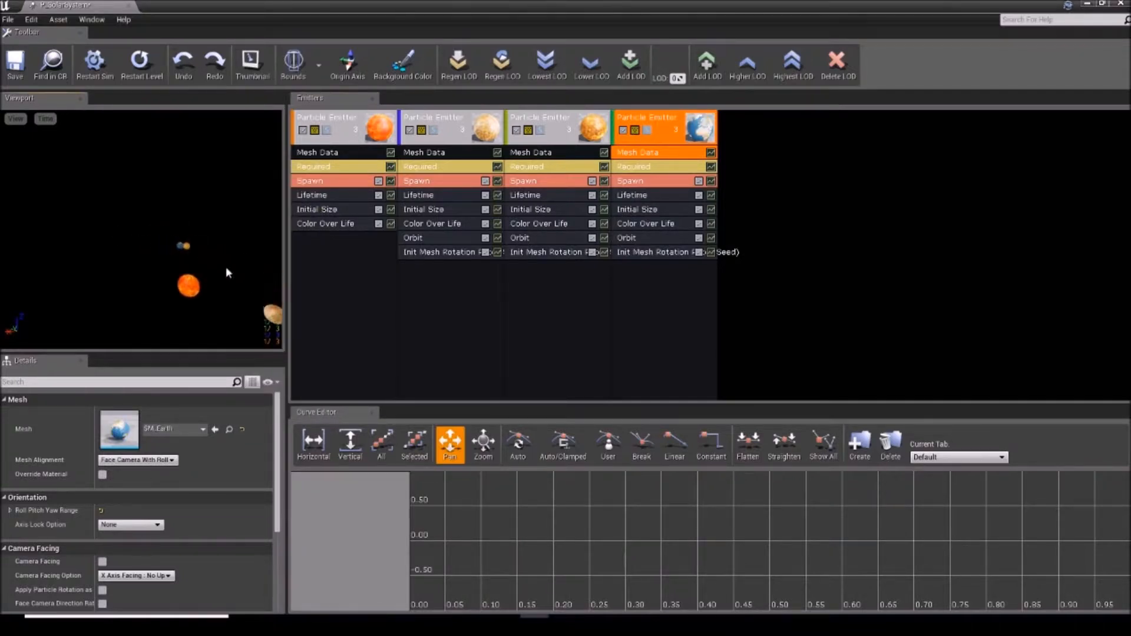
Set the Earth emitter's Start Rotation Rate to 0.5 on Z for both Max and Min.
left_click(646, 252)
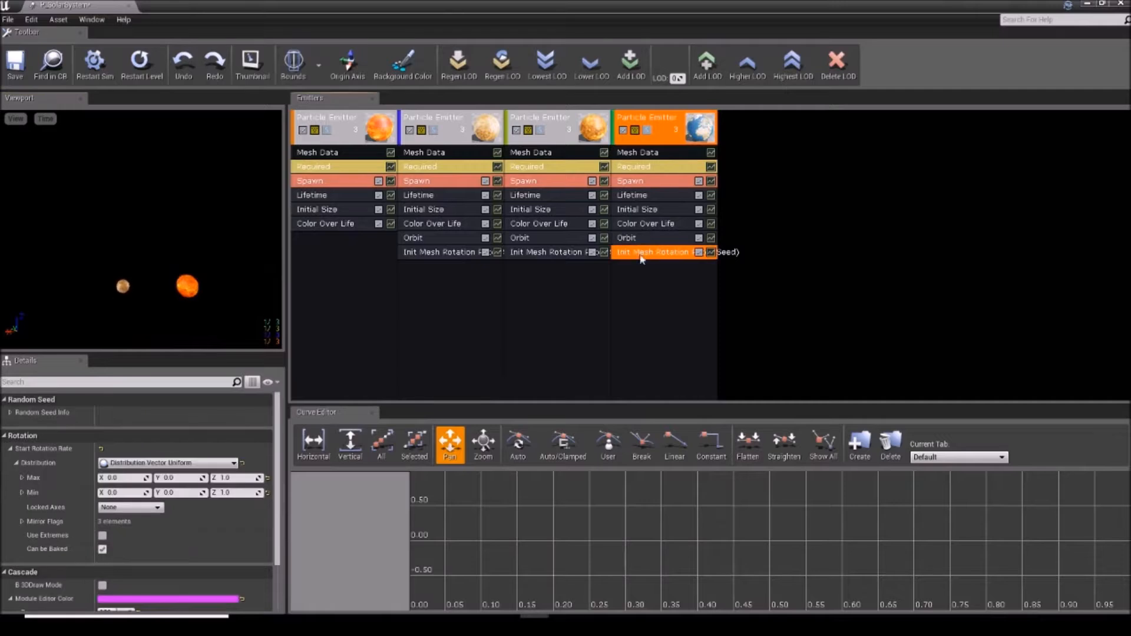
left_click(251, 493)
type("0.5")
key("Return")
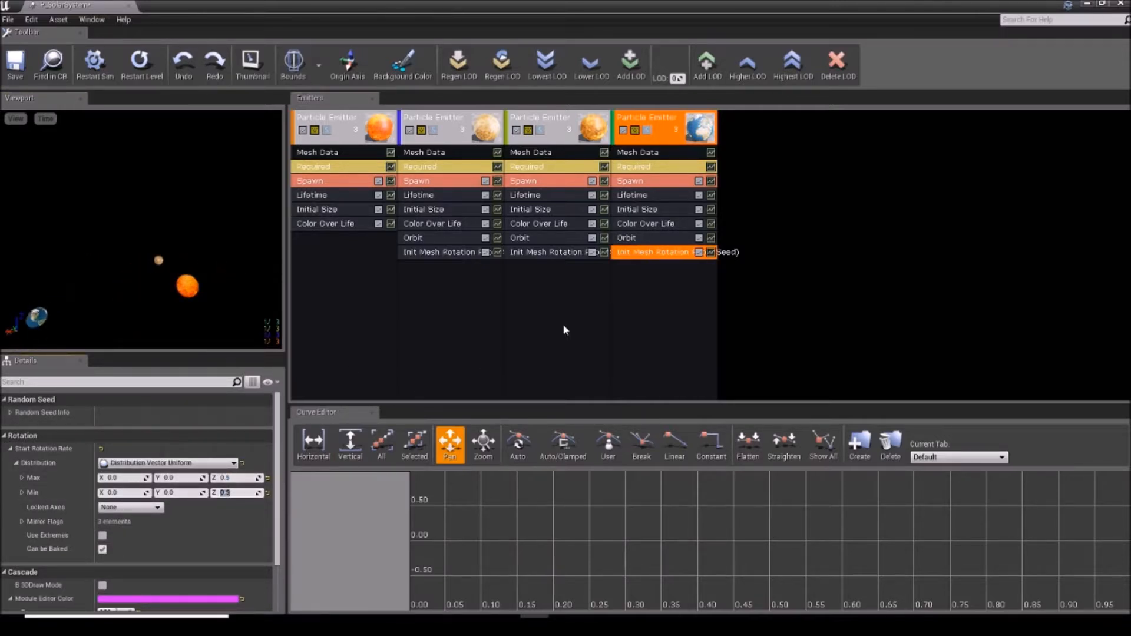
Set the Earth emitter's Orbit offset to 900 on Y for both the Max and Min values.
left_click(660, 197)
left_click(648, 237)
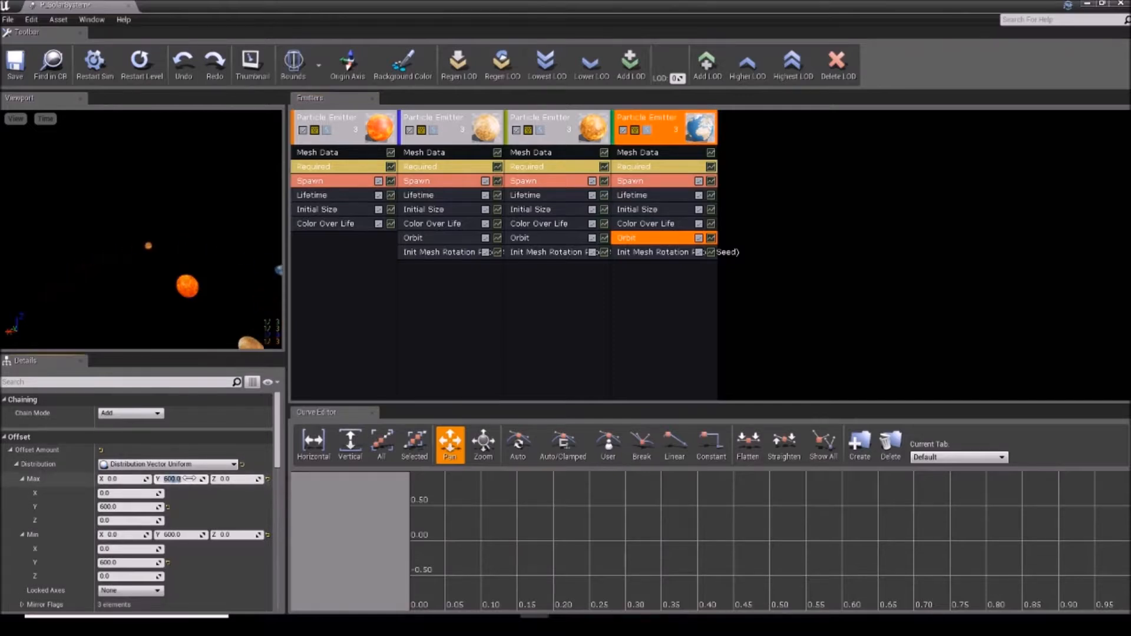
type("900")
key("Return")
left_click(189, 535)
type("900")
key("Return")
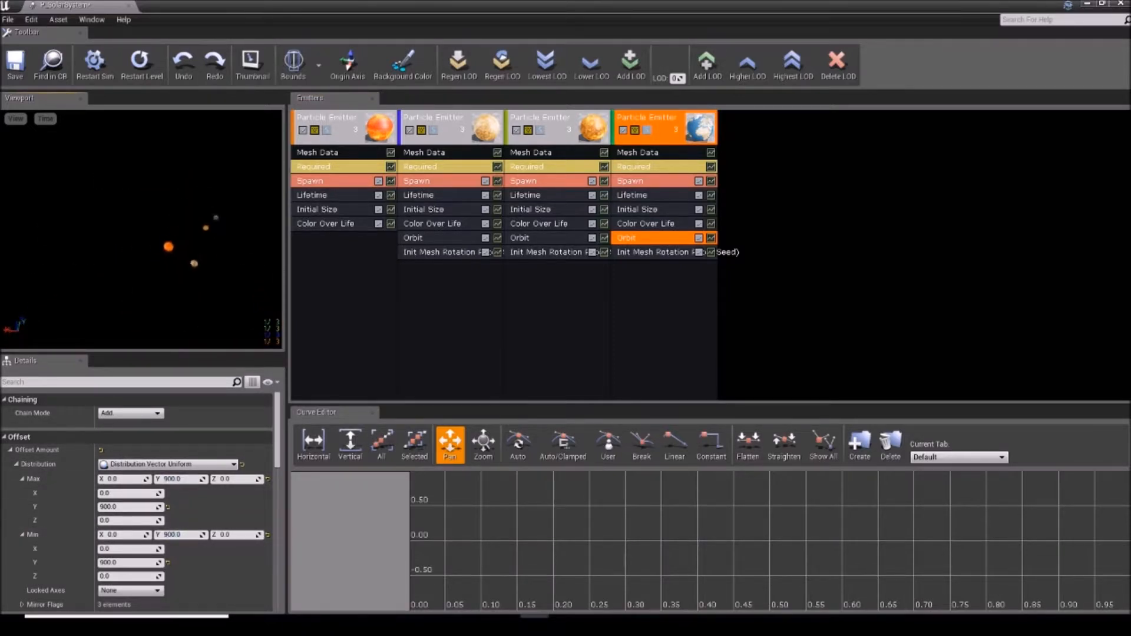
left_click_drag(166, 314, 187, 318)
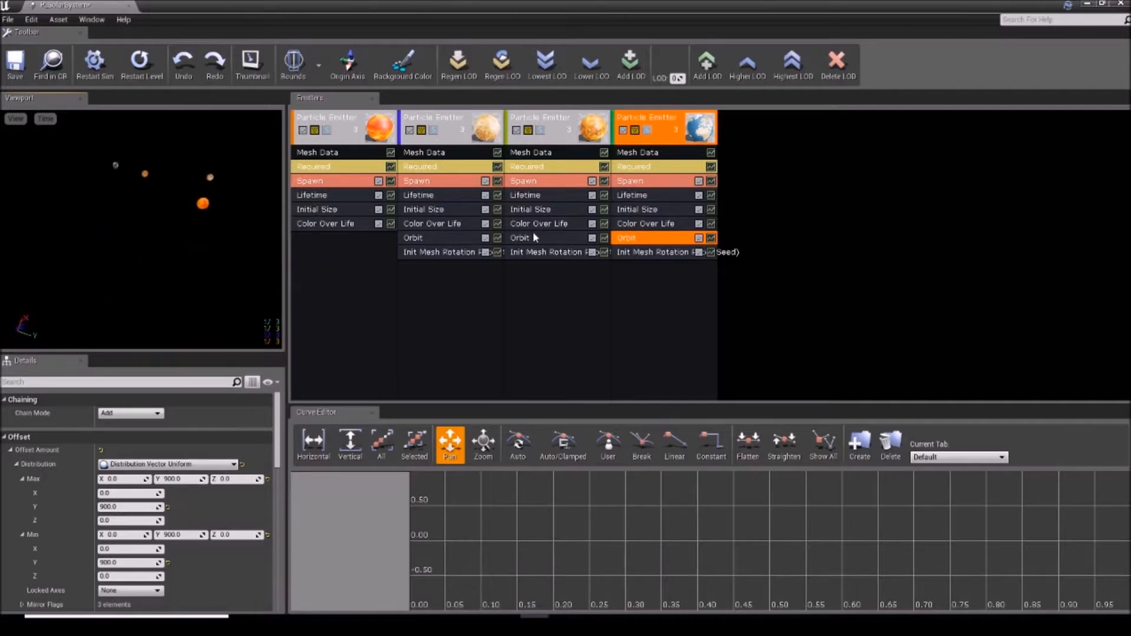
Set the Earth emitter's Orbit Rotation Amount to 0.2 and Rotation Rate Amount to 0.4 on Z for both Max and Min.
scroll(225, 514, "down", 5)
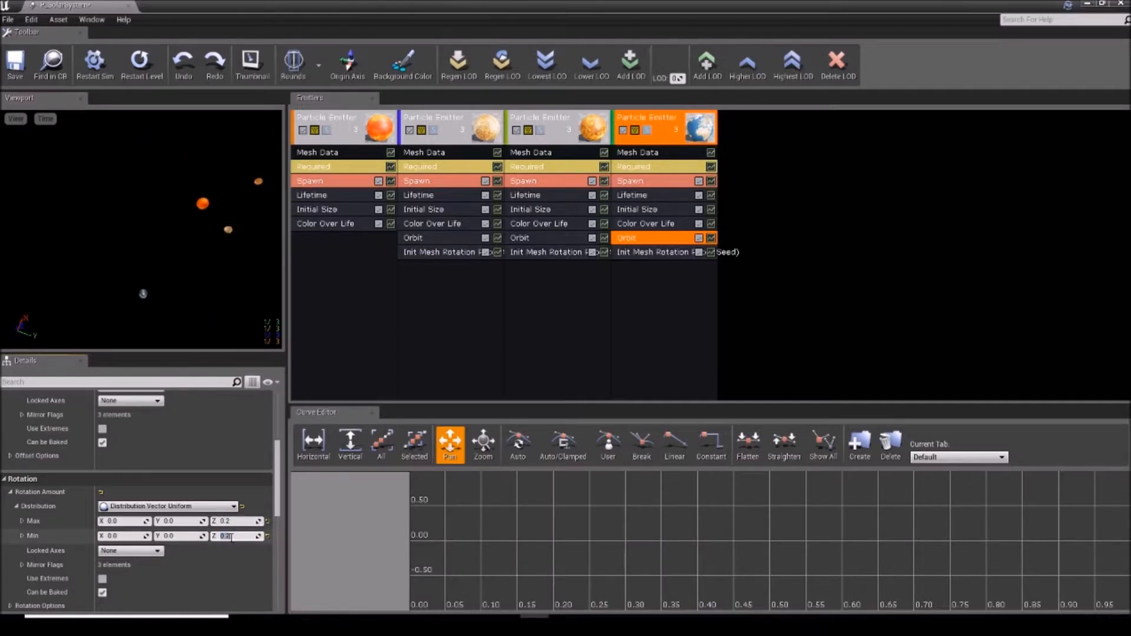
scroll(235, 535, "down", 3)
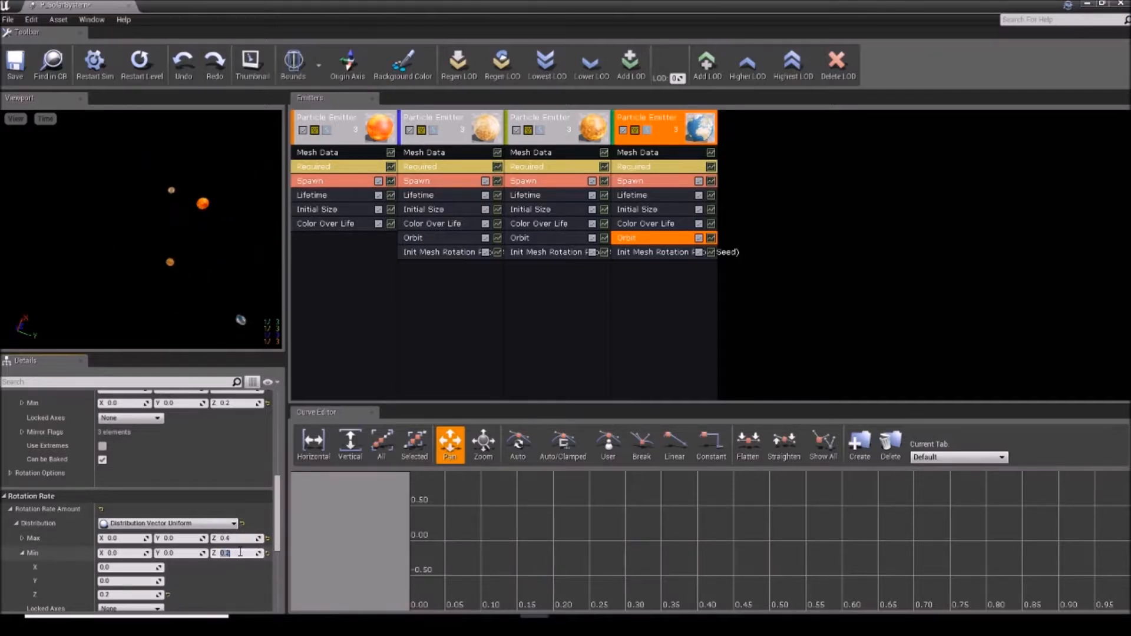
left_click_drag(141, 230, 184, 218)
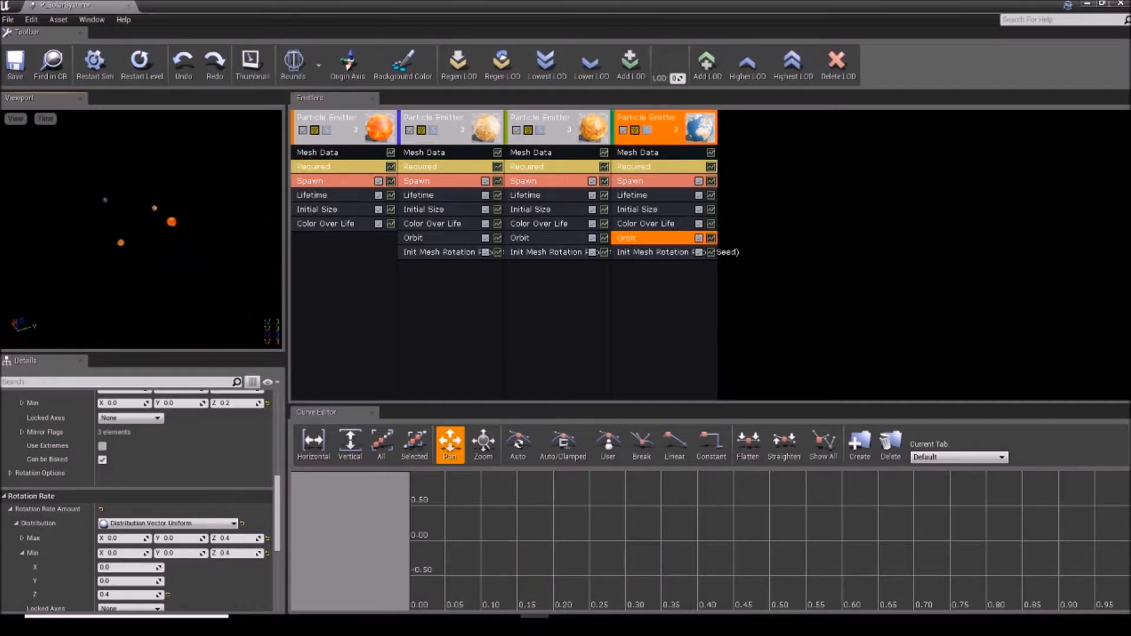
Duplicate the Earth emitter to create a fifth particle emitter.
left_click(578, 289)
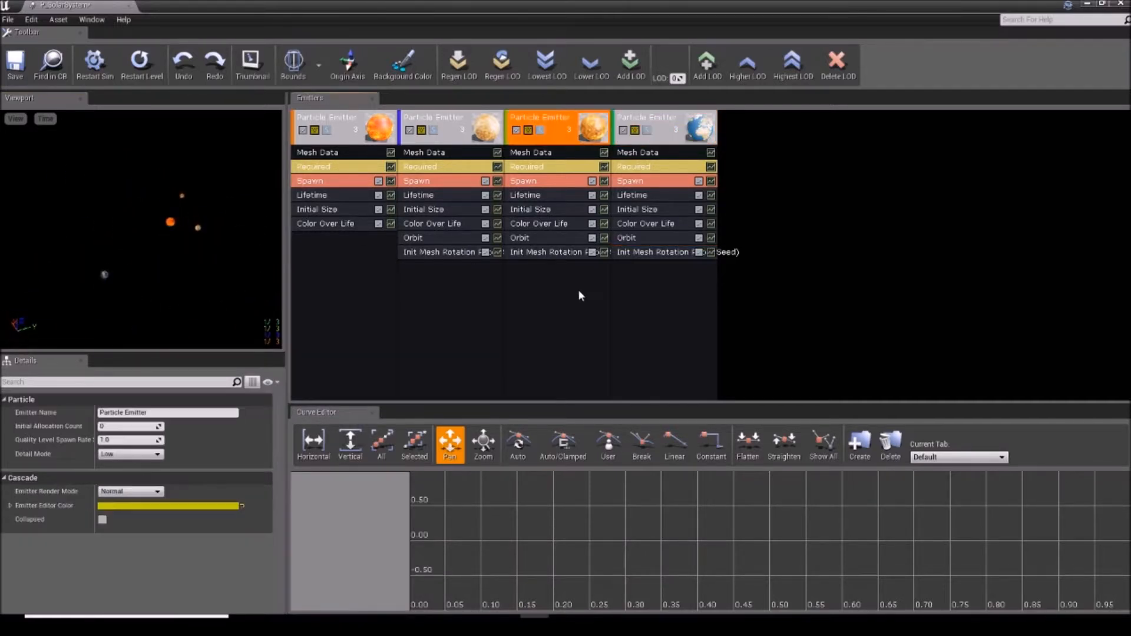
left_click(668, 141)
right_click(682, 130)
mouse_move(698, 135)
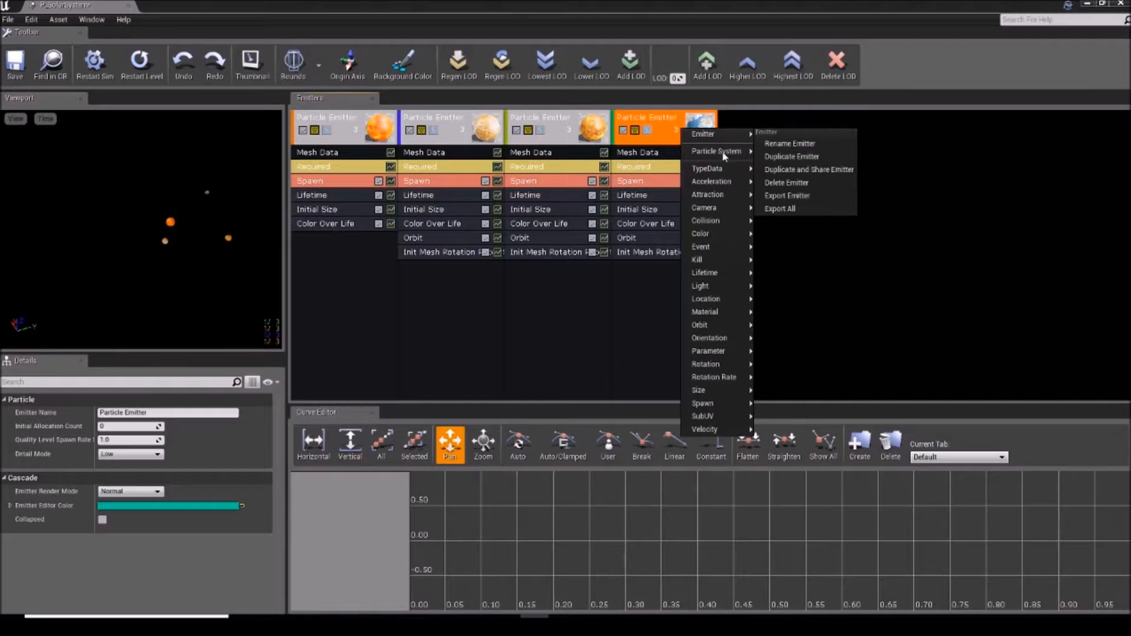
left_click(766, 156)
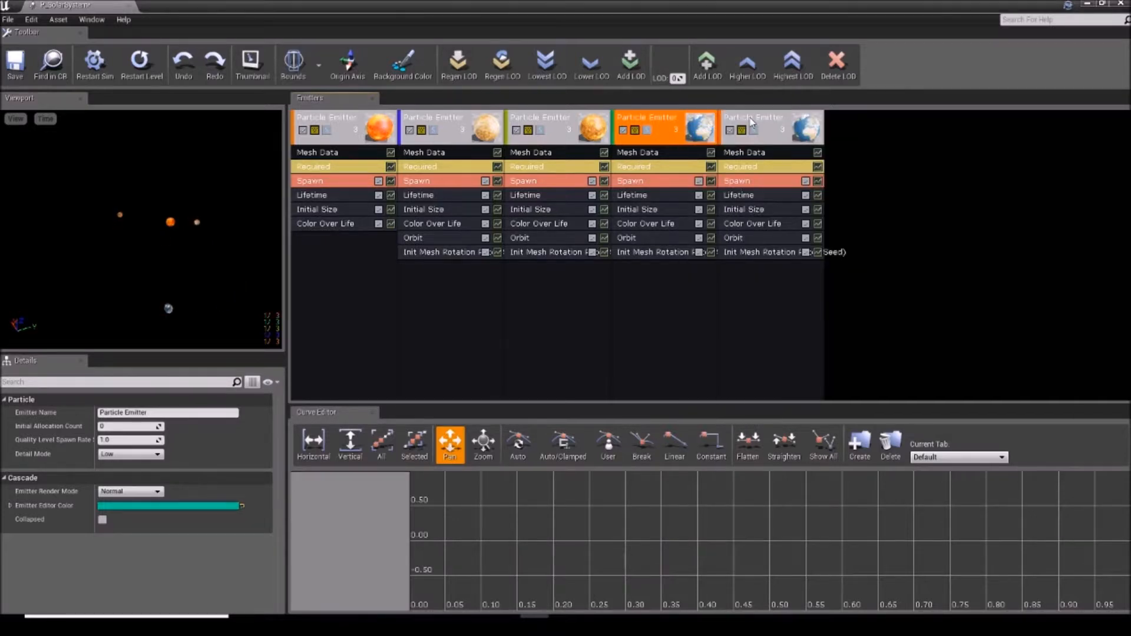
Assign the SM_Jupiter static mesh in the fifth emitter's Mesh Data module.
left_click(760, 167)
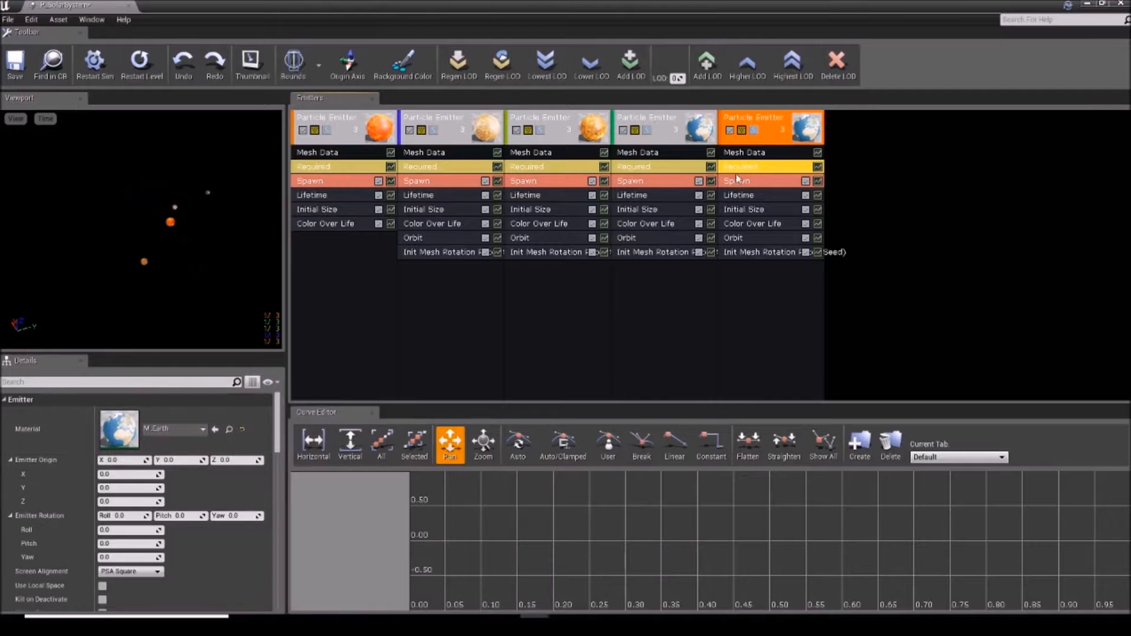
left_click(747, 155)
left_click(202, 429)
type("SM_")
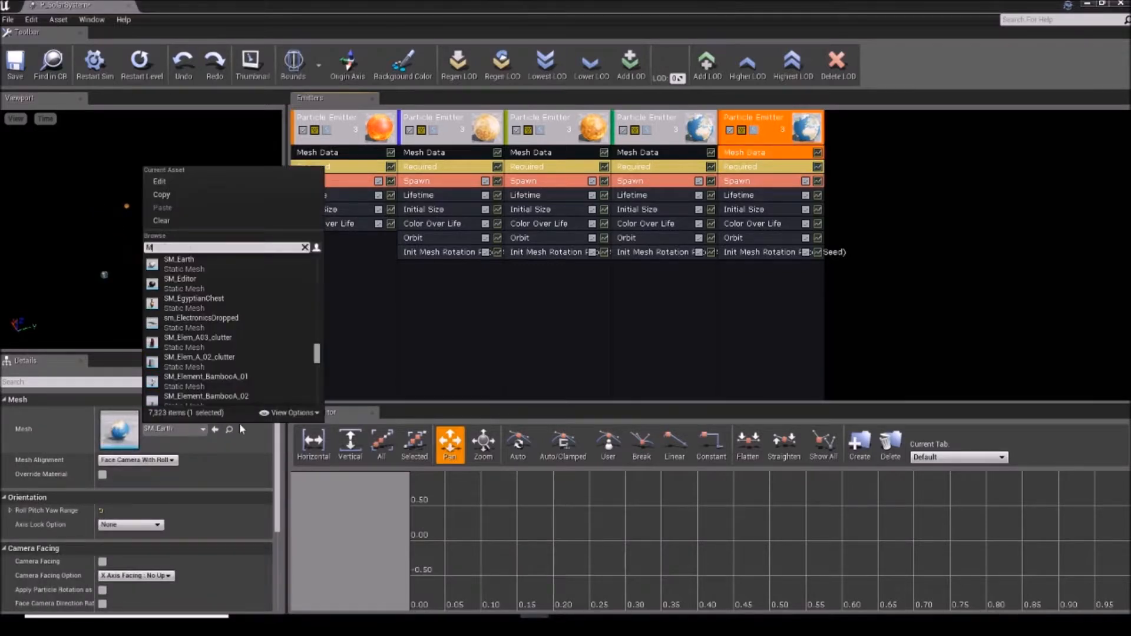
type("jupiter")
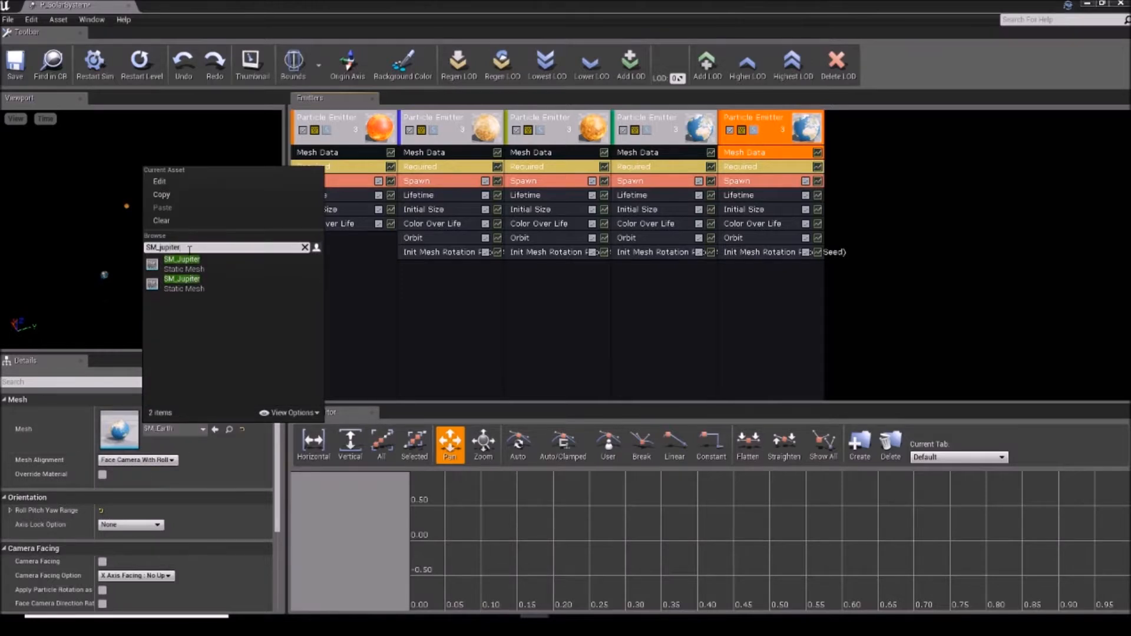
left_click(179, 262)
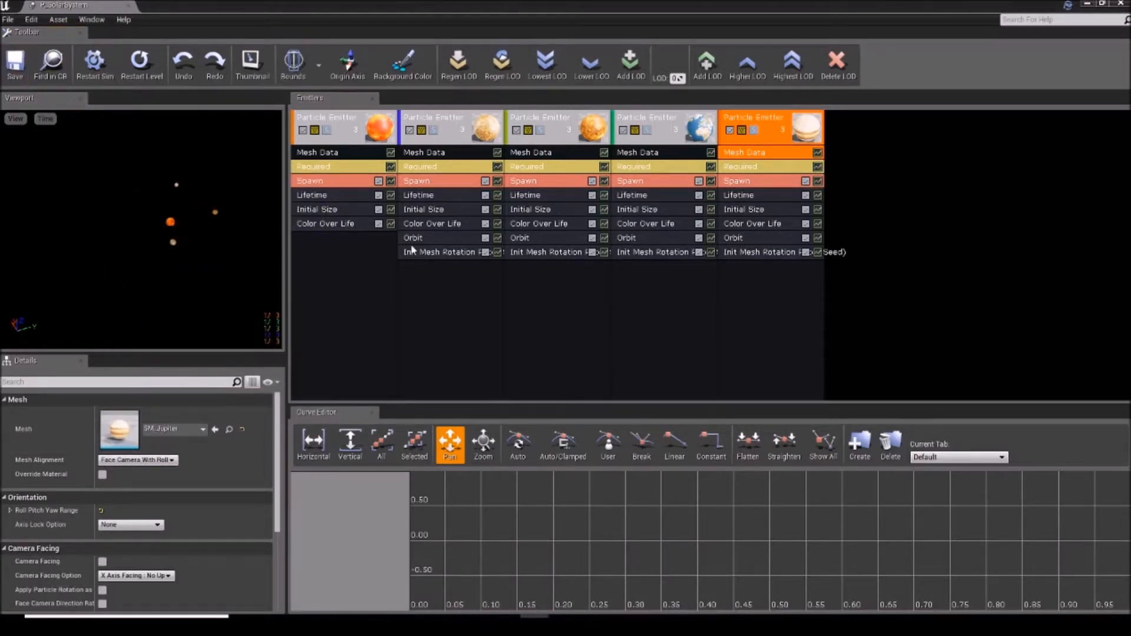
Assign the SM_Mars static mesh in the fifth emitter's Mesh Data module and save the particle system.
right_click(372, 252)
left_click(792, 153)
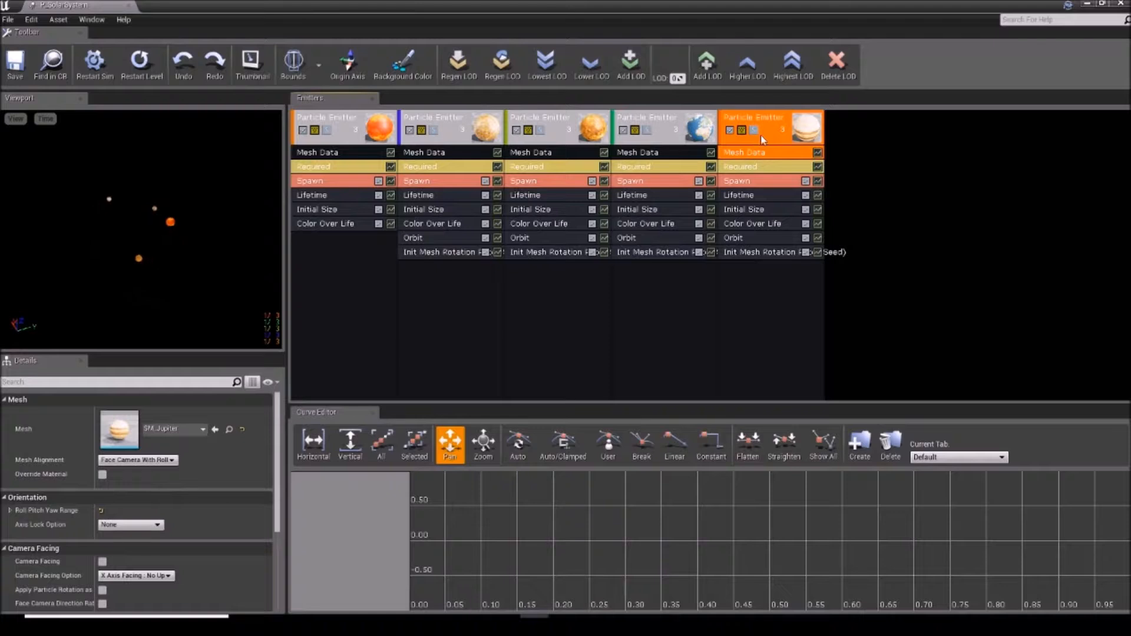
left_click(175, 429)
type("SM")
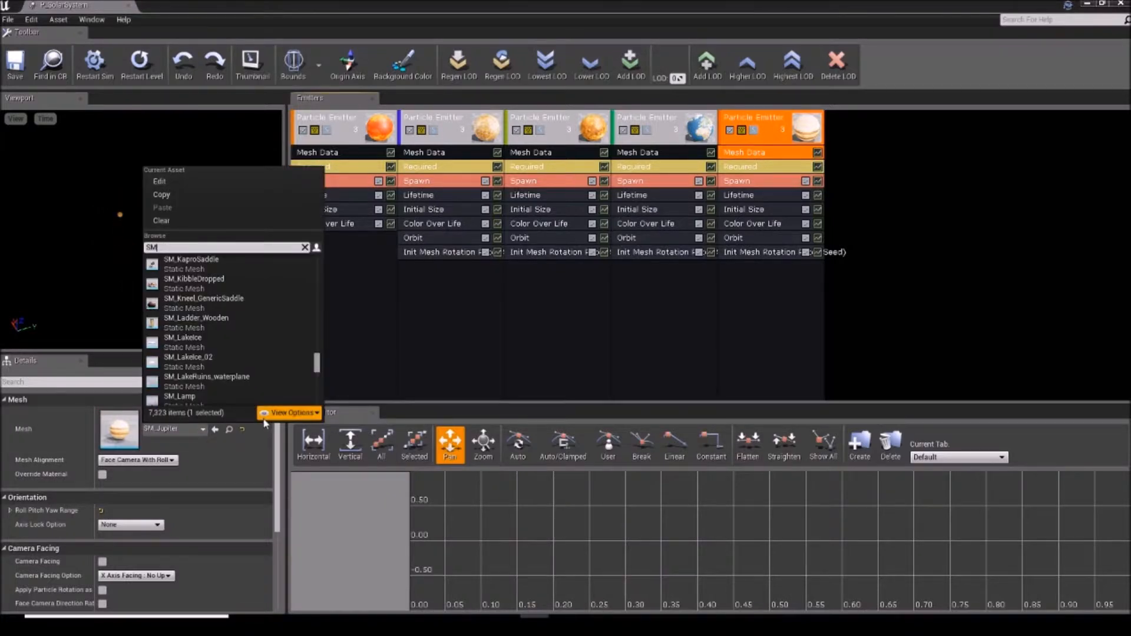
type("_mars")
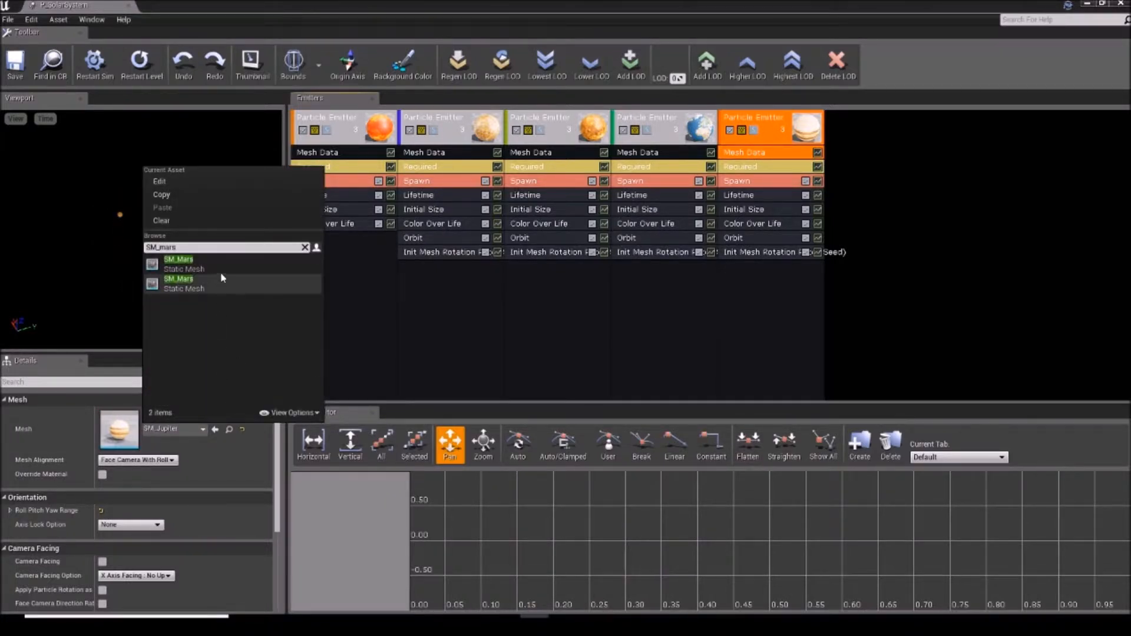
left_click(227, 277)
key("ctrl+s")
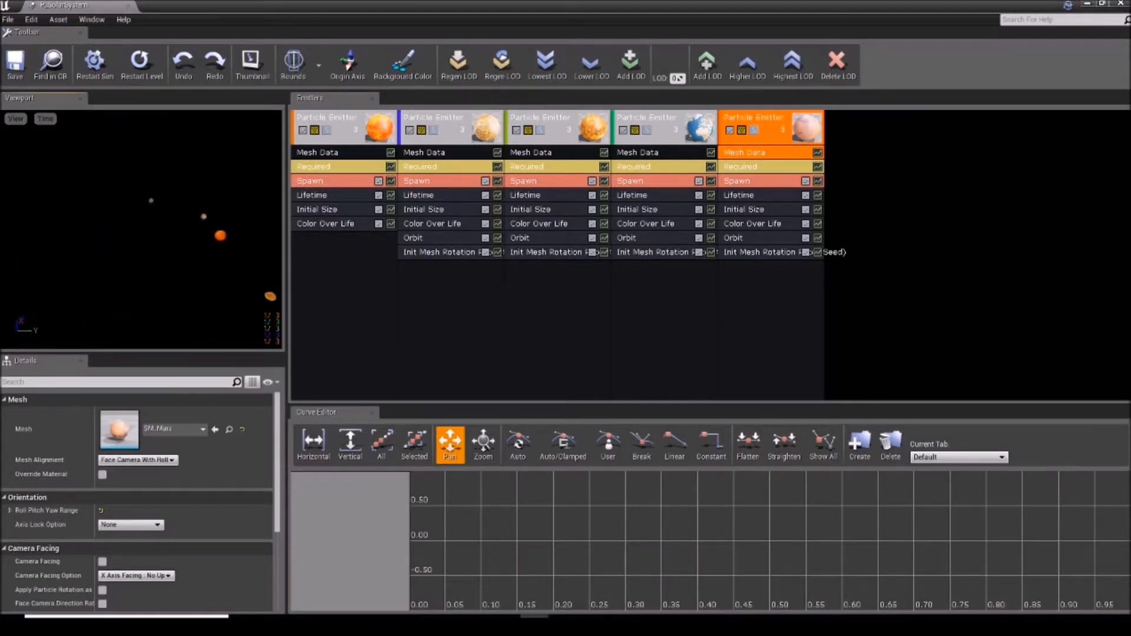
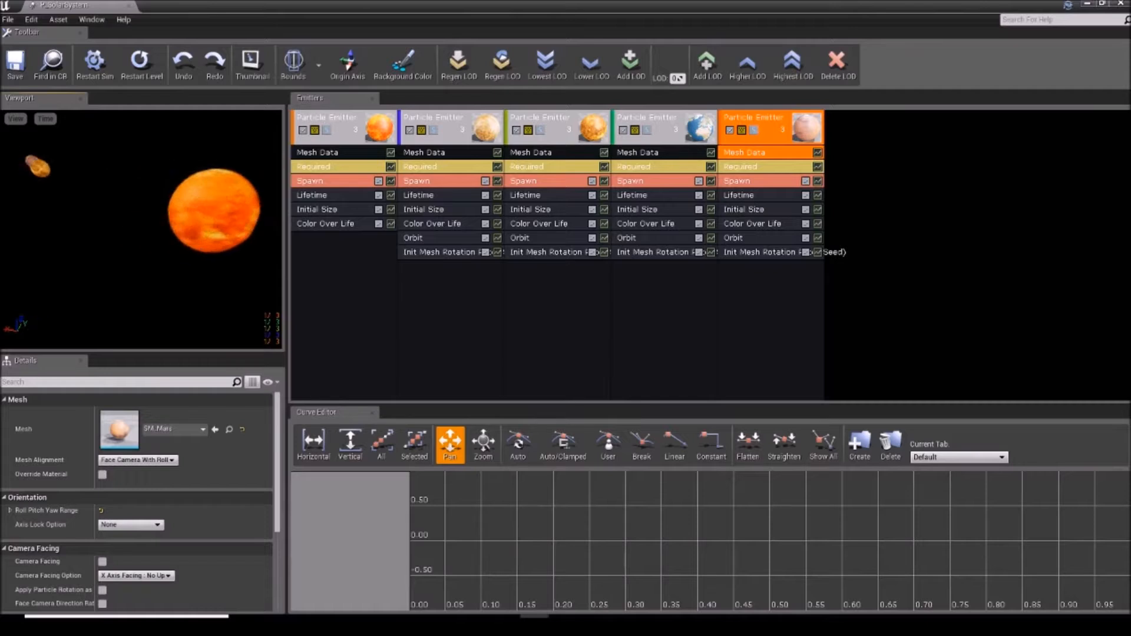
Add a new particle sprite emitter and assign the m_flare_01 material in its Required module.
right_click(857, 167)
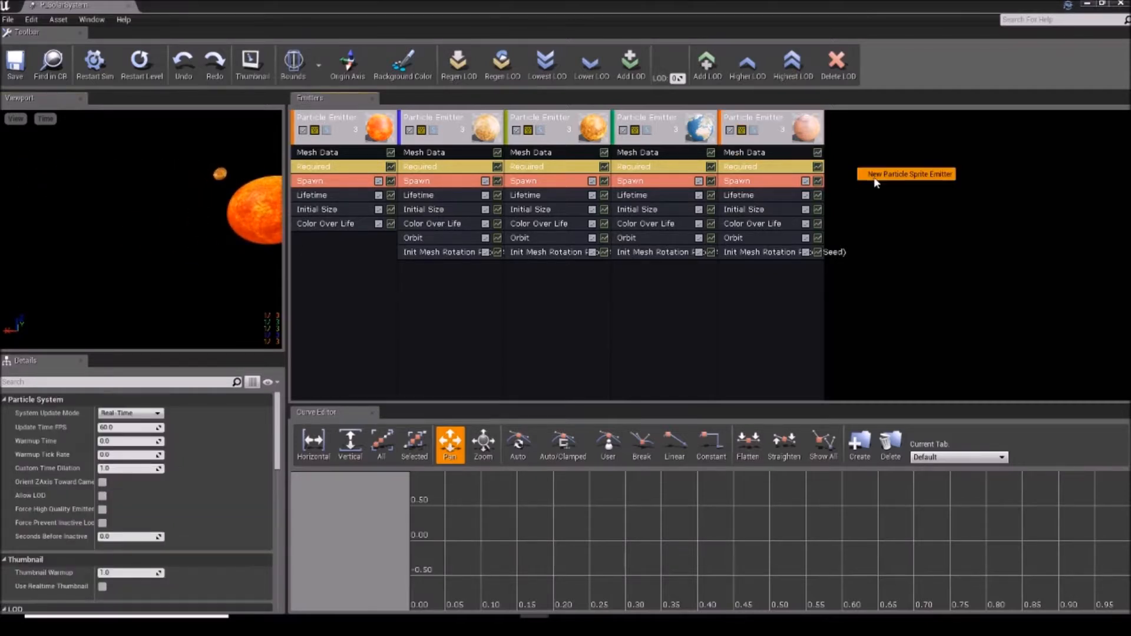
left_click(872, 173)
left_click(867, 167)
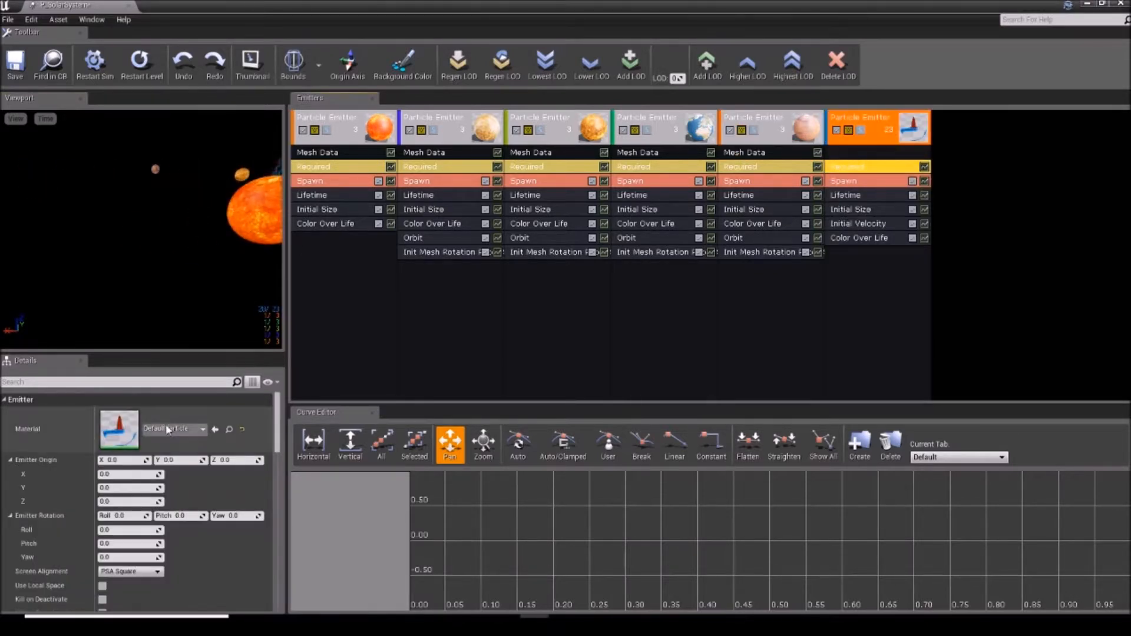
scroll(145, 453, "down", 5)
scroll(145, 453, "up", 5)
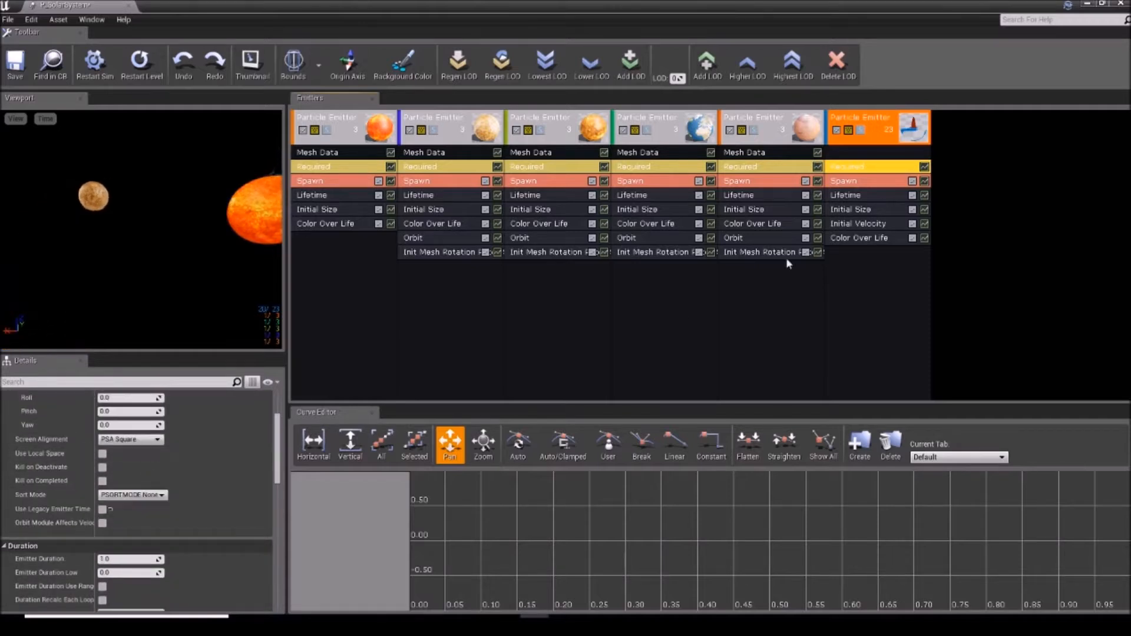
left_click(165, 429)
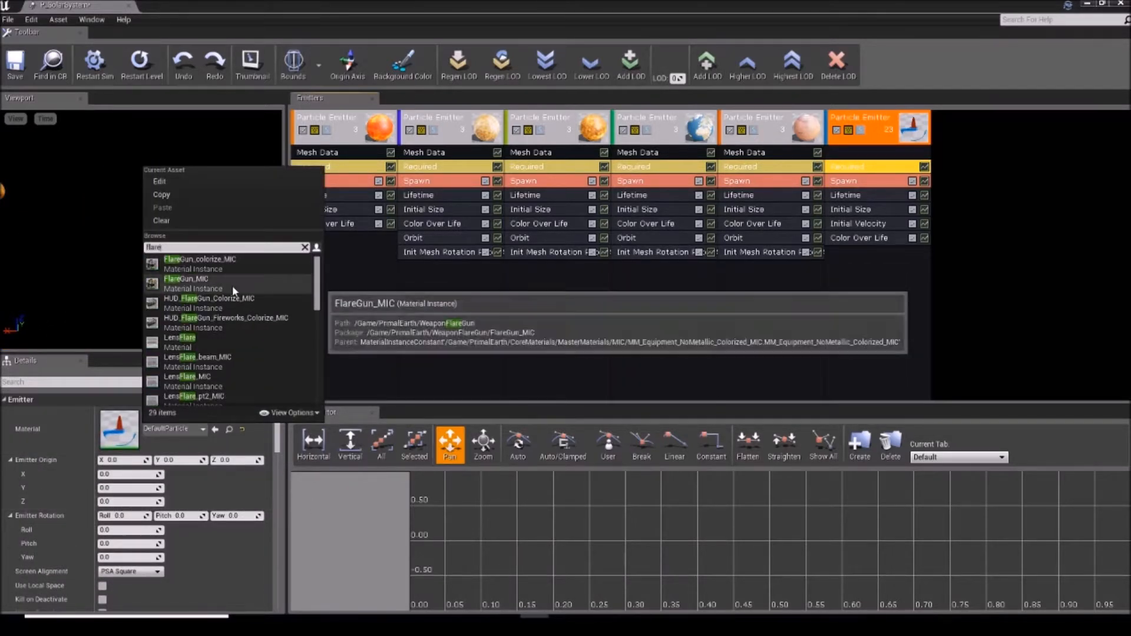
type("m_")
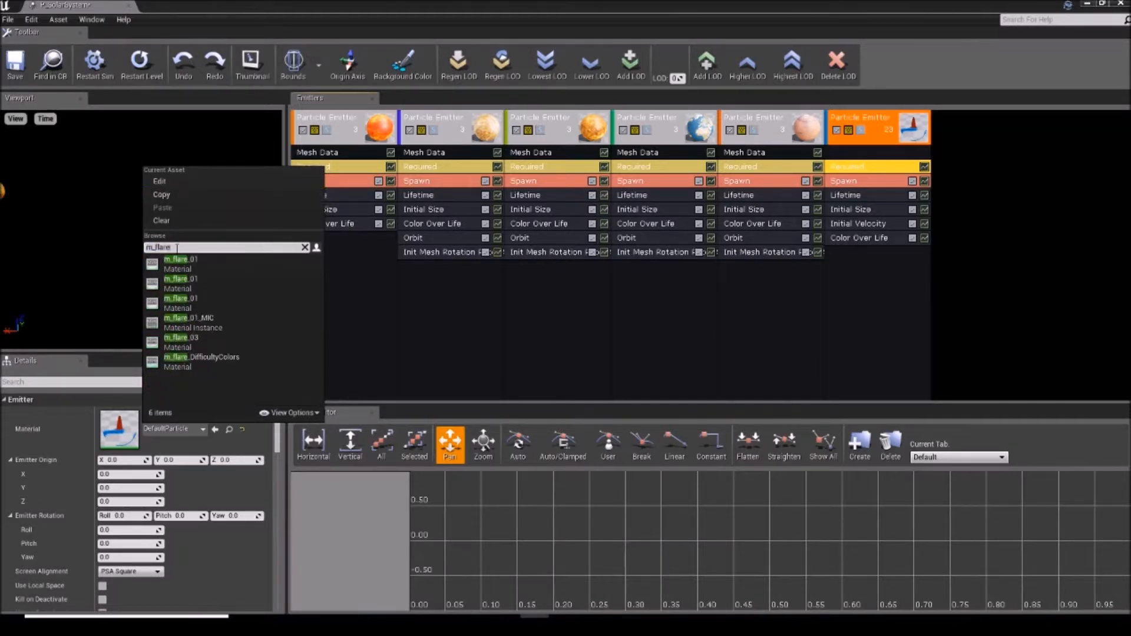
left_click(182, 263)
left_click_drag(182, 253, 142, 253)
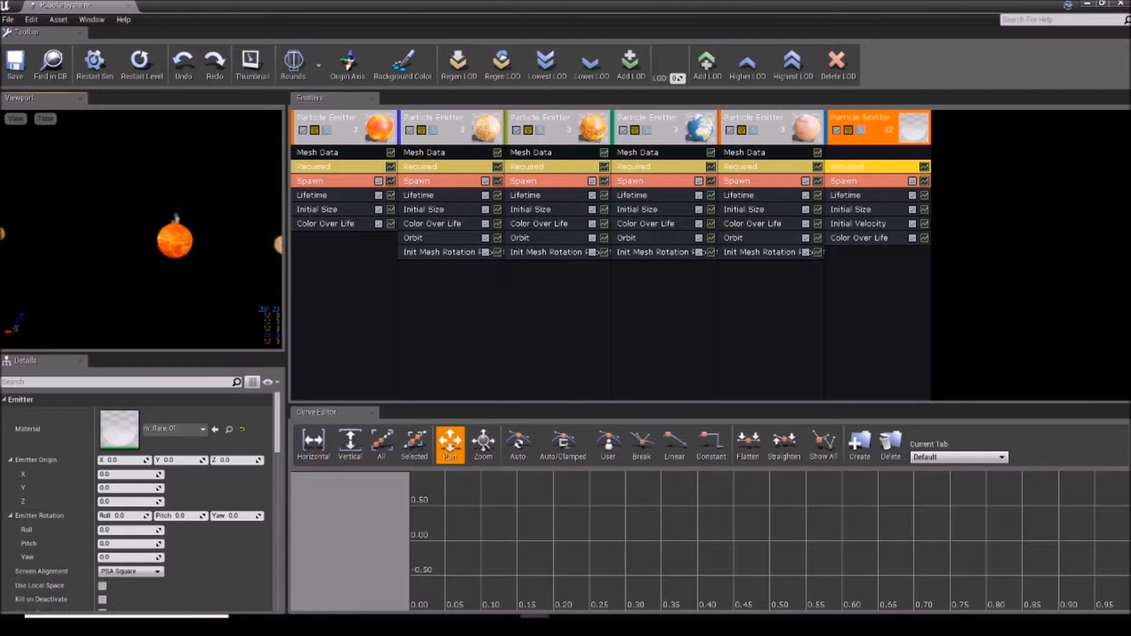
Delete the flare emitter's Initial Velocity module and set its Screen Alignment to PSA Rectangle.
left_click(871, 224)
key("Delete")
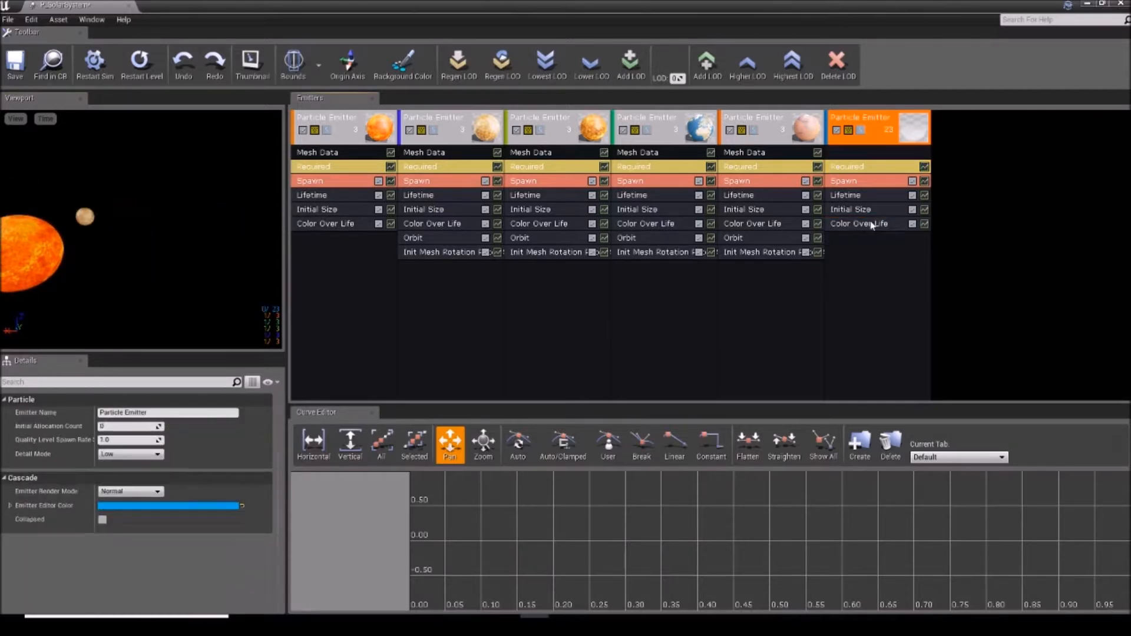
left_click(849, 209)
scroll(141, 495, "down", 1)
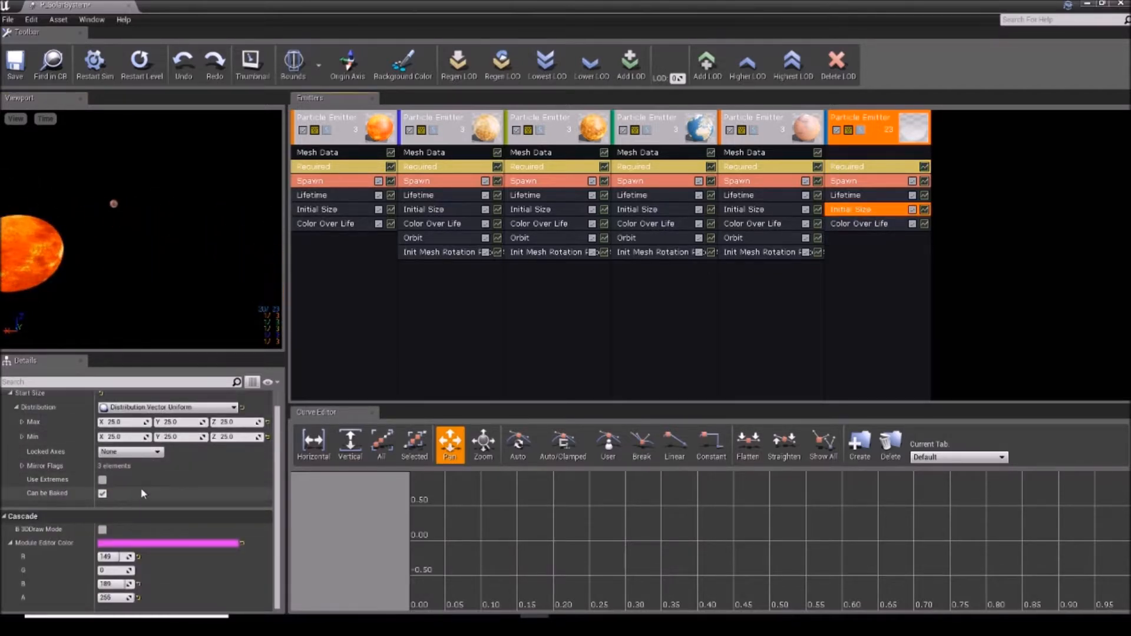
left_click(896, 167)
left_click(137, 543)
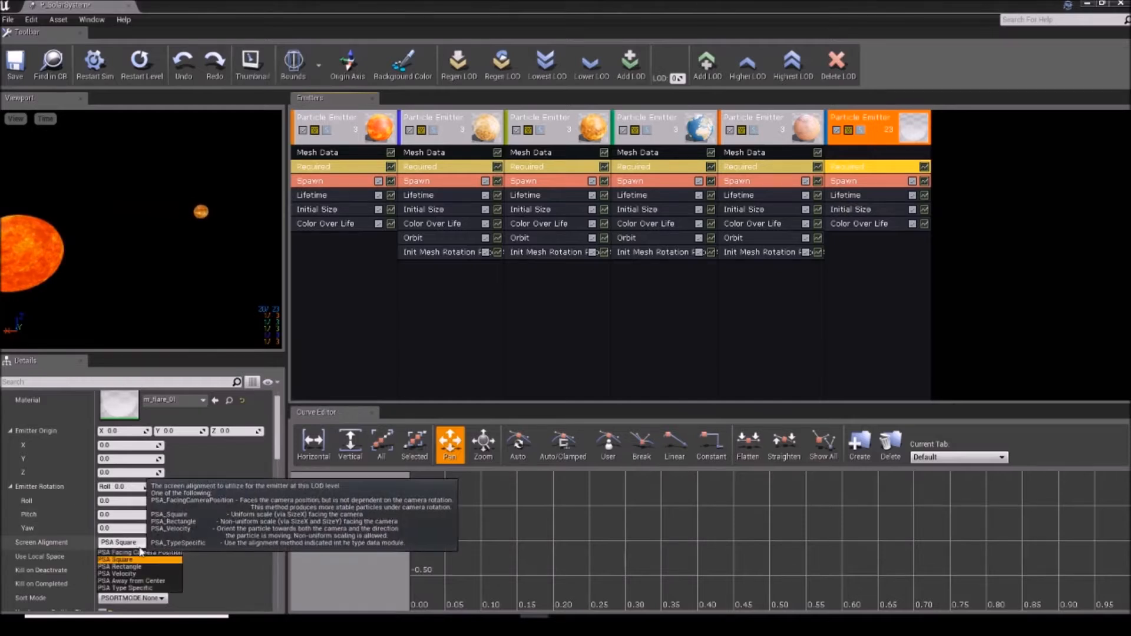
left_click(120, 567)
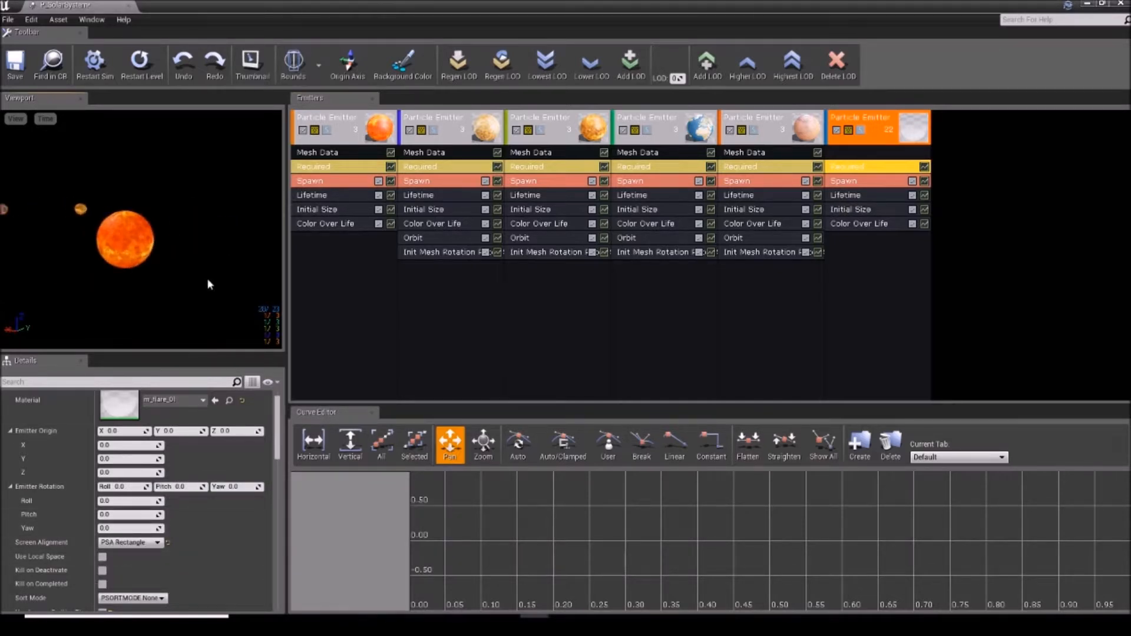
Set the flare emitter's Initial Size to 100 on X and 5 on Y for both Max and Min.
left_click(865, 209)
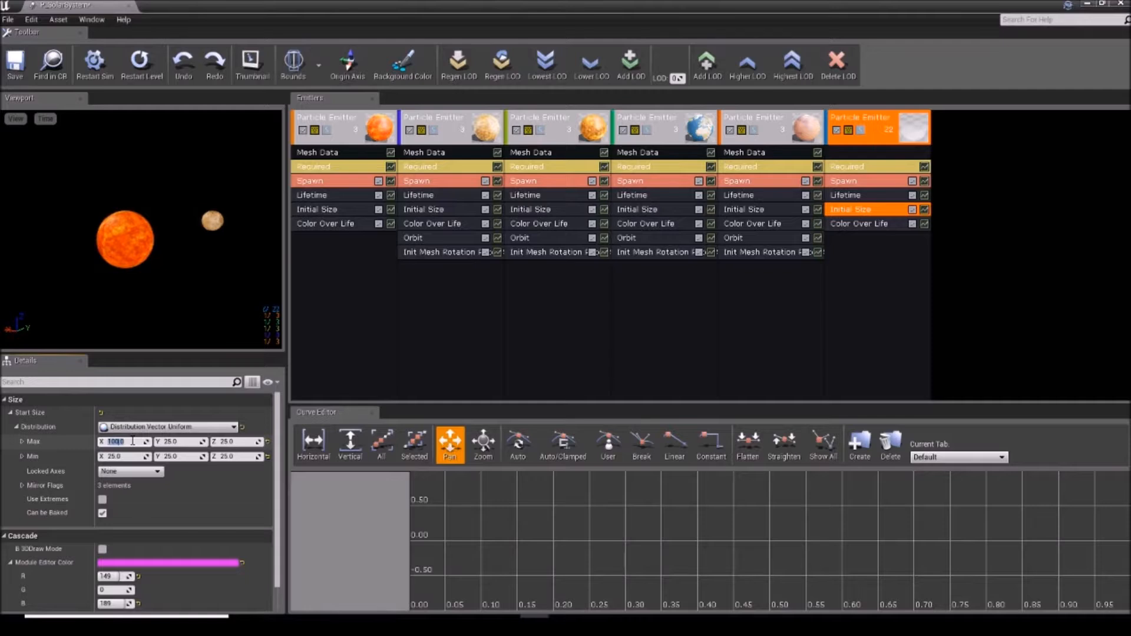
left_click(128, 456)
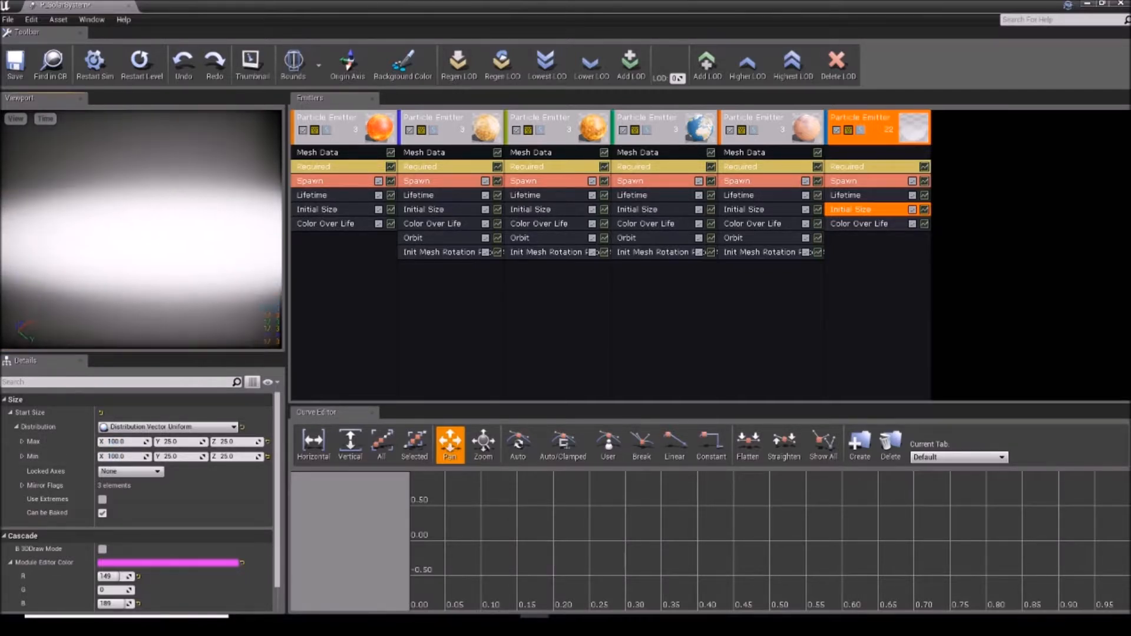
left_click_drag(161, 303, 195, 266)
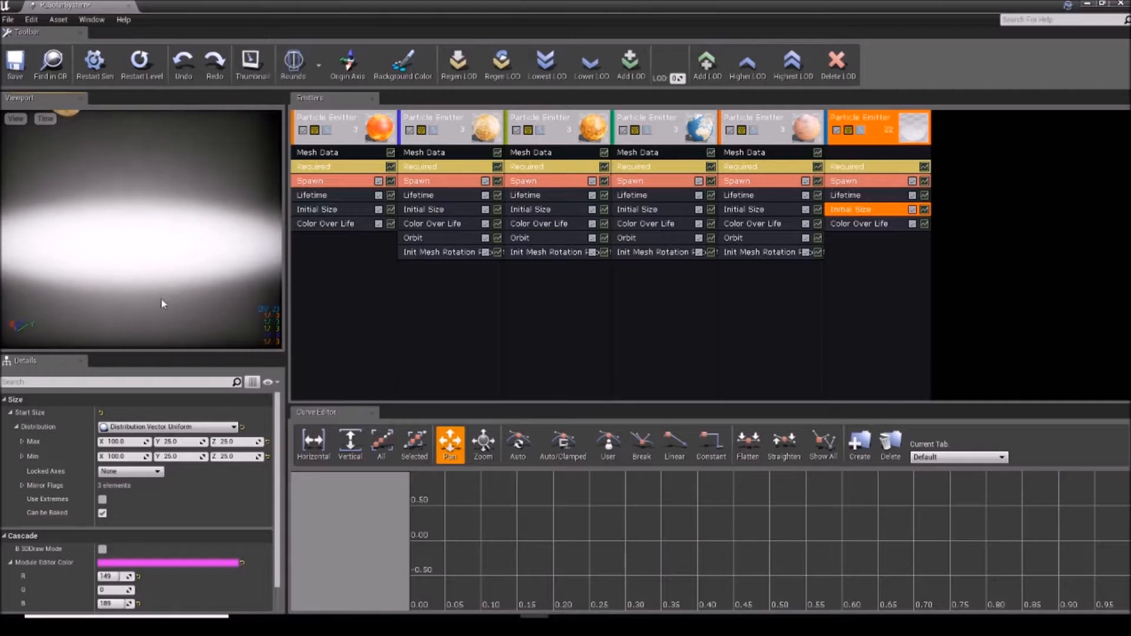
left_click(177, 442)
type("5")
left_click(172, 456)
type("5")
key("Return")
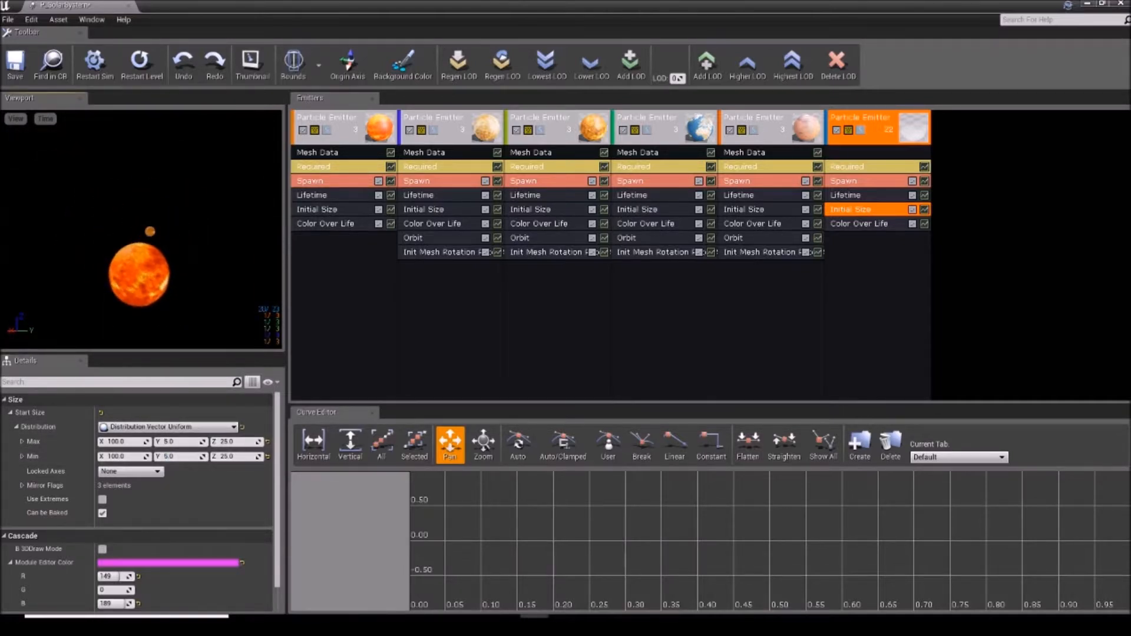
Set the X value of the flare emitter's Initial Size to 400 for both Max and Min.
left_click(124, 442)
type("400")
left_click(122, 456)
type("4")
key("Return")
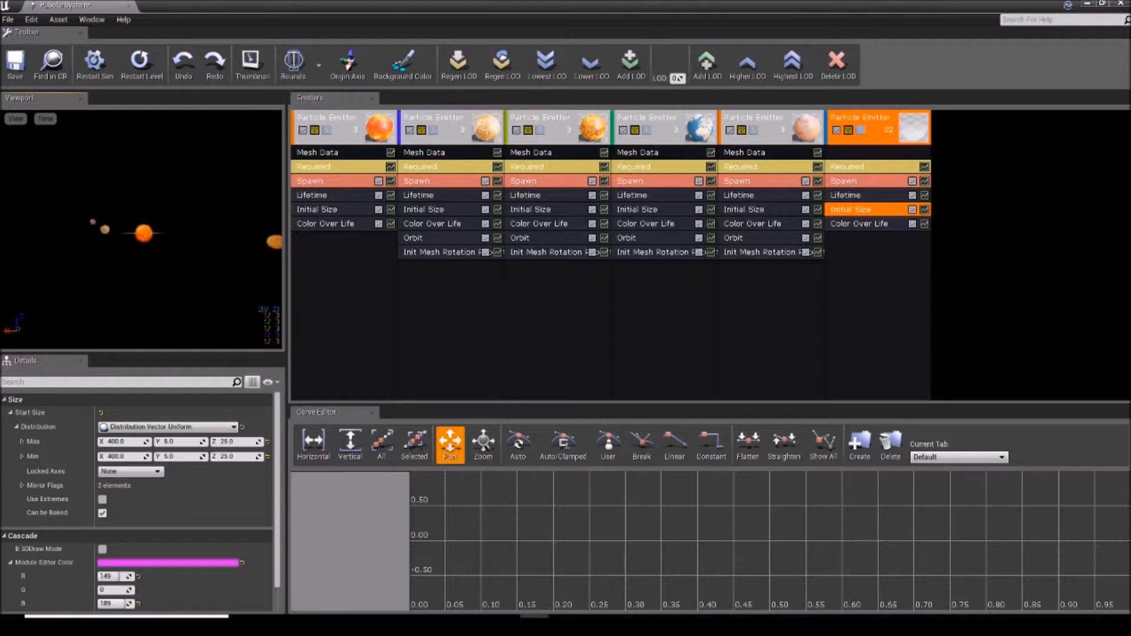
Add an Initial Rotation module to the flare emitter and check the rays around the sun.
right_click(861, 245)
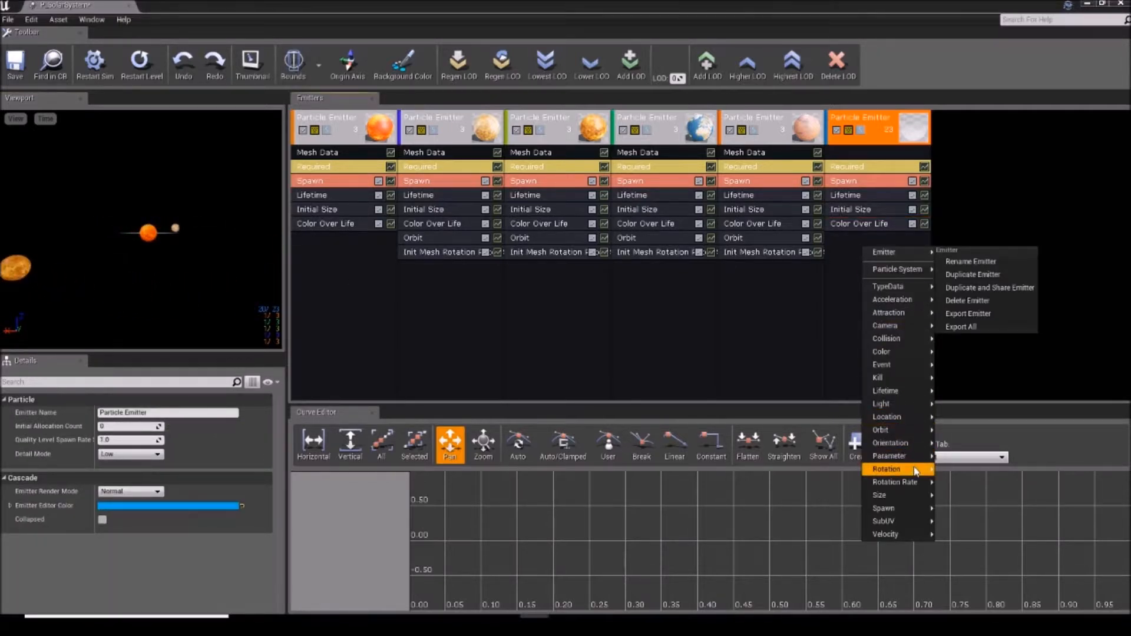
mouse_move(918, 471)
left_click(969, 469)
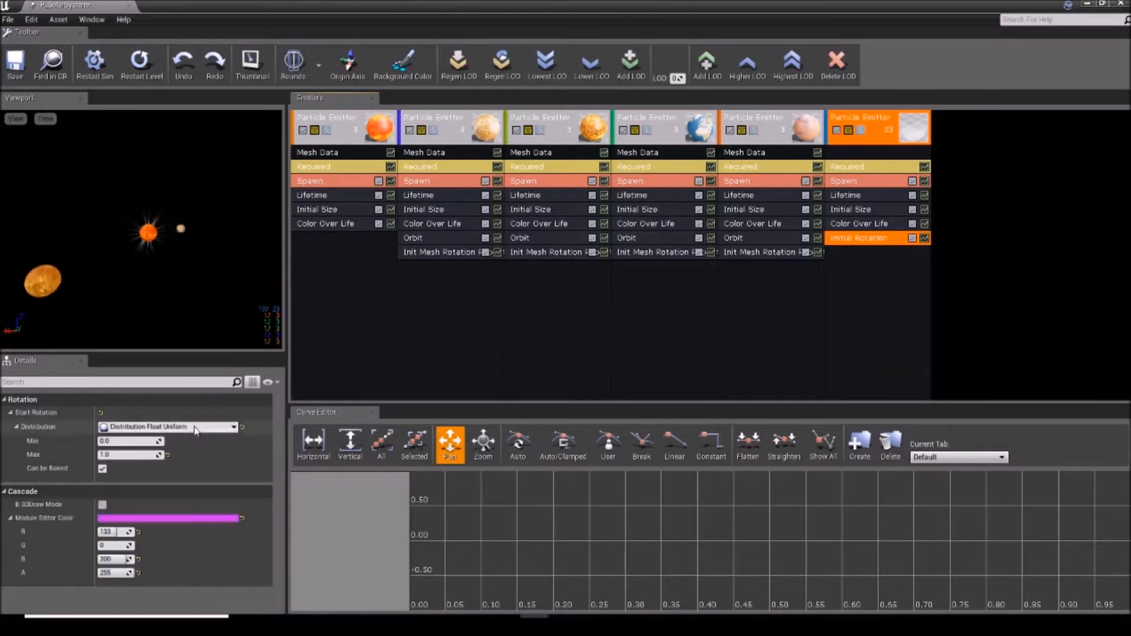
left_click_drag(182, 265, 106, 265)
right_click_drag(183, 265, 183, 218)
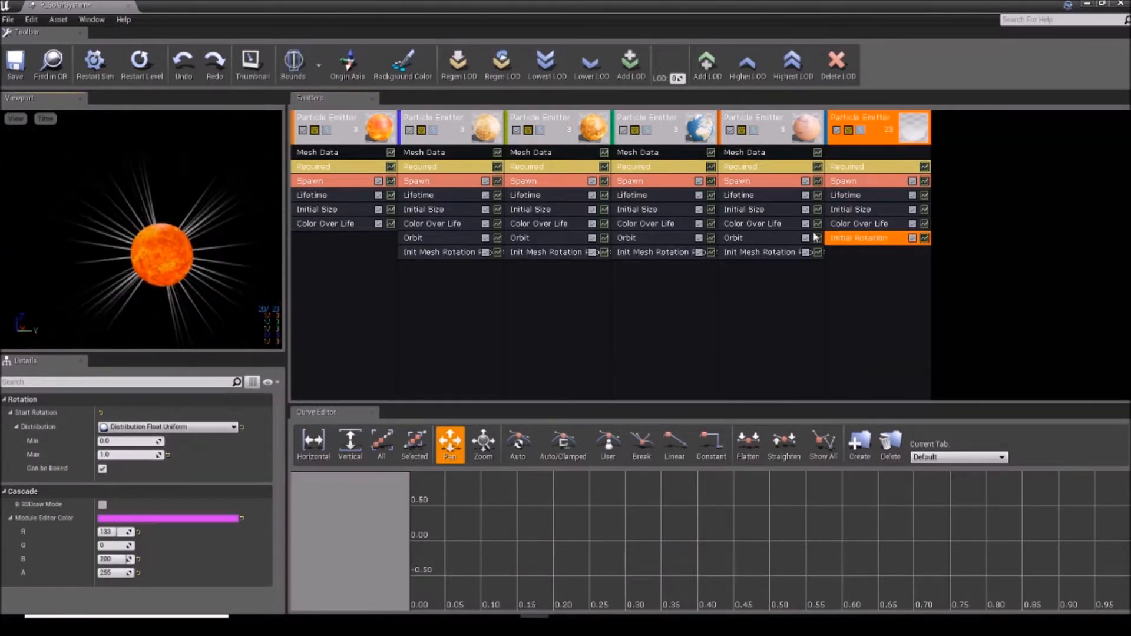
Set the Out Val of point 0 in the flare emitter's Color Over Life to 3 on both X and Y.
left_click(860, 223)
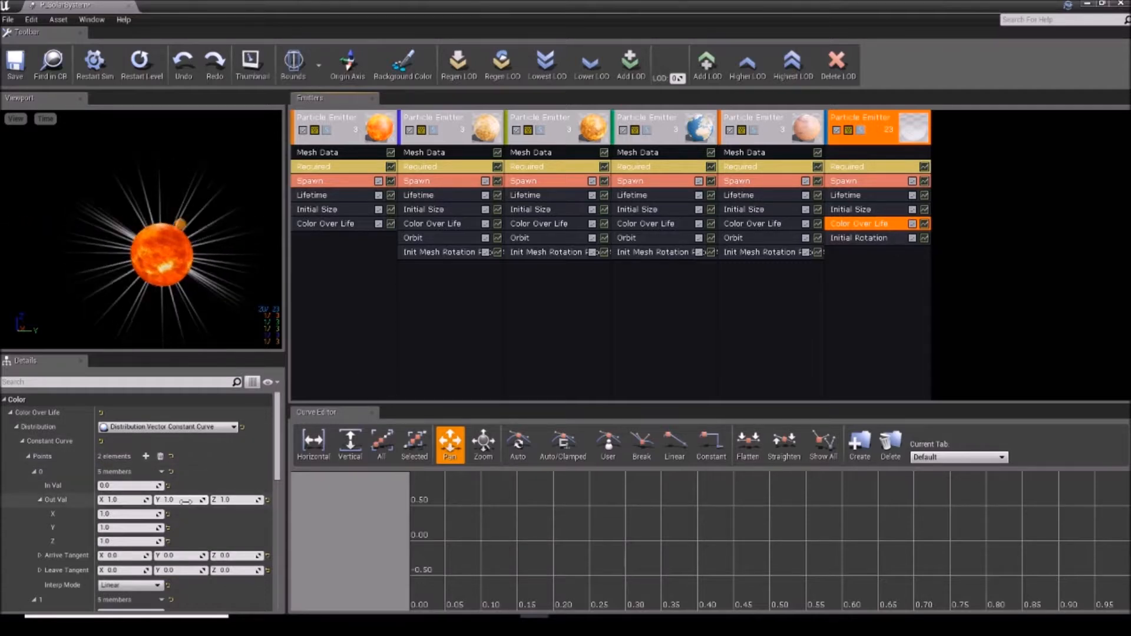
scroll(118, 424, "down", 3)
left_click(169, 424)
type("3")
key("Return")
left_click(135, 424)
type("3")
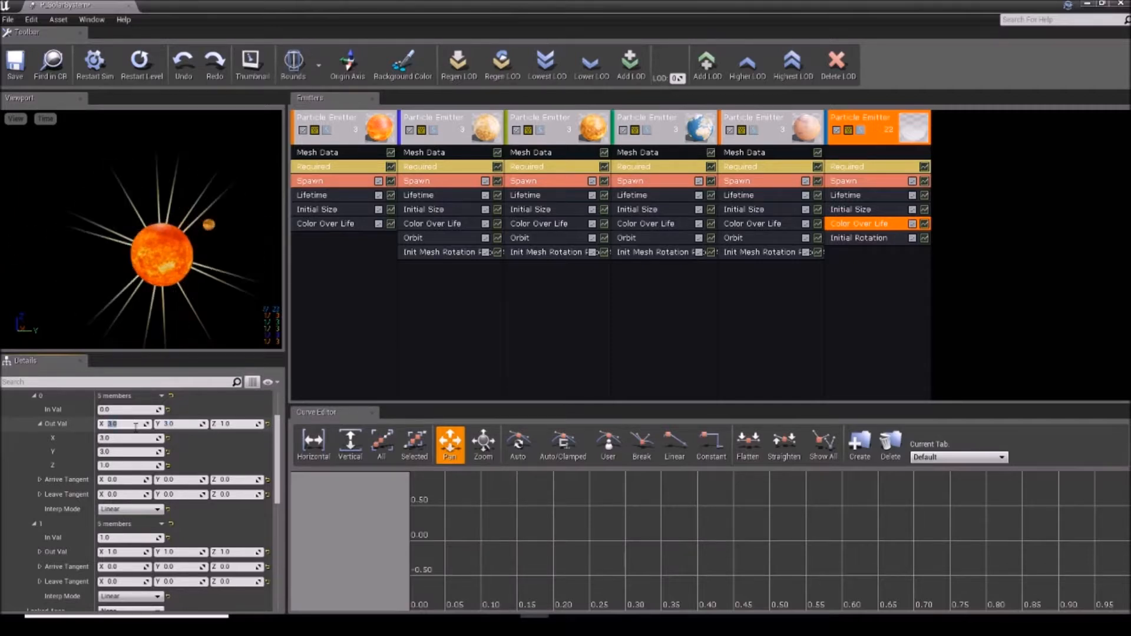
Set the Out Val of point 1 in the flare emitter's Color Over Life to 5 on X and 3 on Y.
key("Return")
left_click(122, 552)
type("5")
left_click(178, 552)
type("3")
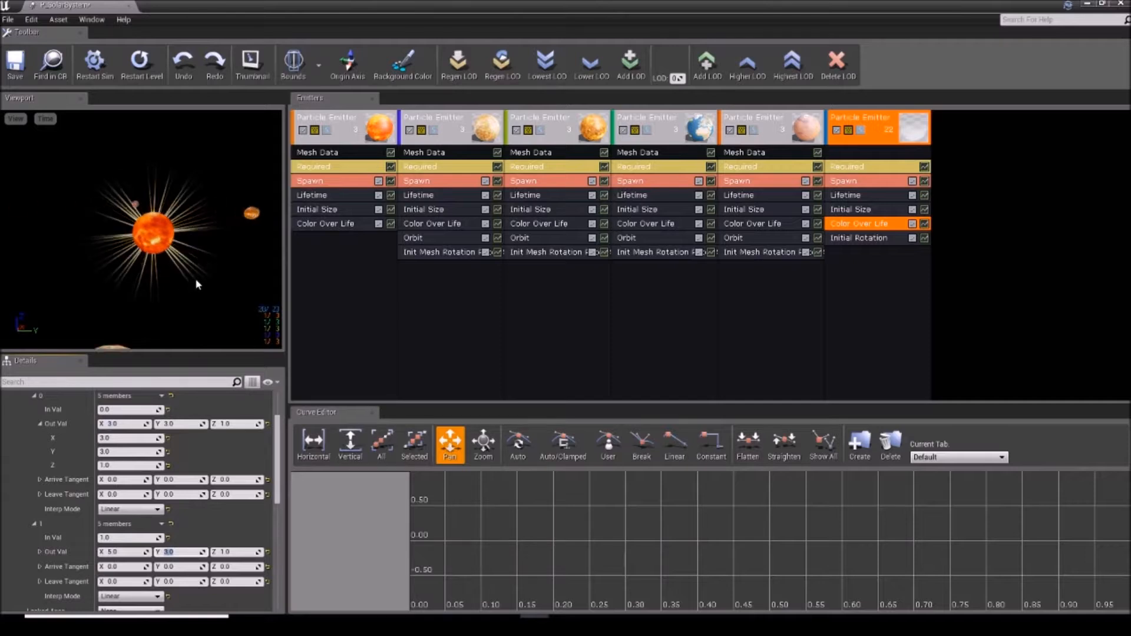
Raise the X Out Val in the flare emitter's Color Over Life to 10 at point 1 and 5 at point 0.
left_click(121, 550)
type("10")
key("Return")
left_click(123, 424)
type("5")
key("Return")
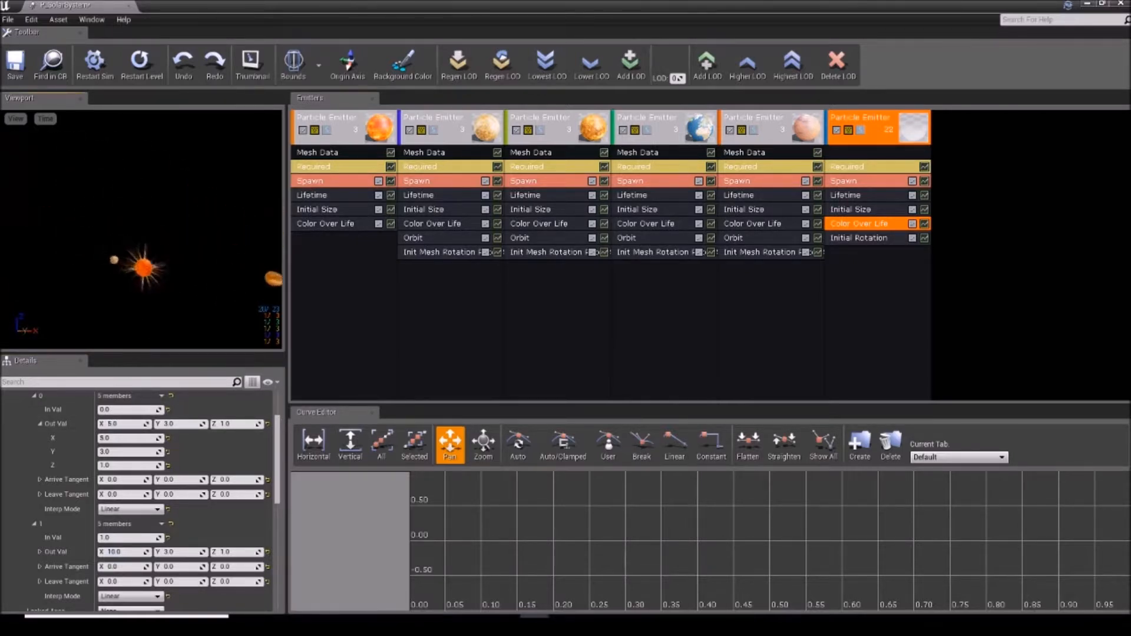
Set the flare emitter's constant Spawn Rate to 10.
left_click(896, 188)
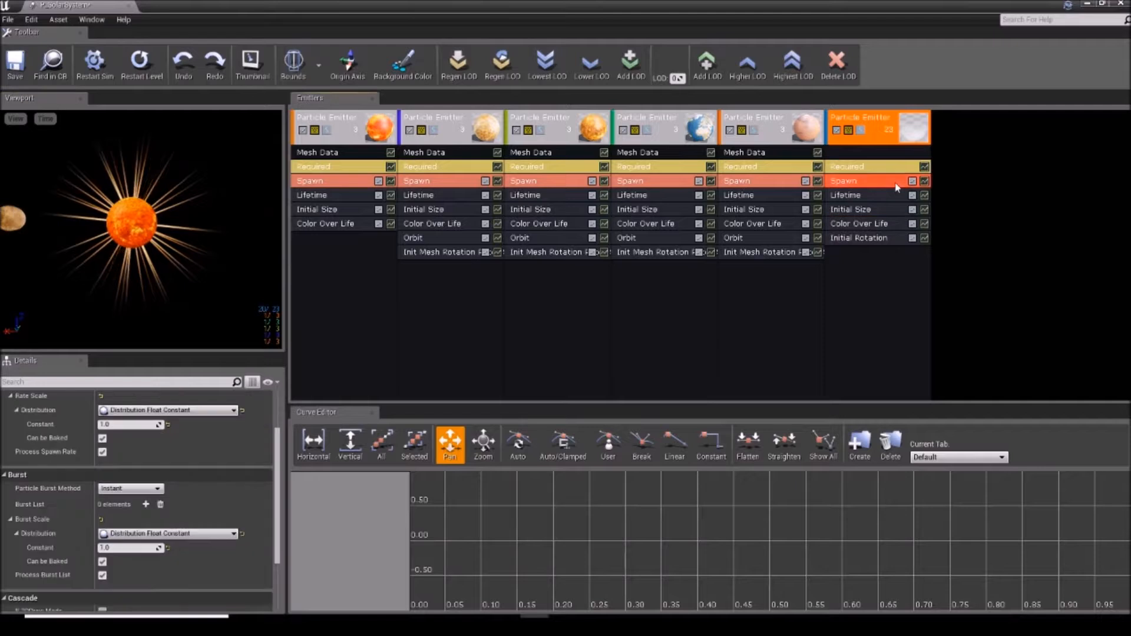
left_click(132, 442)
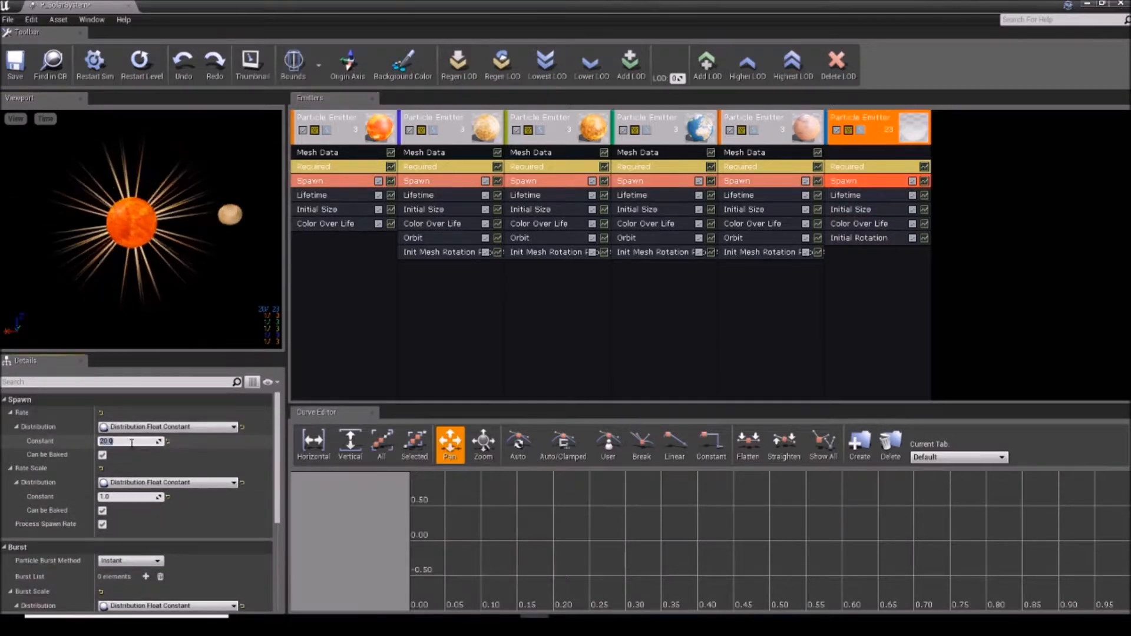
type("10")
key("Return")
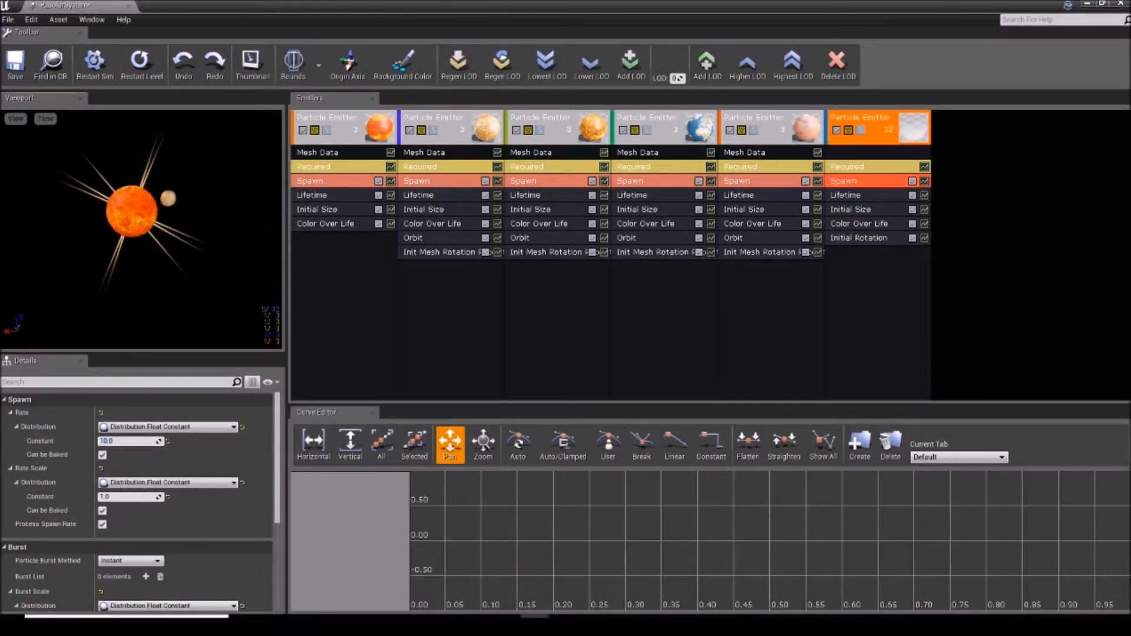
Set the flare emitter's Initial Size to 200 for Min X and 10 for Max Y, and check the rays.
left_click(866, 209)
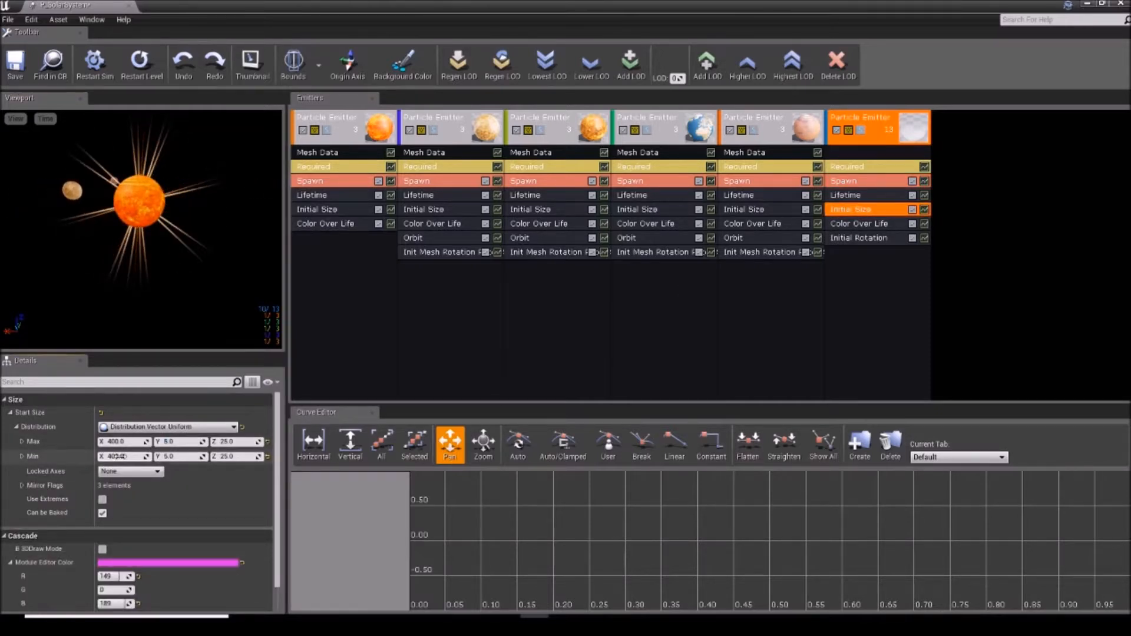
type("200")
key("Return")
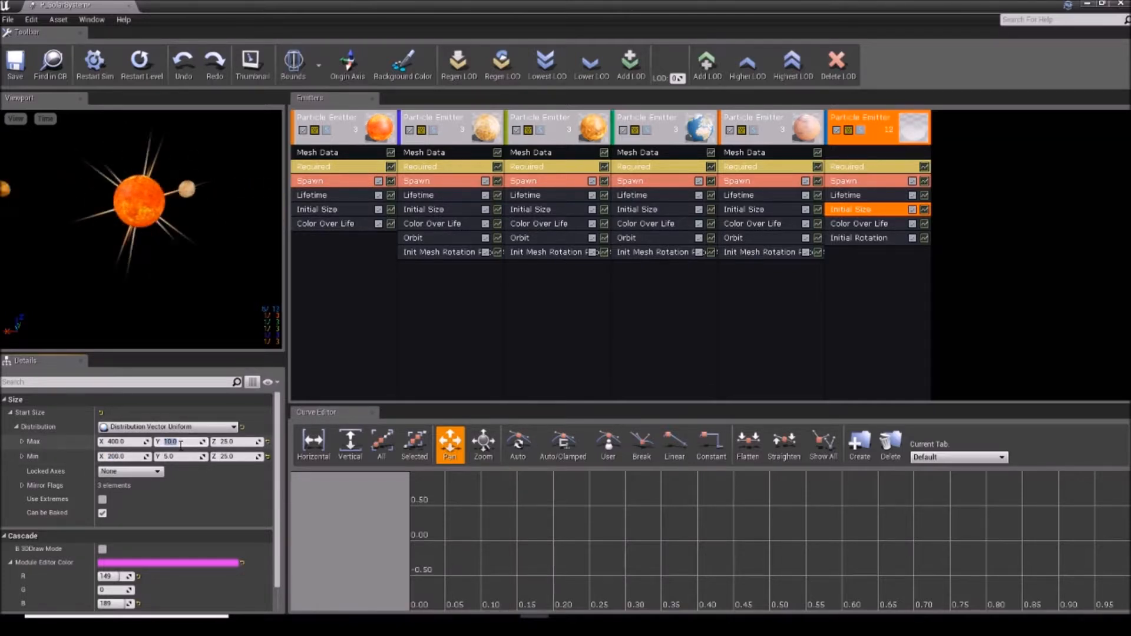
left_click_drag(204, 243, 177, 277)
mouse_move(205, 242)
right_mouse_down()
mouse_move(204, 277)
mouse_move(205, 242)
right_mouse_up()
Add a new sprite emitter after the flare emitter.
left_click(902, 127)
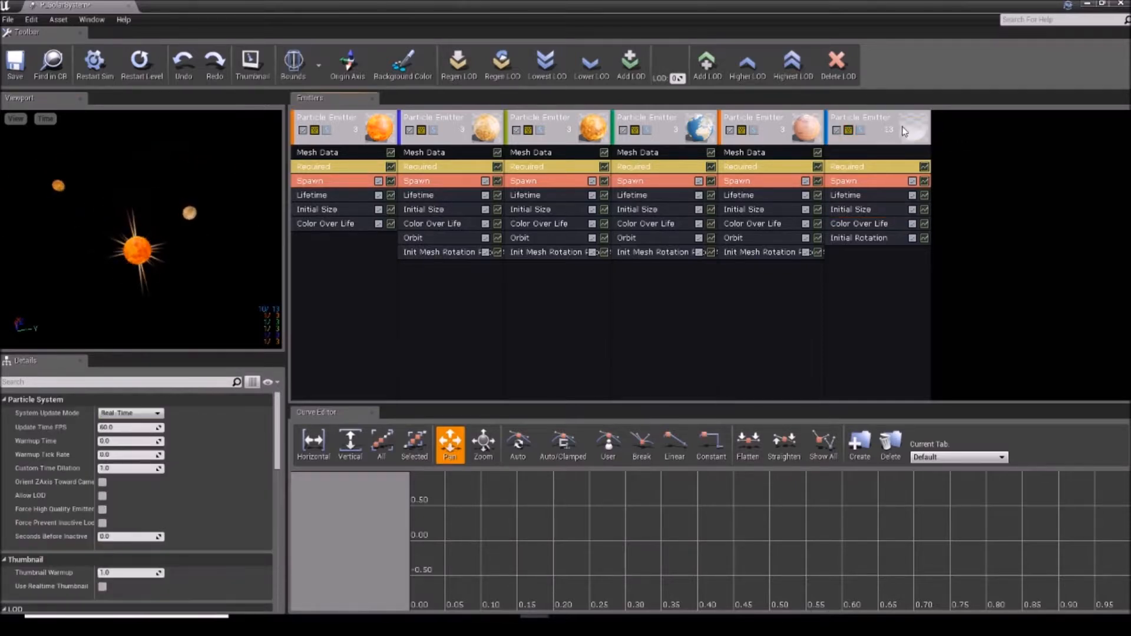
right_click(902, 127)
mouse_move(947, 141)
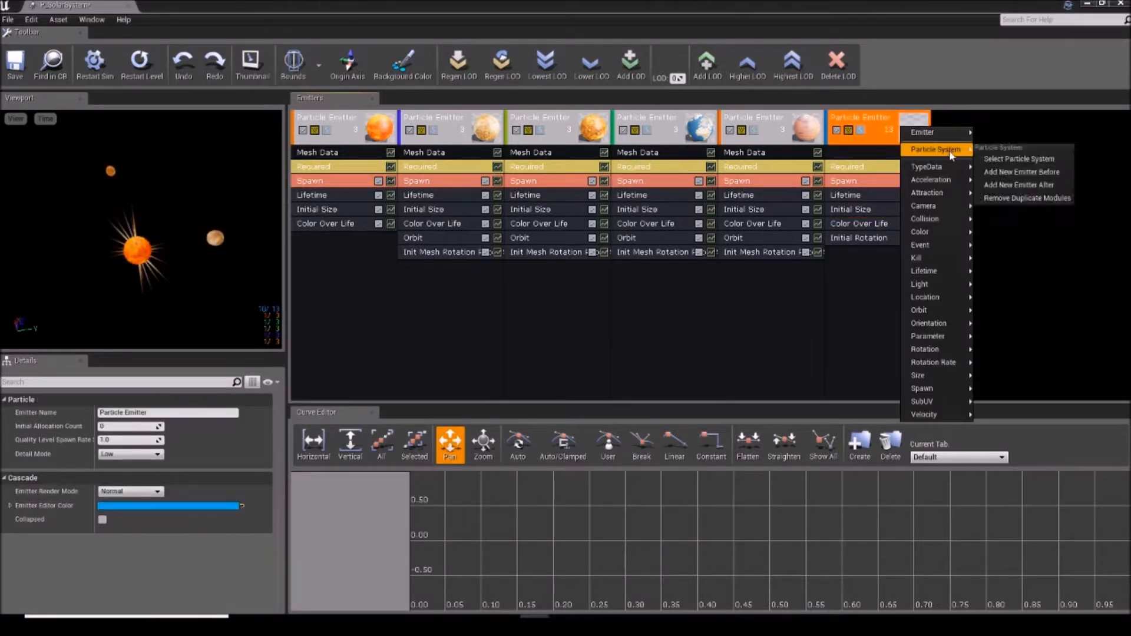
left_click(992, 116)
right_click(974, 130)
left_click(982, 143)
left_click(971, 125)
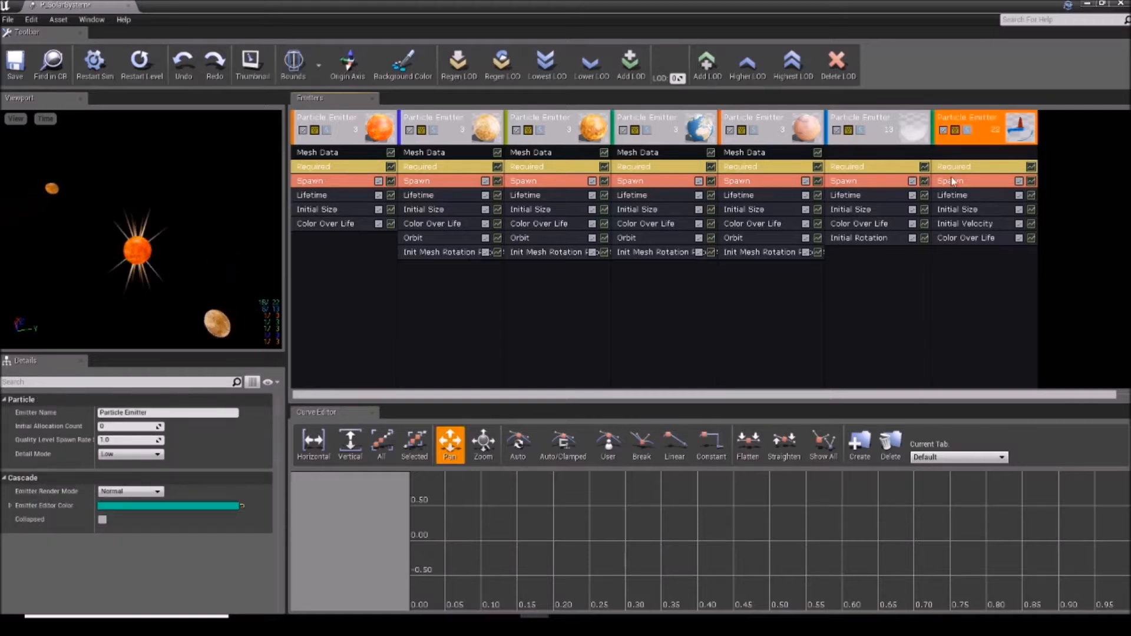
Assign the m_flare_01 material to the new emitter in its Required module.
left_click(955, 180)
left_click(967, 166)
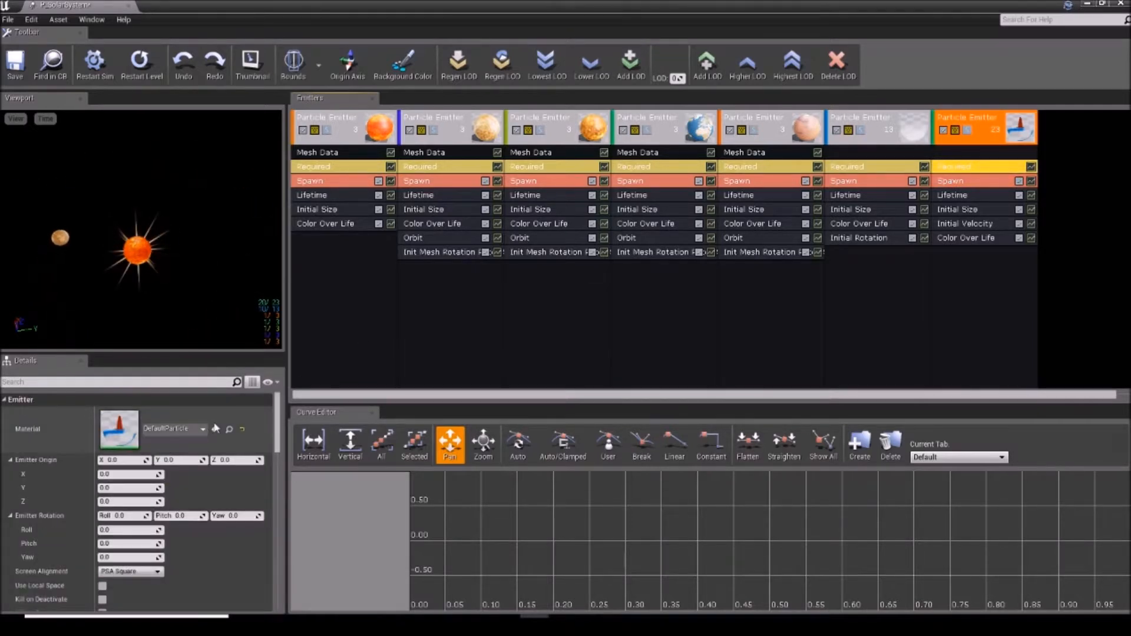
left_click(193, 430)
type("M-fla_flare")
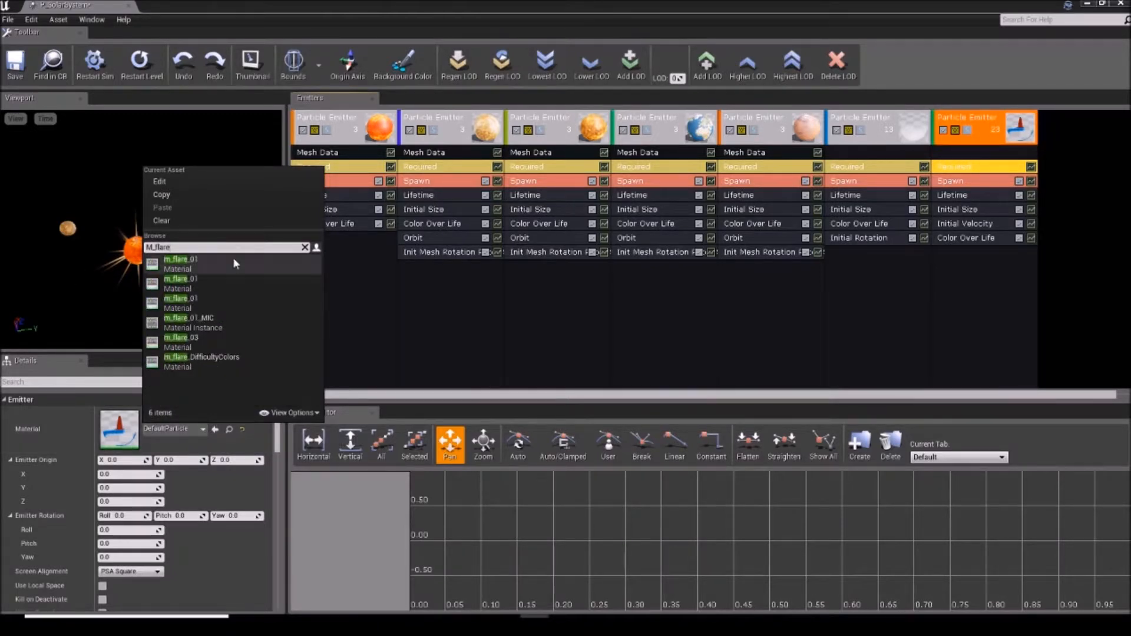
left_click(234, 263)
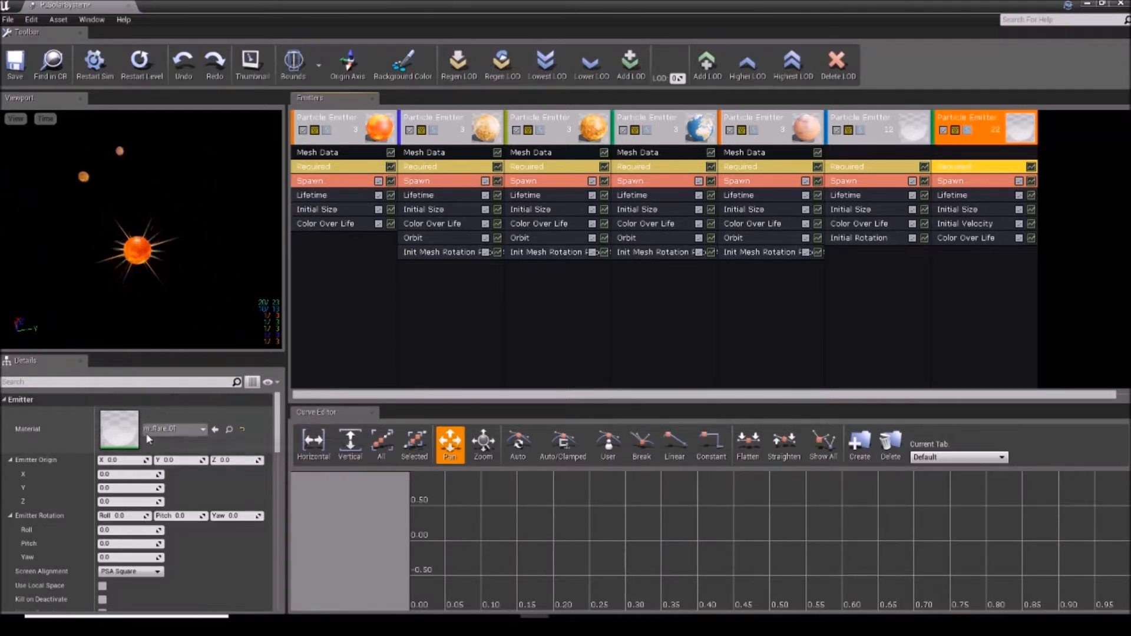
Set the new emitter's Initial Velocity to 300 for Max and -300 for Min on X, Y and Z.
left_click(980, 224)
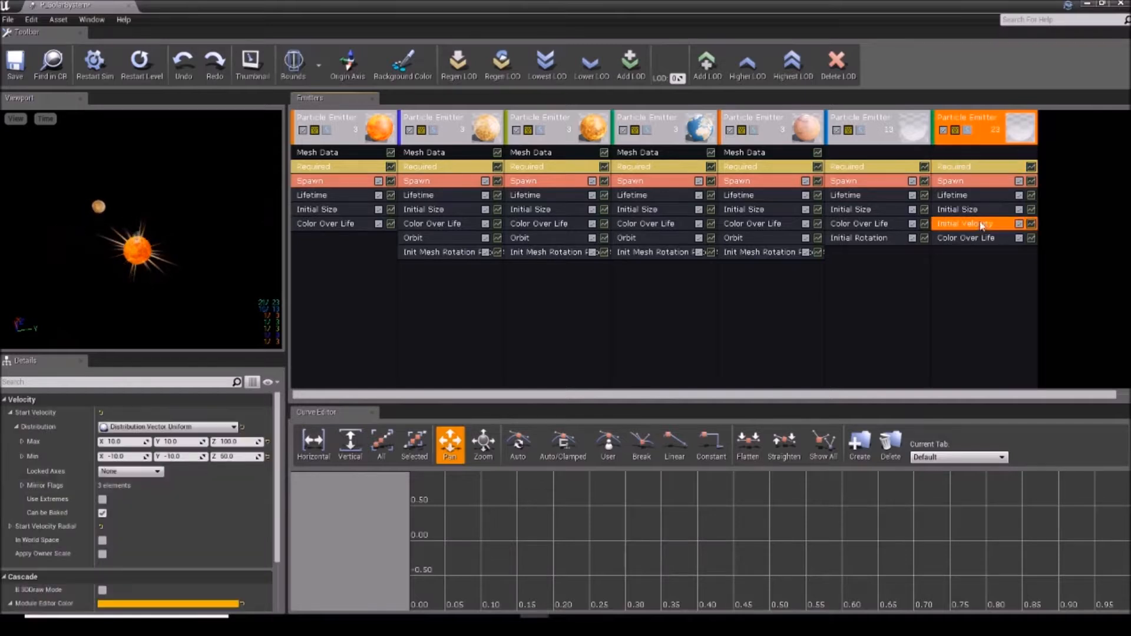
type("300")
key("Tab")
type("300")
left_click(229, 441)
type("300")
key("Tab")
type("-300")
key("Return")
key("Tab")
type("-300")
key("Tab")
type("-300")
key("Return")
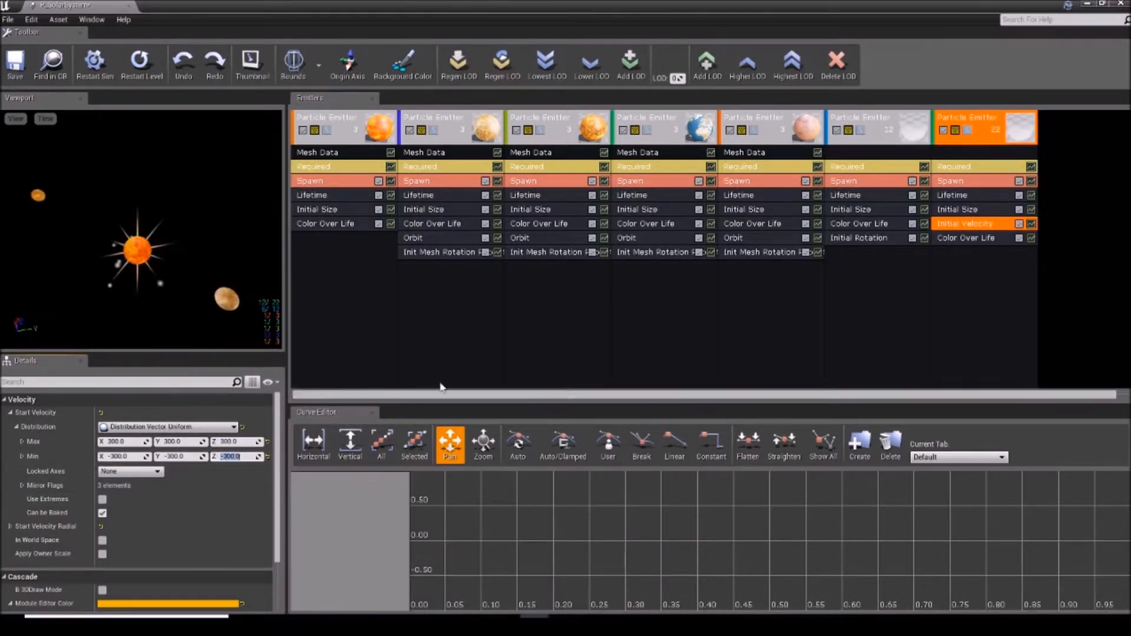
left_click_drag(135, 240, 146, 230)
Set the Max of the new emitter's Initial Size to 5 on X, Y and Z.
left_click(953, 195)
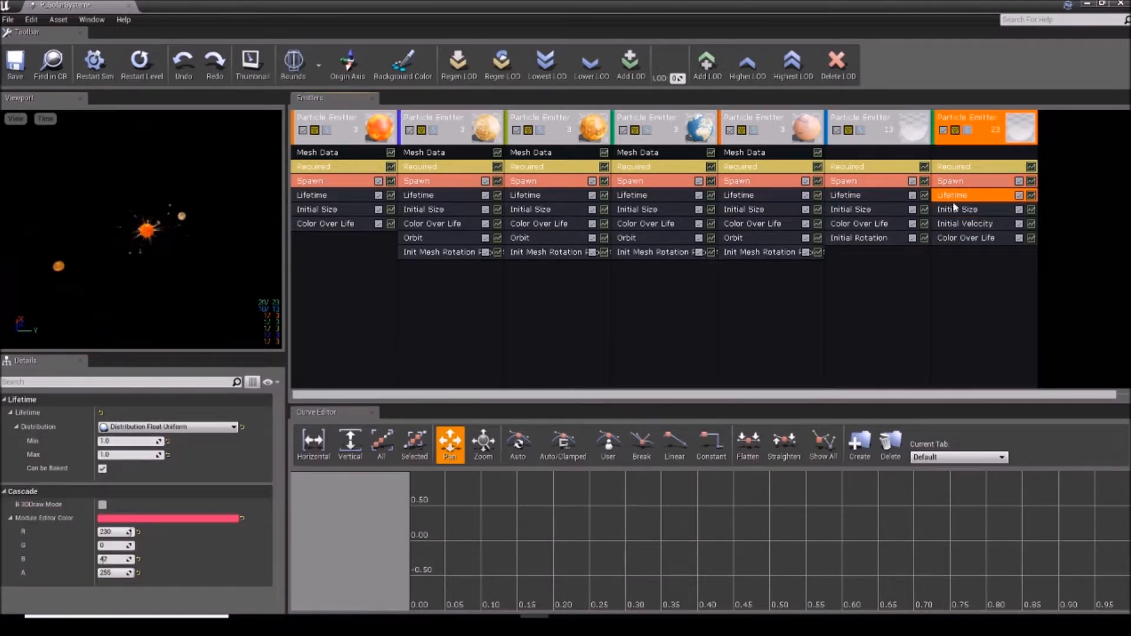
left_click(967, 225)
left_click(951, 186)
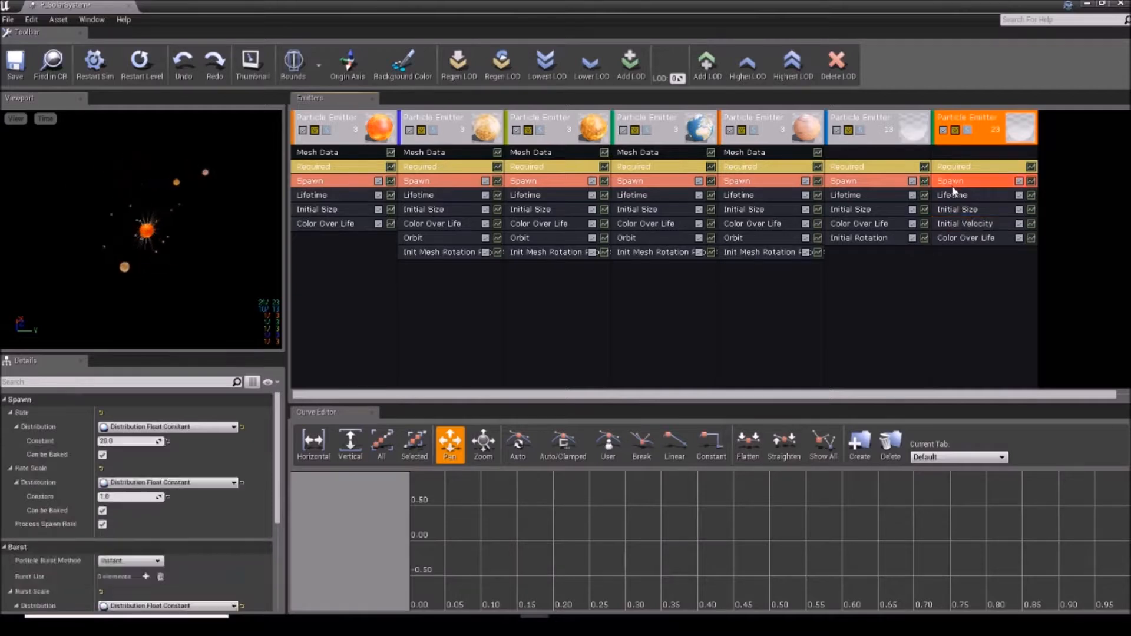
left_click(956, 209)
left_click(130, 458)
left_click(181, 457)
type("5")
left_click(182, 442)
type("5")
left_click(234, 441)
type("5")
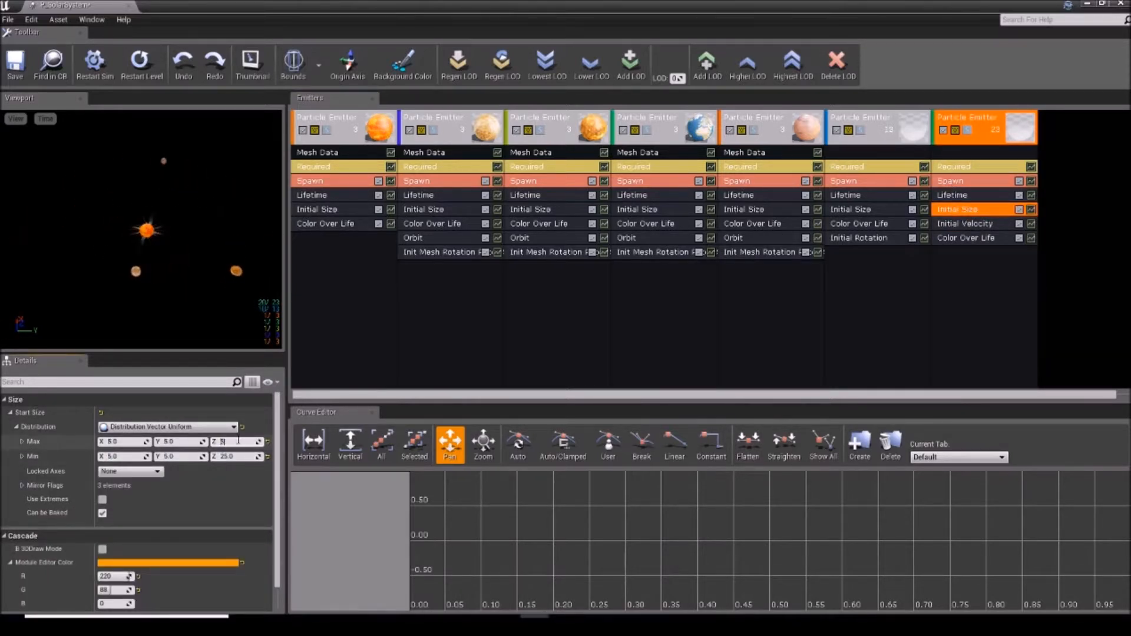
Set the Min of the new emitter's Initial Size to 3 on all axes and check the particles around the sun.
left_click(231, 456)
type("3")
key("Tab")
type("3")
key("Return")
scroll(177, 234, "up", 5)
scroll(182, 235, "down", 2)
left_click_drag(182, 235, 193, 246)
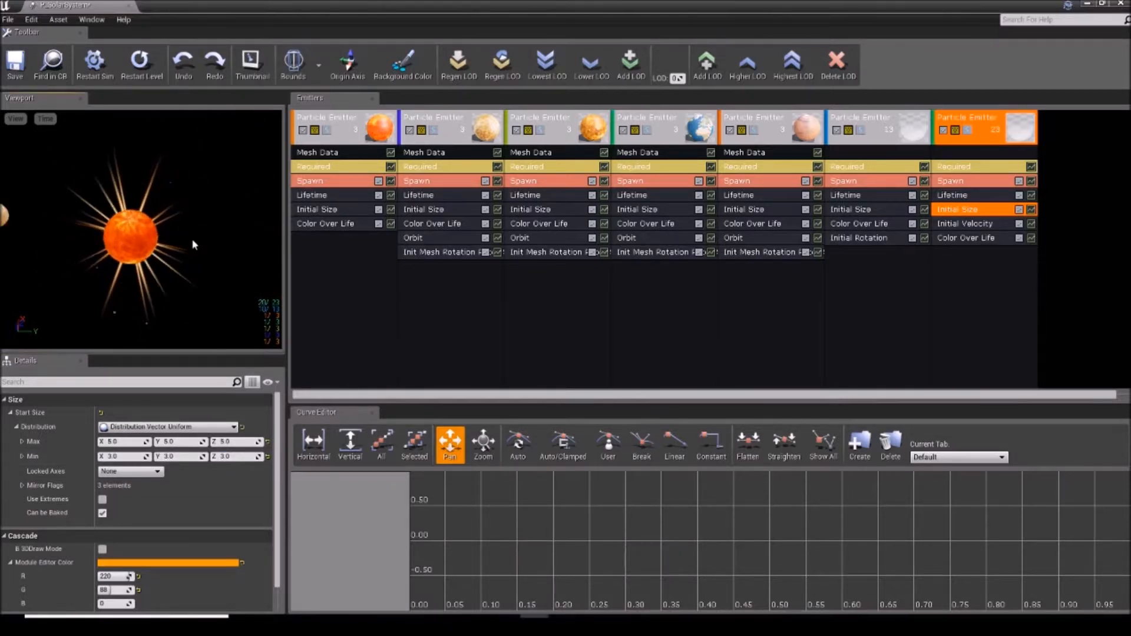
Set the Out Val of point 0 in the new emitter's Color Over Life to 10 on X and 5 on Y.
left_click(966, 238)
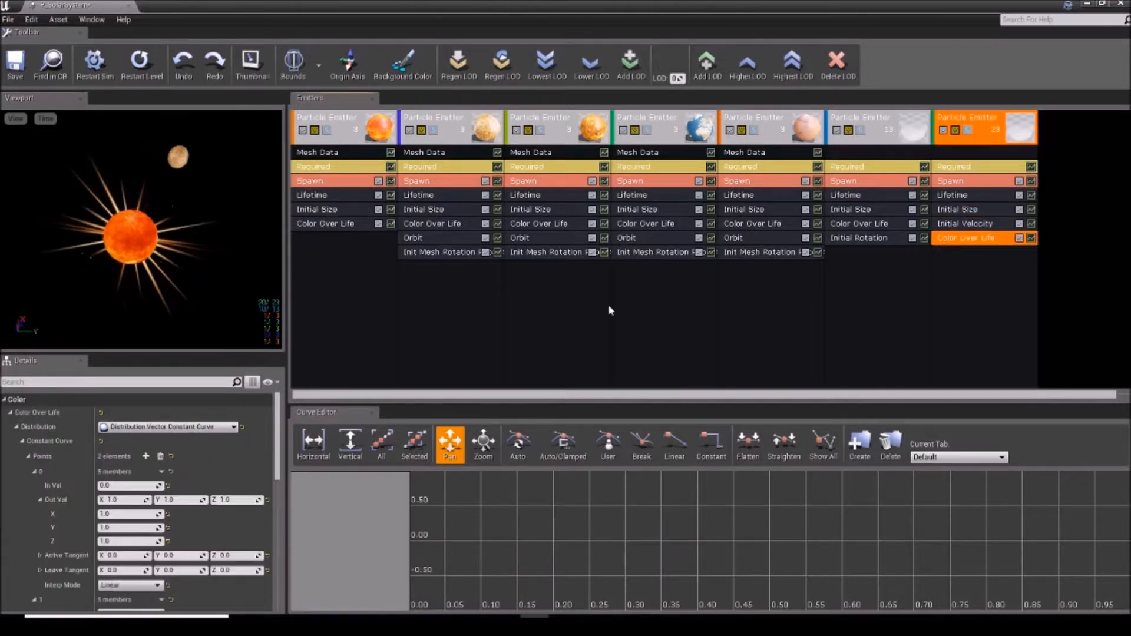
left_click(121, 500)
type("10")
key("Return")
left_click(173, 500)
type("5")
key("Return")
Set the Arrive Tangent of point 0 in the new emitter's Color Over Life to 5 on X and Y, and inspect the system.
left_click(134, 557)
type("5")
left_click(173, 556)
type("5")
key("Return")
left_click_drag(168, 231, 118, 188)
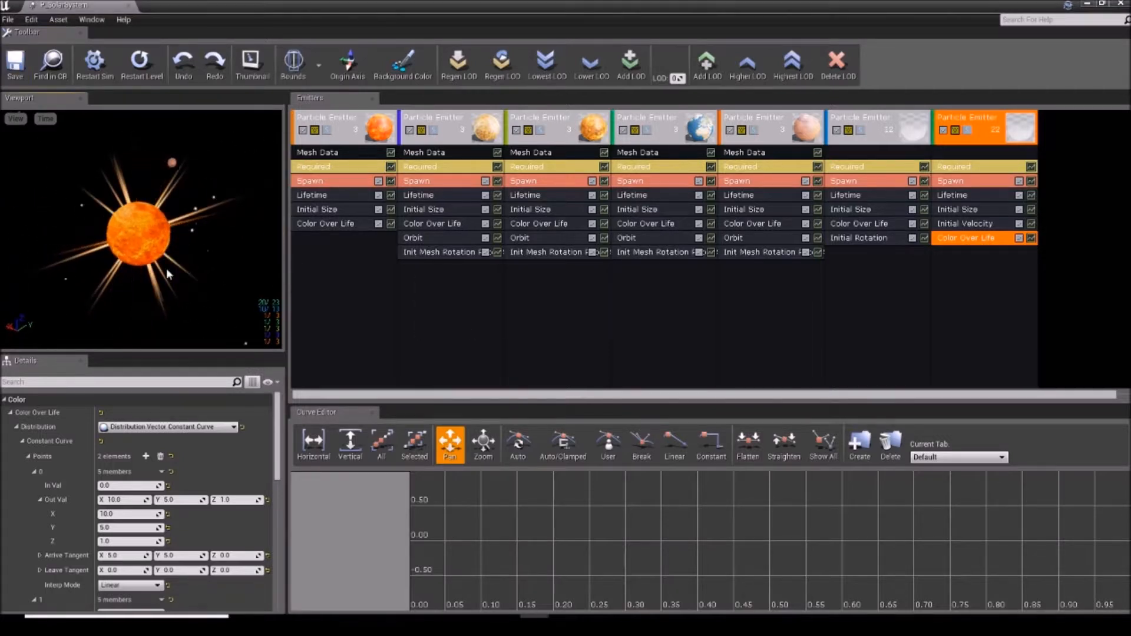
left_click_drag(87, 242, 97, 265)
left_click_drag(122, 222, 182, 242)
left_click_drag(268, 313, 174, 203)
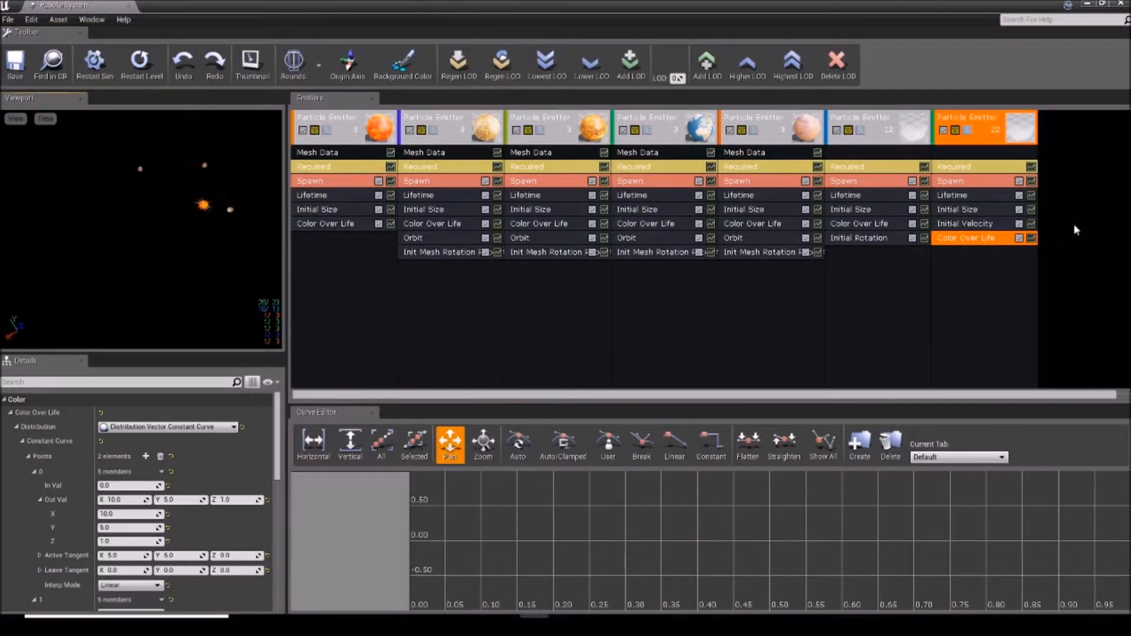
Duplicate the Mars mesh emitter.
left_click(1054, 176)
left_click_drag(825, 394, 986, 390)
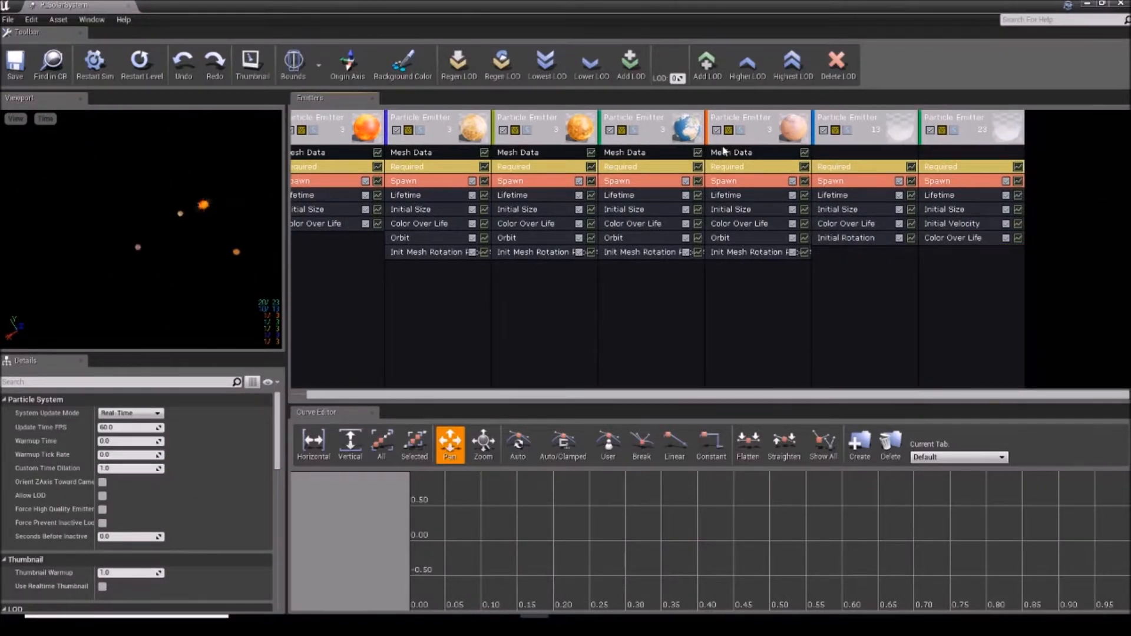
right_click(750, 122)
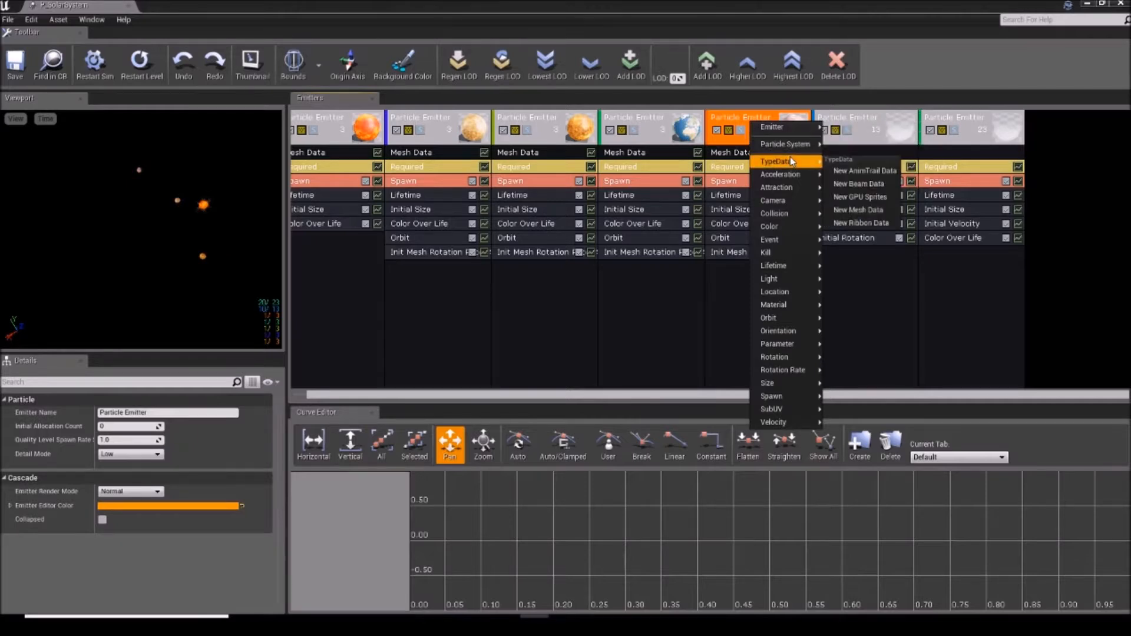
mouse_move(800, 129)
left_click(848, 150)
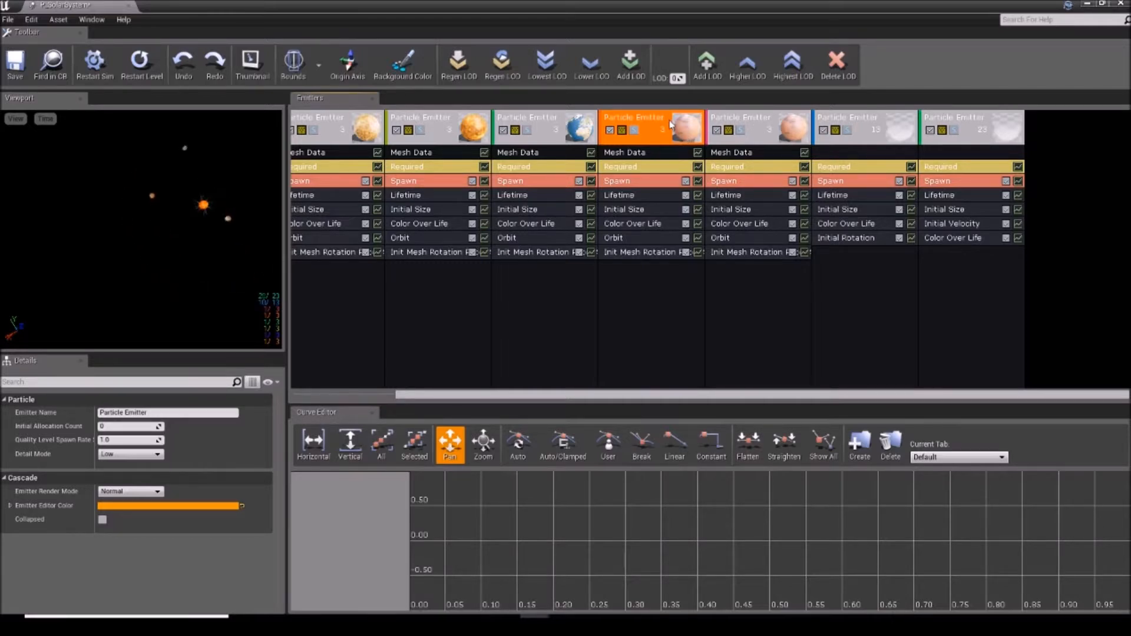
Set the duplicated emitter's Orbit to Offset Max Y 1400, with Z Rotation Amount and Rotation Rate at 0.1 for Max and Min.
left_click(626, 223)
left_click(616, 237)
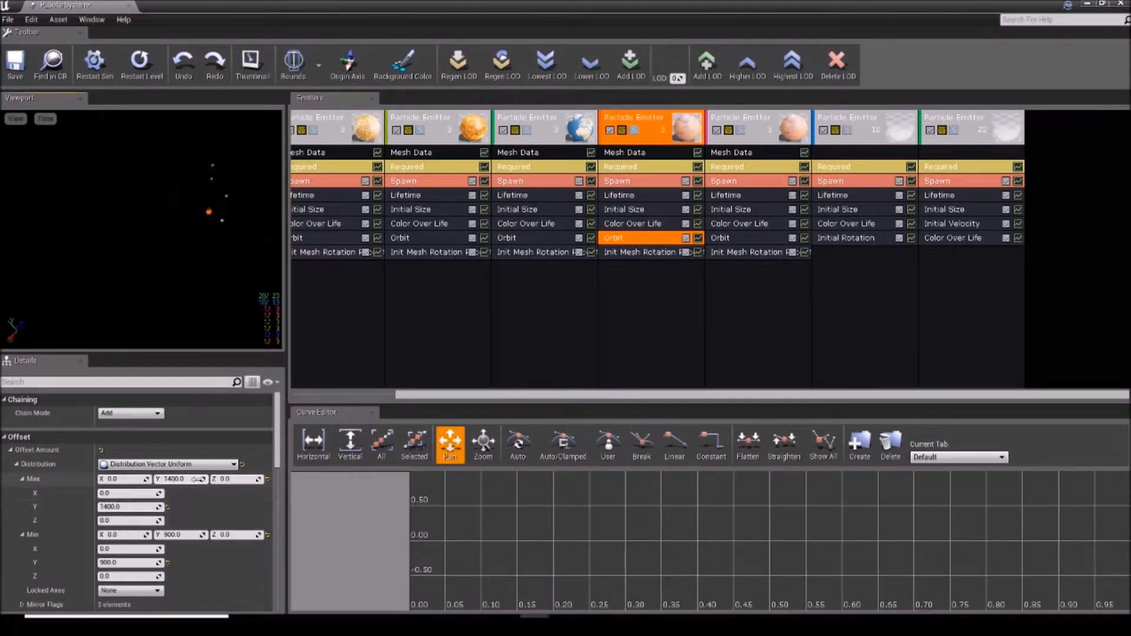
scroll(247, 501, "down", 5)
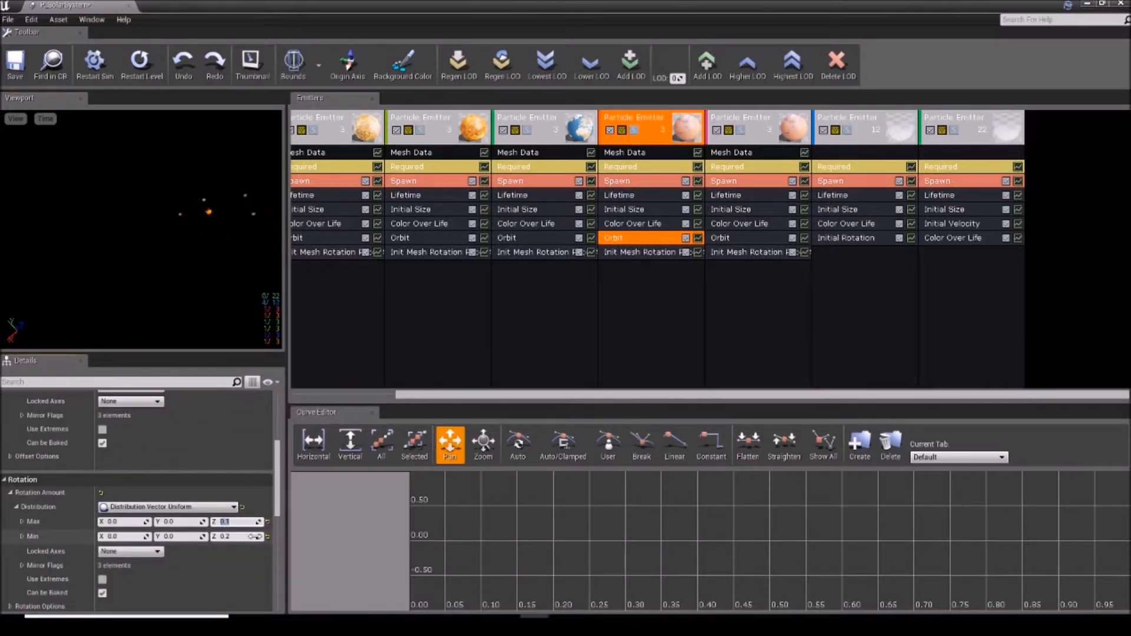
left_click(237, 537)
scroll(240, 537, "down", 3)
left_click(252, 558)
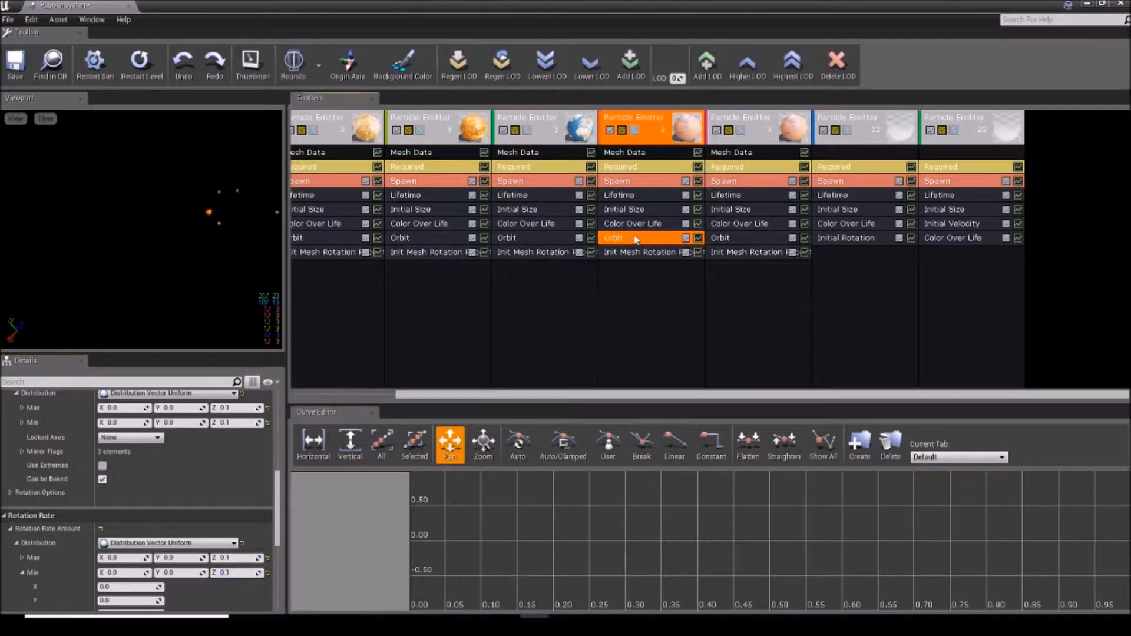
Set the Count of the duplicated emitter's burst entry to 200 and examine the resulting row of meshes.
left_click(640, 182)
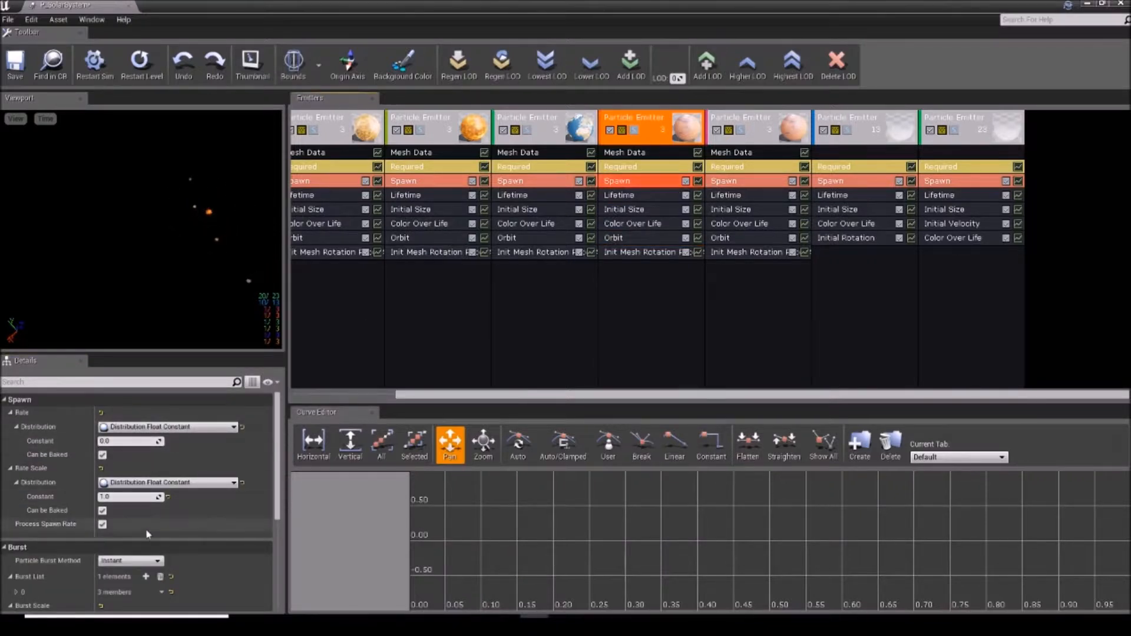
scroll(147, 533, "down", 2)
left_click(16, 516)
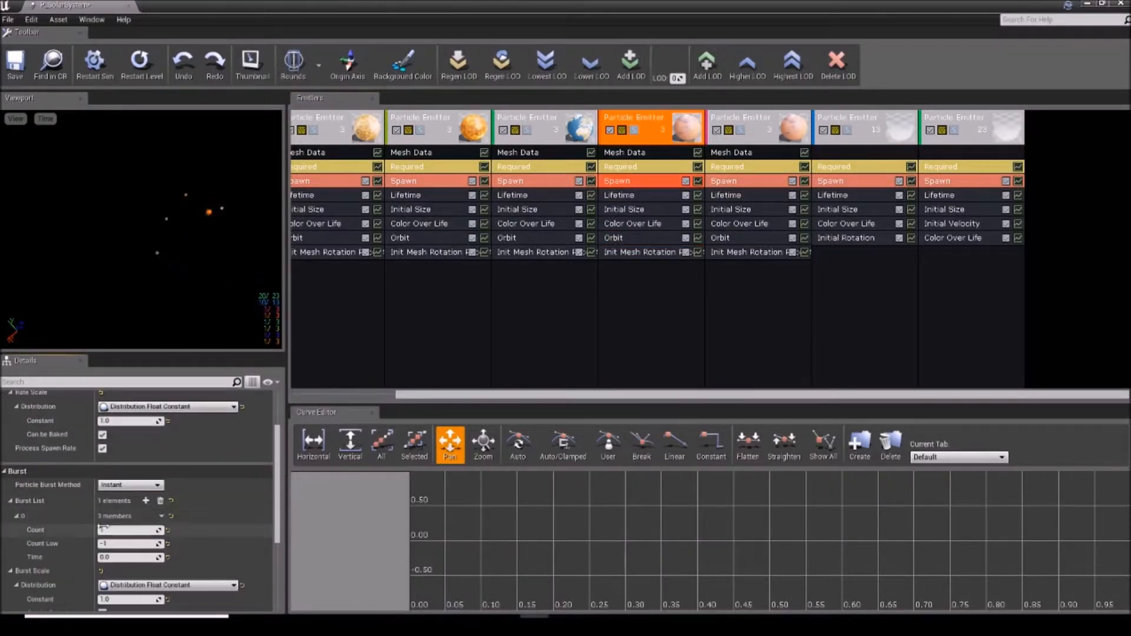
key("Return")
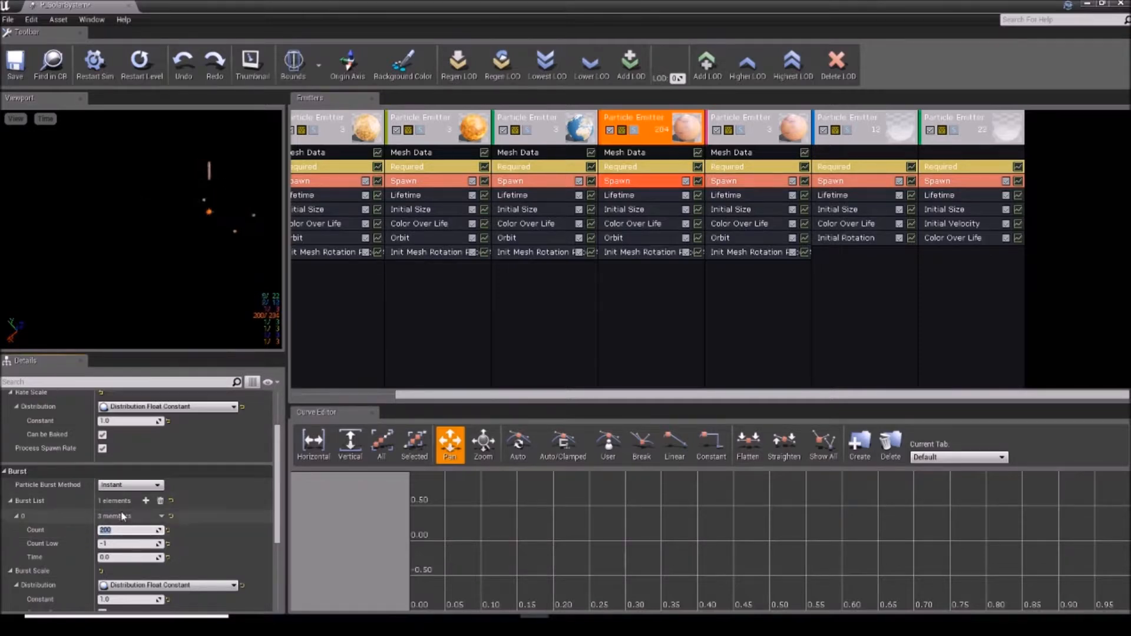
left_click_drag(141, 230, 206, 200)
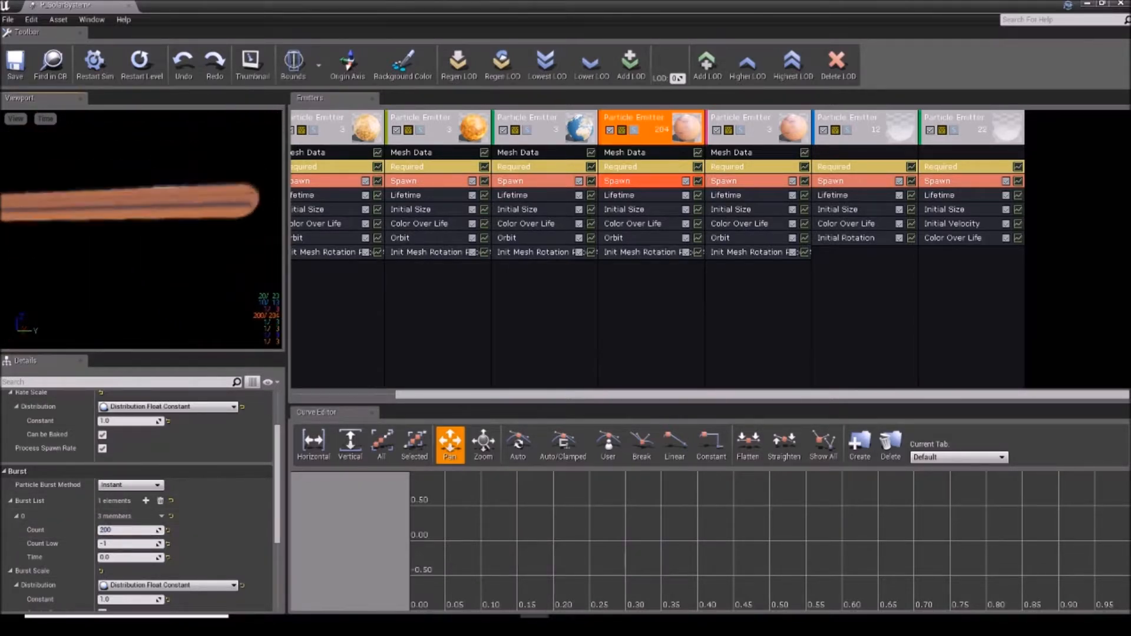
left_click_drag(141, 230, 176, 242)
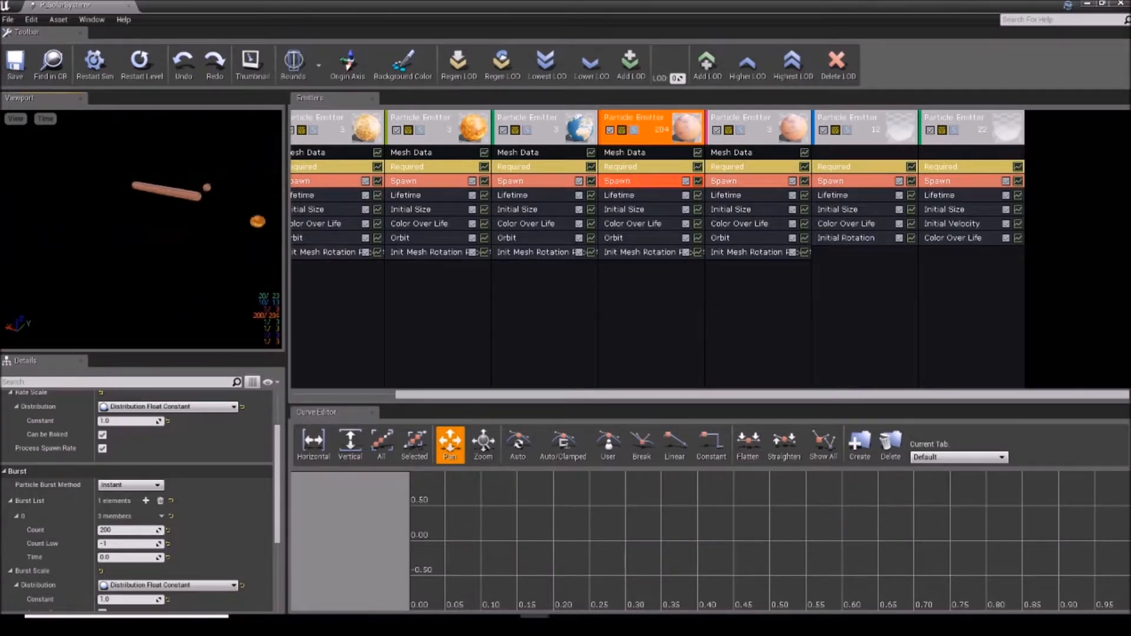
Try Offset Max X values of 50 and 2000 in the duplicated Mars emitter's Orbit, and reset it to 0.
left_click(635, 167)
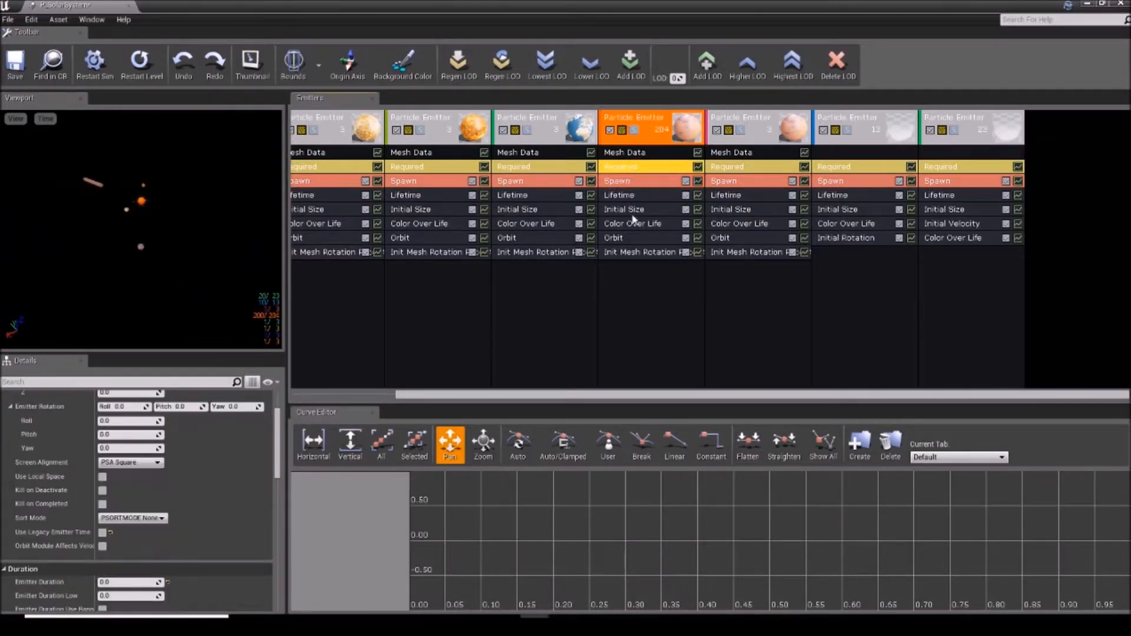
left_click(613, 238)
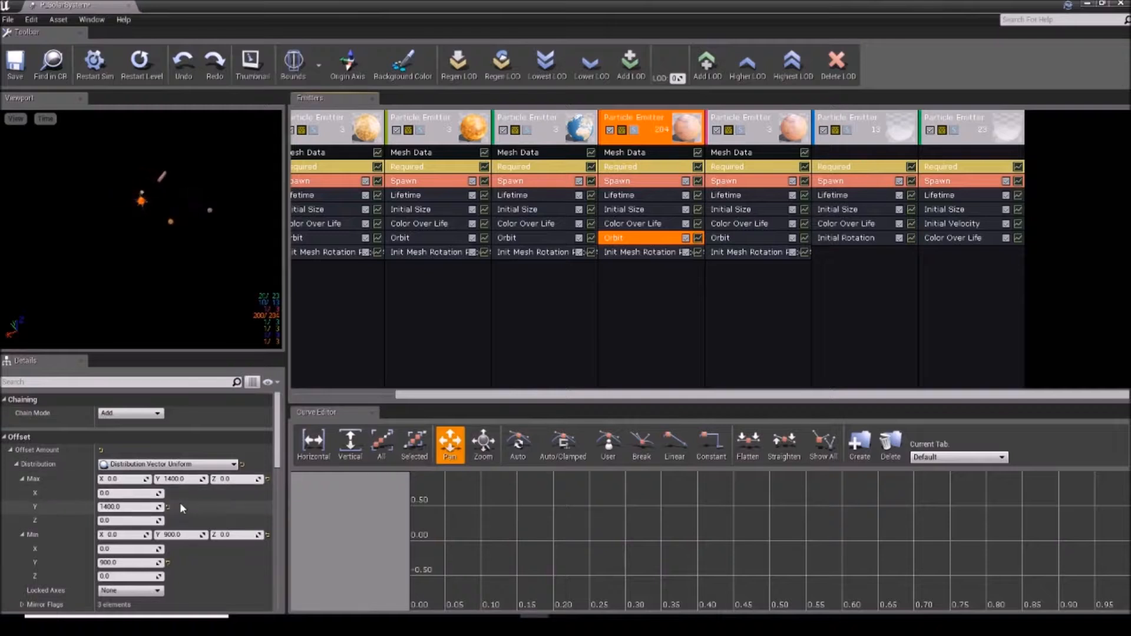
left_click(139, 477)
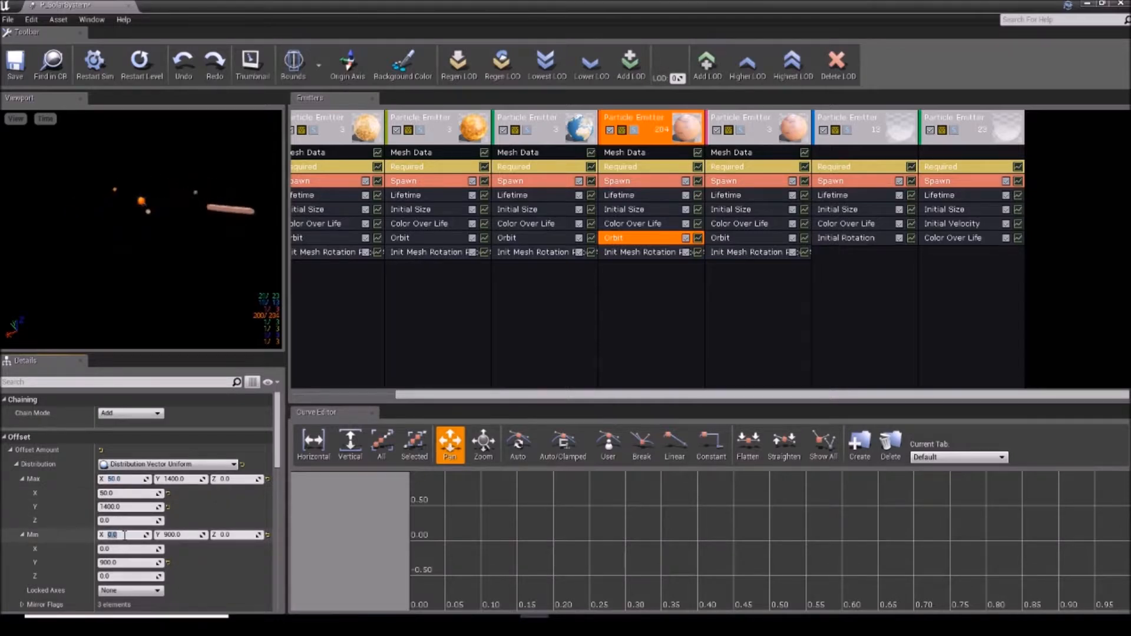
left_click_drag(206, 315, 141, 235)
right_click_drag(141, 236, 238, 281)
left_click(123, 479)
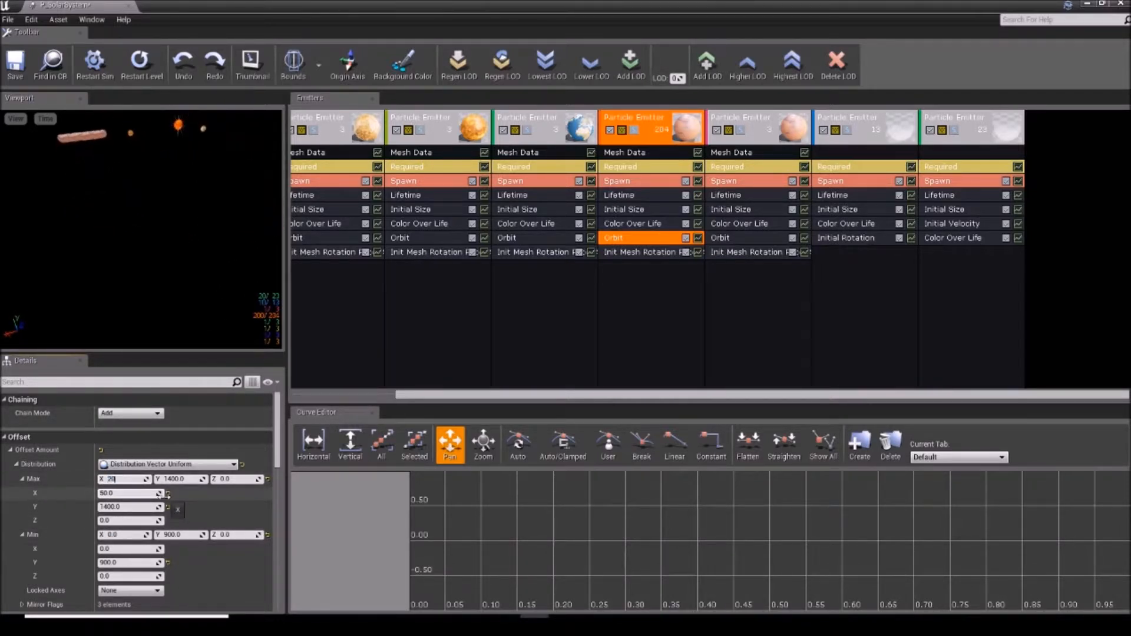
left_click_drag(142, 230, 177, 230)
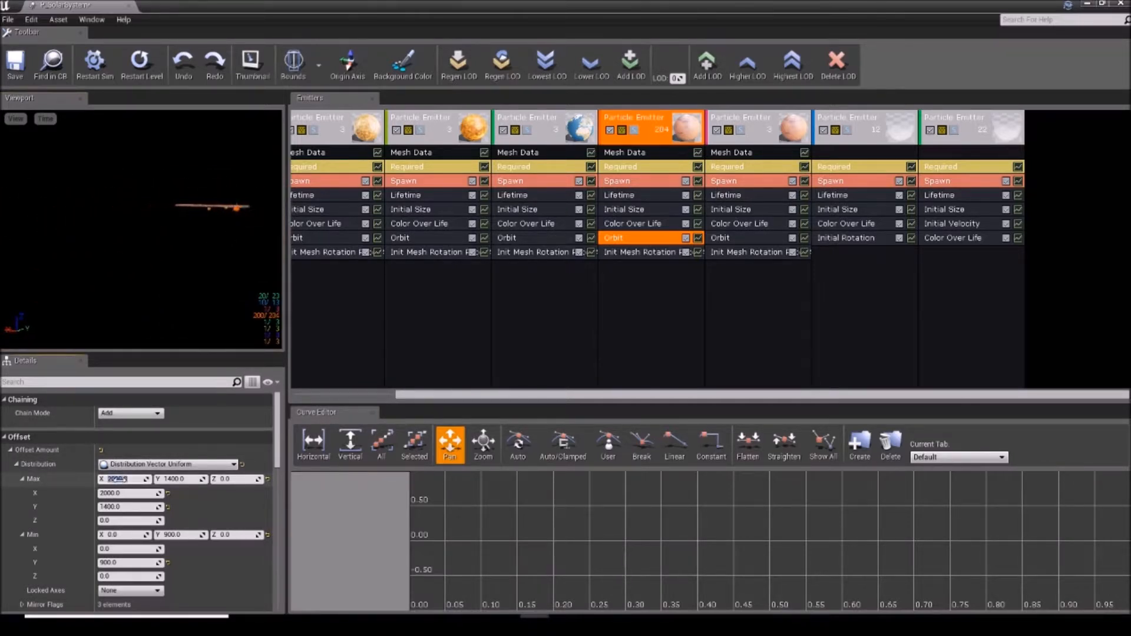
key("Return")
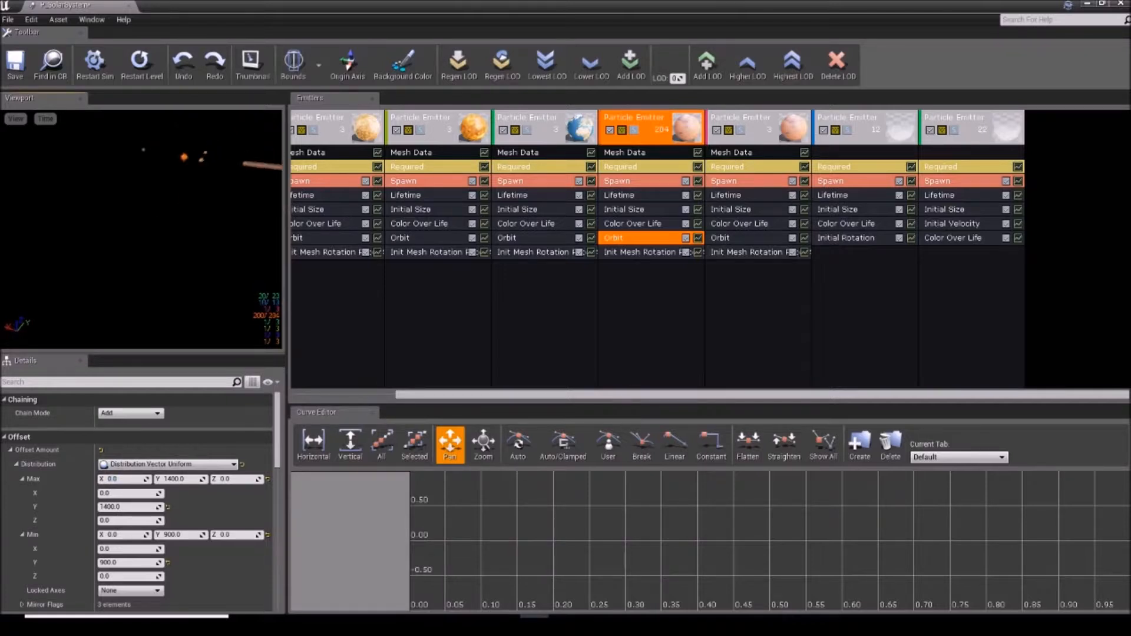
Set the Orbit module's Offset Min Y to 1400 and Offset Max Z to 500.
left_click(178, 531)
type("1400")
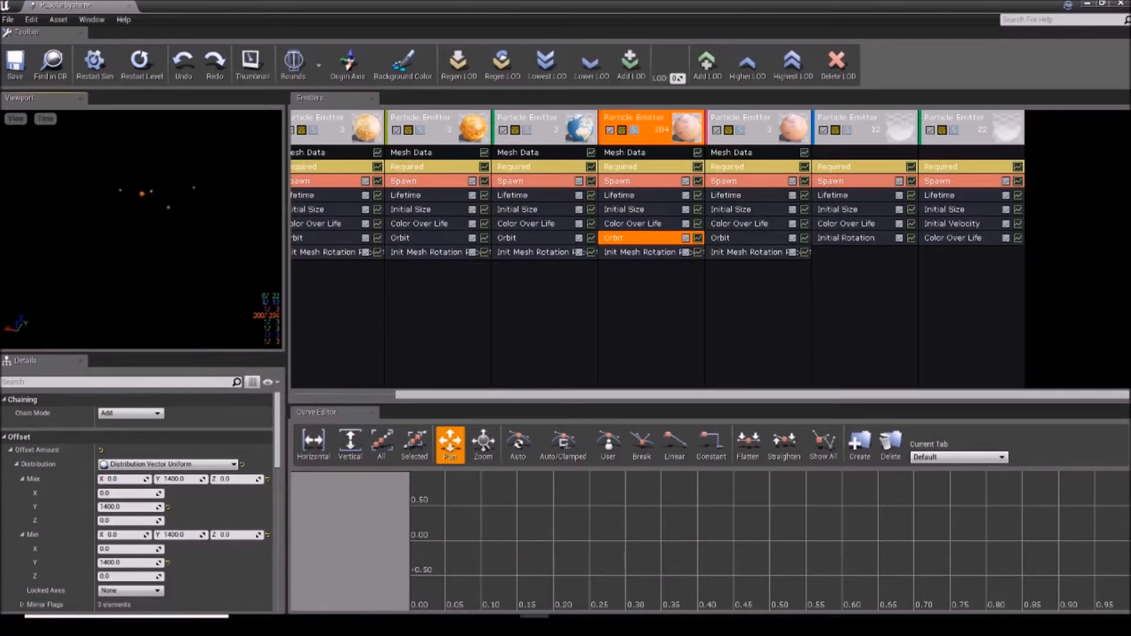
left_click(226, 479)
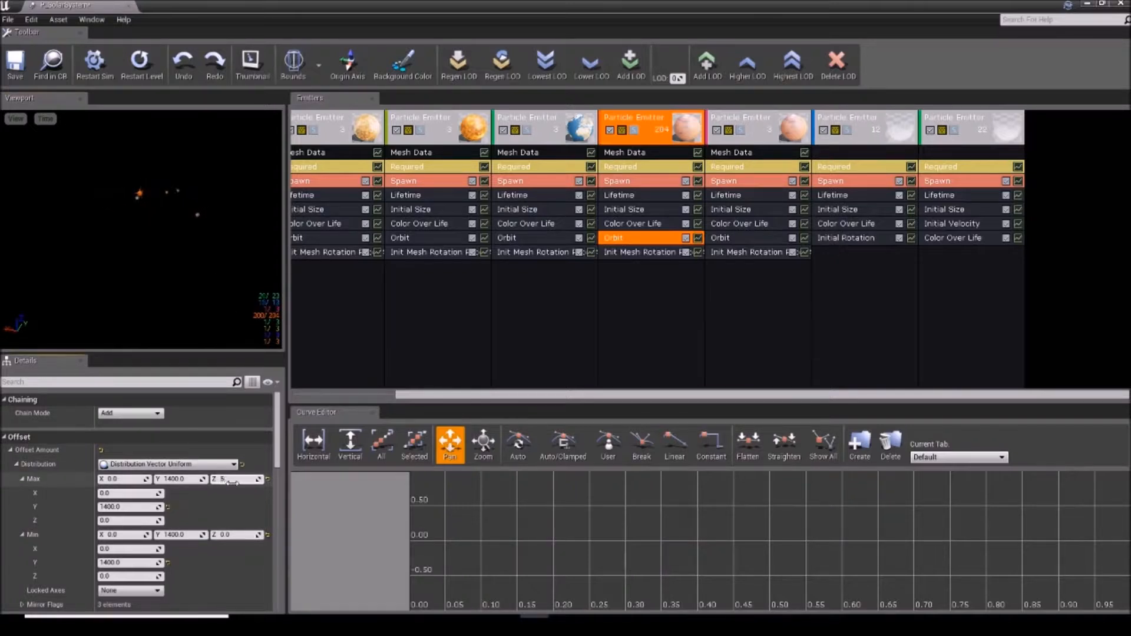
left_click(181, 265)
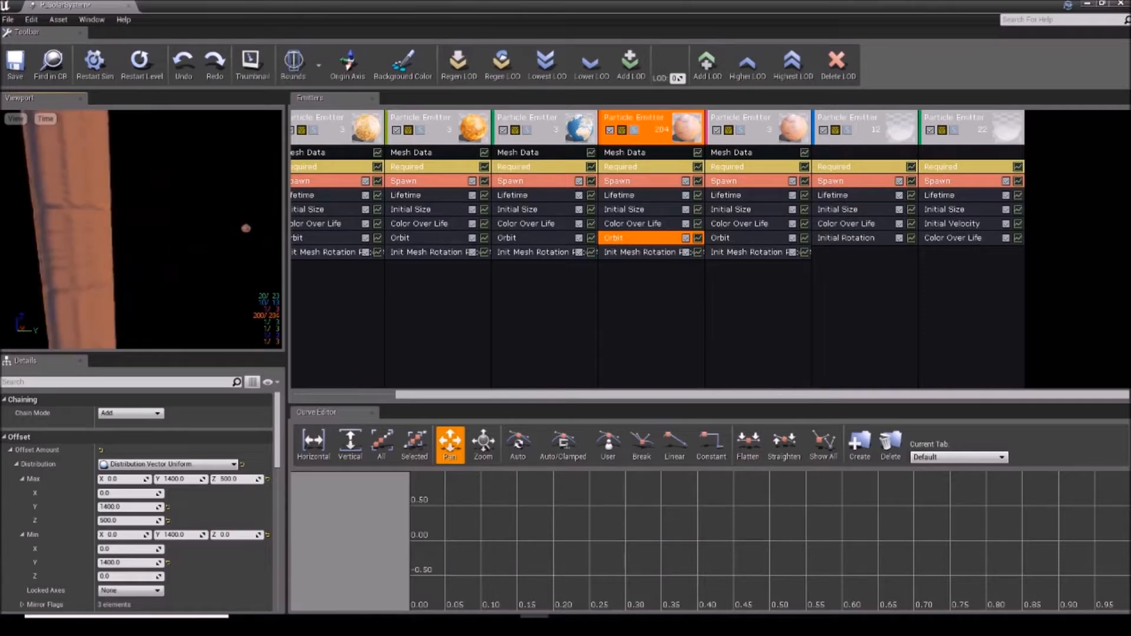
Inspect the vertical spread of the orbiting meshes and reset the Orbit's Offset Max Z to 0.
mouse_move(181, 265)
right_mouse_down()
mouse_move(122, 289)
mouse_move(95, 324)
mouse_move(167, 306)
right_mouse_up()
scroll(86, 436, "down", 3)
scroll(86, 435, "down", 3)
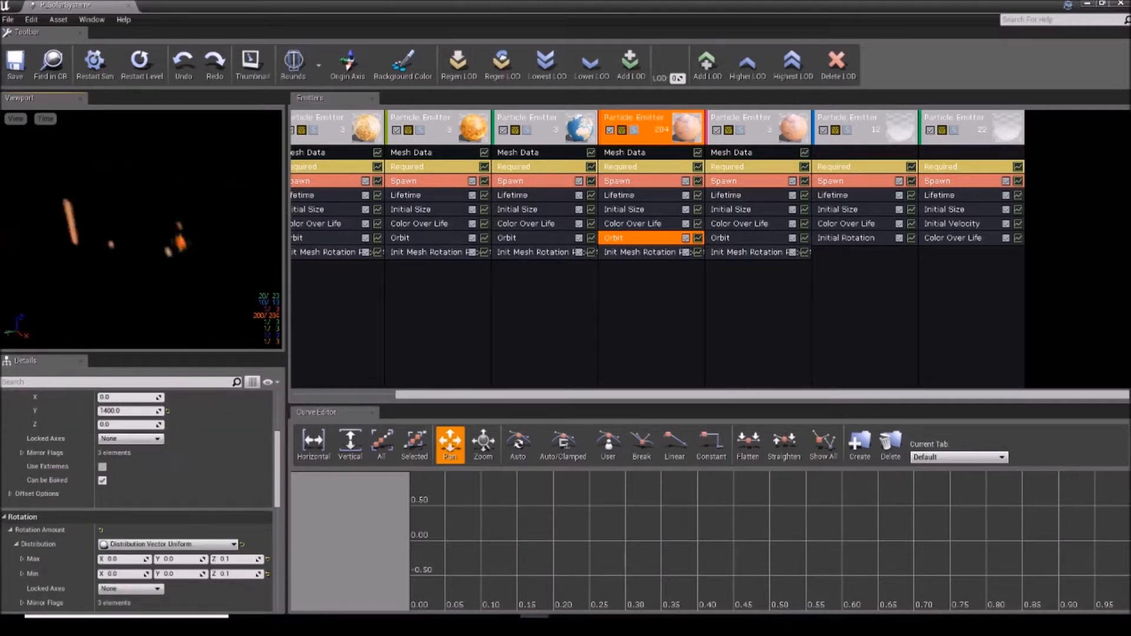
scroll(180, 392, "up", 5)
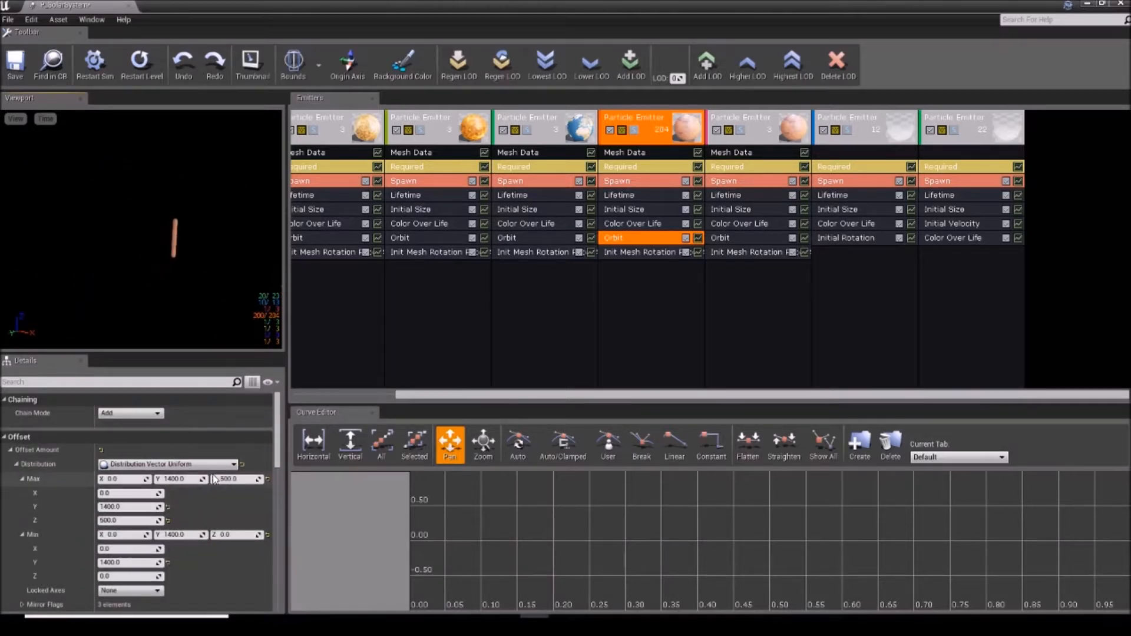
type("0")
key("Return")
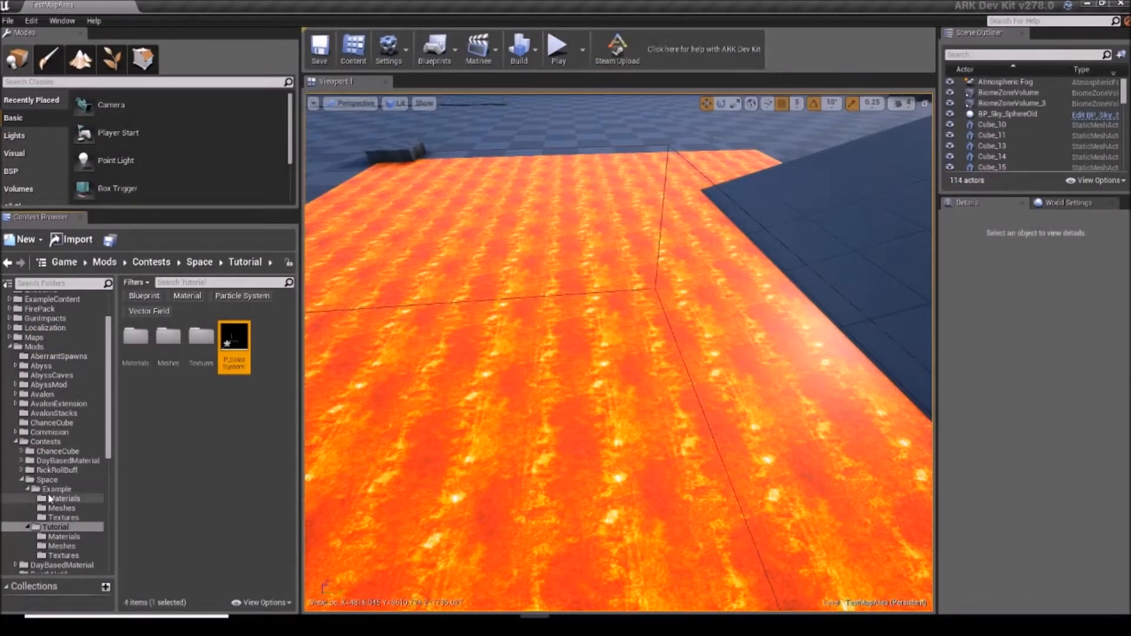
Open the finished planets particle system from the Example folder and examine the Orbit offsets of its second Asteroids emitter.
left_click(56, 489)
double_click(234, 342)
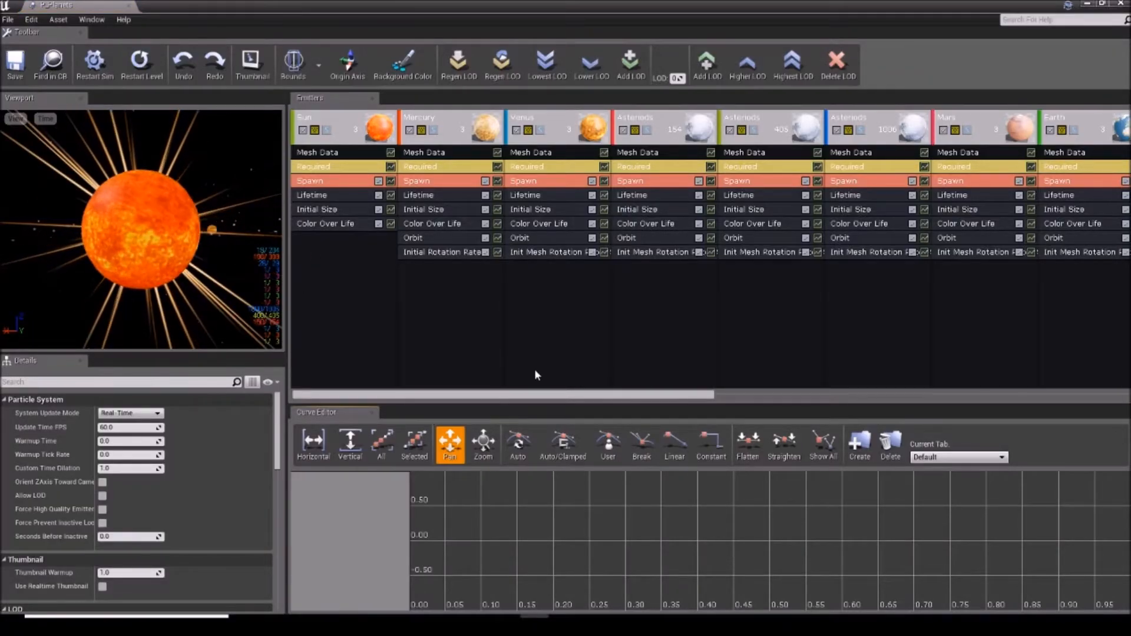
left_click(737, 237)
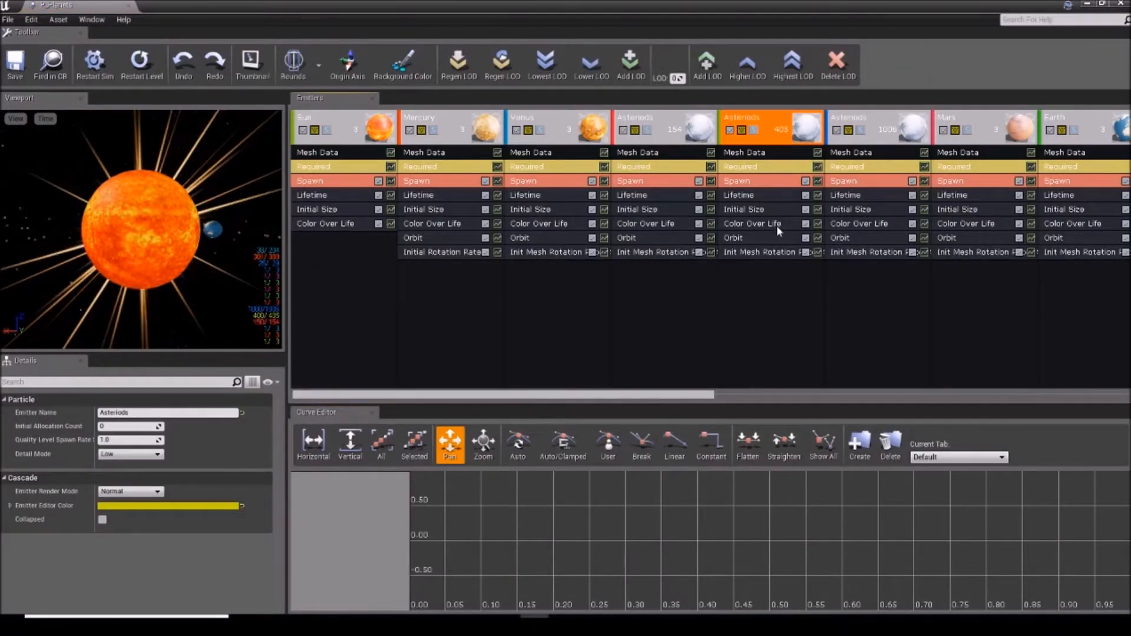
left_click_drag(200, 295, 141, 230)
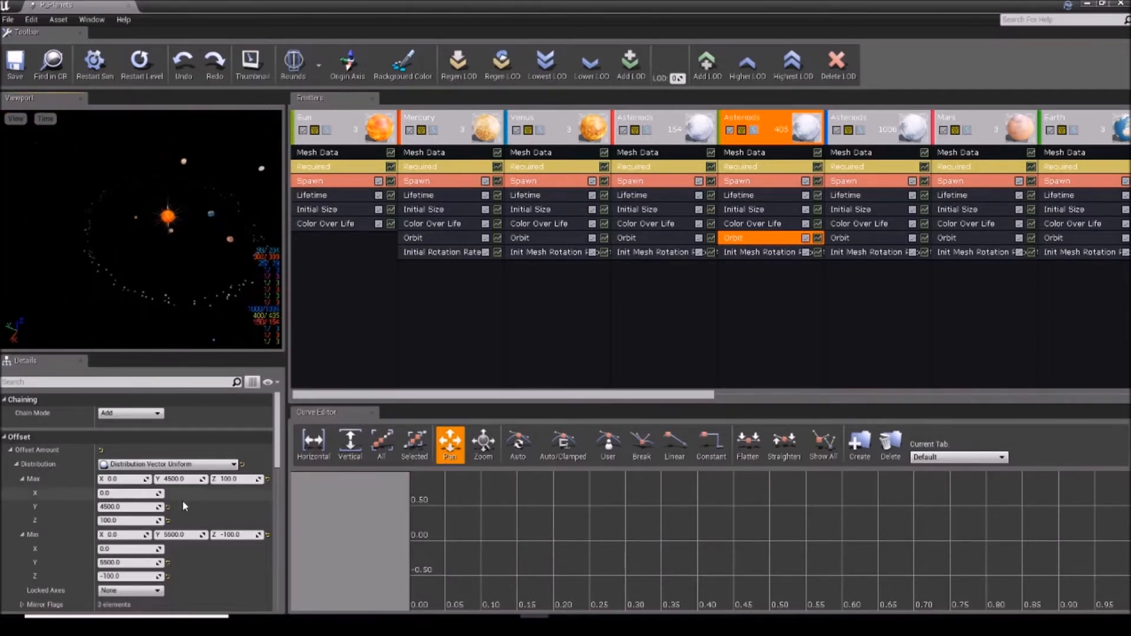
left_click(23, 479)
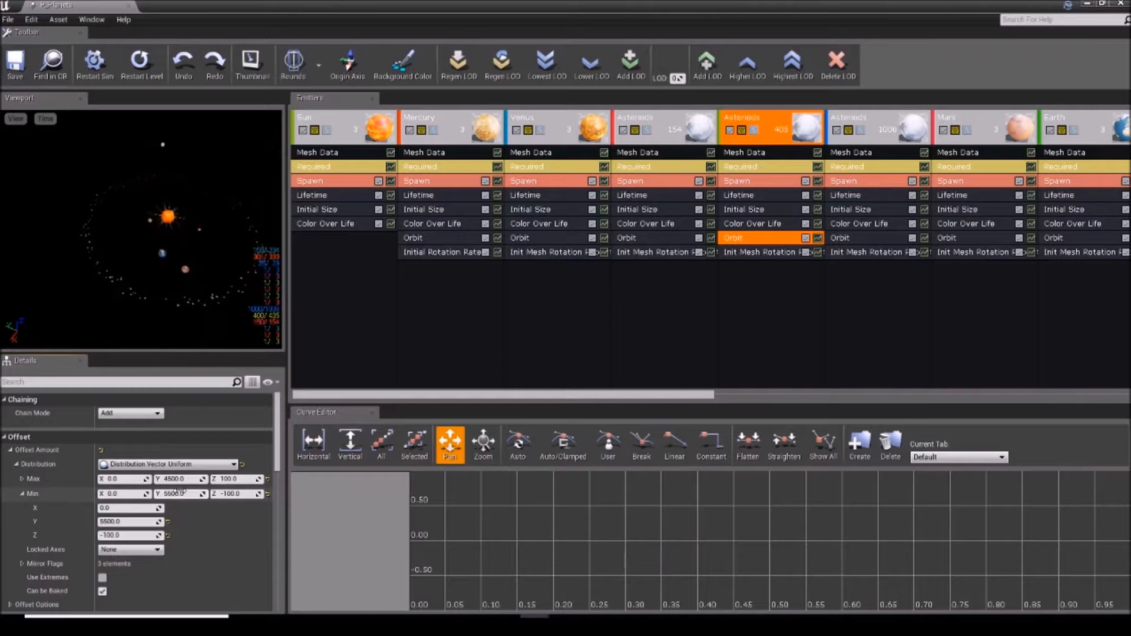
Solo the first Asteroids emitter and examine its Orbit offset, rotation and rotation rate settings.
left_click(661, 129)
left_click(648, 130)
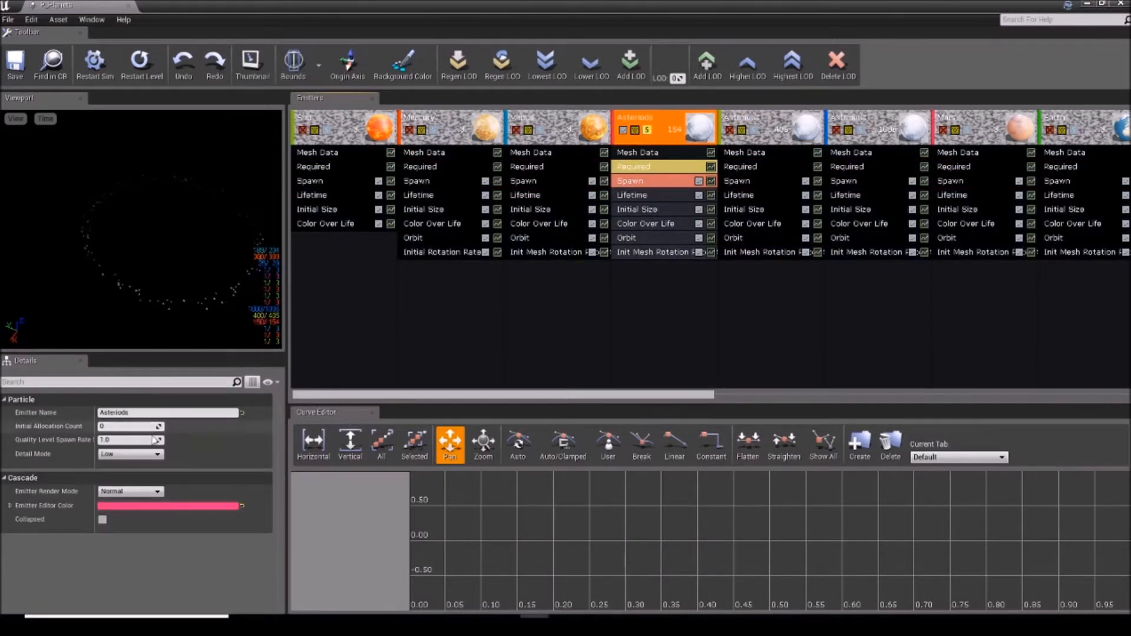
left_click(638, 183)
left_click(637, 237)
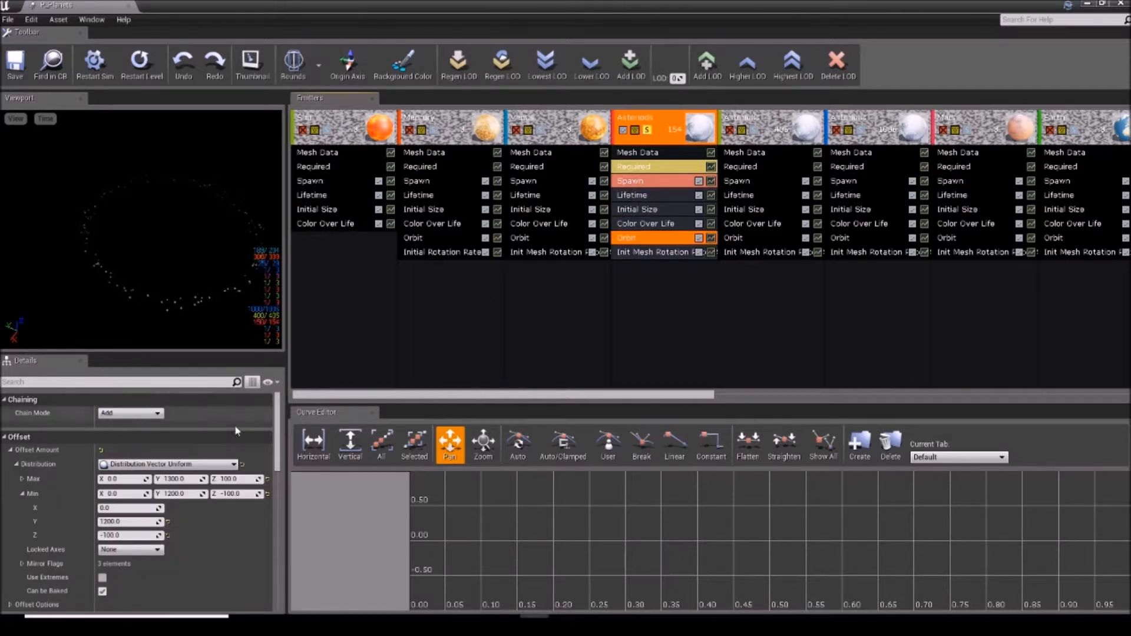
scroll(233, 448, "down", 3)
scroll(226, 474, "down", 8)
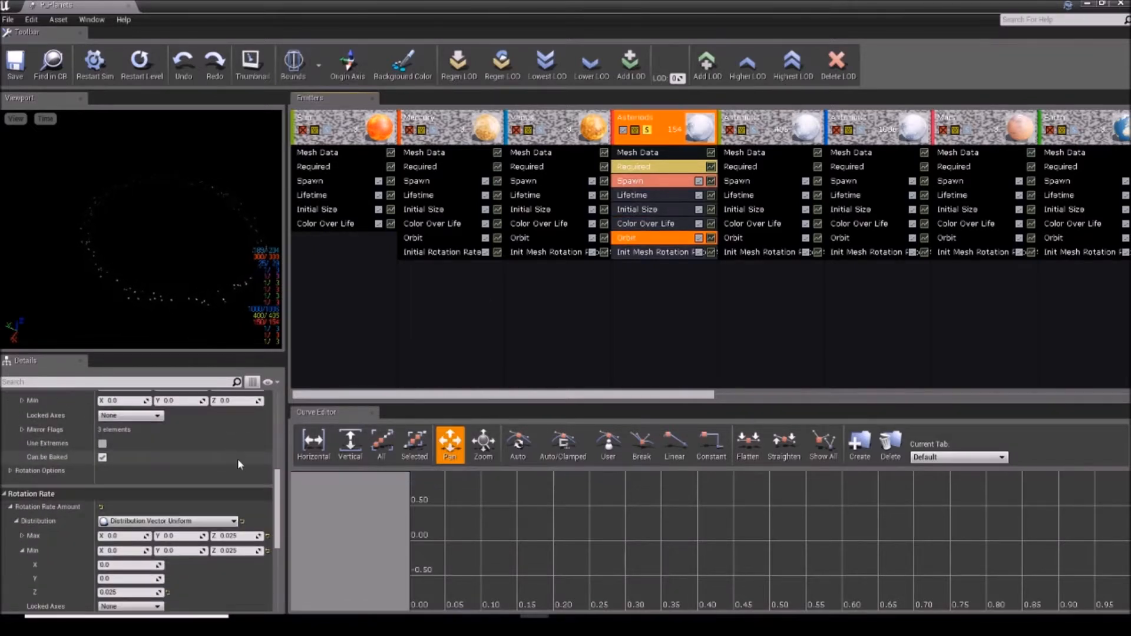
scroll(238, 463, "up", 10)
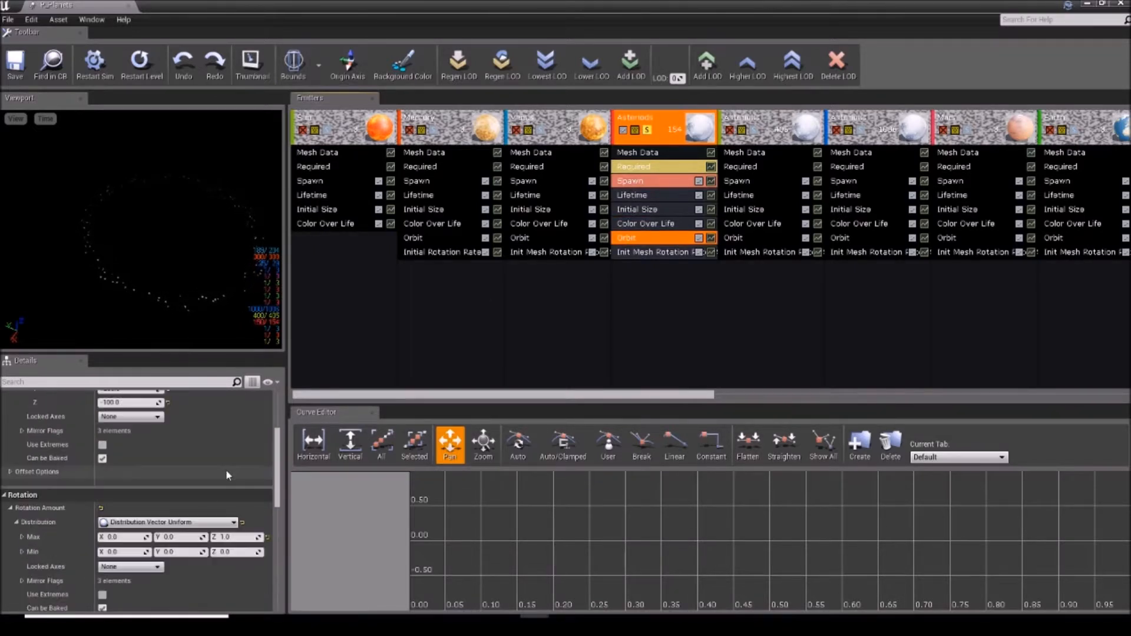
Examine the soloed Asteroids emitter's Spawn burst, Lifetime, Initial Size, Color Over Life and Orbit offset settings.
left_click(648, 178)
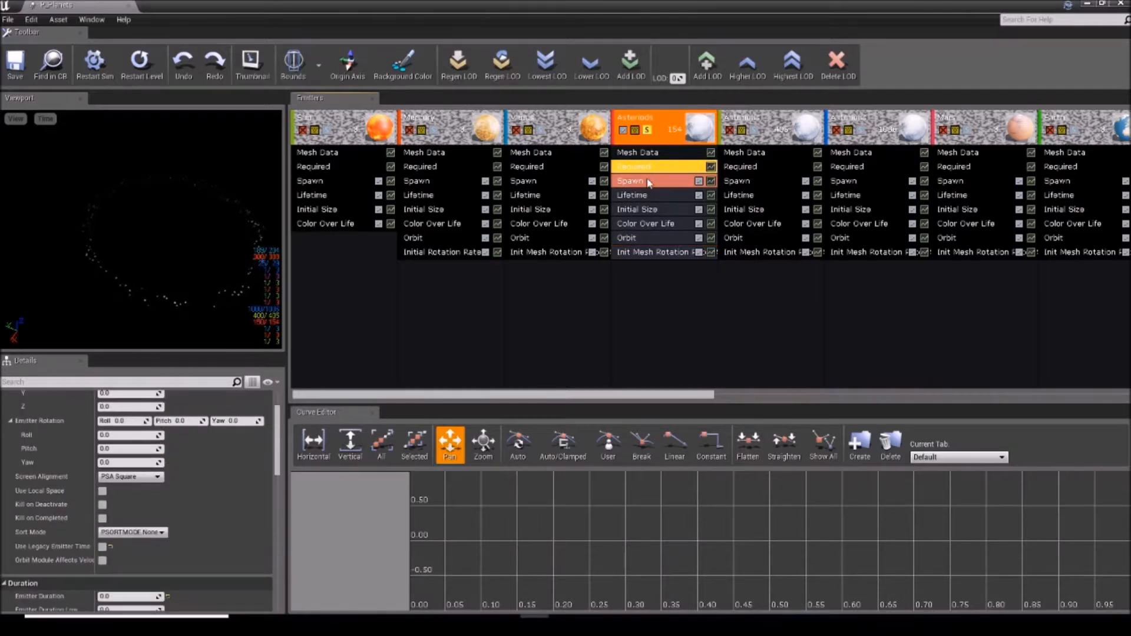
scroll(242, 440, "down", 5)
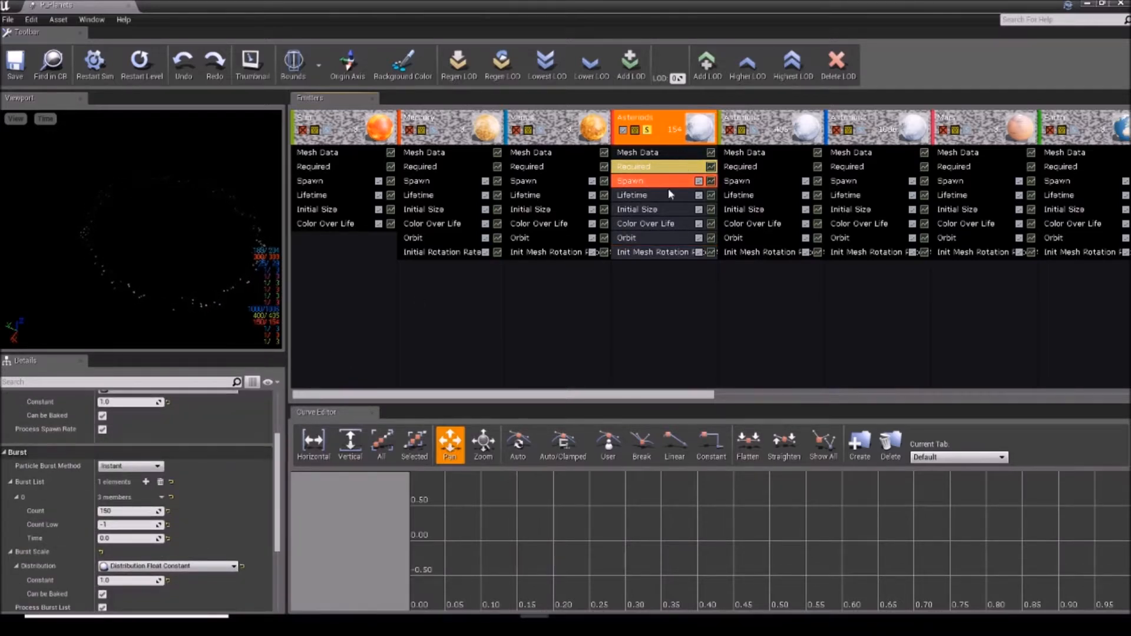
left_click(651, 198)
left_click(652, 209)
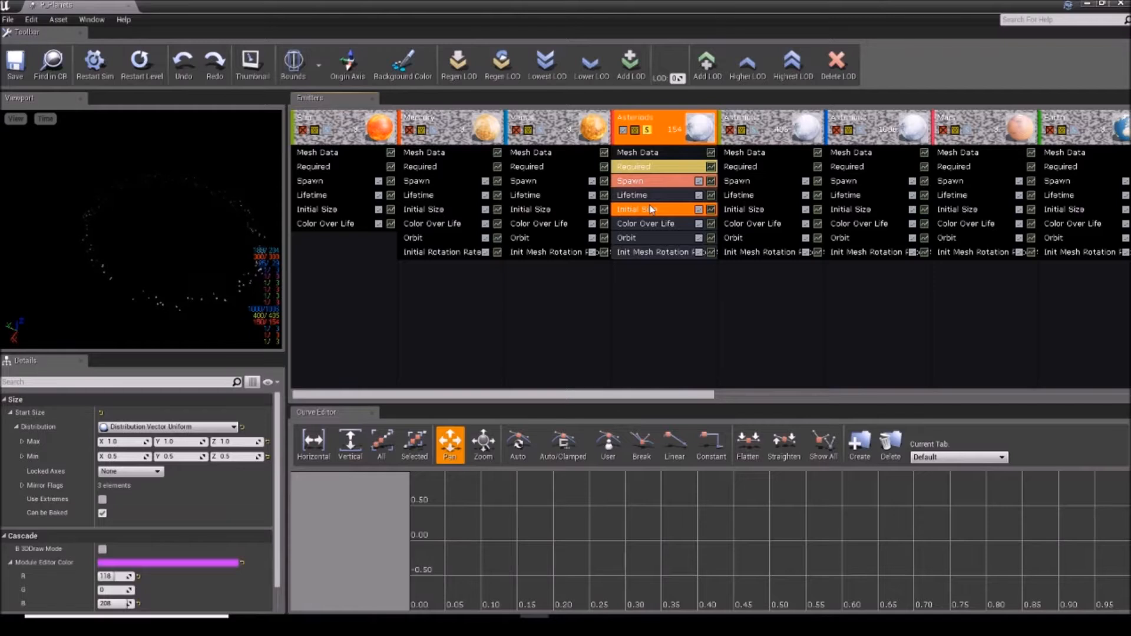
left_click(652, 224)
left_click(648, 238)
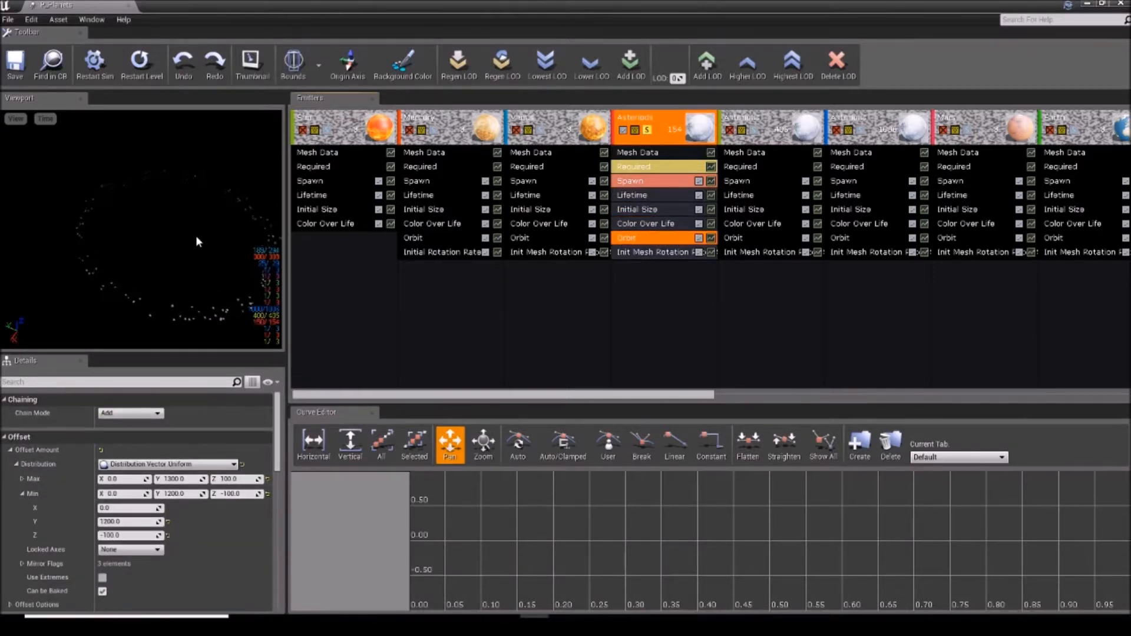
left_click_drag(194, 238, 168, 248)
scroll(79, 515, "down", 5)
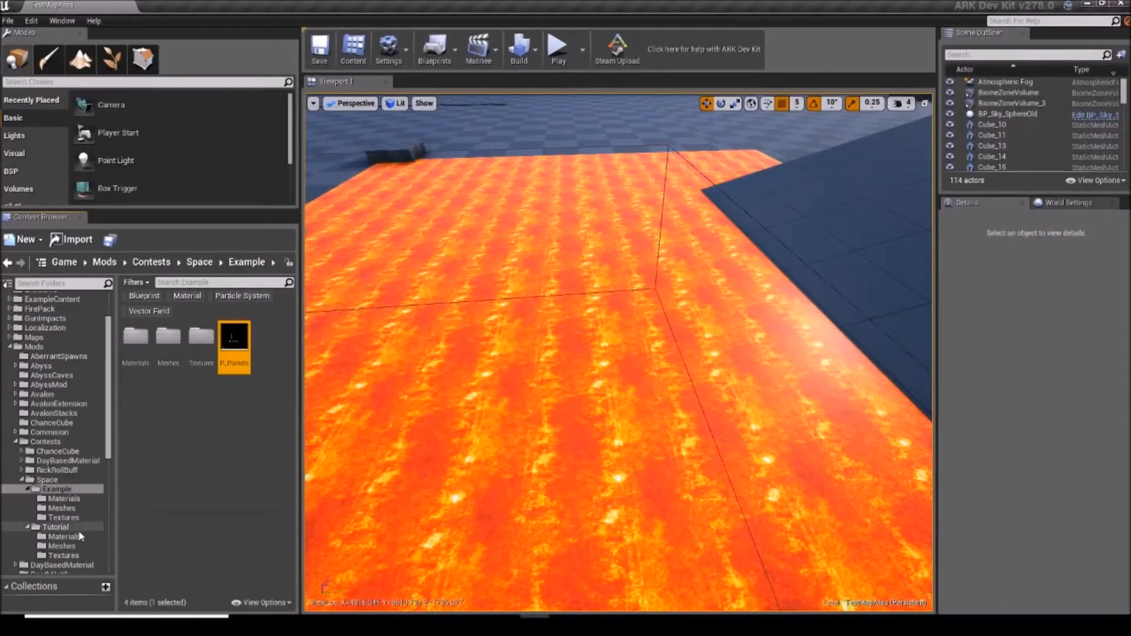
Reopen the solar system particle system from the Tutorial folder and bring the duplicated Mars emitter into view.
left_click(56, 527)
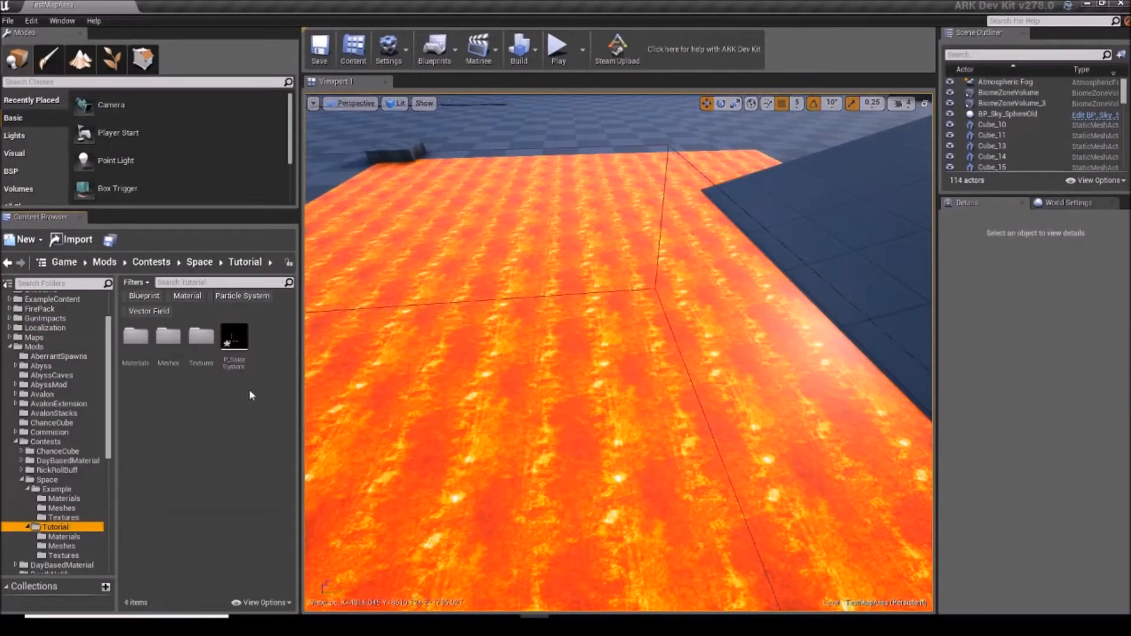
double_click(242, 354)
right_click_drag(196, 253, 136, 210)
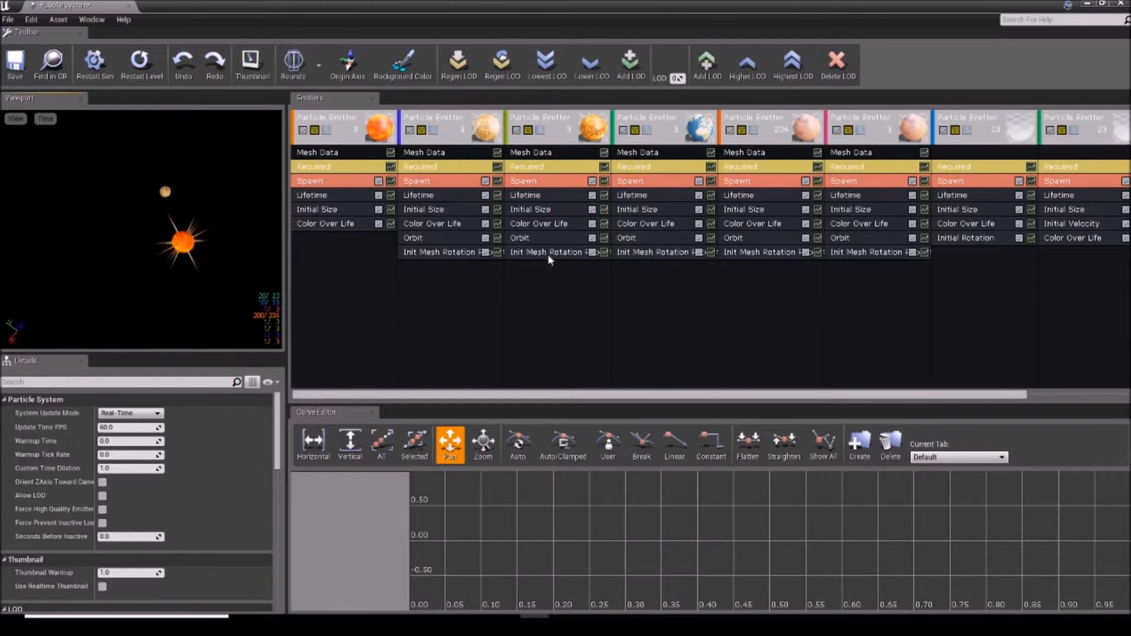
left_click_drag(745, 392, 998, 396)
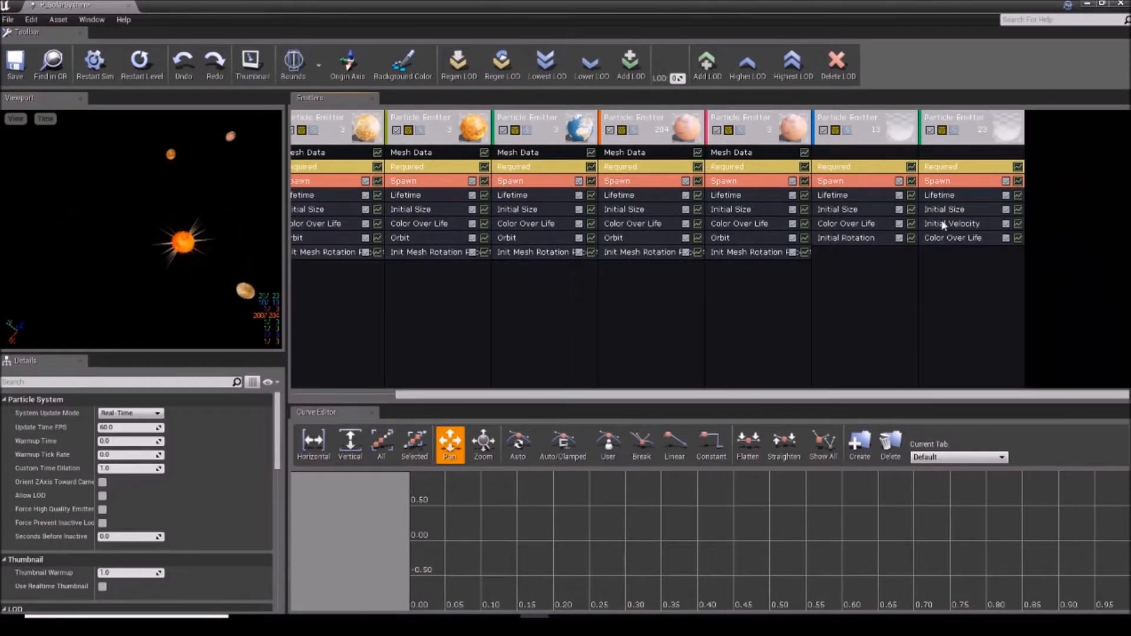
Set the duplicated Mars emitter's Orbit Offset Z to 100 for Max and -100 for Min.
left_click(648, 238)
left_click(239, 479)
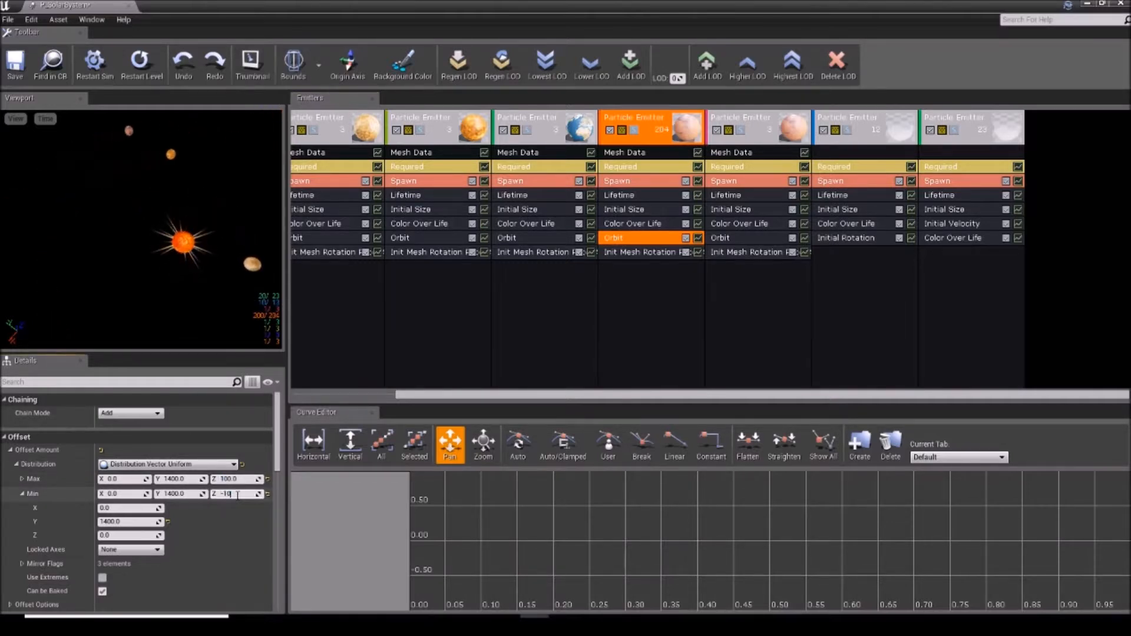
key("Return")
Show the offset's Mirror Flags and set the Orbit Offset Y to 1600 for Max and 1200 for Min.
left_click(23, 563)
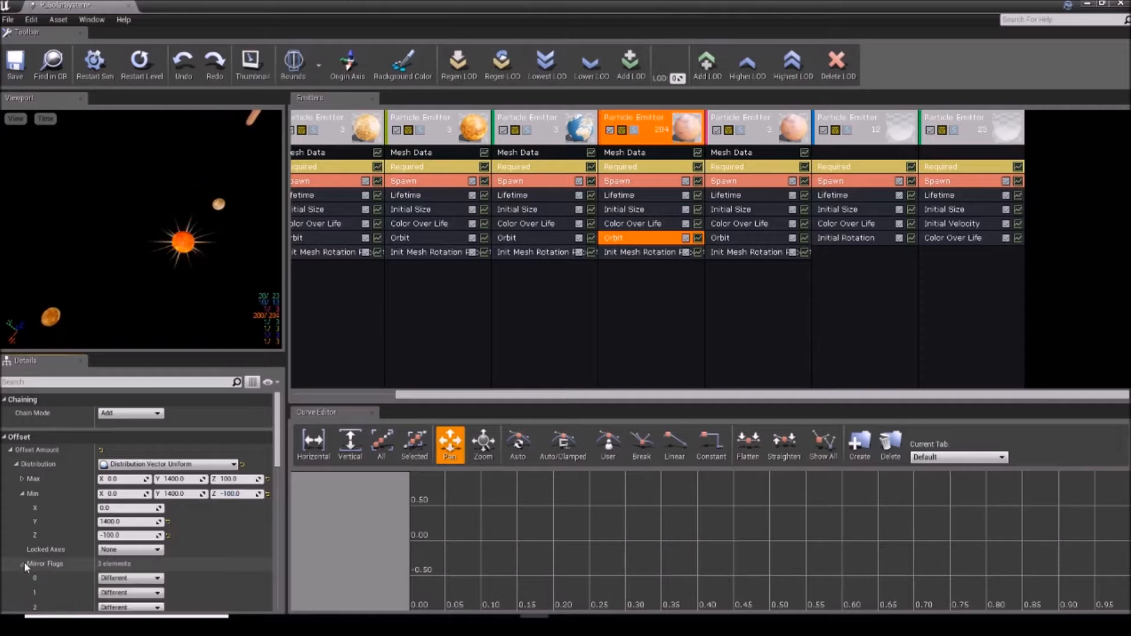
scroll(33, 563, "down", 1)
scroll(90, 280, "down", 3)
left_click_drag(90, 280, 147, 247)
left_click(187, 460)
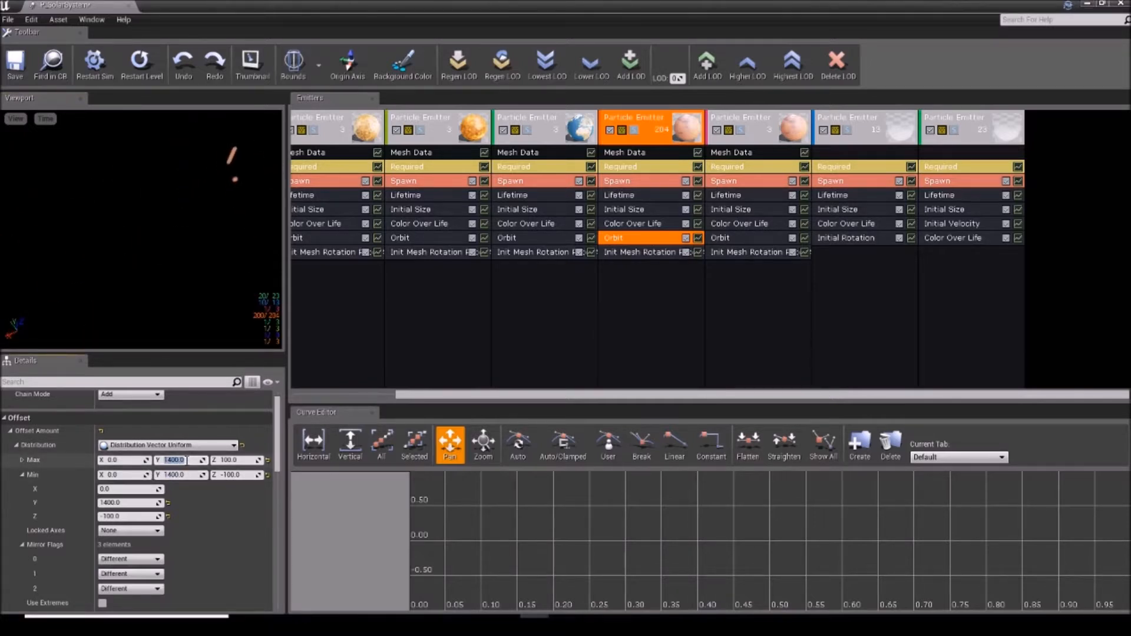
type("1600")
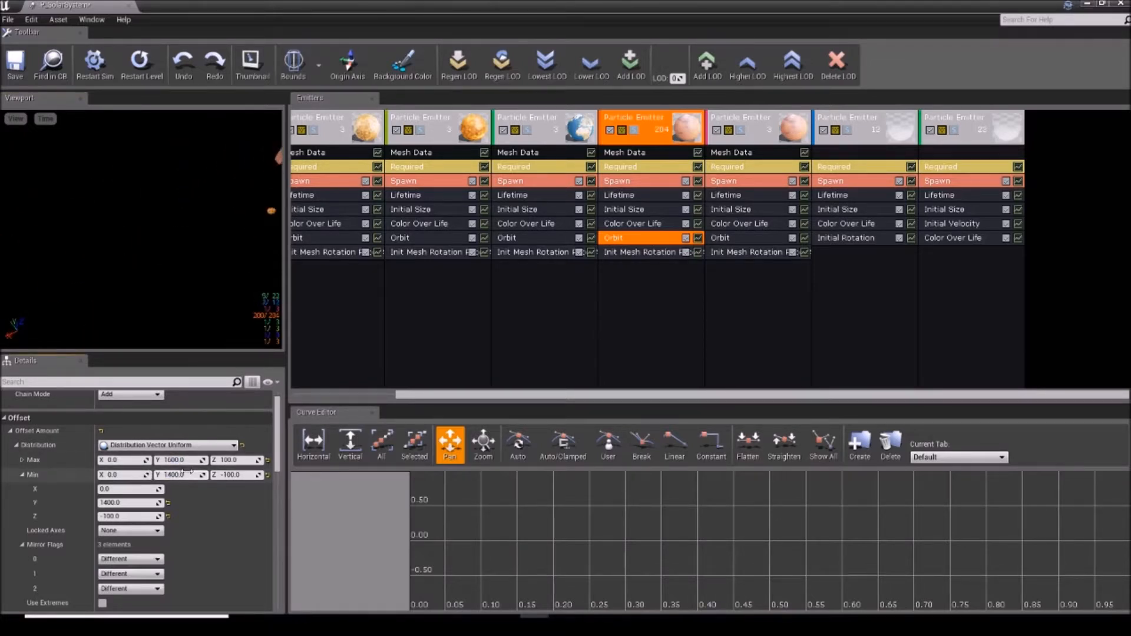
key("Return")
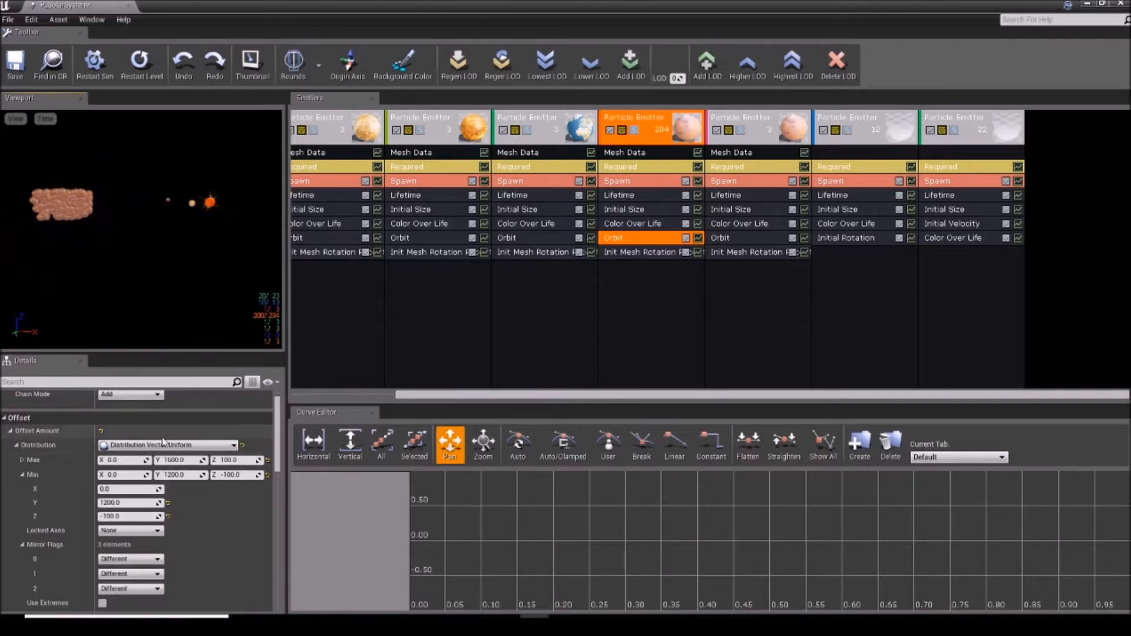
Try turning off Process During Spawn in favour of Process During Update in the duplicated Mars emitter's Orbit Offset Options.
scroll(141, 486, "down", 5)
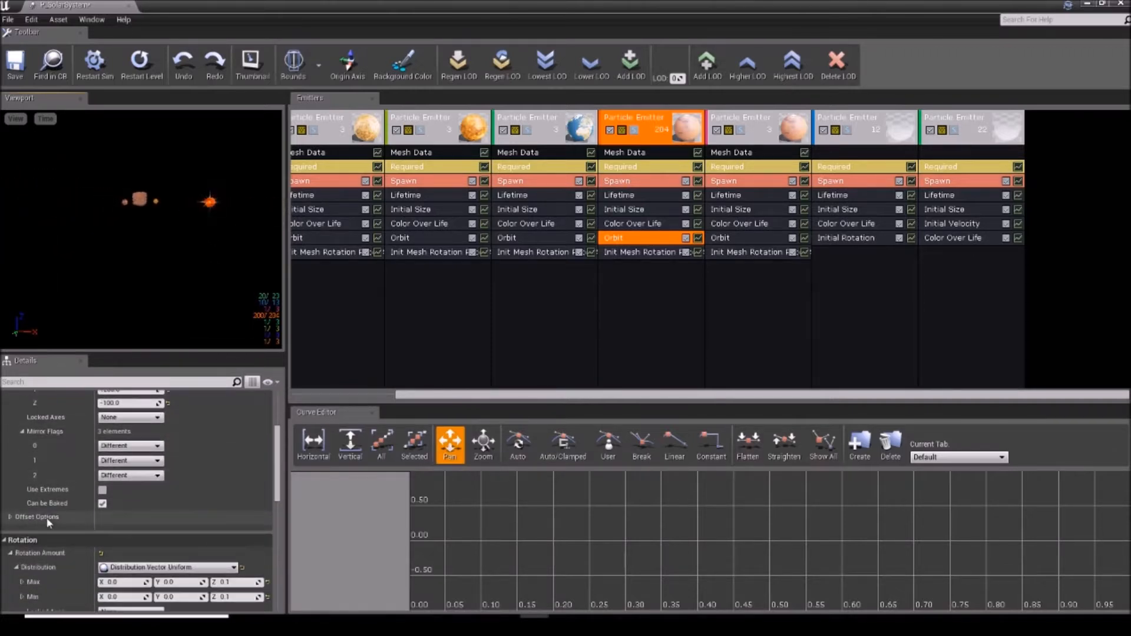
left_click(10, 518)
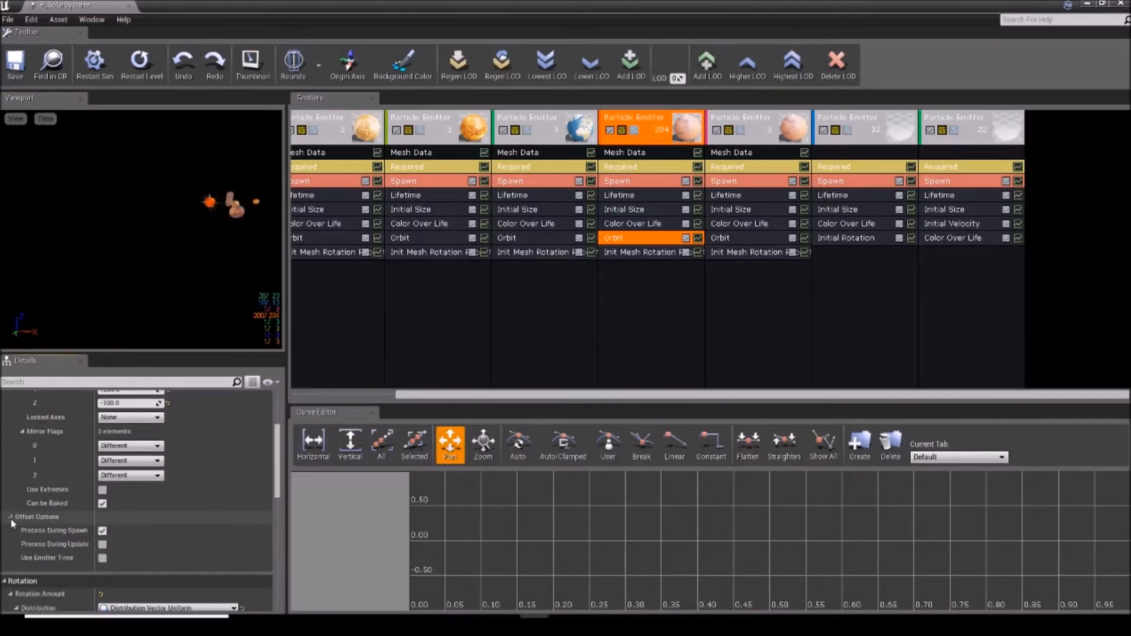
left_click_drag(94, 530, 103, 530)
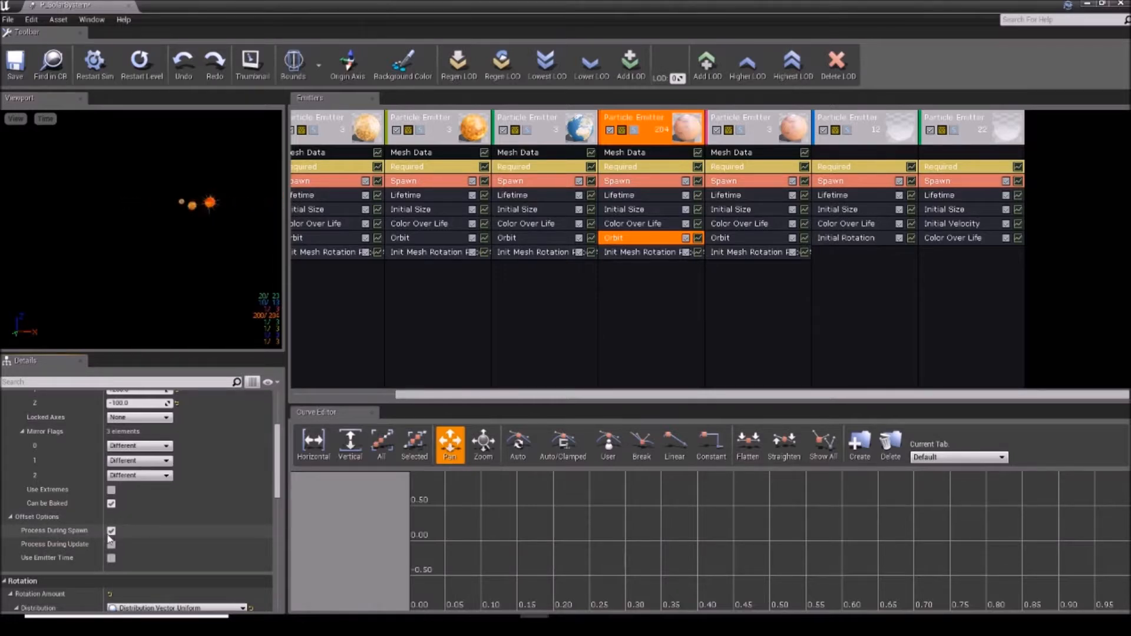
left_click(111, 531)
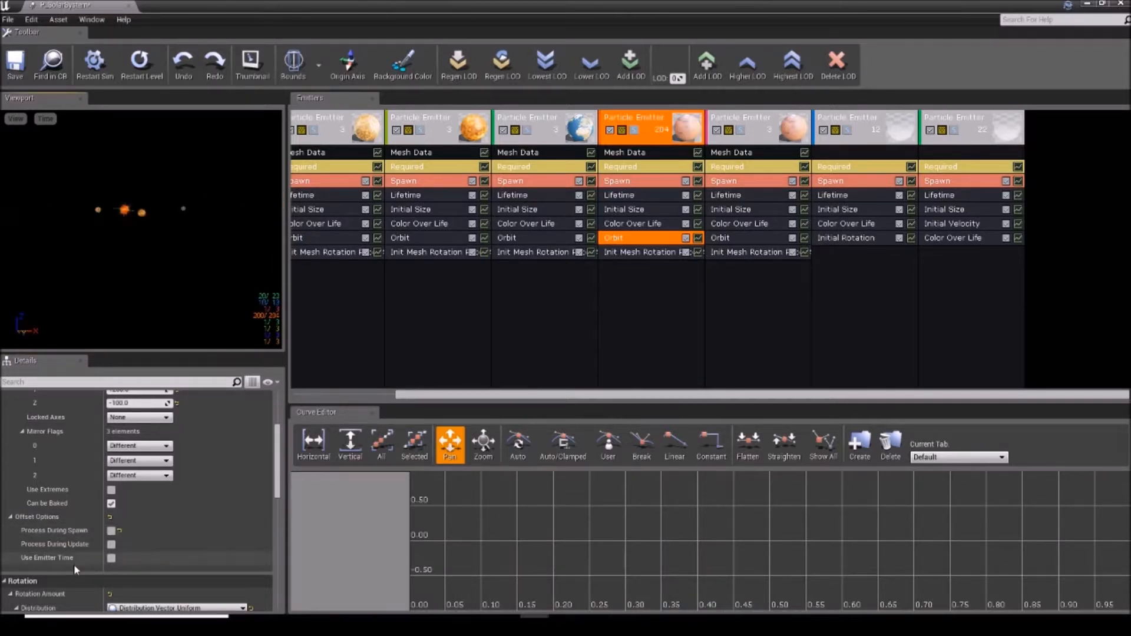
left_click(112, 545)
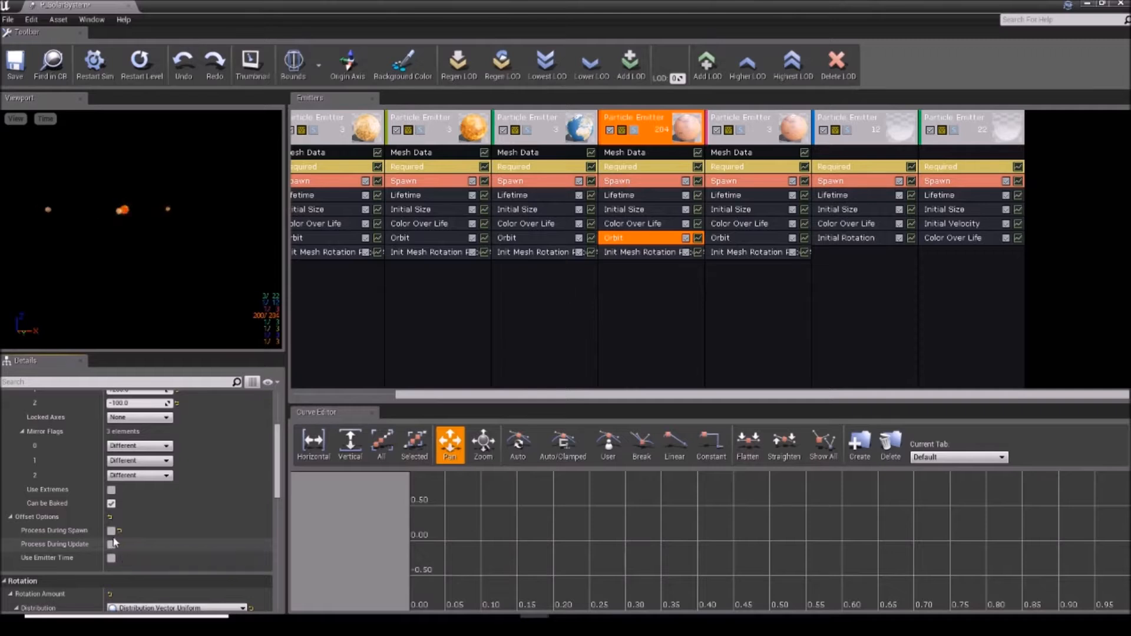
Examine the duplicated Mars emitter's Orbit Rotation and Rotation Rate settings alongside the particle preview.
scroll(115, 531, "down", 5)
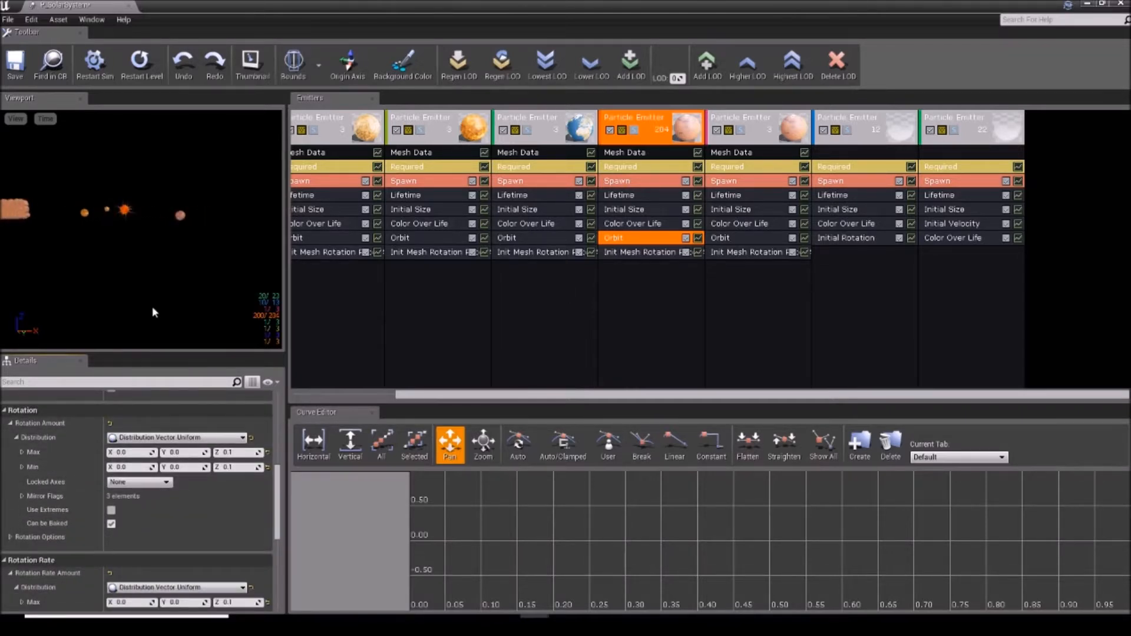
scroll(122, 530, "down", 7)
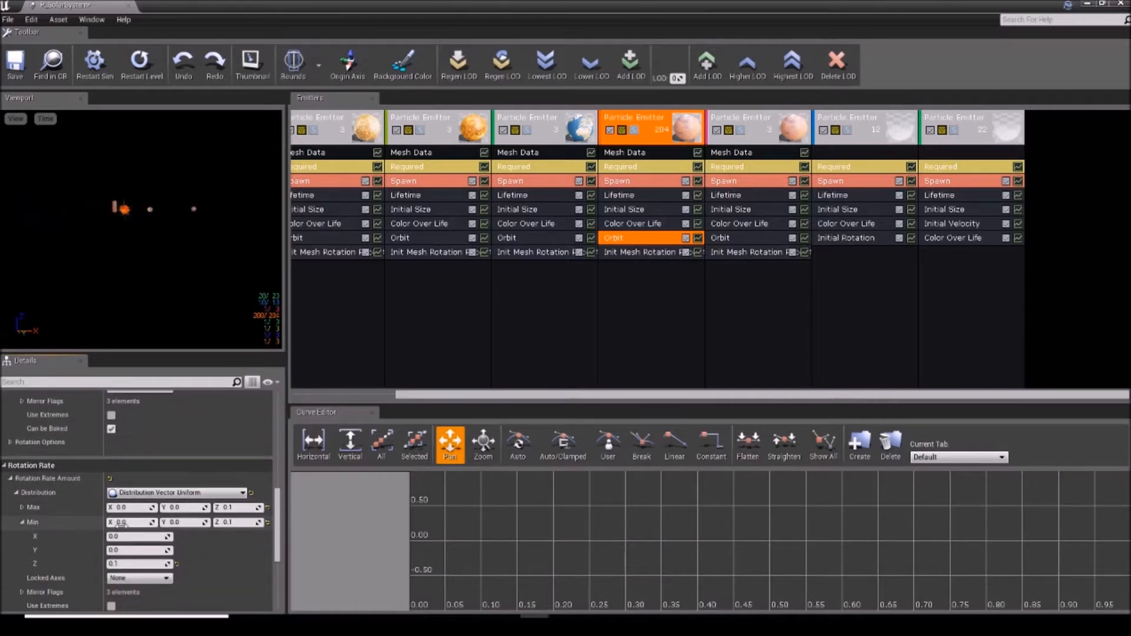
scroll(121, 526, "up", 3)
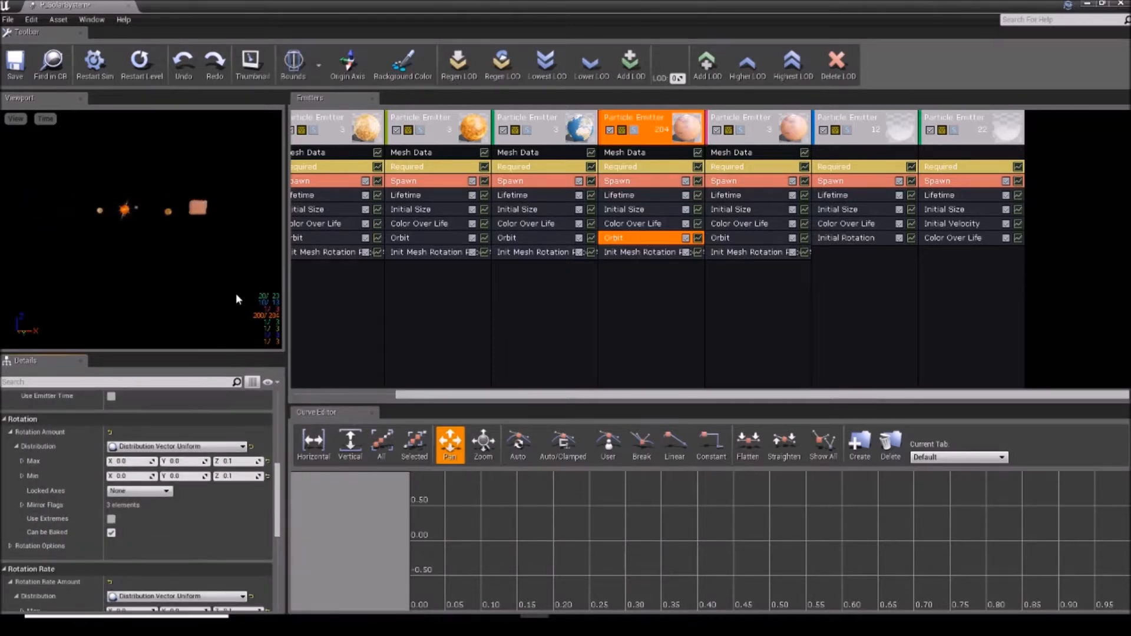
left_click_drag(228, 288, 265, 253)
Try 100 and 500 as the Max X value of the duplicated Mars emitter's Orbit offset.
scroll(181, 477, "down", 5)
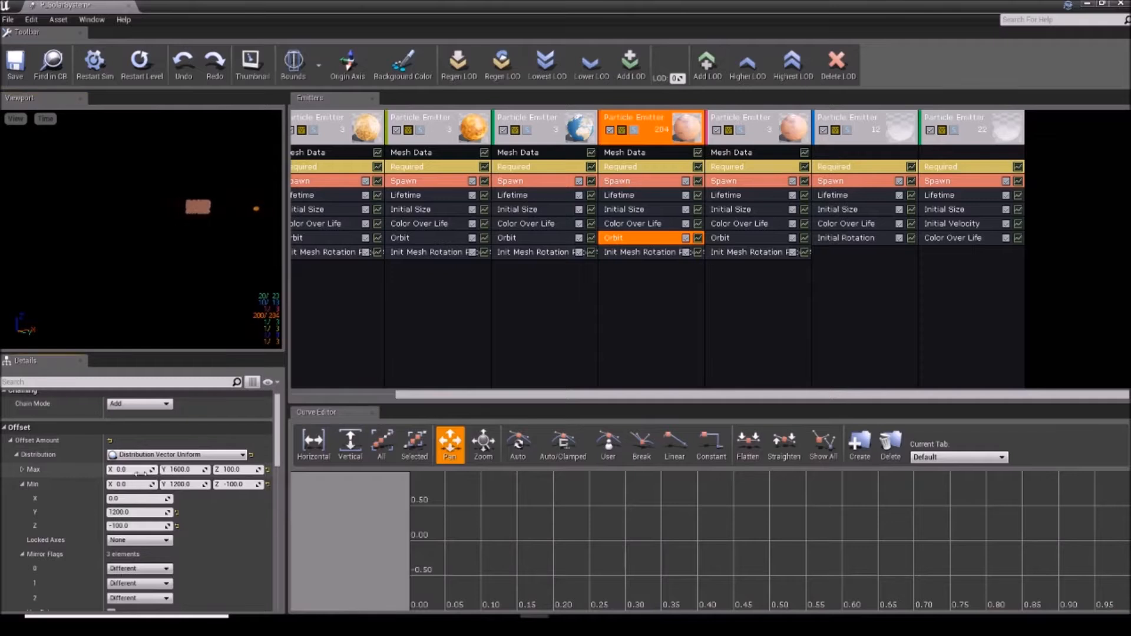
type("0")
key("Return")
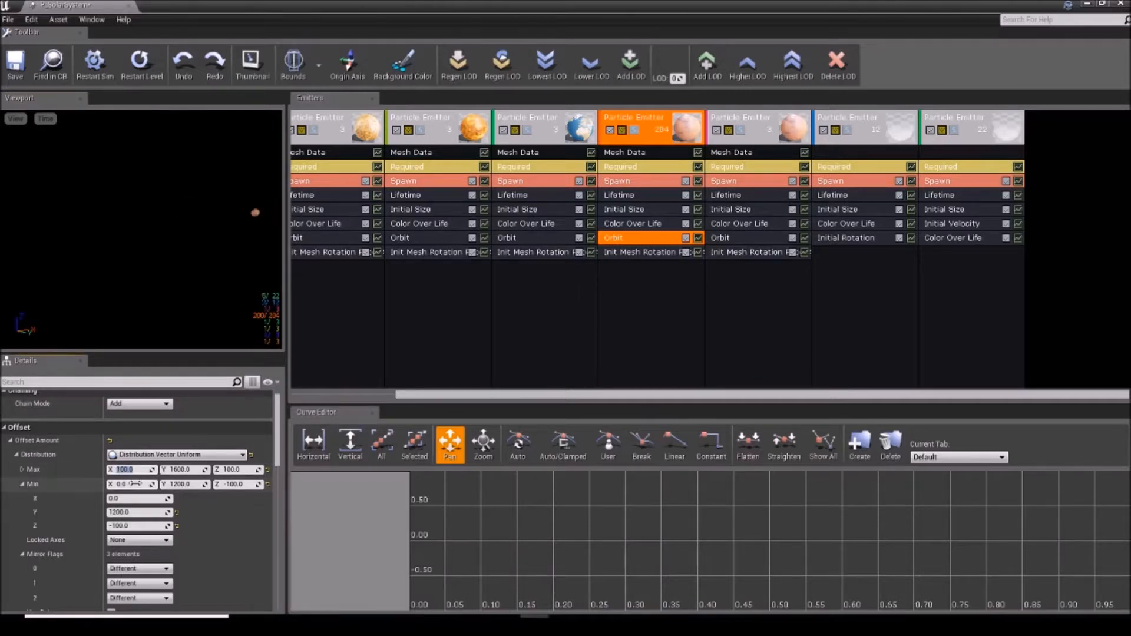
mouse_move(171, 313)
right_mouse_down()
mouse_move(195, 313)
mouse_move(147, 282)
mouse_move(177, 342)
mouse_move(141, 318)
mouse_move(145, 339)
mouse_move(159, 318)
right_mouse_up()
left_click(141, 469)
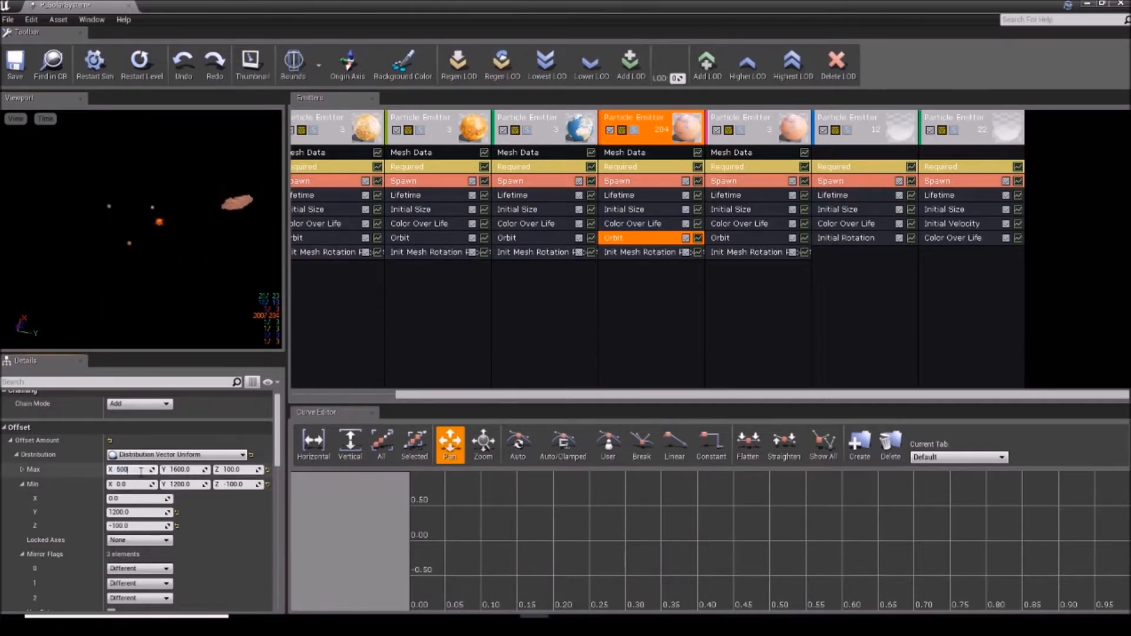
key("Return")
Try a Max X of 5000 for the Orbit offset, return it to 0 and inspect the particle cluster.
left_click(121, 470)
type("5000")
key("Return")
mouse_move(141, 230)
left_mouse_down()
mouse_move(95, 165)
mouse_move(165, 171)
mouse_move(141, 224)
left_mouse_up()
left_click(134, 470)
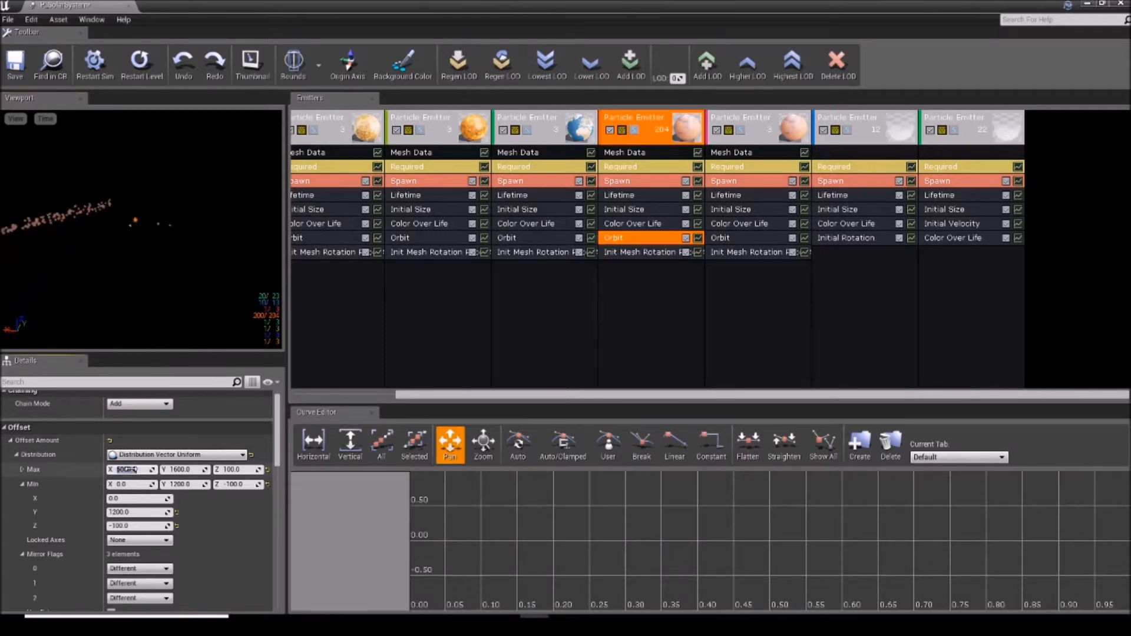
type("0")
key("Return")
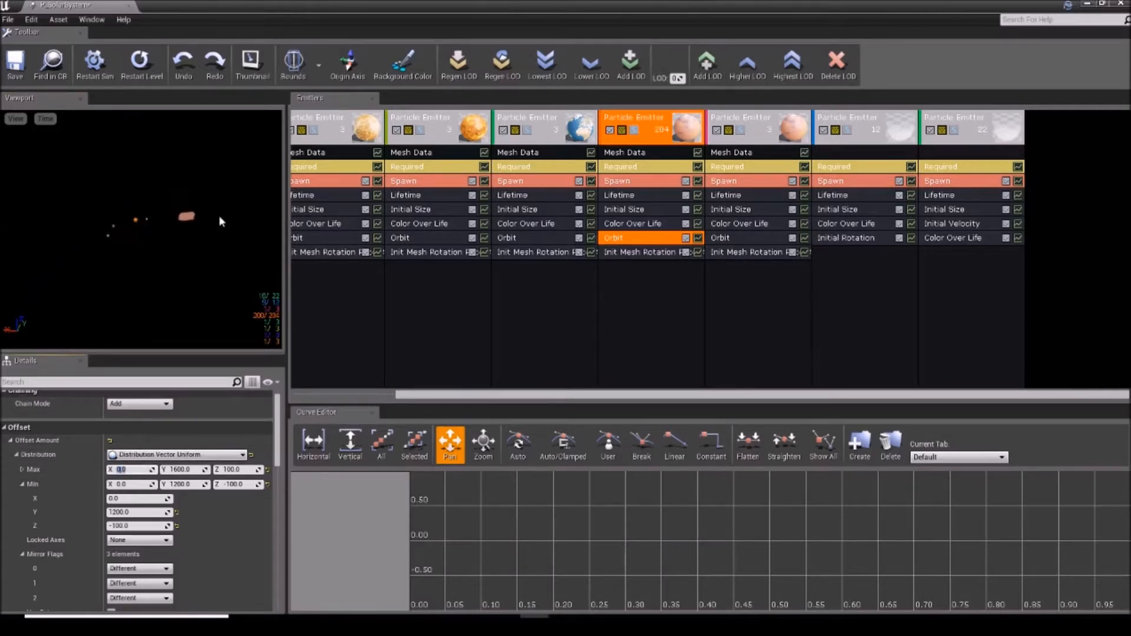
left_click_drag(141, 224, 168, 330)
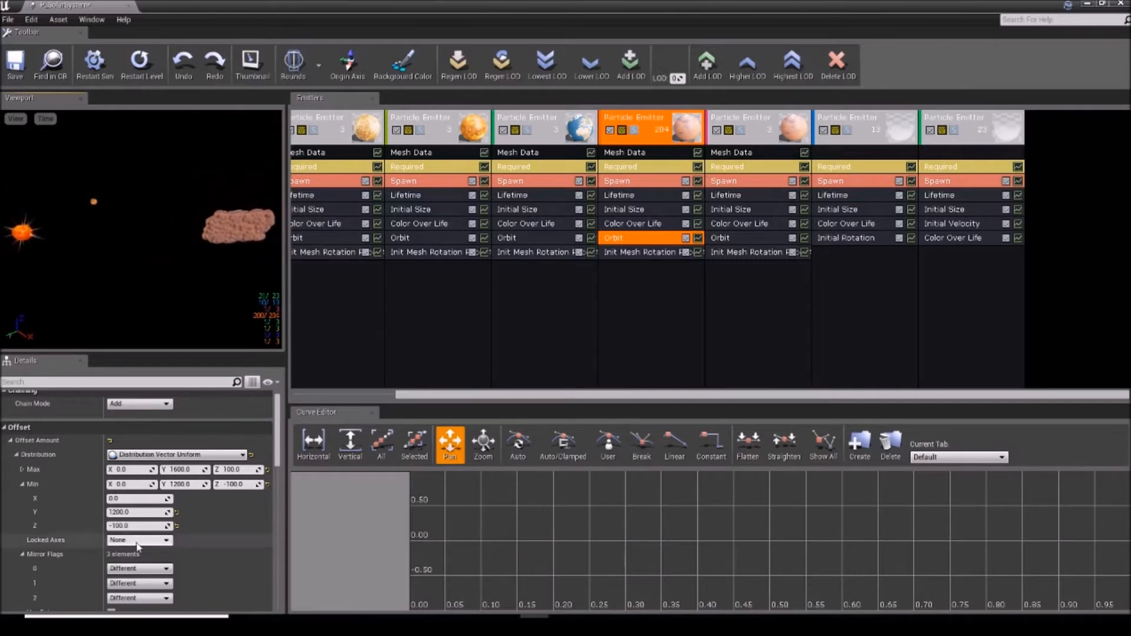
Try the Scale chain mode on the duplicated Mars emitter's Orbit module.
scroll(148, 483, "up", 1)
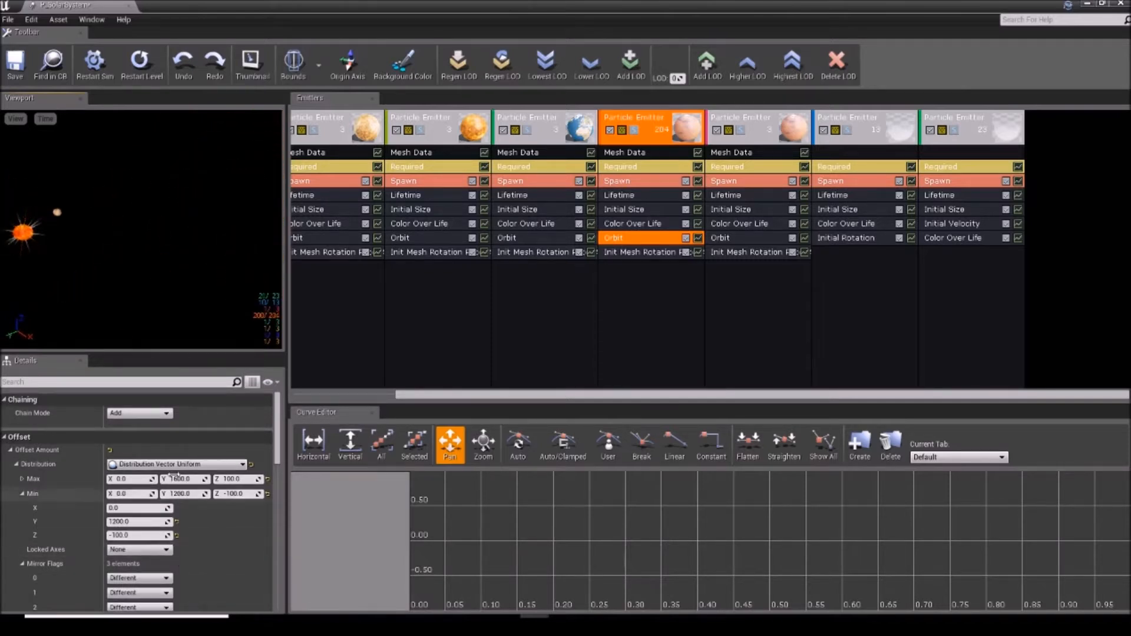
left_click(152, 414)
left_click(143, 430)
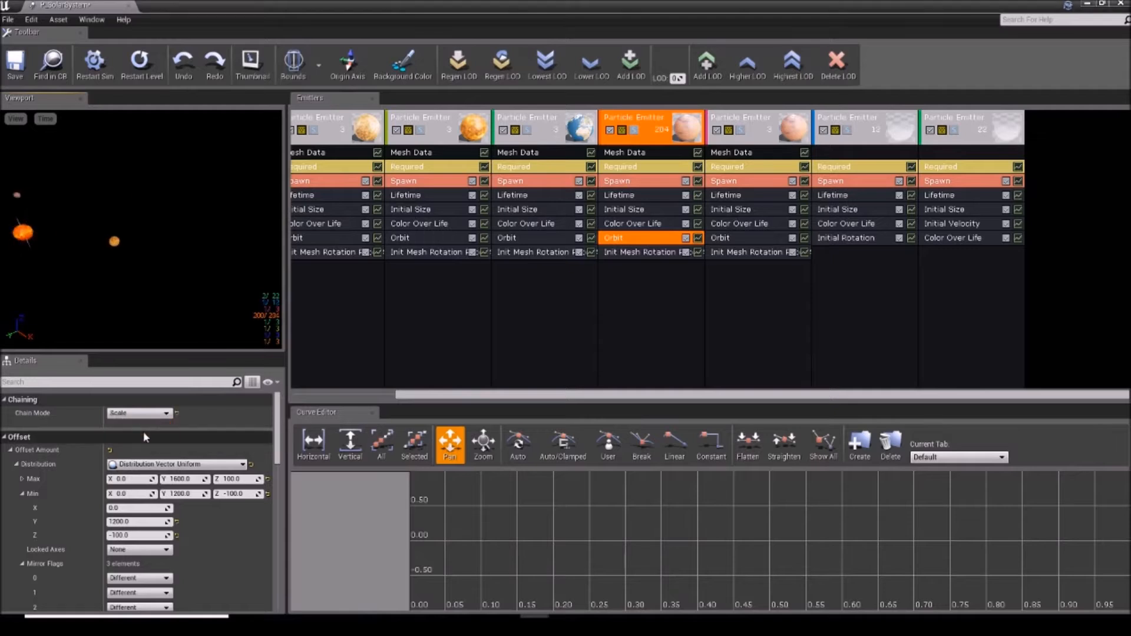
left_click(137, 413)
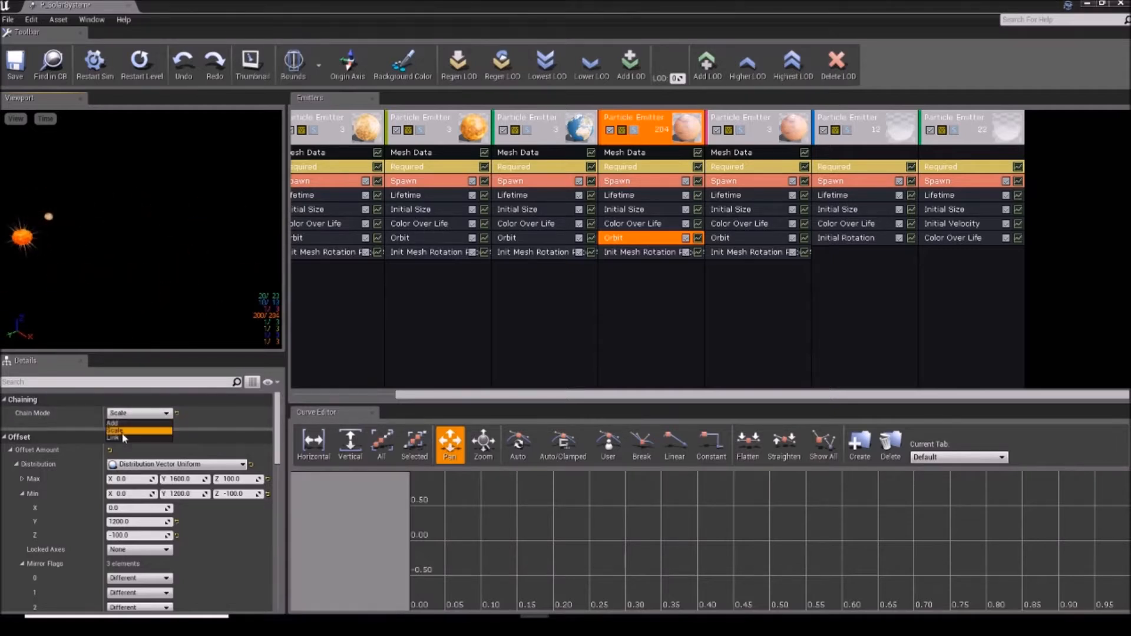
Review the Orbit module's Rotation Rate values and Rotation Rate Options.
scroll(136, 426, "down", 10)
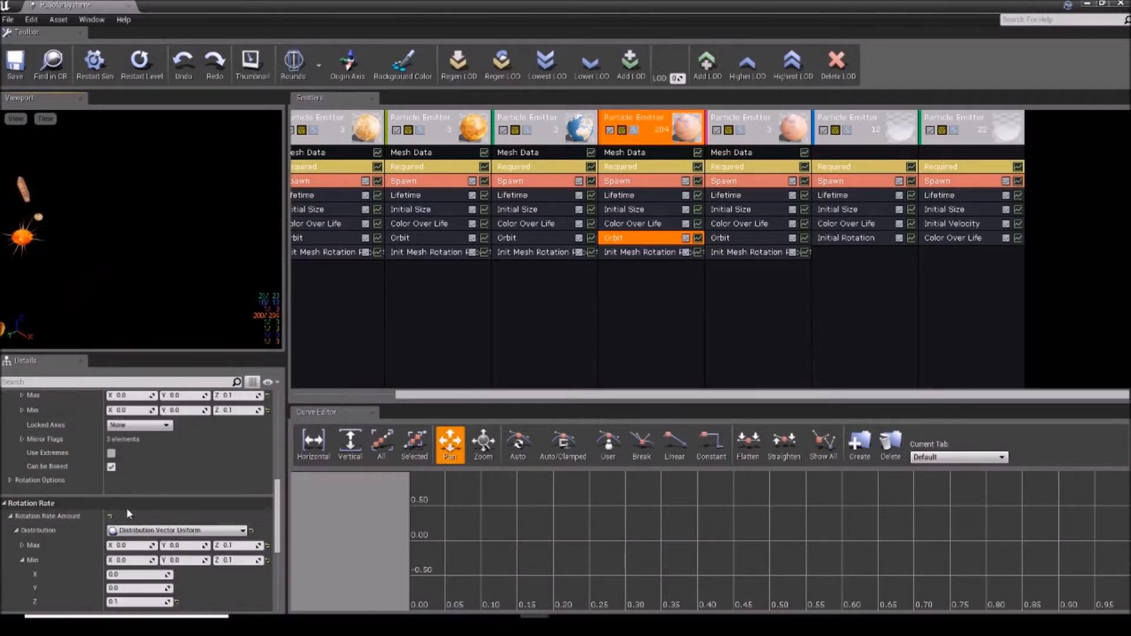
scroll(163, 410, "down", 5)
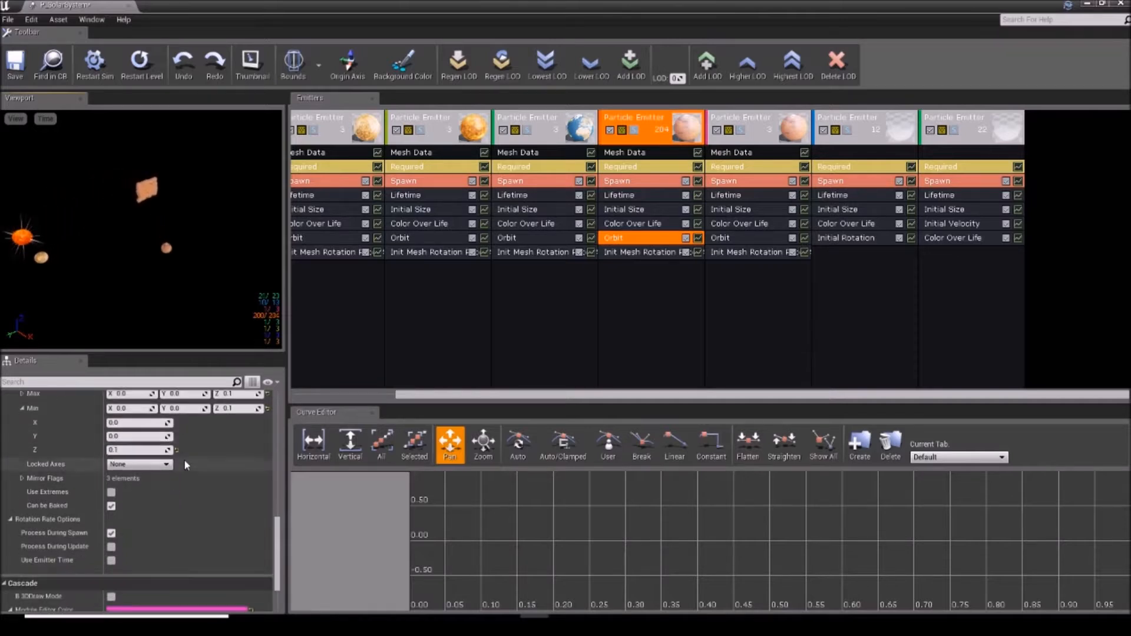
scroll(182, 459, "down", 3)
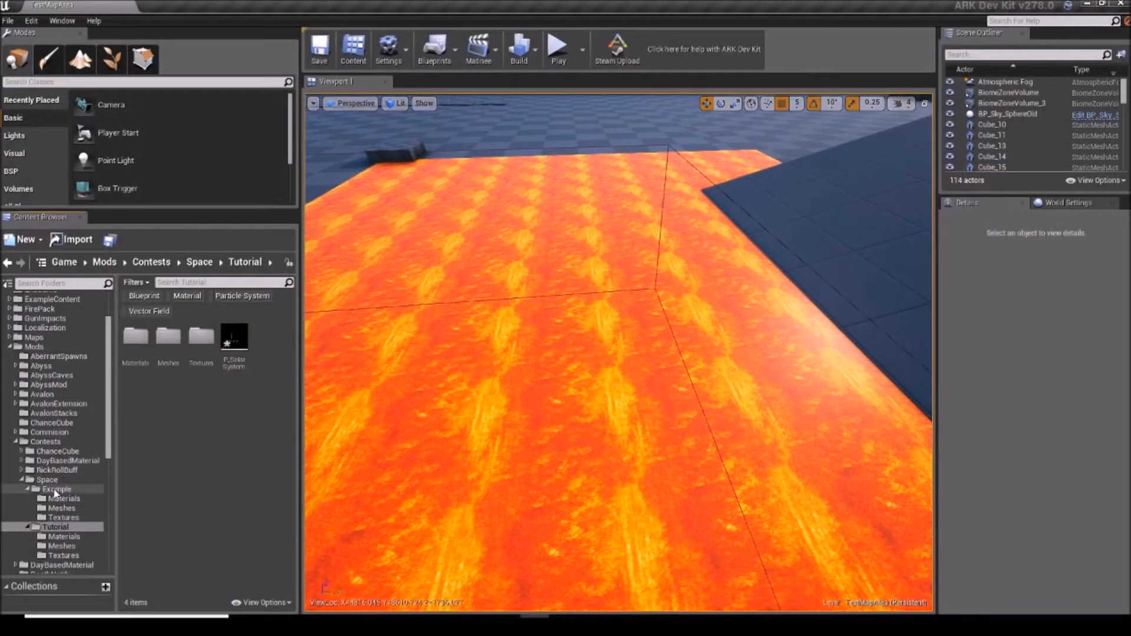
Open the P_Planets particle system from the Space project's Example folder and bring its last emitters into view.
left_click(59, 481)
left_click(59, 488)
double_click(235, 340)
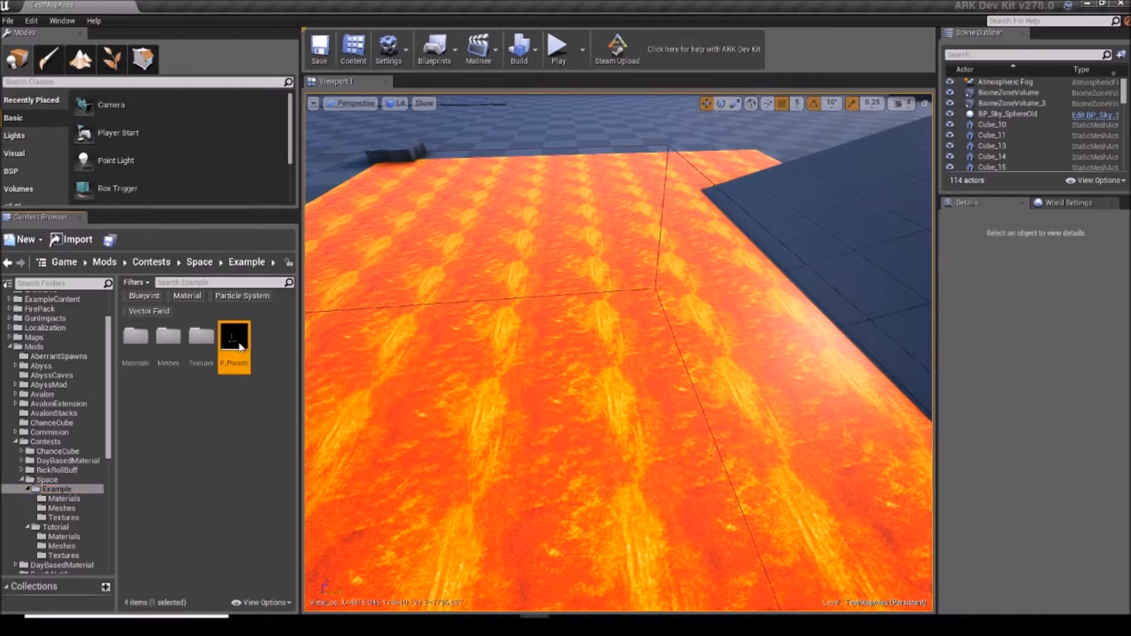
left_click(426, 370)
left_click_drag(593, 394, 1009, 394)
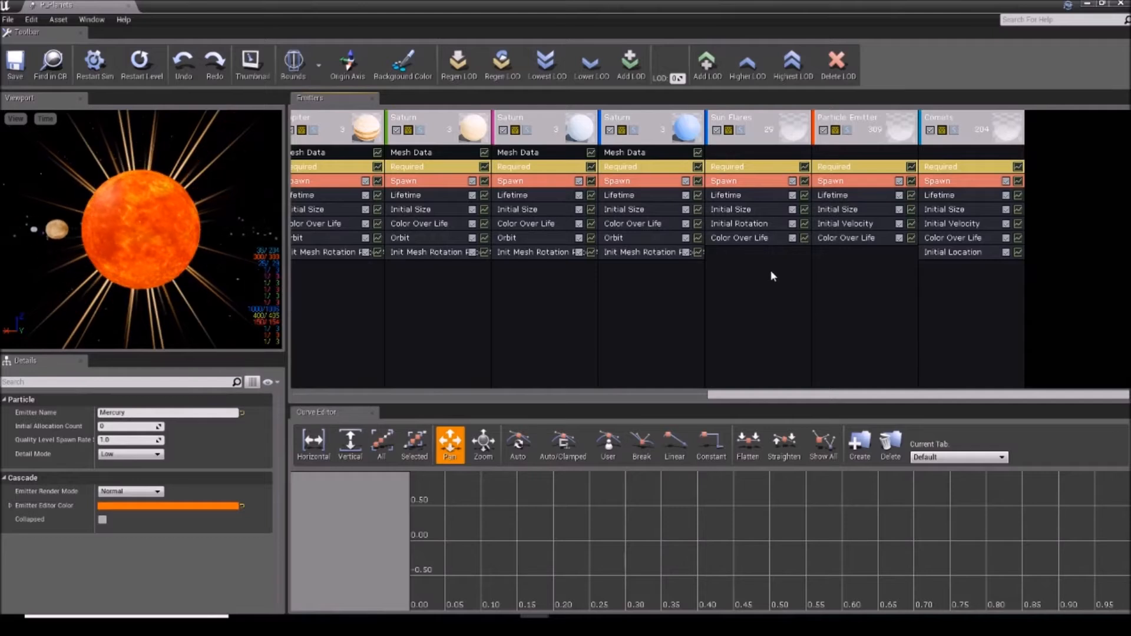
Check the Spawn settings of the Comets emitter and of the unnamed emitter beside it.
left_click(894, 193)
left_click(932, 184)
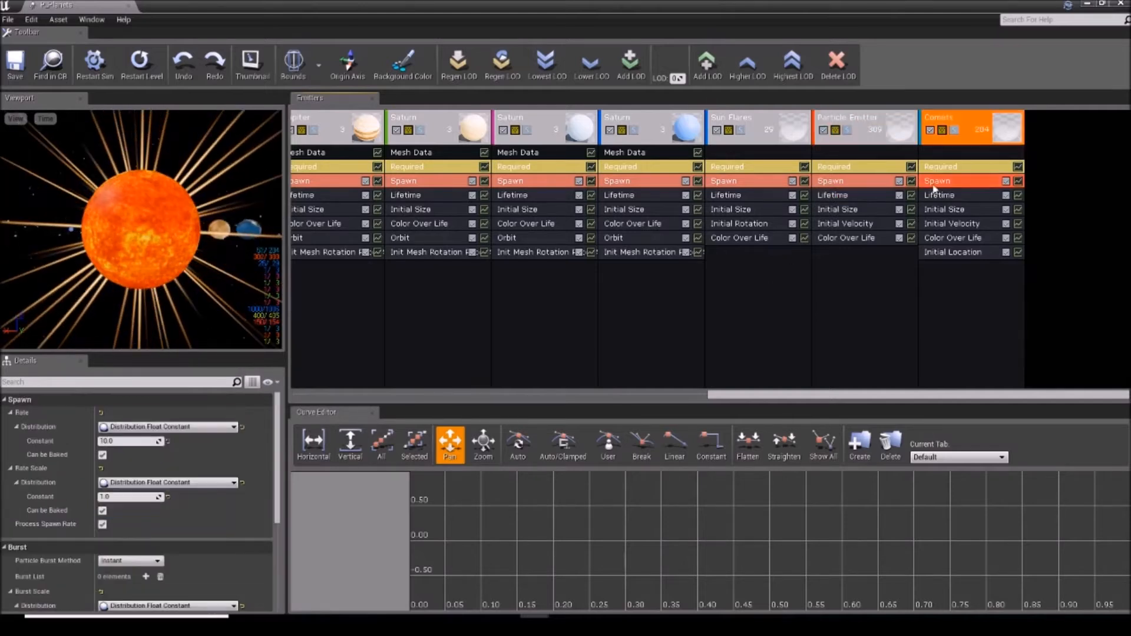
left_click(838, 194)
left_click(866, 180)
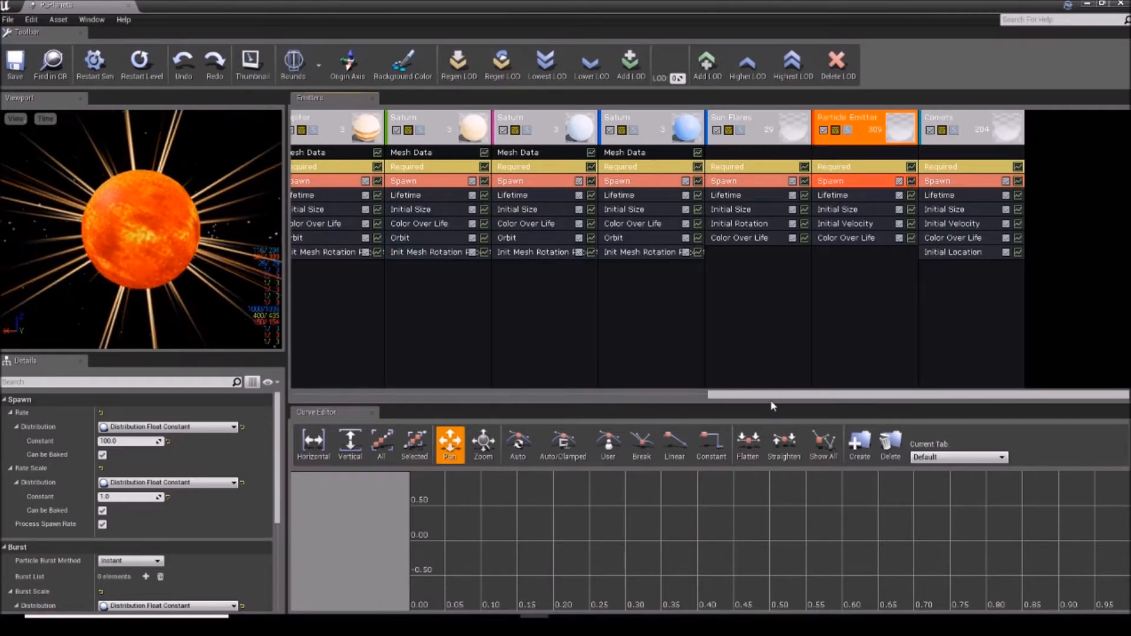
Solo the first Asteroids emitter and examine its Orbit Offset, Rotation and Rotation Rate settings.
left_click_drag(772, 396, 373, 391)
left_click(648, 130)
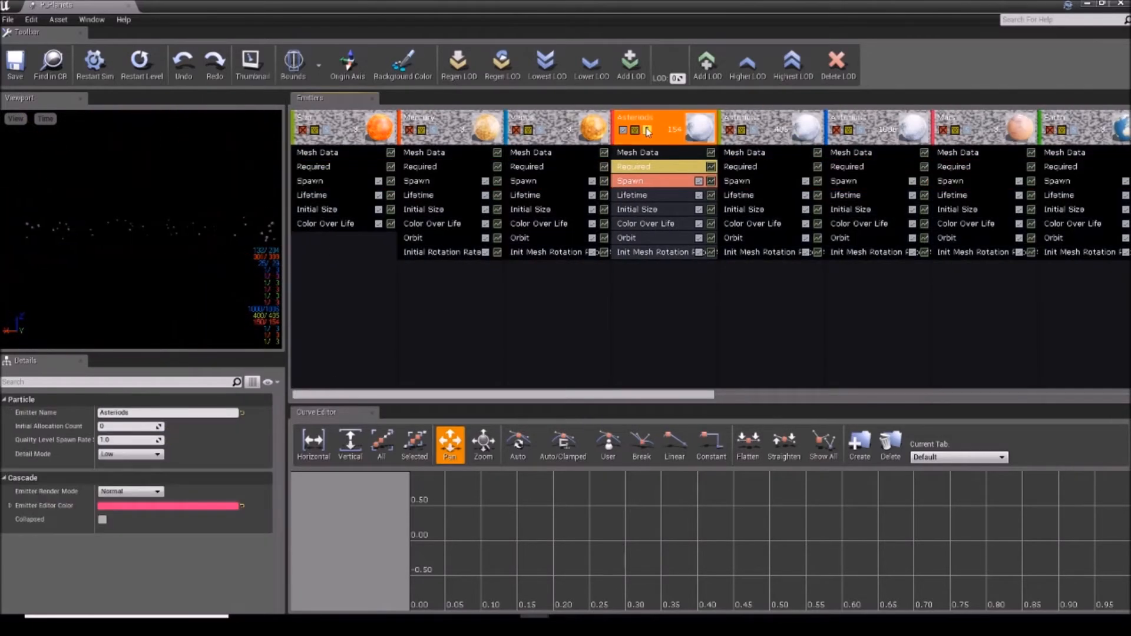
left_click(638, 238)
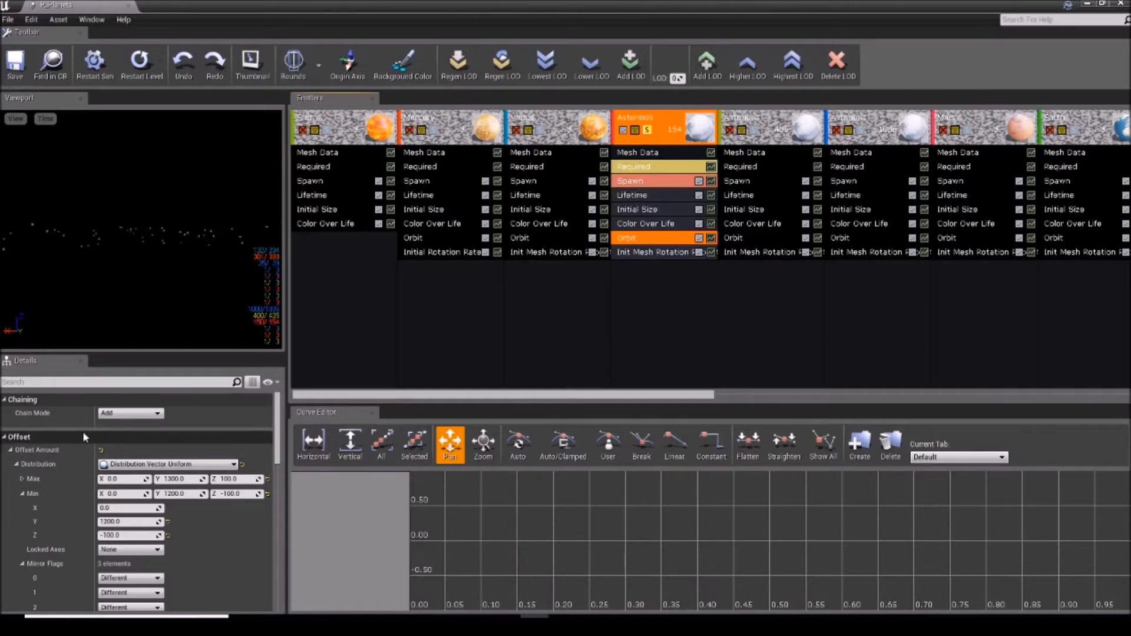
scroll(83, 432, "down", 2)
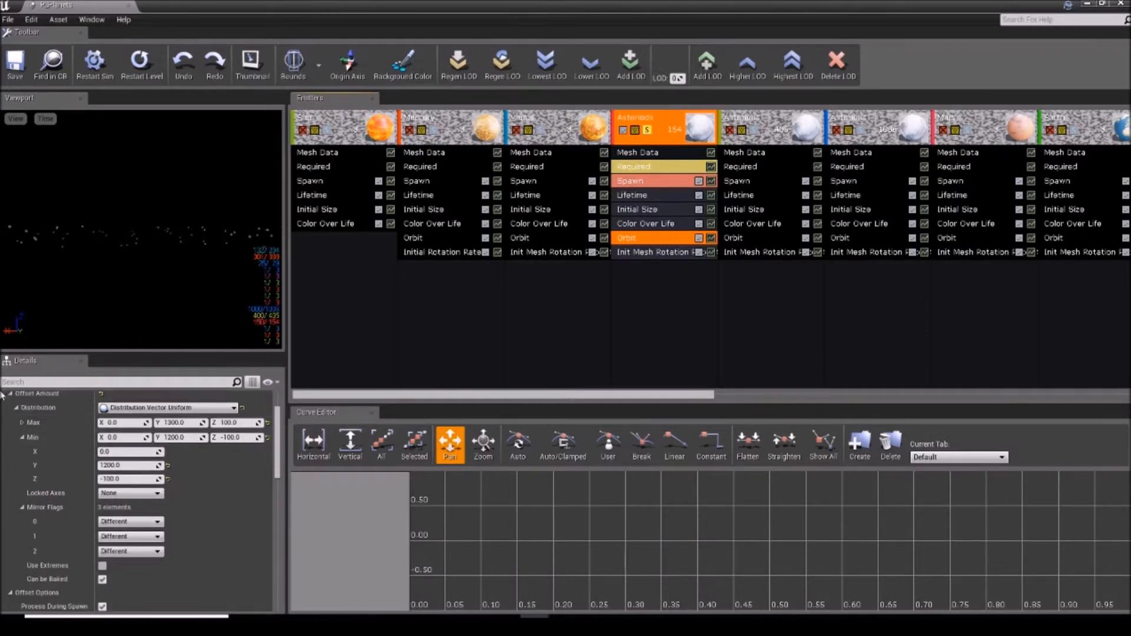
scroll(50, 464, "down", 2)
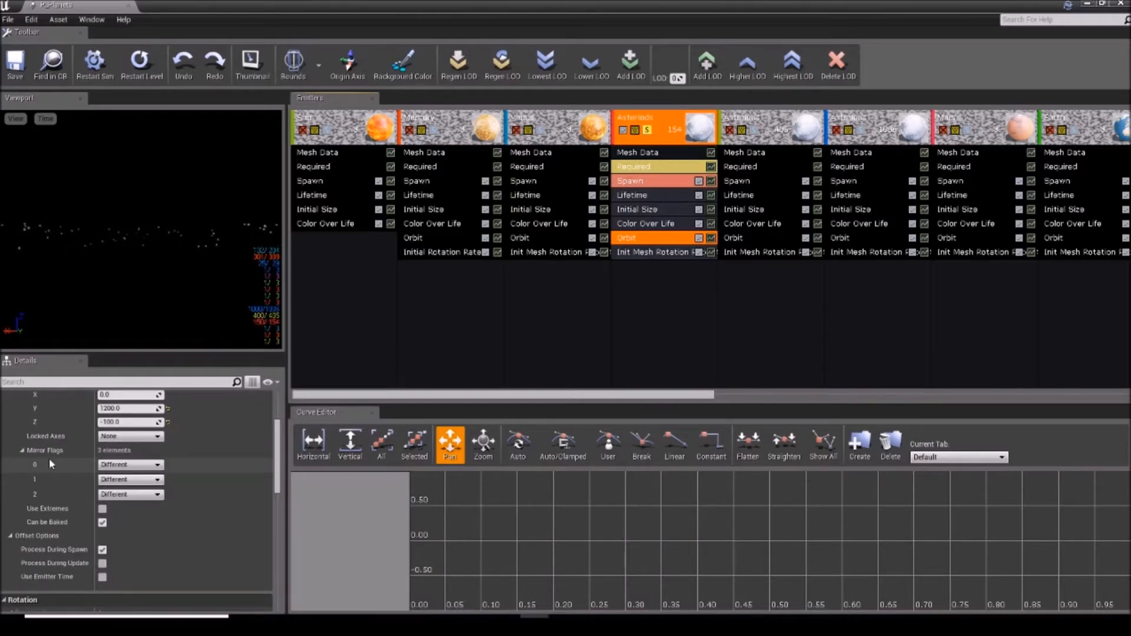
scroll(49, 463, "down", 7)
scroll(42, 461, "down", 2)
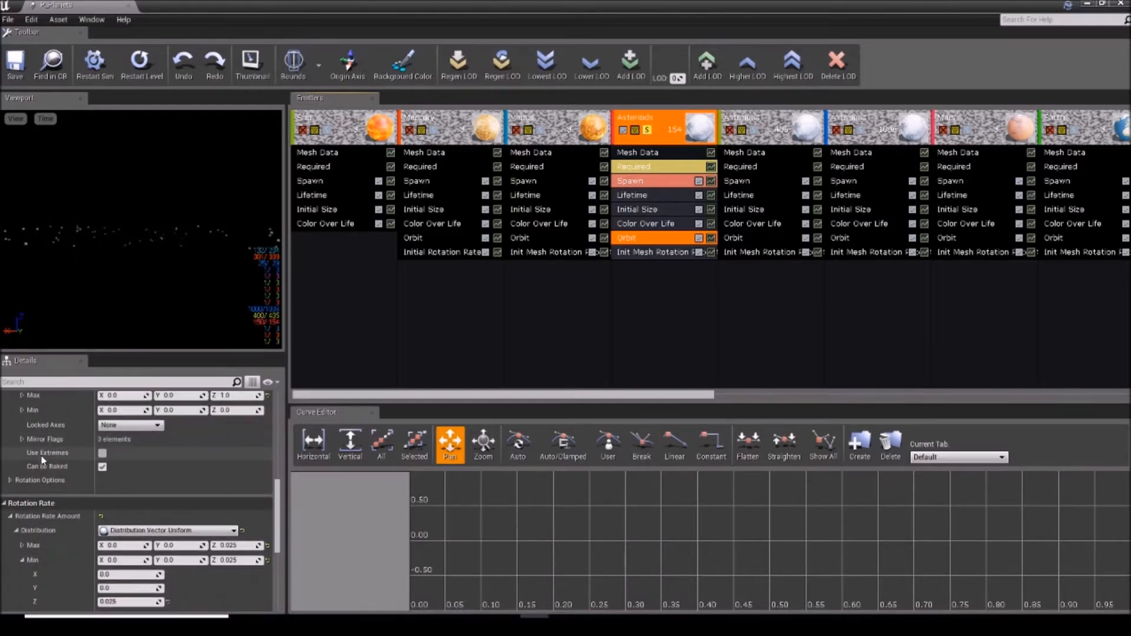
scroll(32, 483, "up", 1)
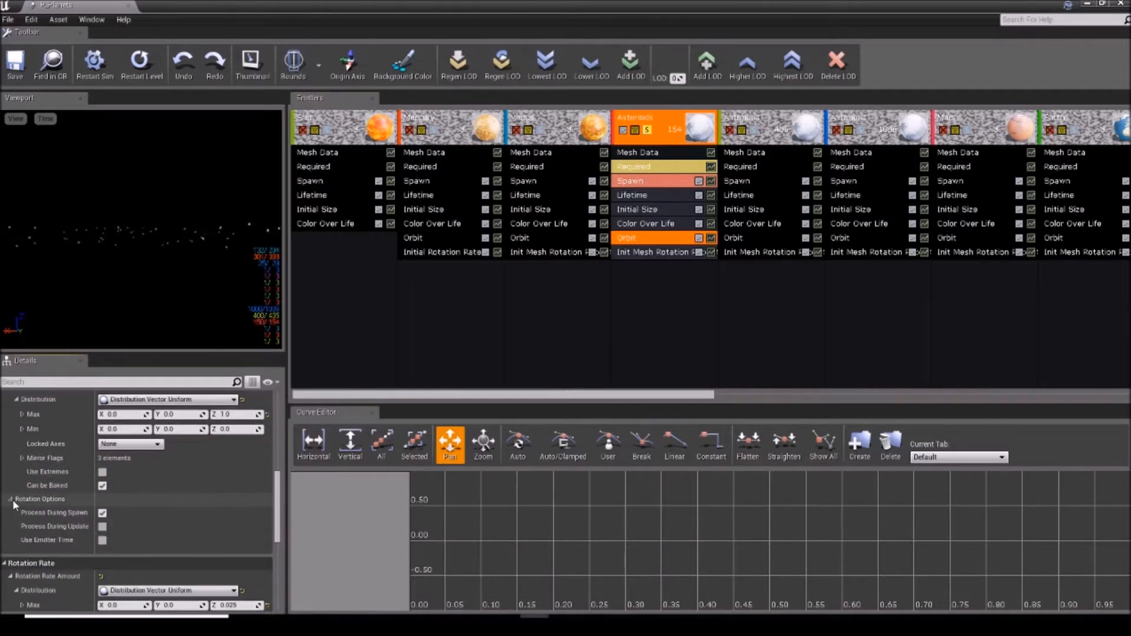
scroll(14, 505, "up", 1)
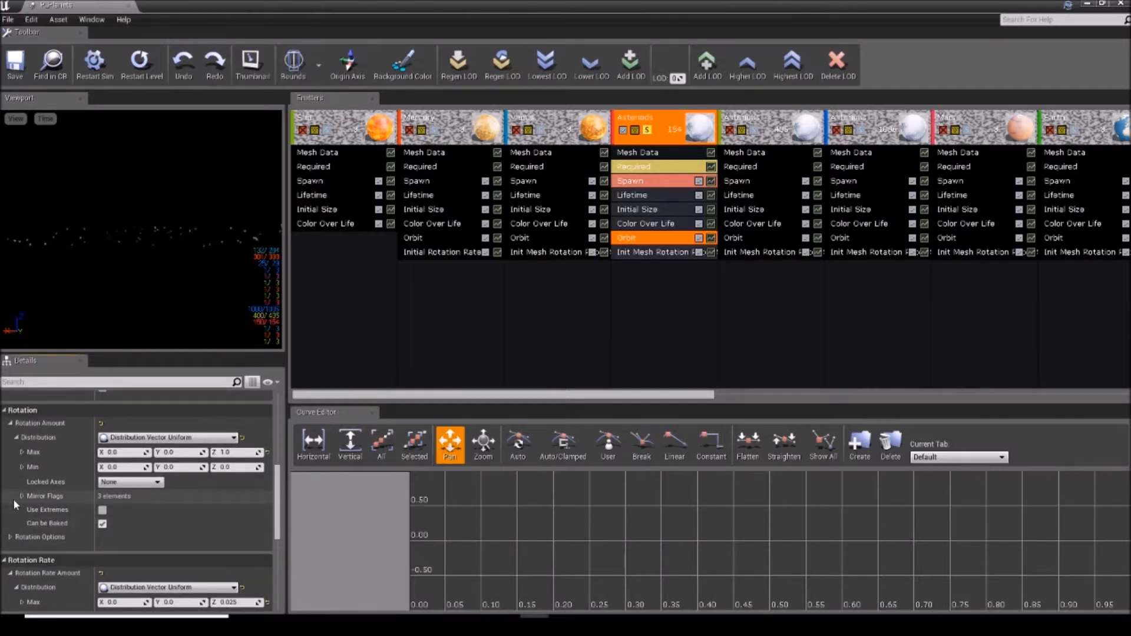
scroll(13, 498, "down", 3)
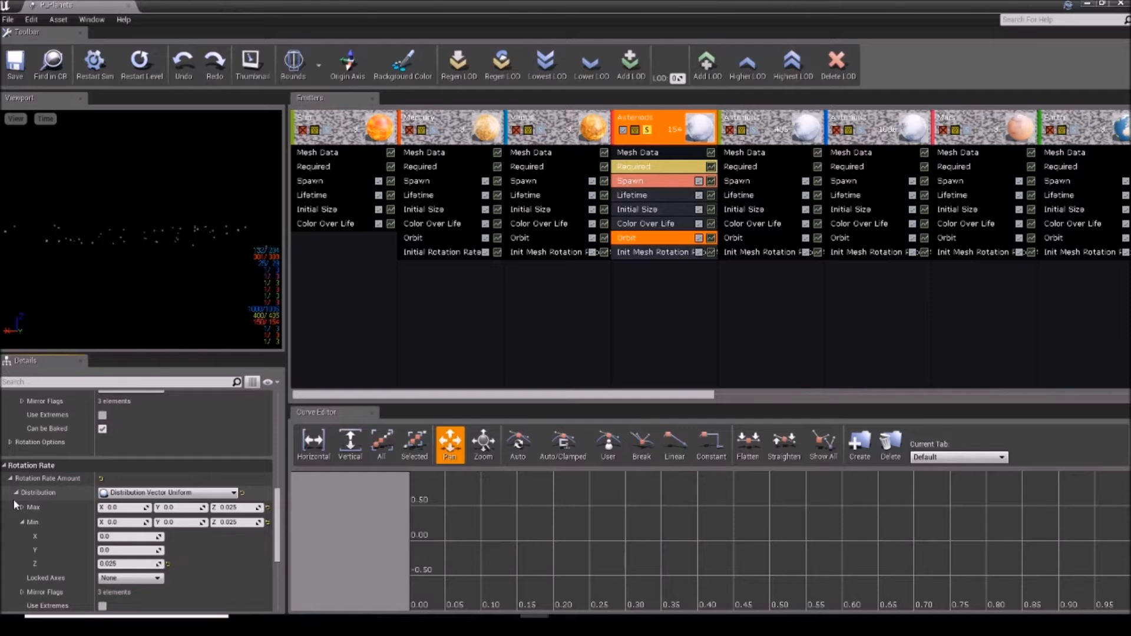
scroll(15, 501, "up", 4)
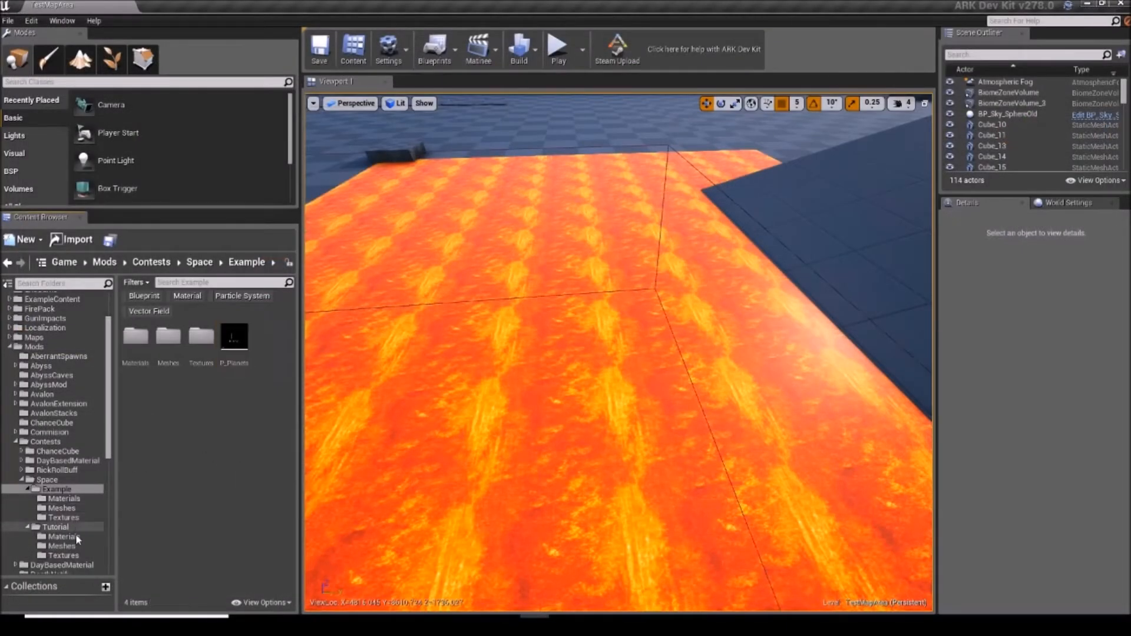
Reopen the solar system particle system from the Tutorial folder and show the duplicated Mars emitter's Orbit settings.
left_click(82, 529)
double_click(240, 364)
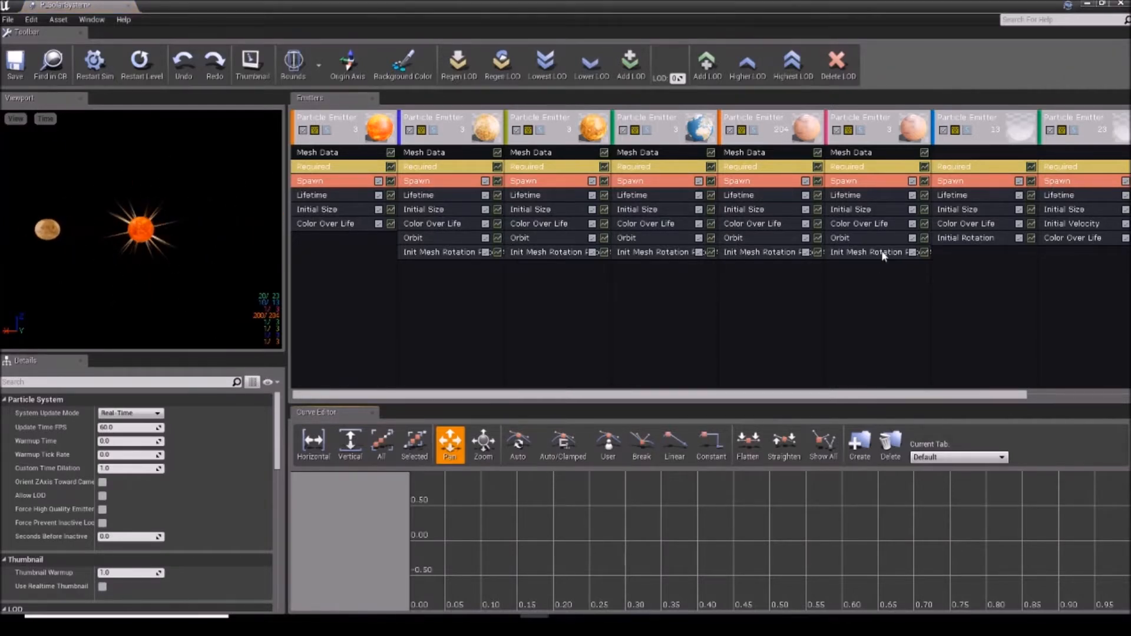
left_click(774, 242)
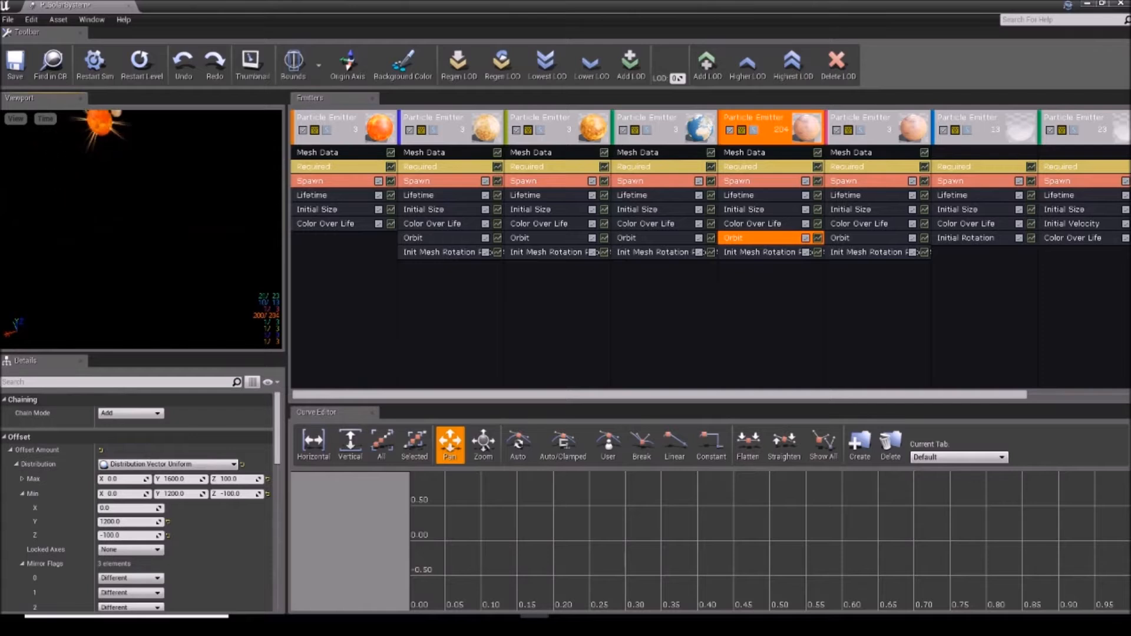
Set the duplicated Mars emitter's orbit Rotation Amount on Z to a minimum of 0.0 and a maximum of 1.0.
scroll(141, 500, "down", 5)
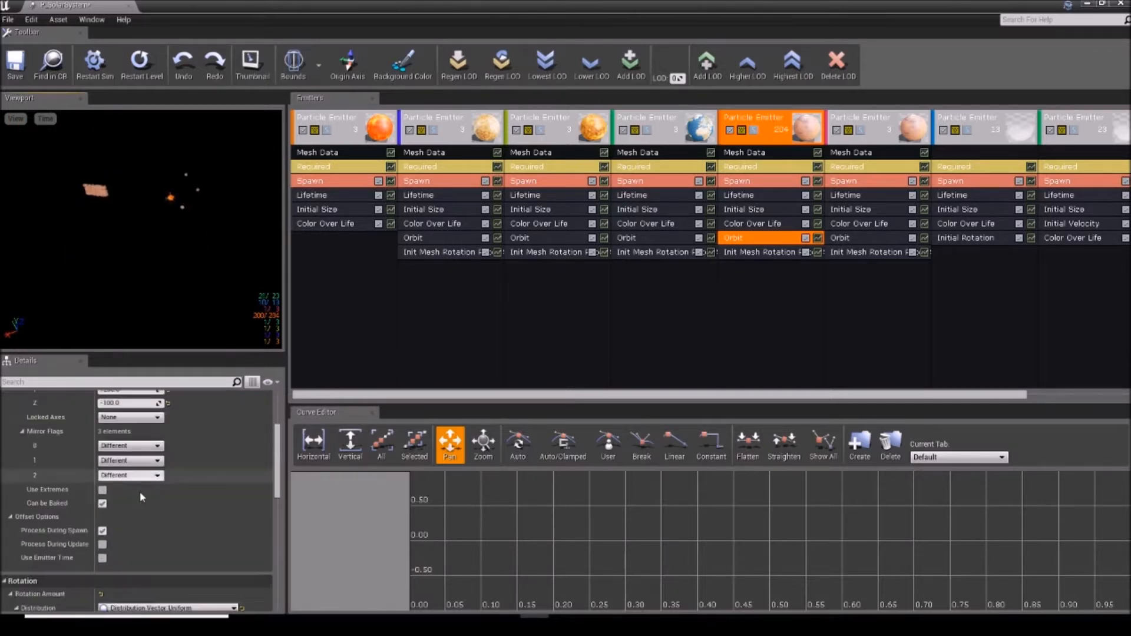
scroll(141, 501, "down", 3)
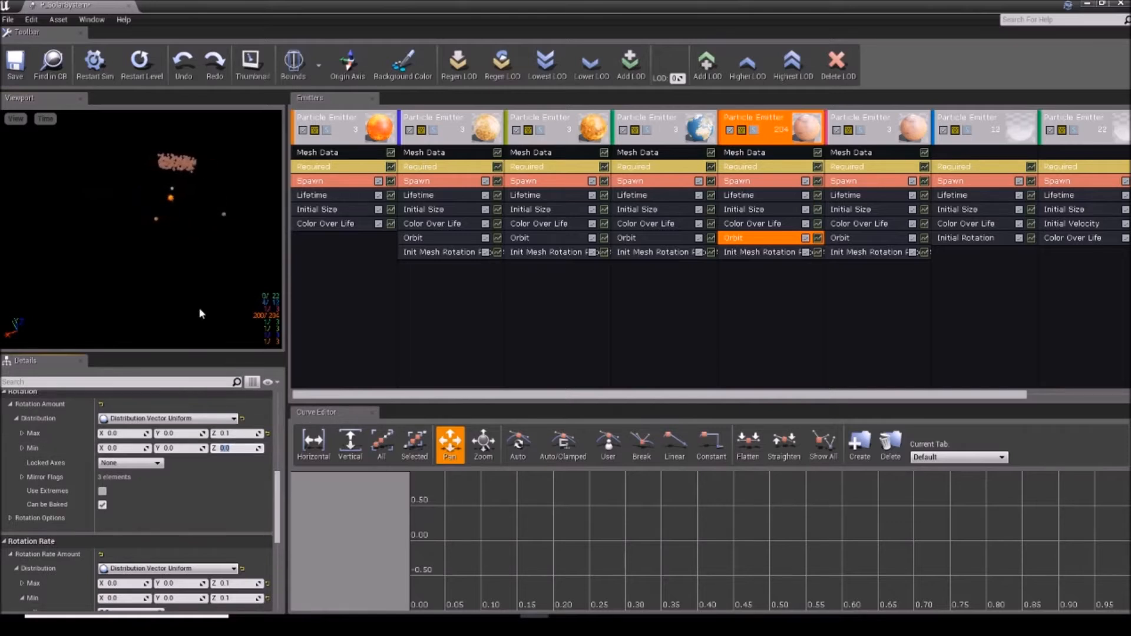
key("Return")
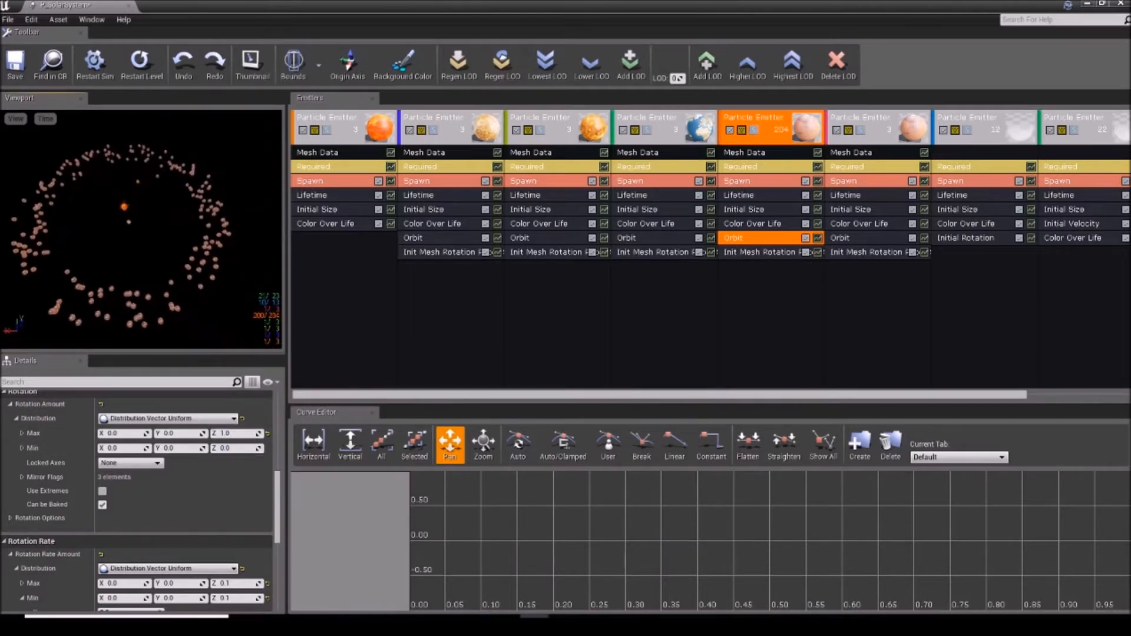
left_click(230, 433)
type("1")
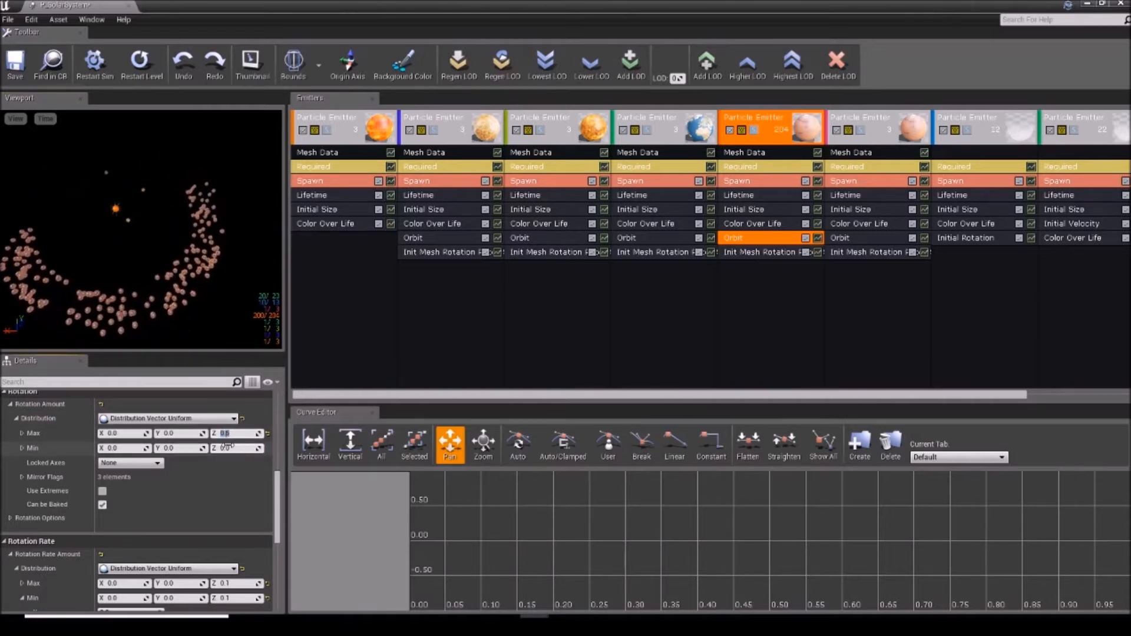
Try a maximum Z Rotation Amount of 0.8 for the orbit, and return it to 1.0.
type(".8")
key("Return")
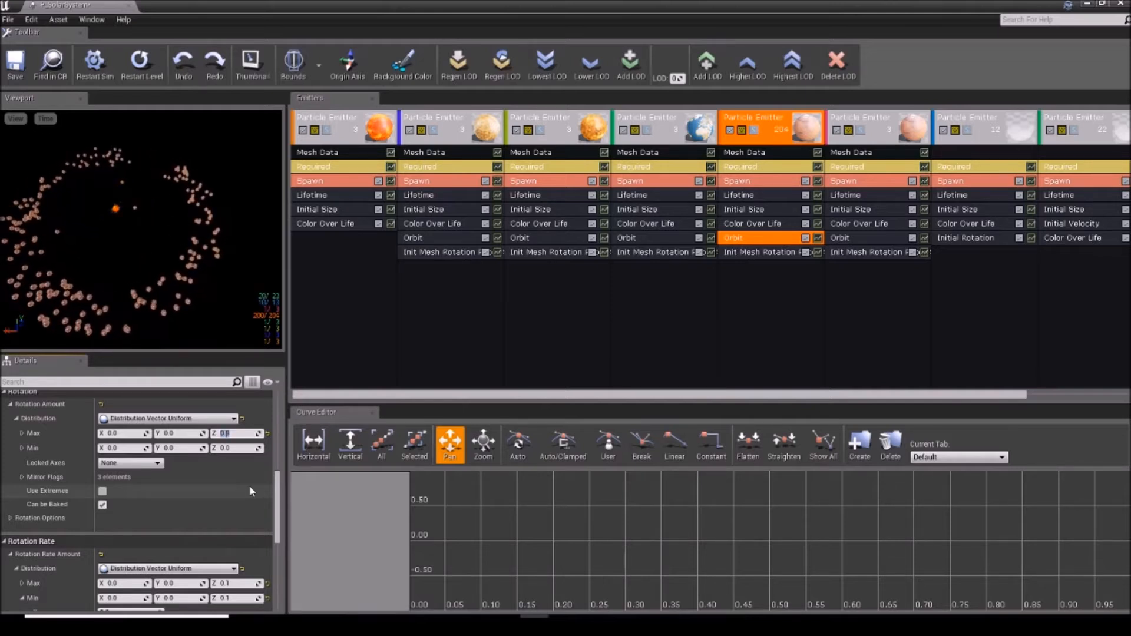
scroll(223, 484, "up", 5)
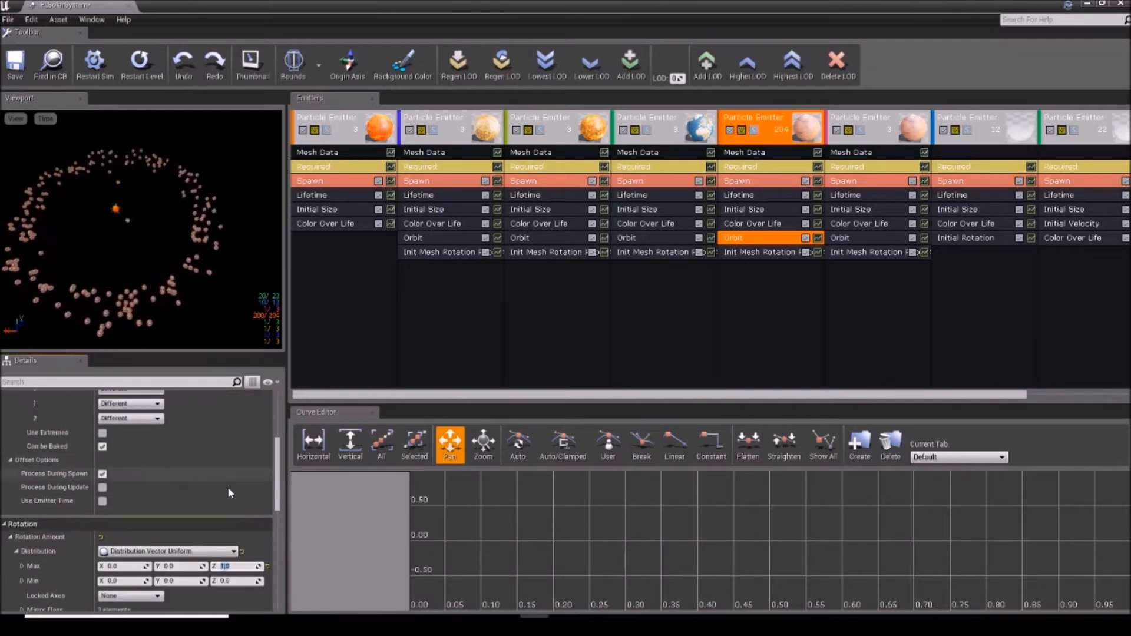
Try Initial Size limits for the duplicated Mars emitter: maximum 0.5 on X and Y, minimum 0.1 on all axes.
scroll(231, 485, "up", 4)
left_click(740, 210)
left_click(130, 422)
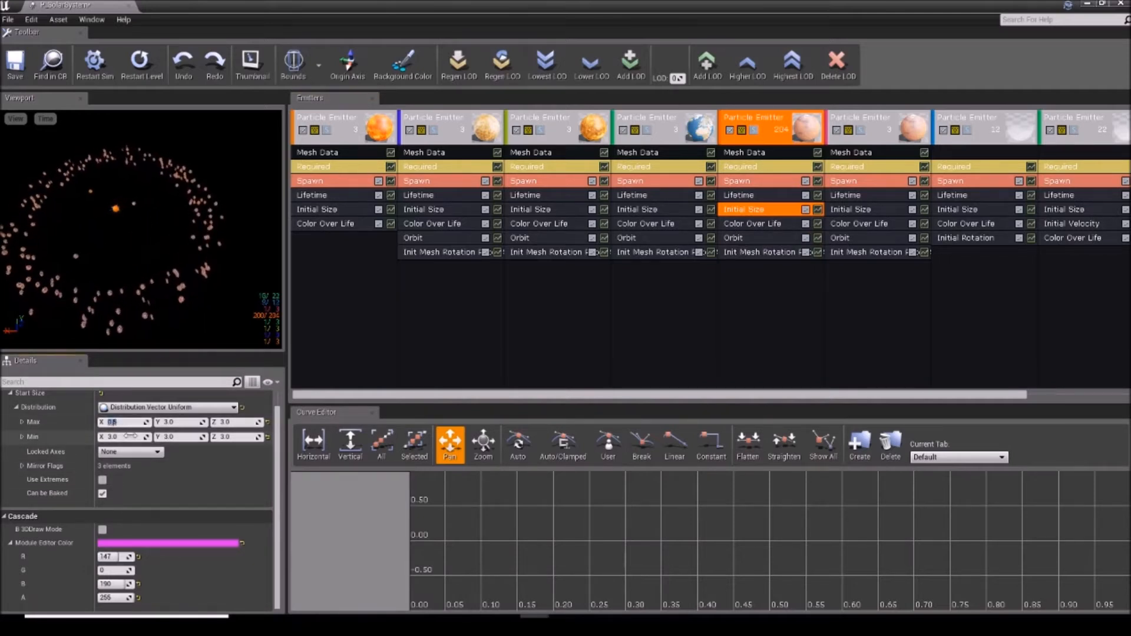
left_click(147, 437)
type("0")
key("Return")
type("0.5")
key("Return")
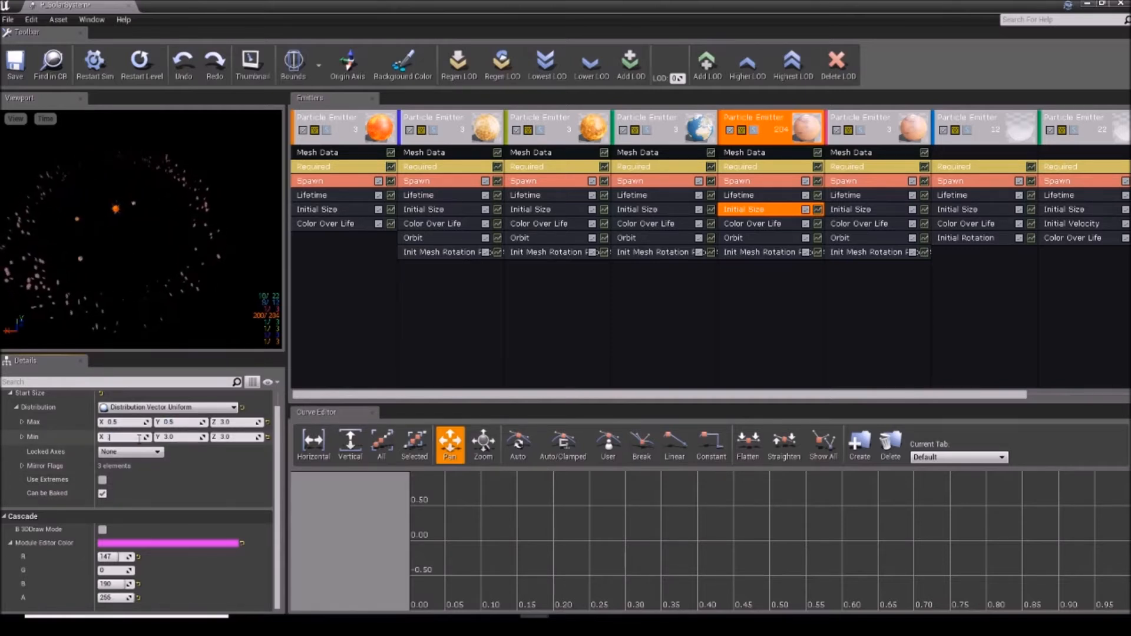
left_click(172, 437)
type("0.1")
left_click(234, 438)
type("0.1")
Set the duplicated Mars emitter's Start Size to a maximum of 1.0 and a minimum of 0.5 on all axes.
left_click(236, 423)
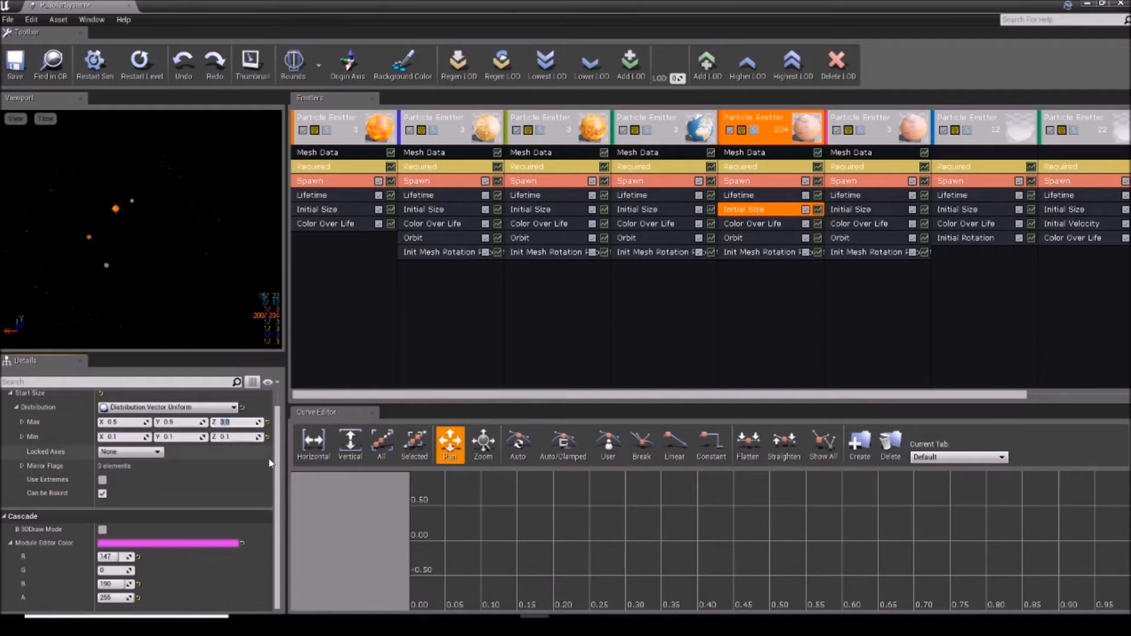
type("1.0")
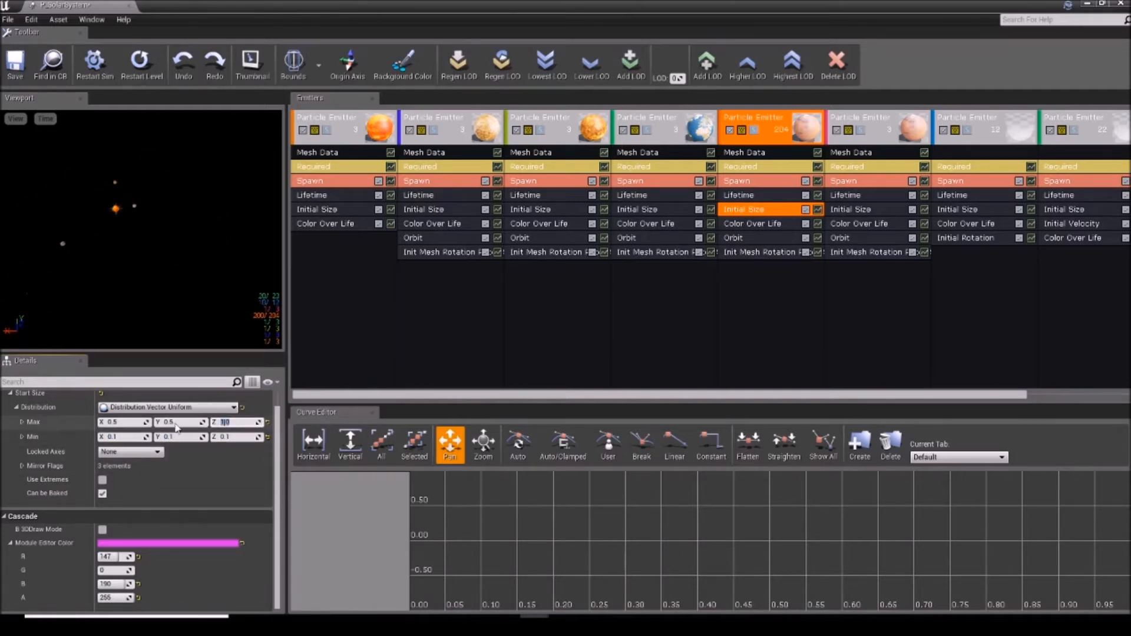
left_click(126, 422)
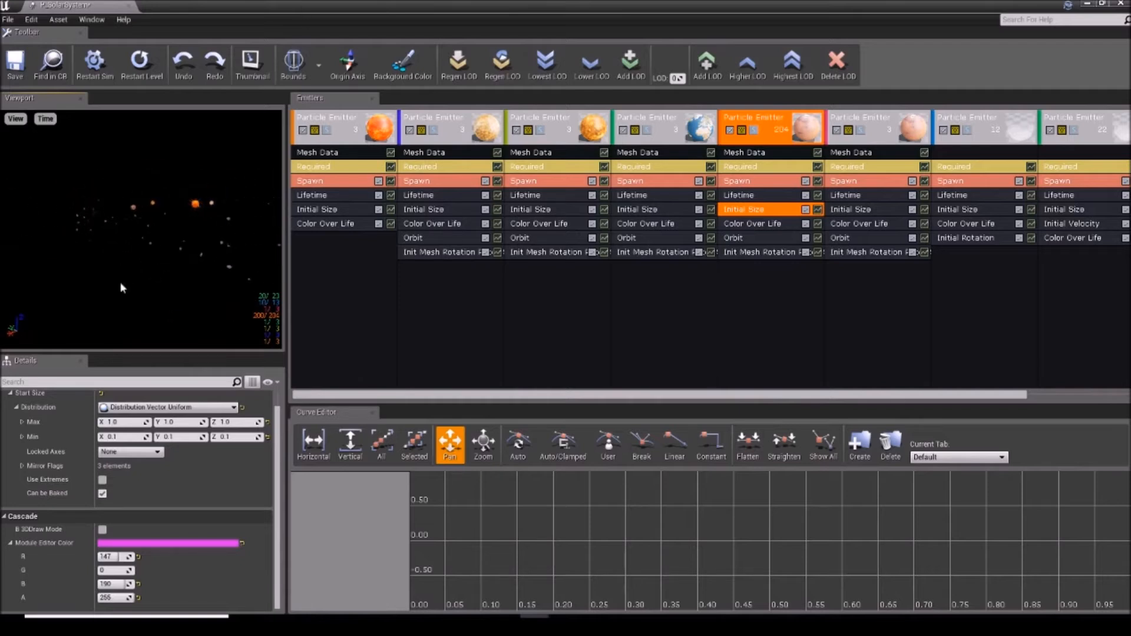
left_click(127, 437)
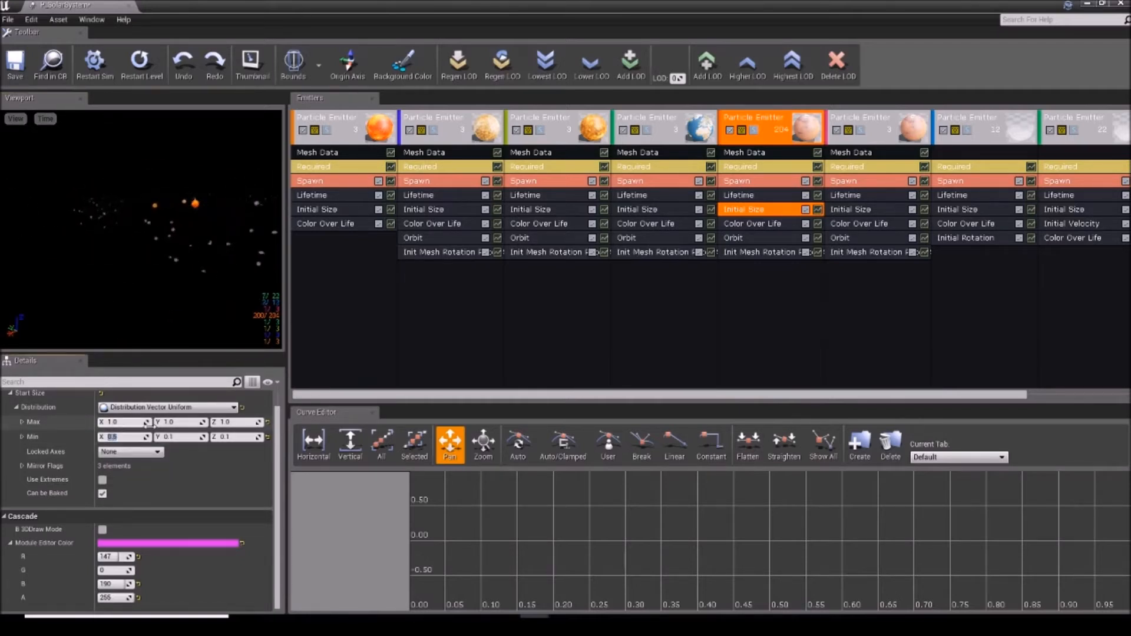
key("Return")
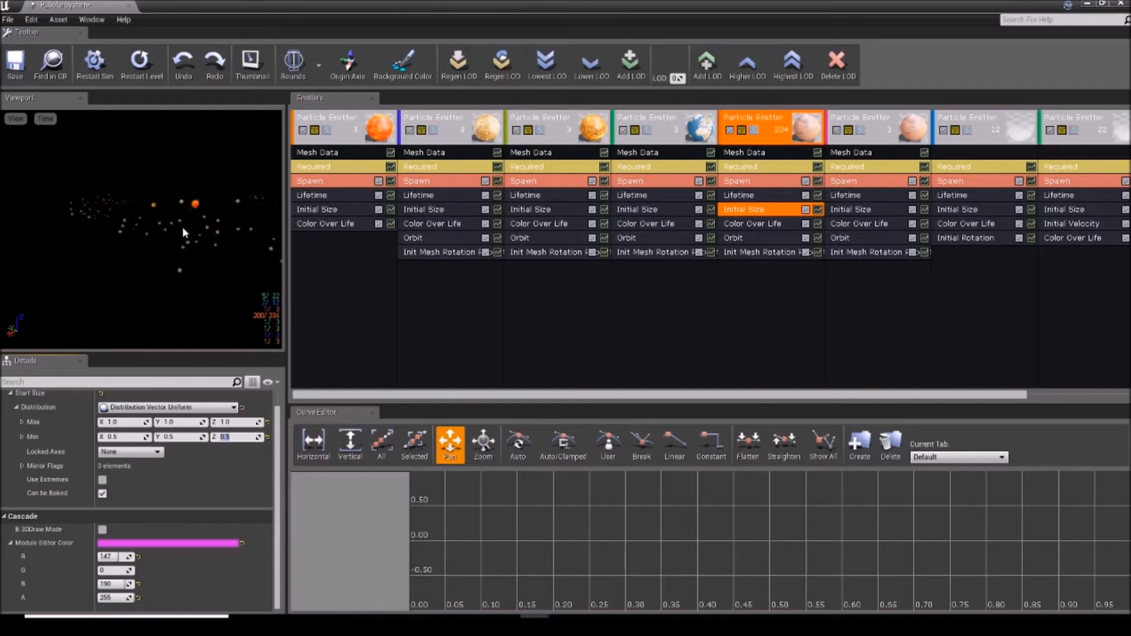
left_click_drag(142, 229, 242, 294)
left_click_drag(141, 230, 181, 251)
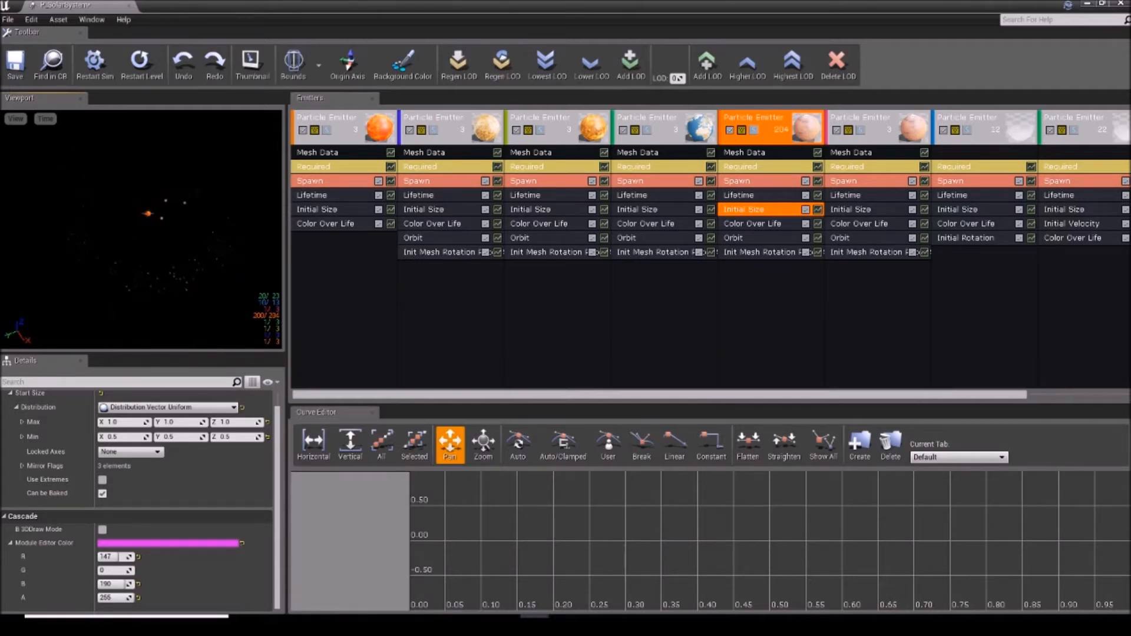
Set the duplicated Mars emitter's orbit Rotation Amount on Y to 1.0 for both maximum and minimum.
left_click(734, 239)
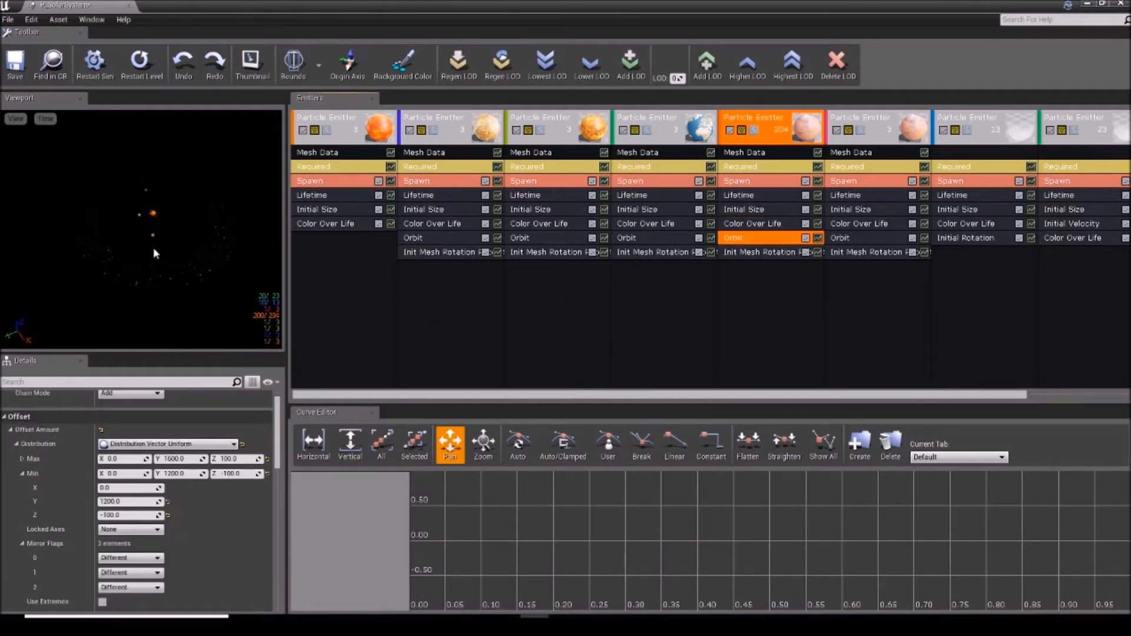
left_click_drag(224, 230, 106, 230)
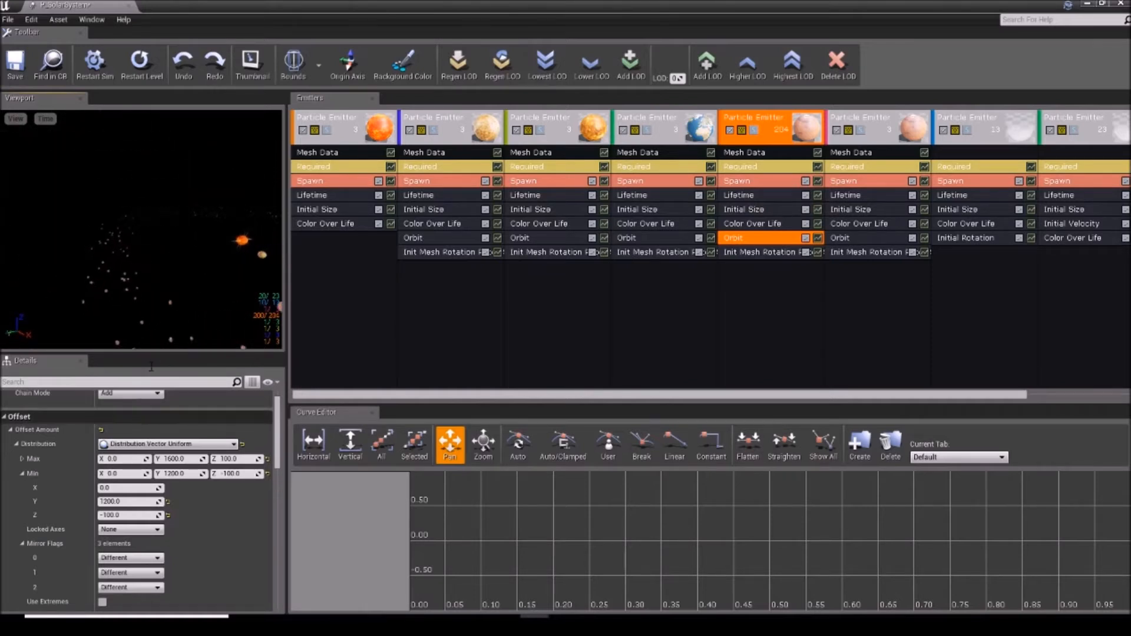
scroll(125, 517, "down", 3)
scroll(125, 518, "down", 5)
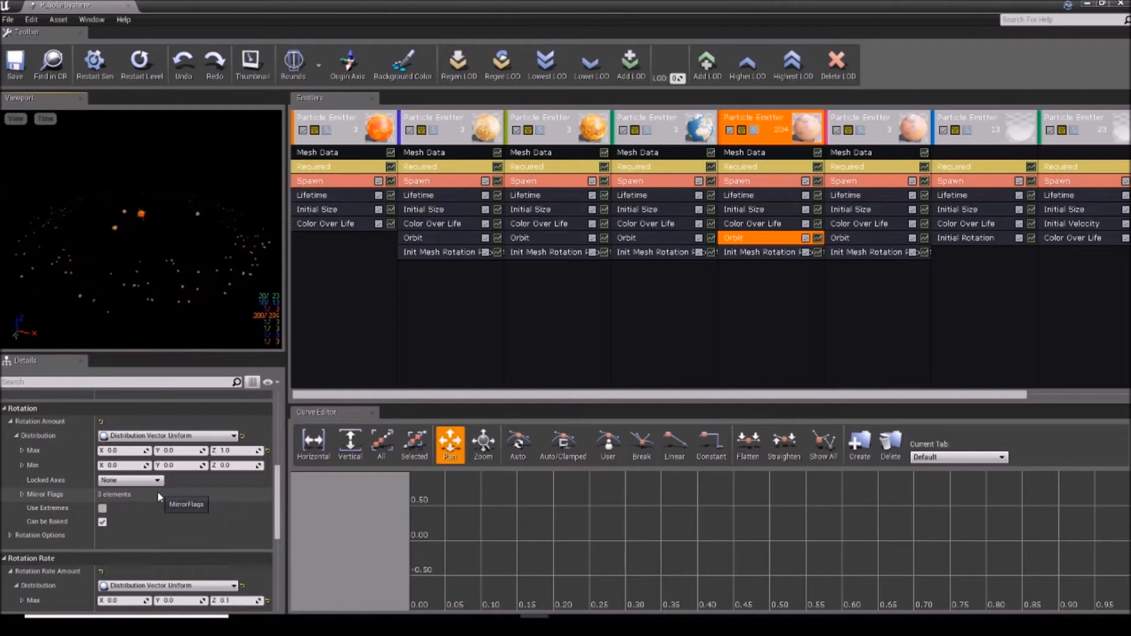
scroll(159, 489, "up", 8)
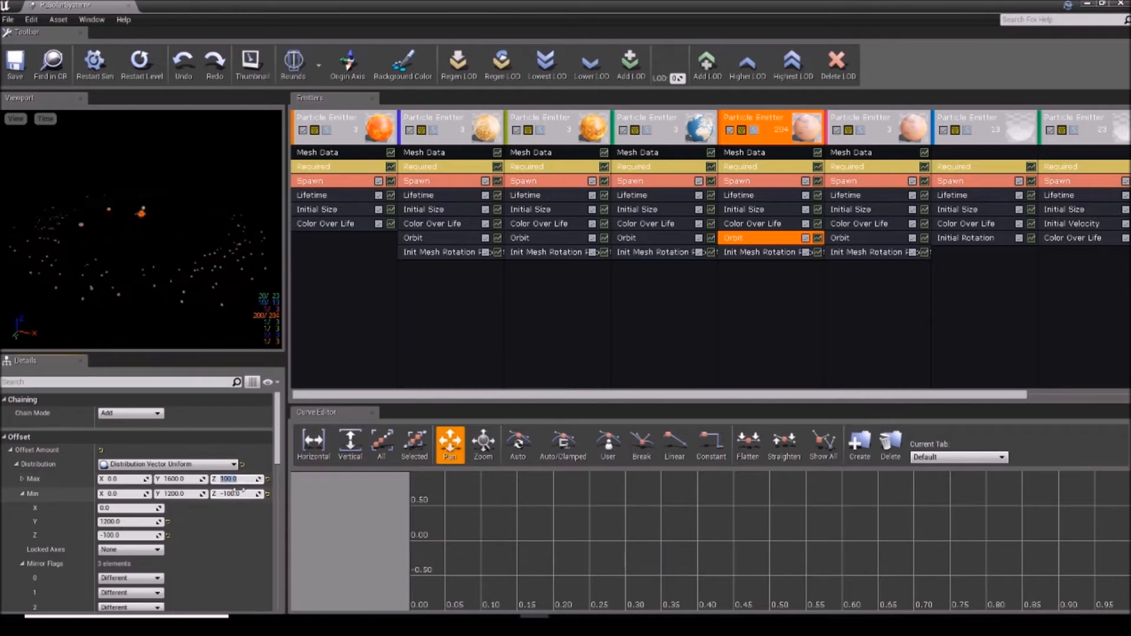
scroll(190, 509, "down", 4)
left_click(190, 508)
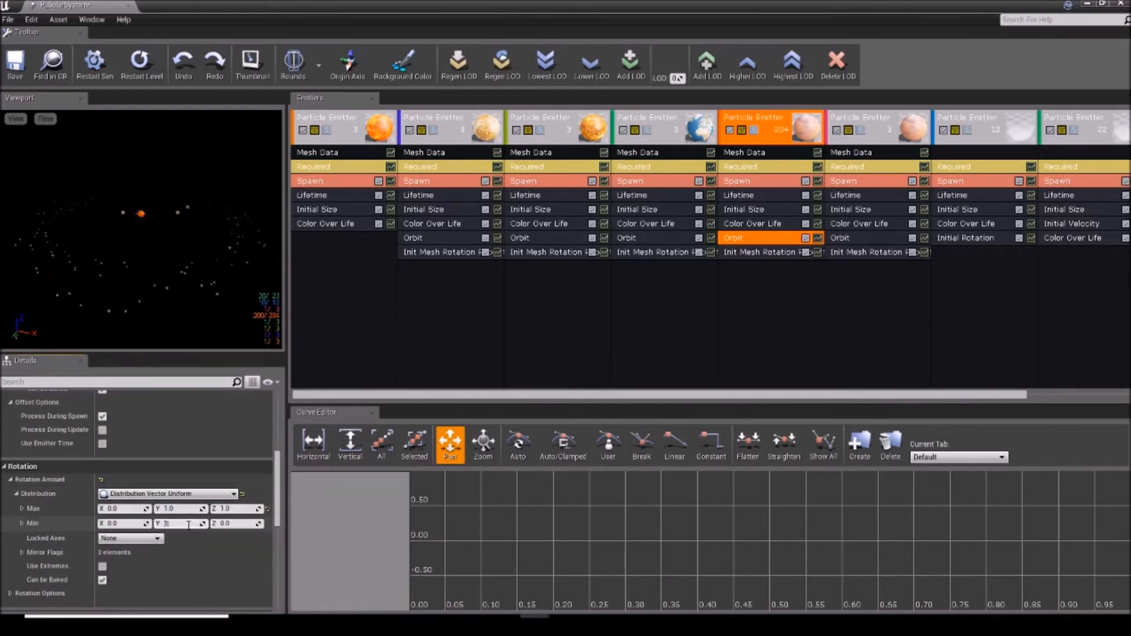
Try an orbit Offset Amount on Z ranging from -500 to 500, and undo it.
scroll(189, 436, "up", 8)
left_click(235, 460)
type("500")
key("Tab")
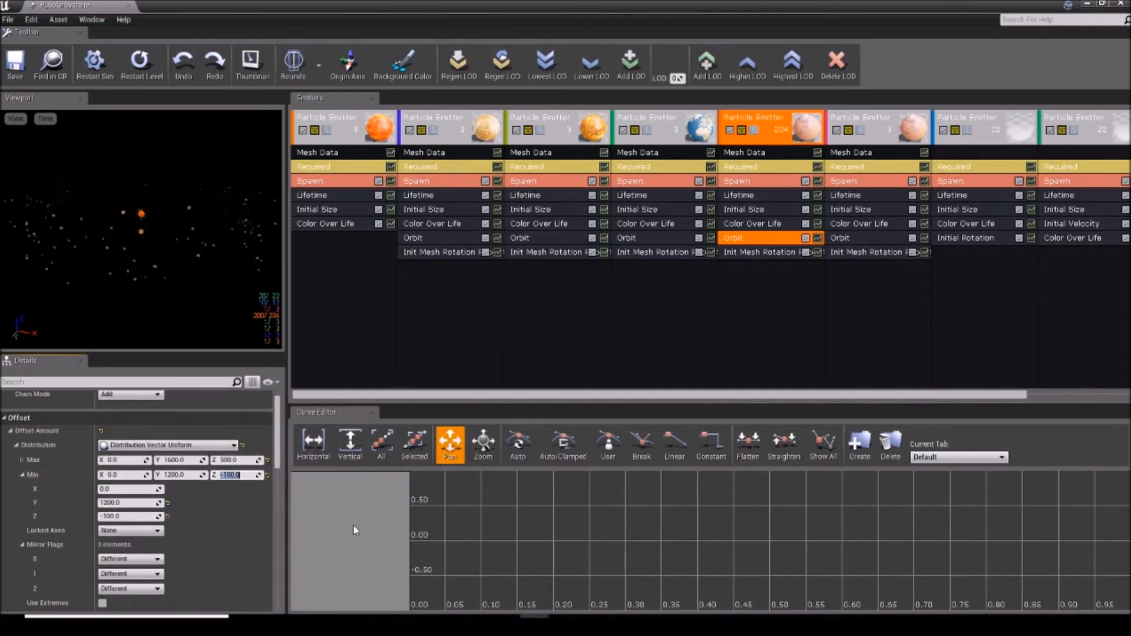
type("-500")
key("Return")
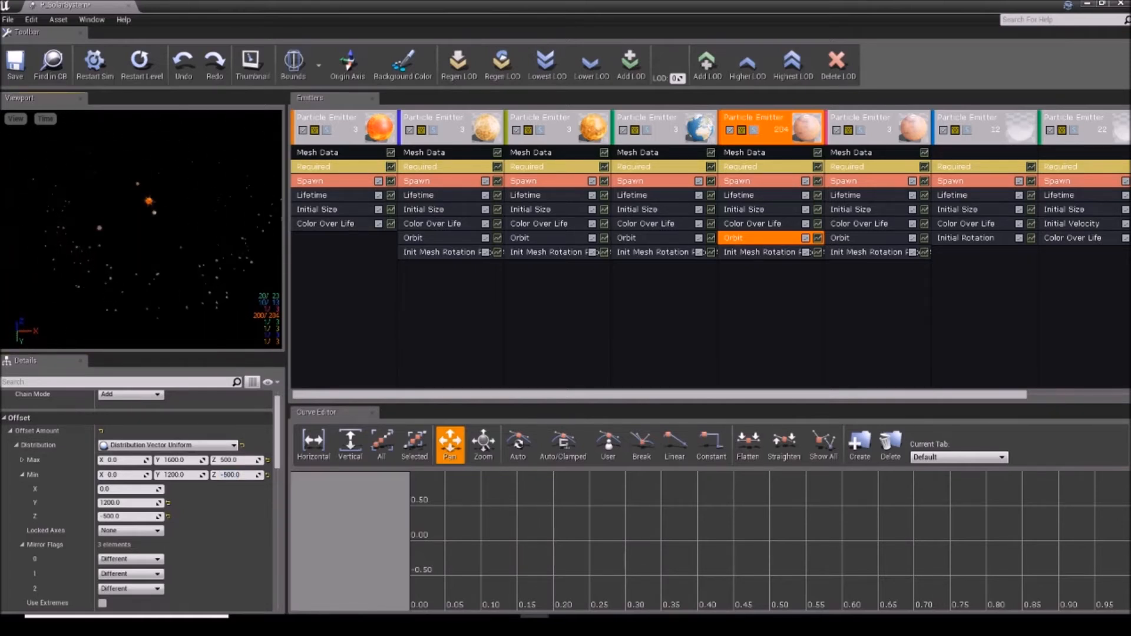
key("ctrl+z")
Try an orbit Rotation Rate on Y of 0.1 for both maximum and minimum.
scroll(157, 515, "down", 3)
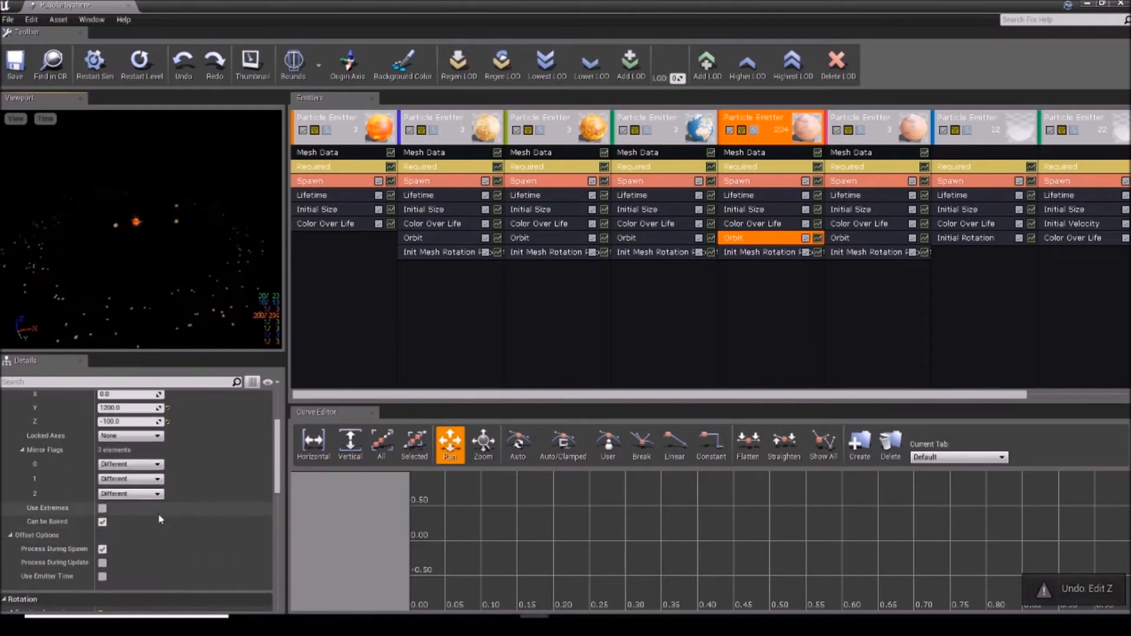
scroll(158, 517, "down", 5)
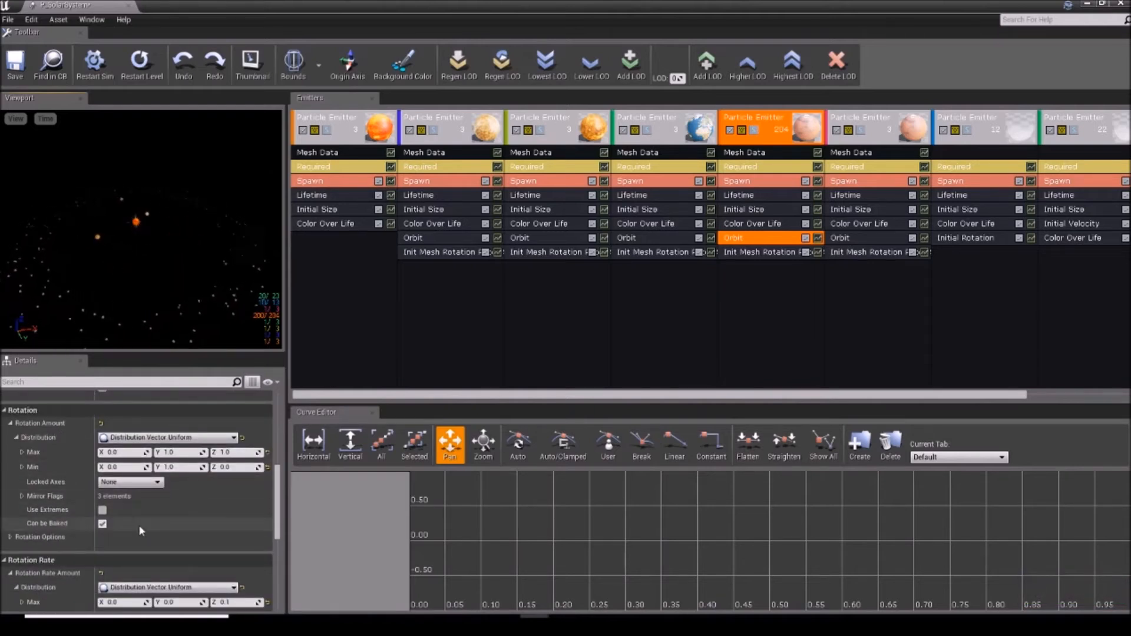
scroll(143, 519, "down", 2)
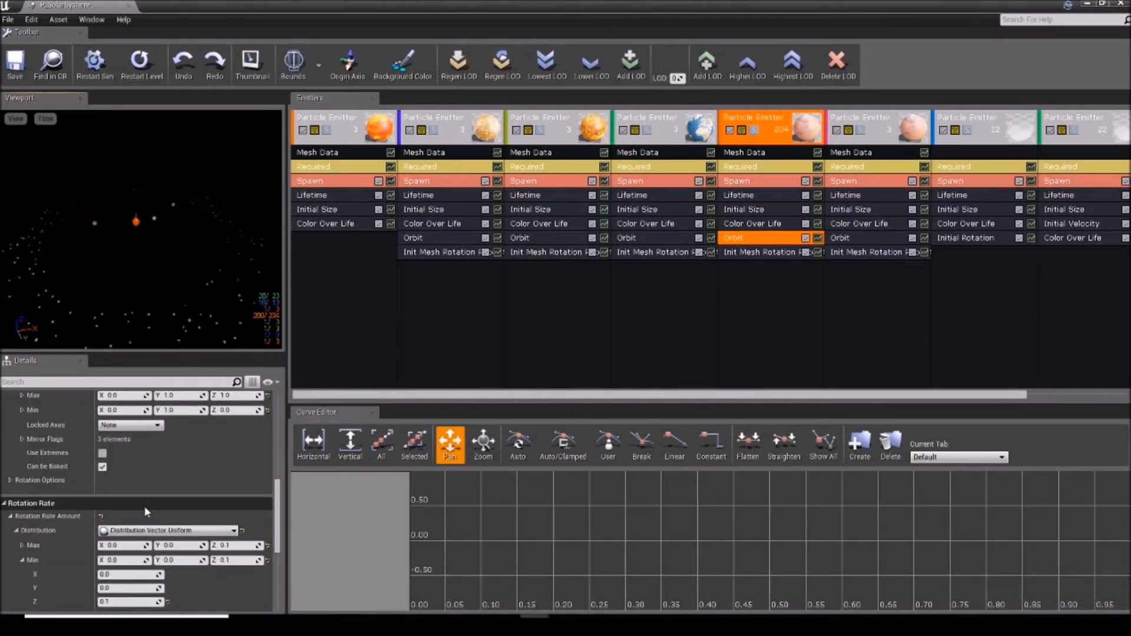
left_click(182, 561)
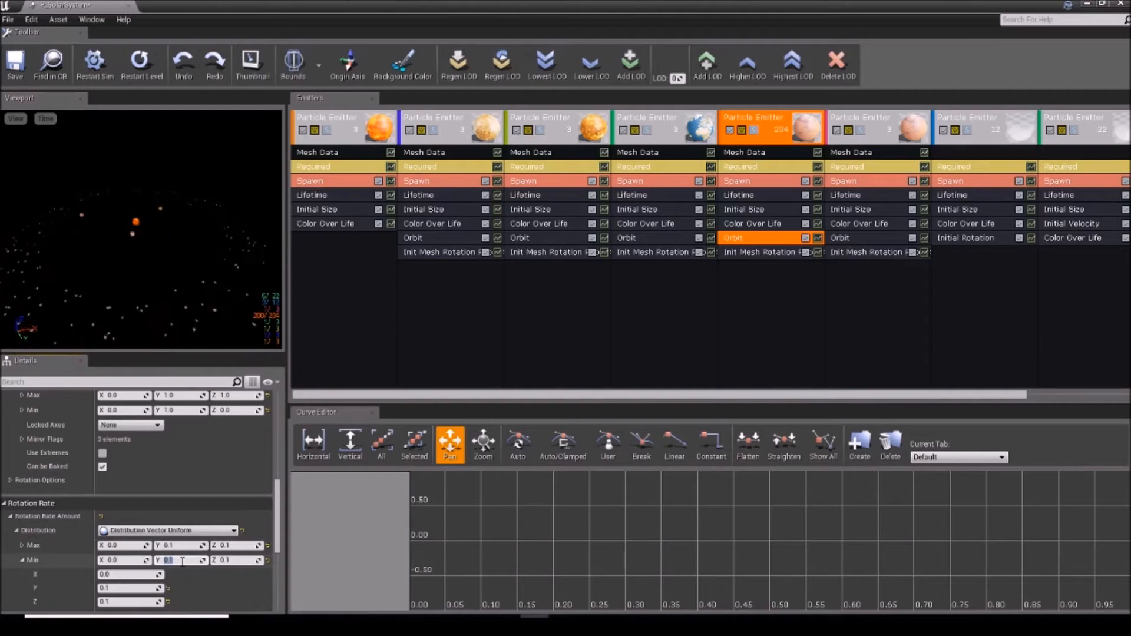
Try a maximum X Rotation Amount of 1.0, inspect the belt, and undo the recent rotation edits.
scroll(184, 548, "up", 3)
left_click(132, 474)
left_click_drag(194, 243, 159, 212)
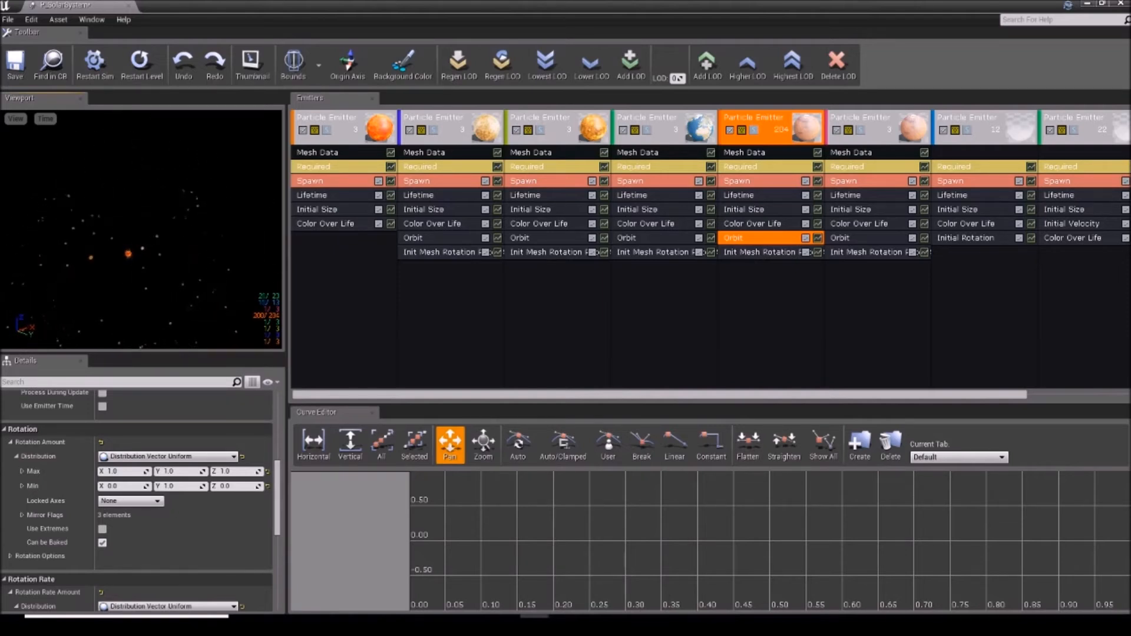
left_click_drag(85, 227, 213, 225)
key("ctrl+z")
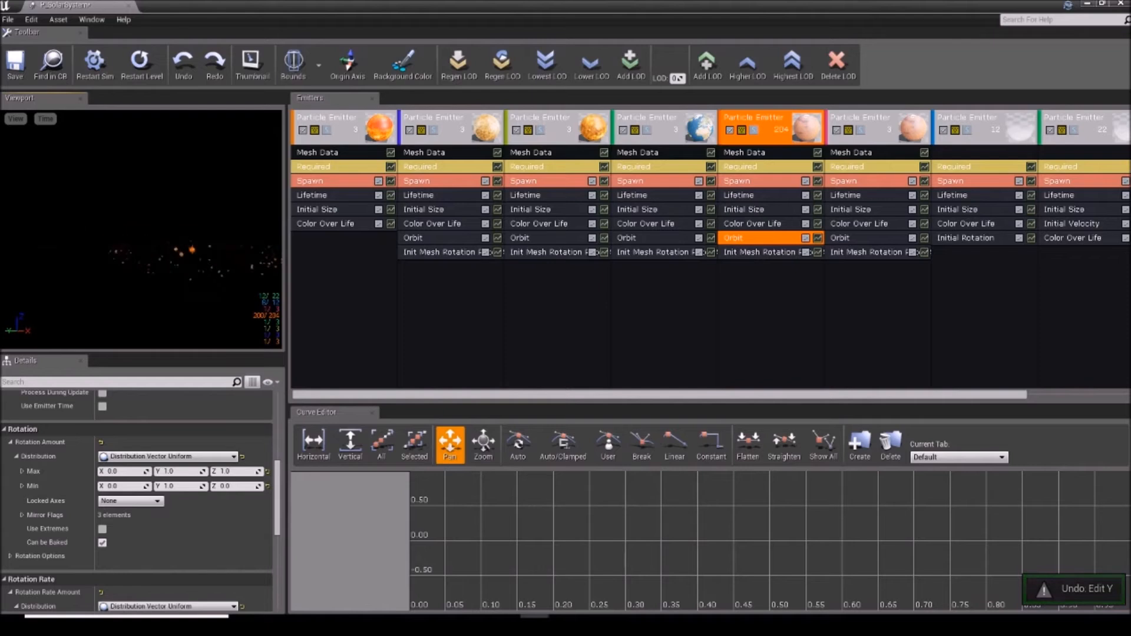
left_click_drag(122, 206, 65, 204)
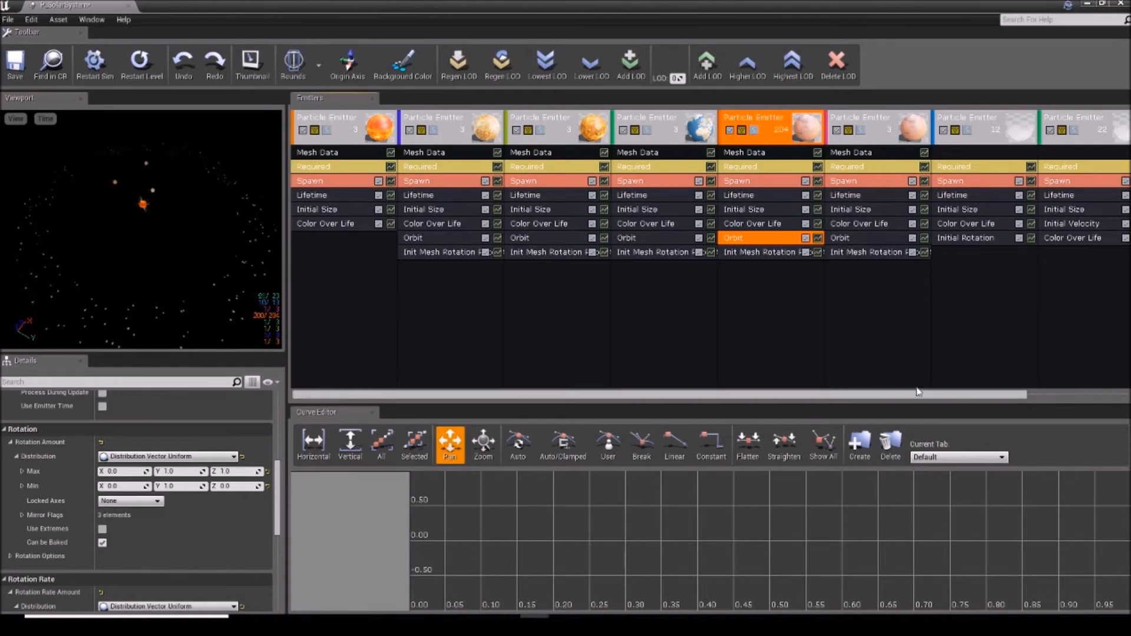
Add a new particle sprite emitter after the last emitter of the system.
left_click_drag(922, 394, 1090, 393)
right_click(1096, 172)
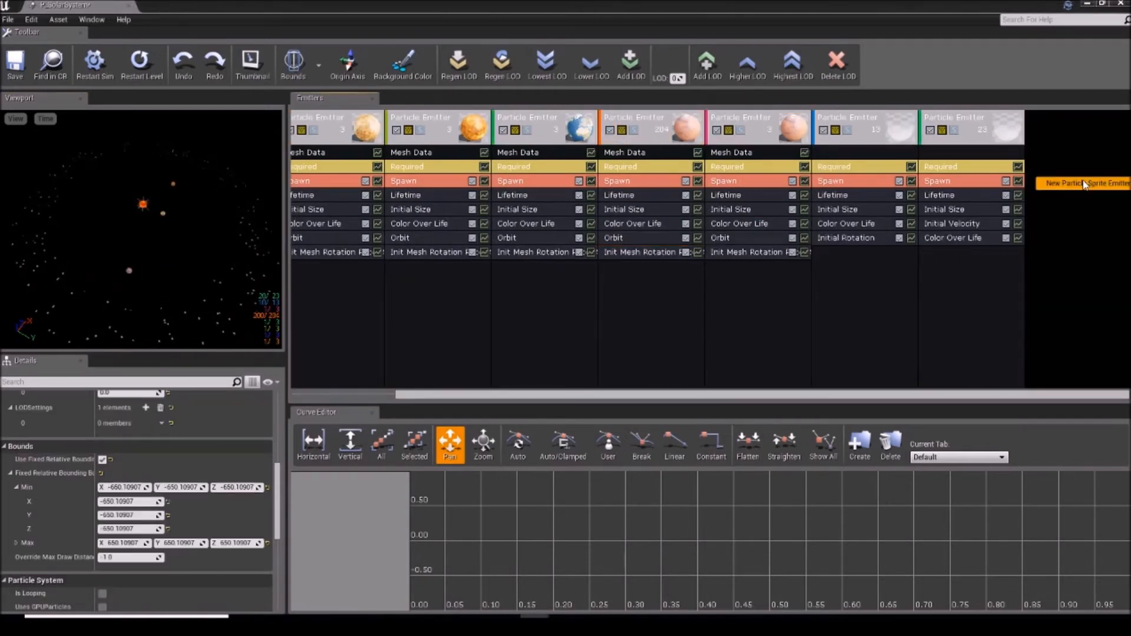
left_click(1087, 183)
Assign the m_flare_01 material to the new sprite emitter in its Required module.
left_click(956, 167)
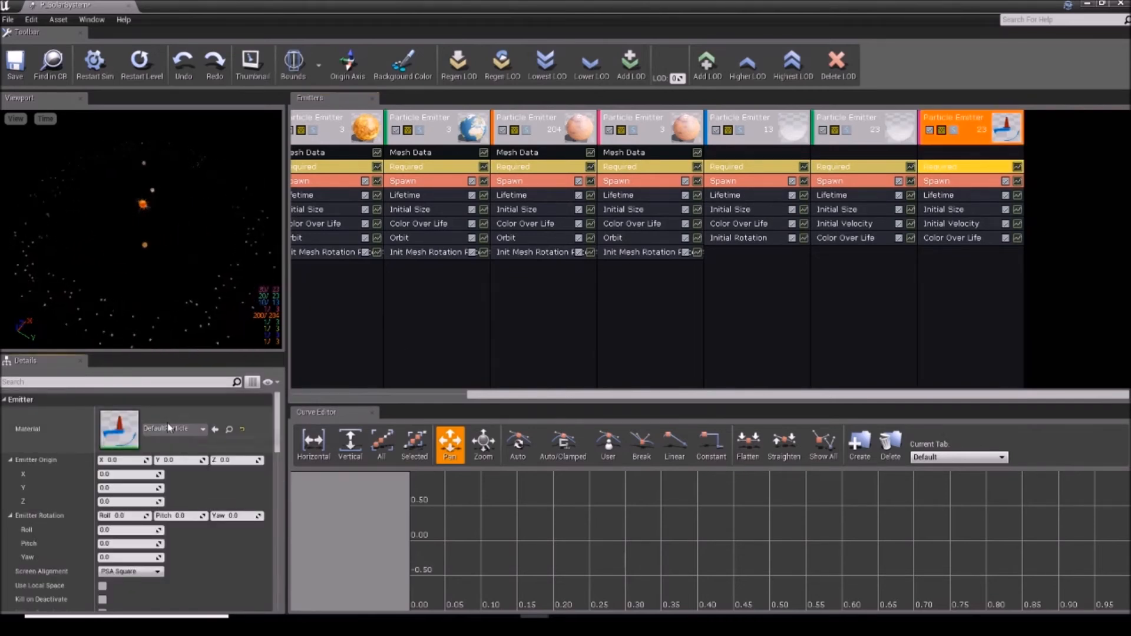
left_click(200, 434)
type("M_Fa")
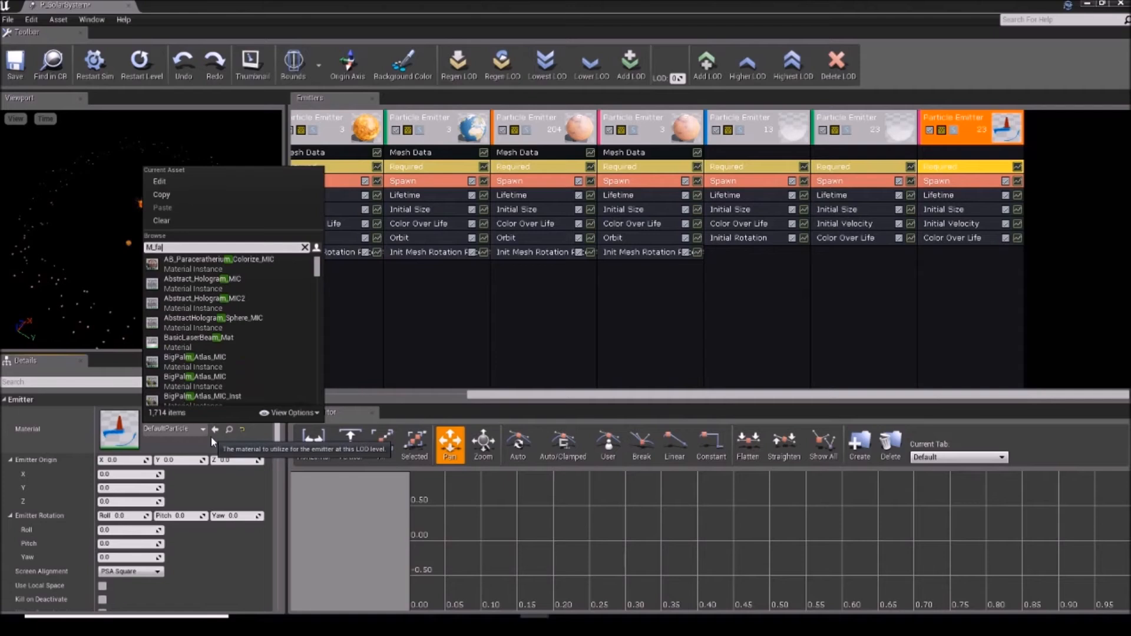
type("lare")
left_click(259, 264)
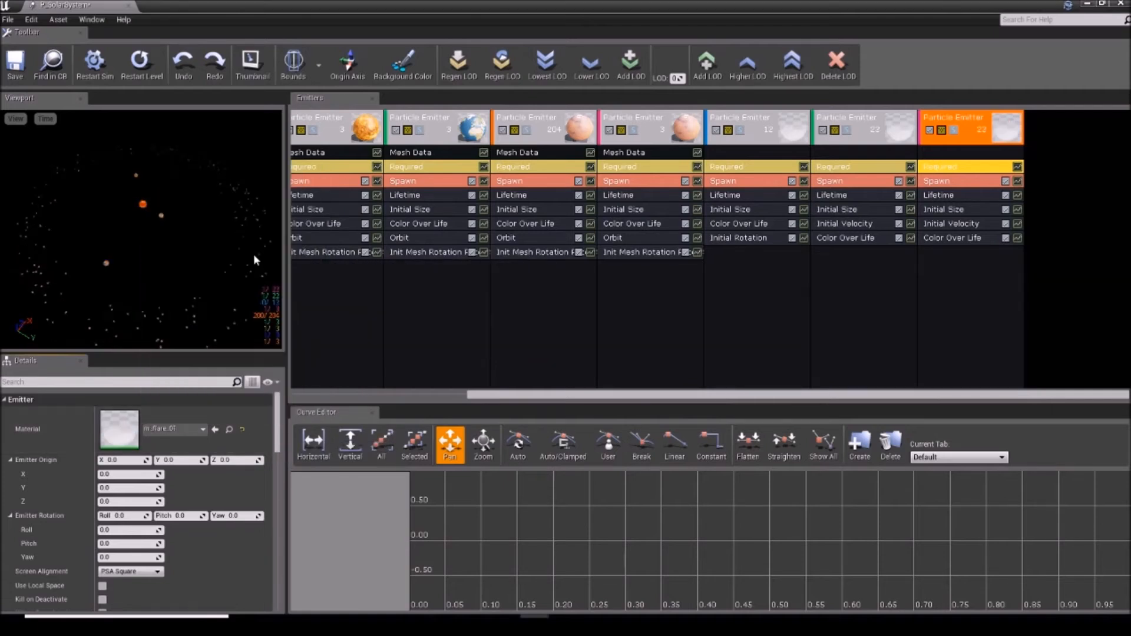
scroll(188, 493, "down", 10)
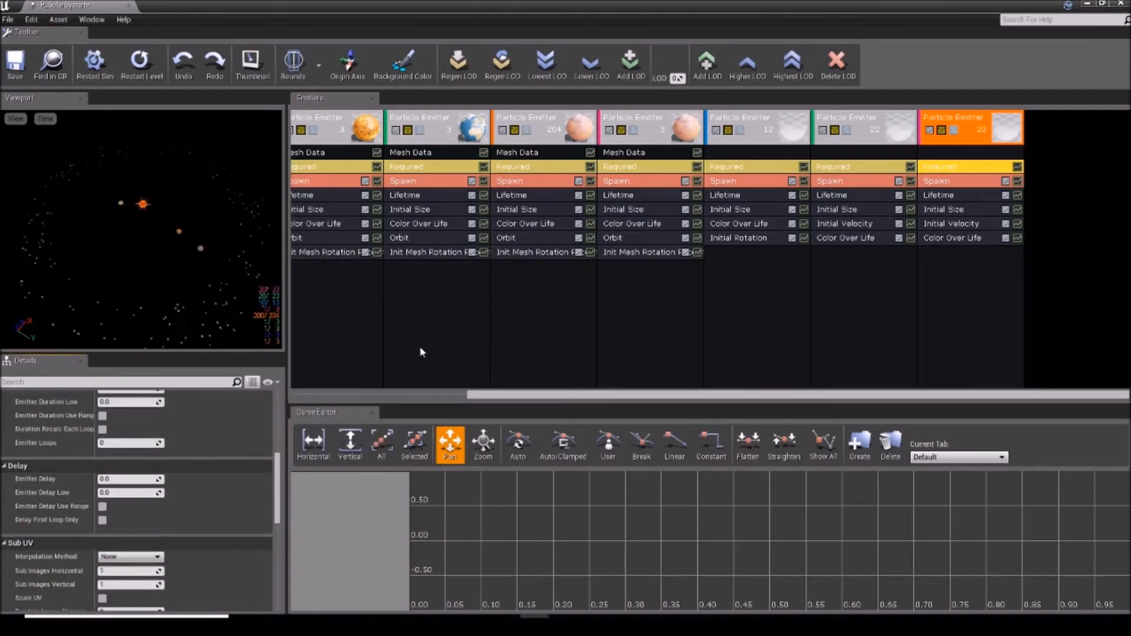
left_click(971, 181)
scroll(203, 475, "up", 7)
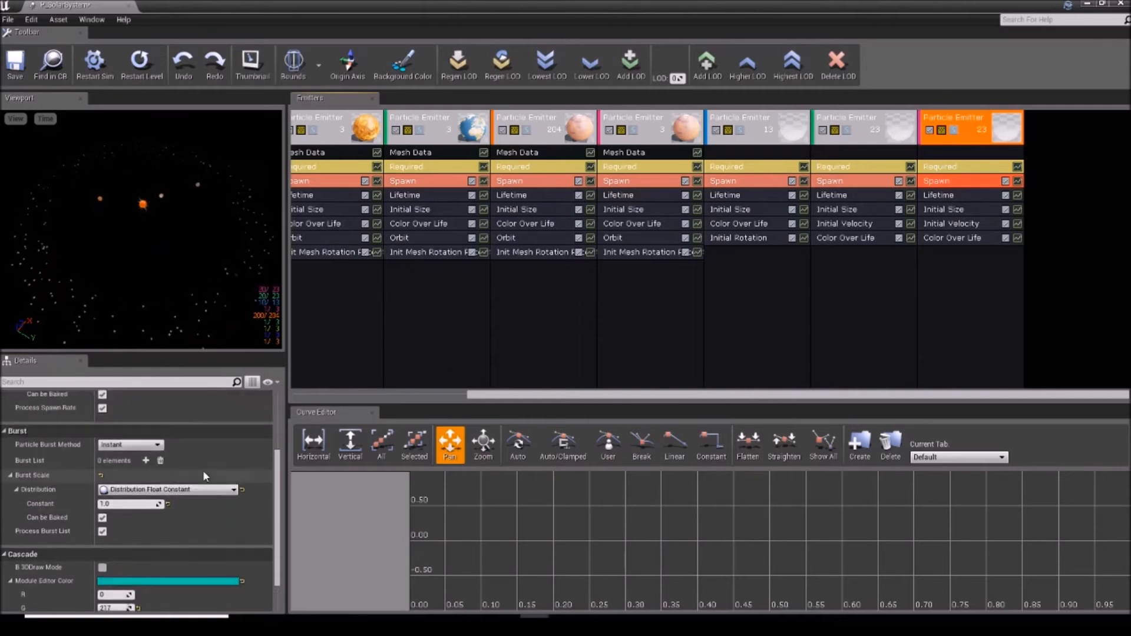
left_click(969, 210)
right_click(950, 257)
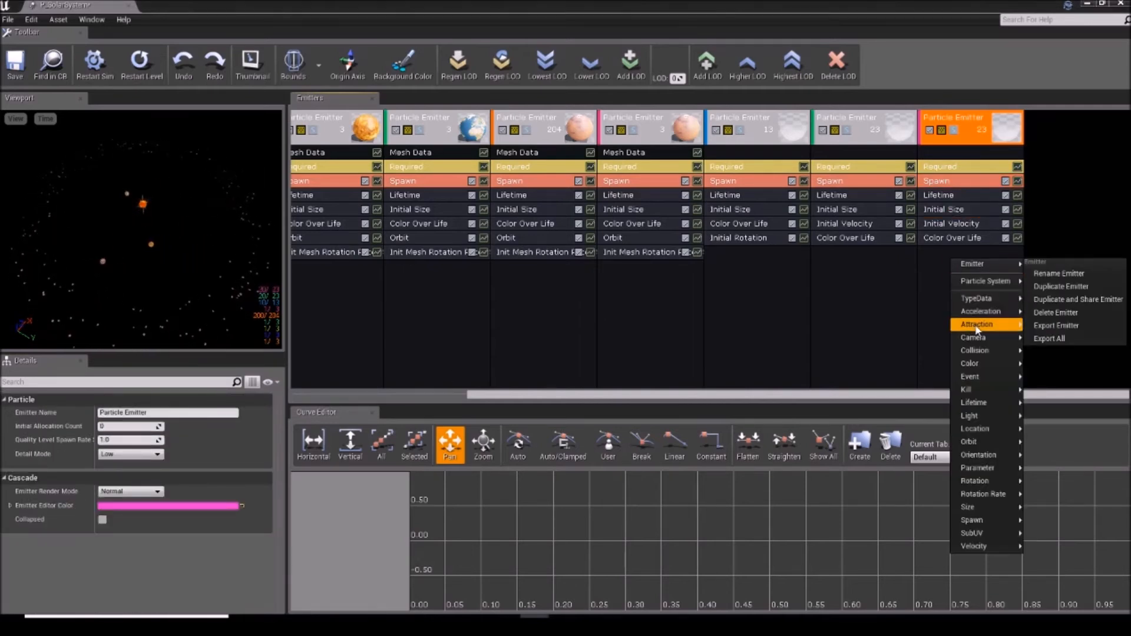
mouse_move(999, 433)
left_click(1041, 418)
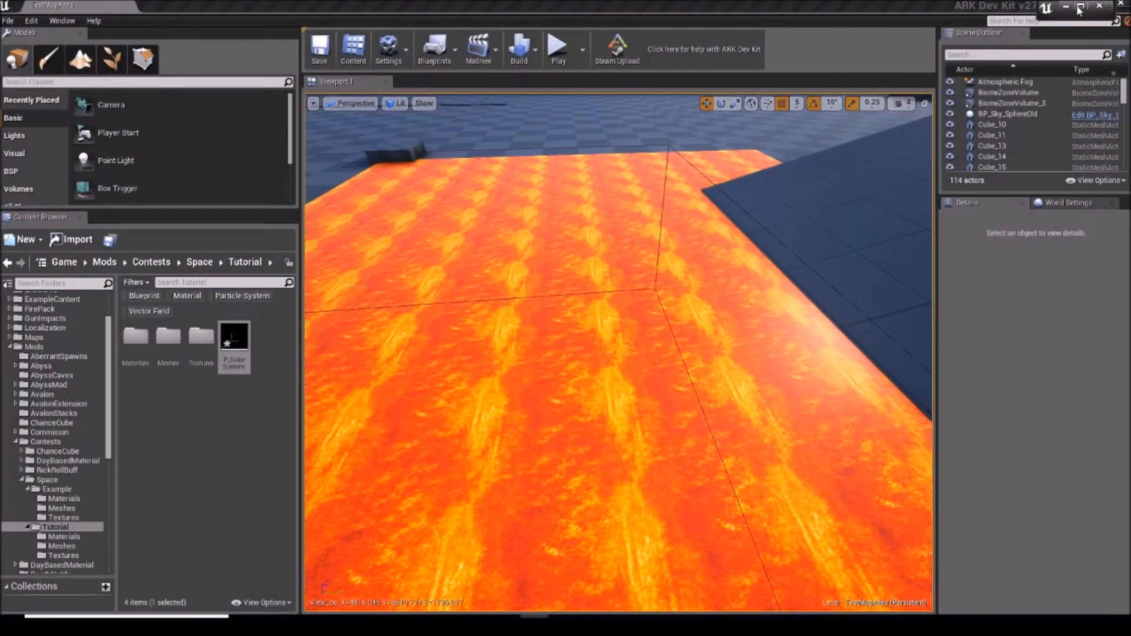
left_click(1083, 6)
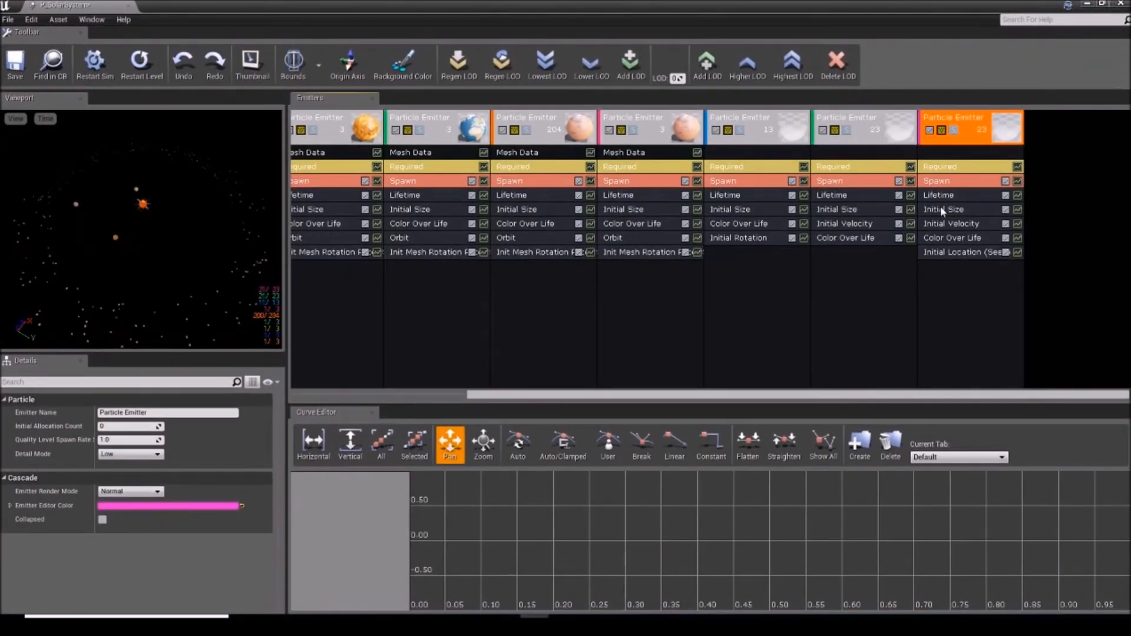
left_click(944, 253)
key("Delete")
Add an Initial Location module to the new flare sprite emitter and open its settings.
right_click(945, 256)
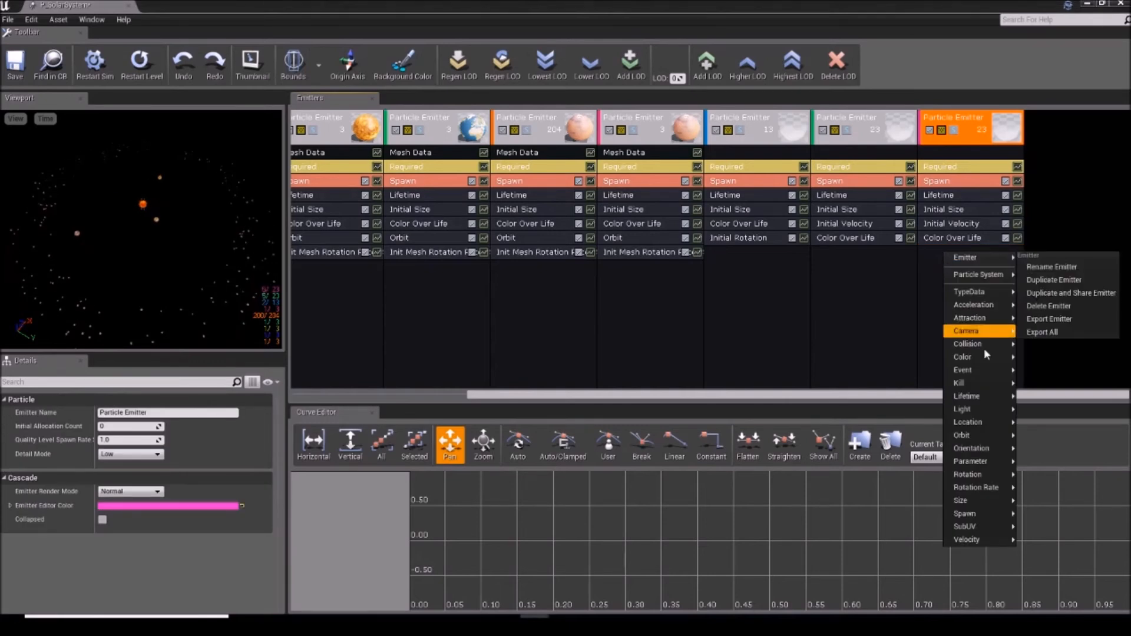
mouse_move(972, 423)
left_click(1040, 414)
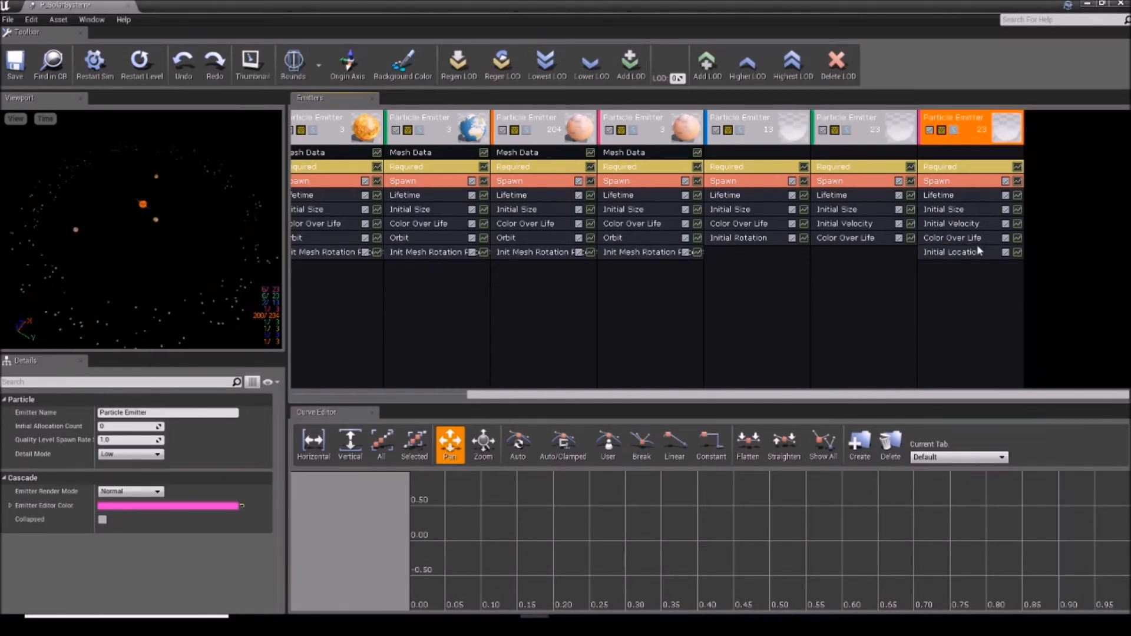
left_click(975, 253)
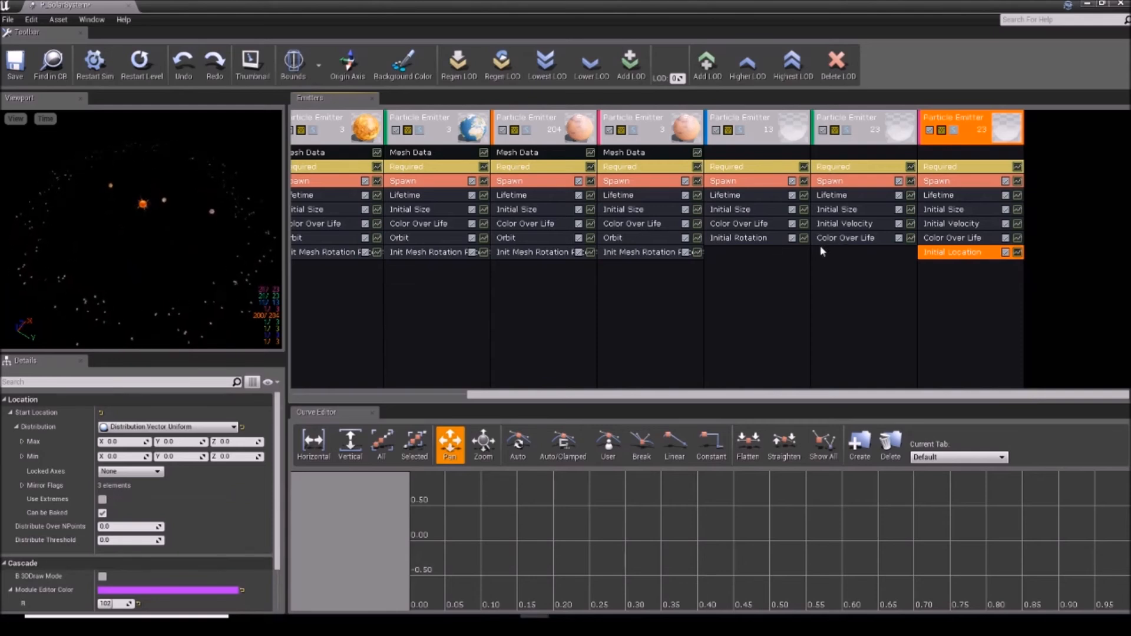
Try a Start Location range of 1000 to -1000 on X and Y, with Z at 0.
left_click(136, 442)
type("1000")
key("Return")
left_click(176, 442)
key("ctrl+v")
left_click(234, 442)
key("ctrl+v")
left_click(128, 459)
type("-1000")
key("Return")
left_click(176, 457)
type("-1000.0")
left_click(240, 457)
left_click(247, 442)
type("0")
key("Return")
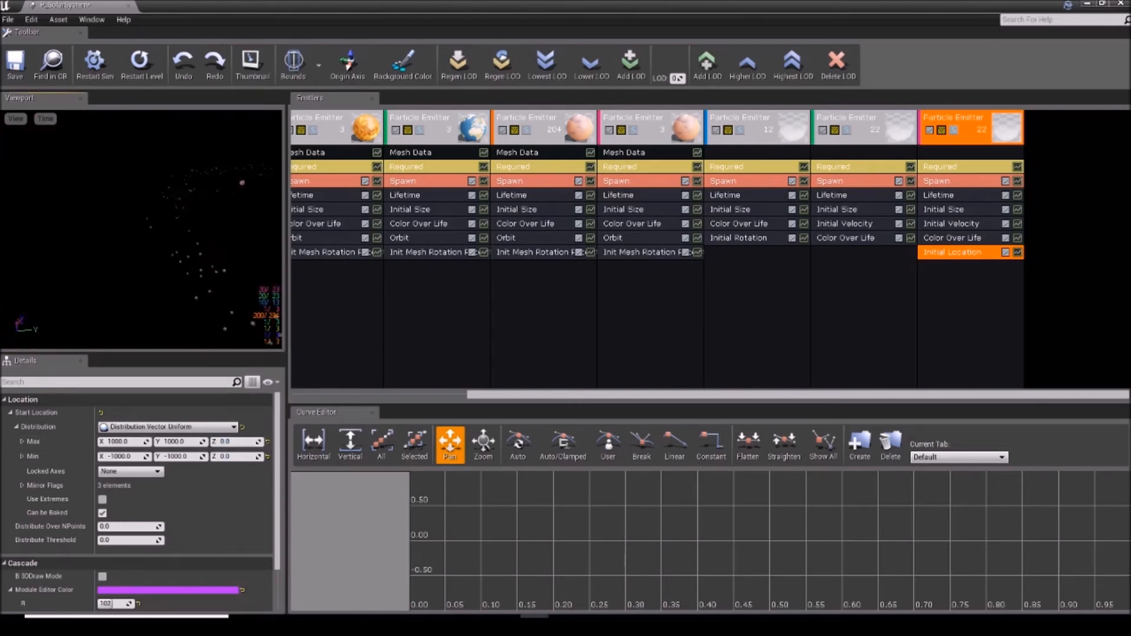
Set the Start Location maximum of the new emitter to 2000 on X, Y and Z.
left_click(121, 442)
type("200")
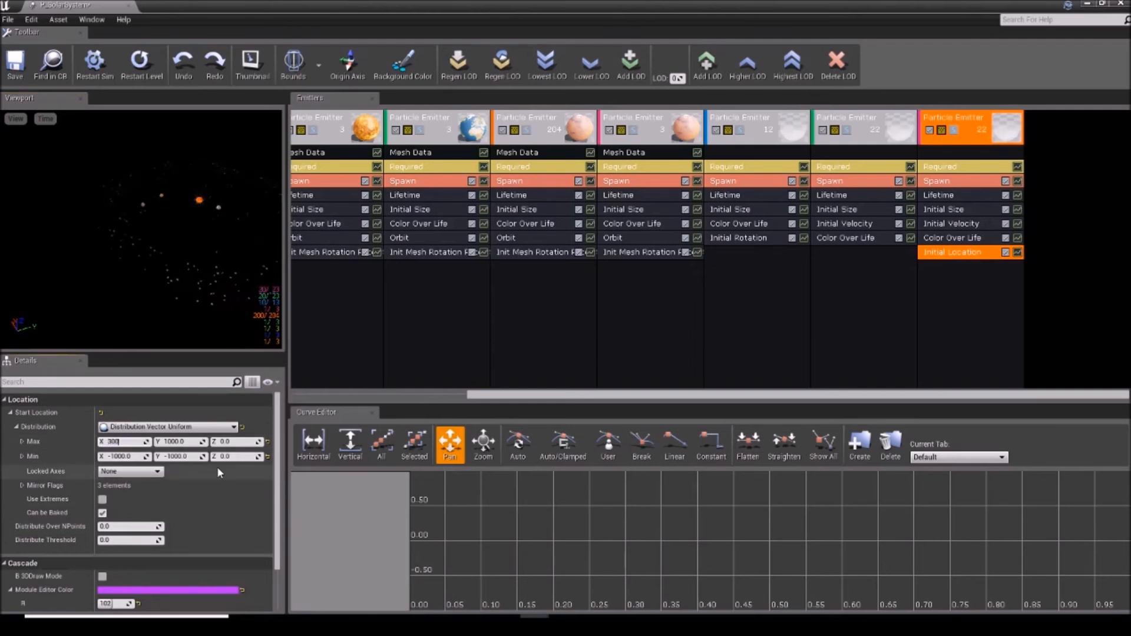
type("0")
key("Return")
key("ctrl+c")
left_click(176, 441)
key("ctrl+v")
left_click(228, 442)
key("ctrl+v")
key("Return")
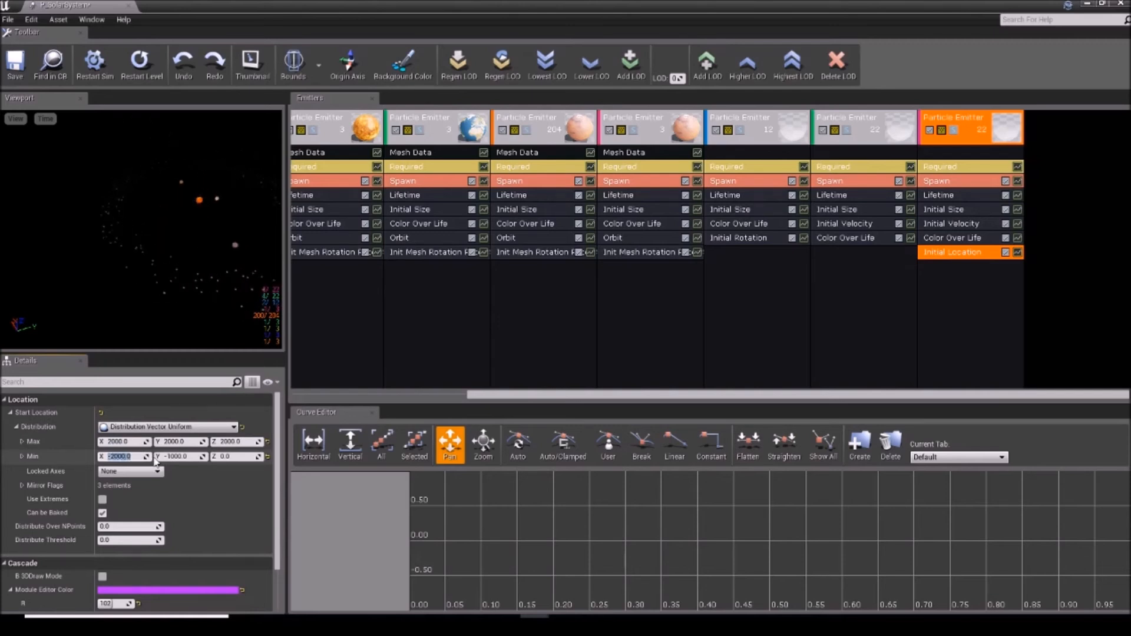
Set the Start Location minimum to -2000 on all axes and the emitter's Lifetime minimum and maximum to 5.
left_click(224, 457)
type("-2000.0")
key("Return")
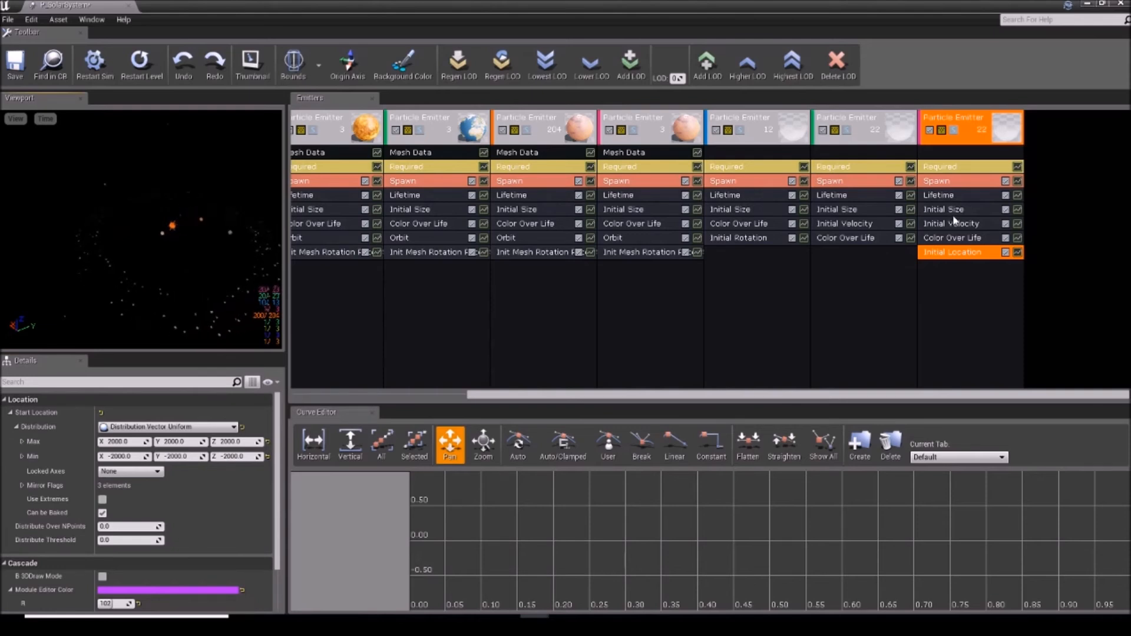
left_click(943, 195)
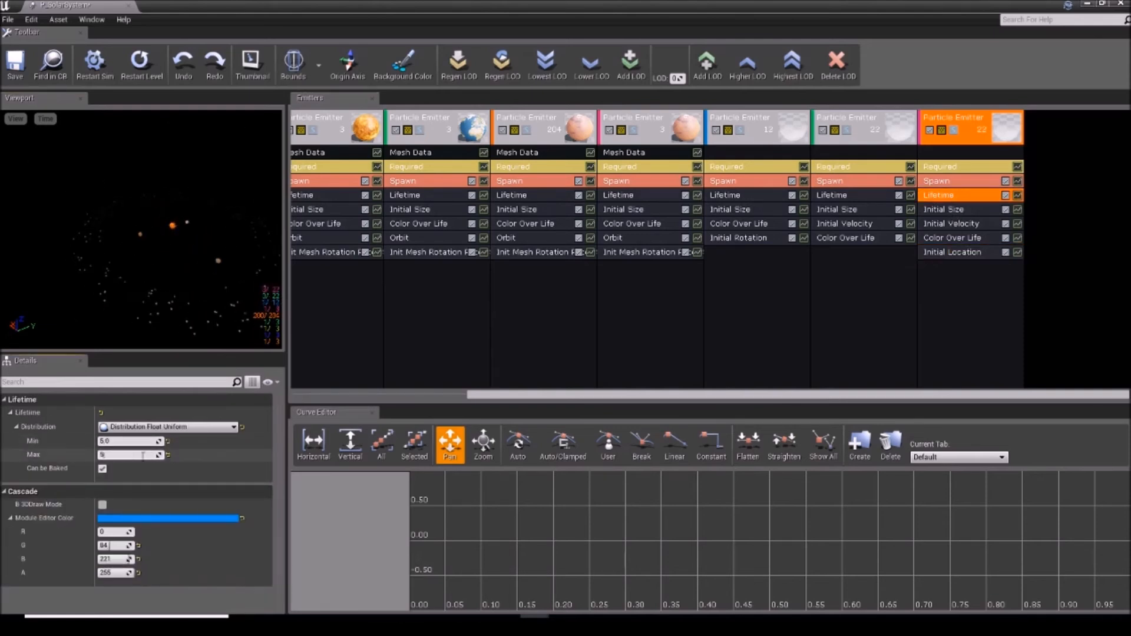
Set the new emitter's Initial Velocity maximum to 2000 on X, Y and Z.
left_click(965, 223)
left_click(141, 442)
key("ctrl+c")
key("Return")
left_click(185, 442)
key("ctrl+v")
left_click(235, 441)
key("ctrl+v")
key("Return")
Set the new emitter's Initial Velocity minimum to -2000 on X, Y and Z.
left_click(115, 457)
type("-2000")
key("Return")
key("ctrl+c")
left_click(180, 457)
key("ctrl+v")
left_click(234, 458)
key("ctrl+v")
key("Return")
Limit Z to a maximum of 100 and a minimum of -100 in both the Initial Velocity and Initial Location modules.
left_click(240, 443)
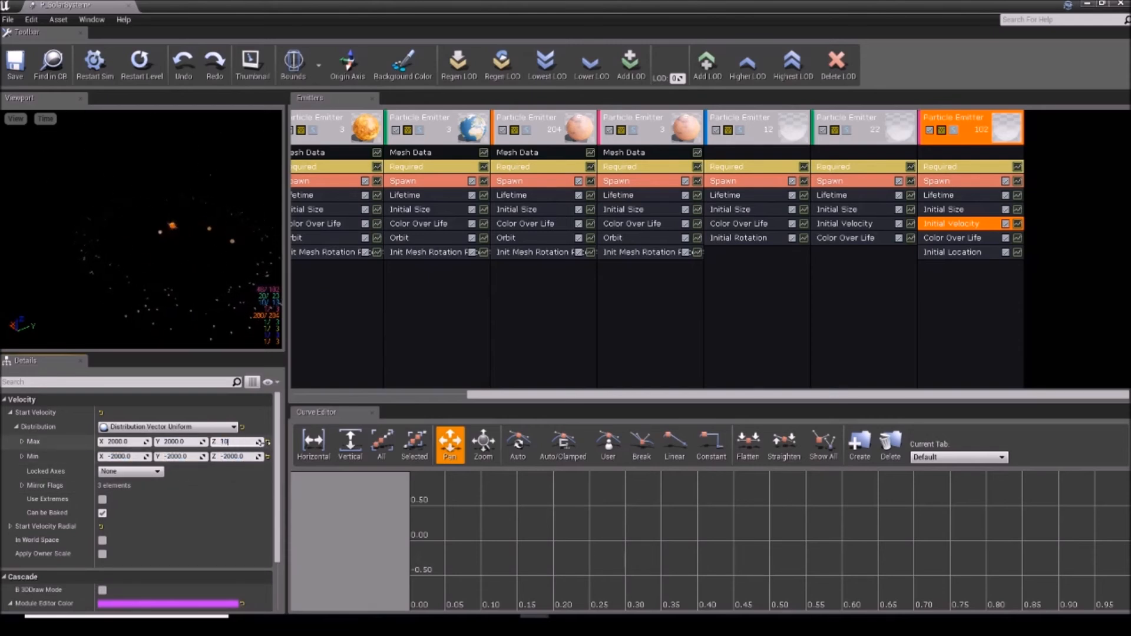
left_click(247, 458)
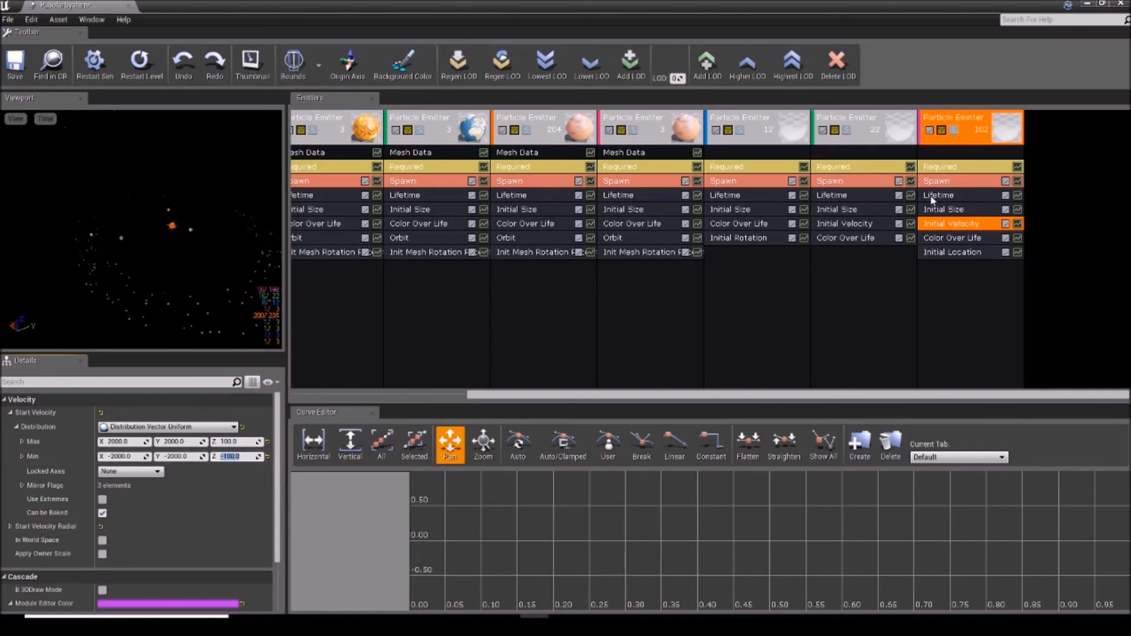
left_click(955, 253)
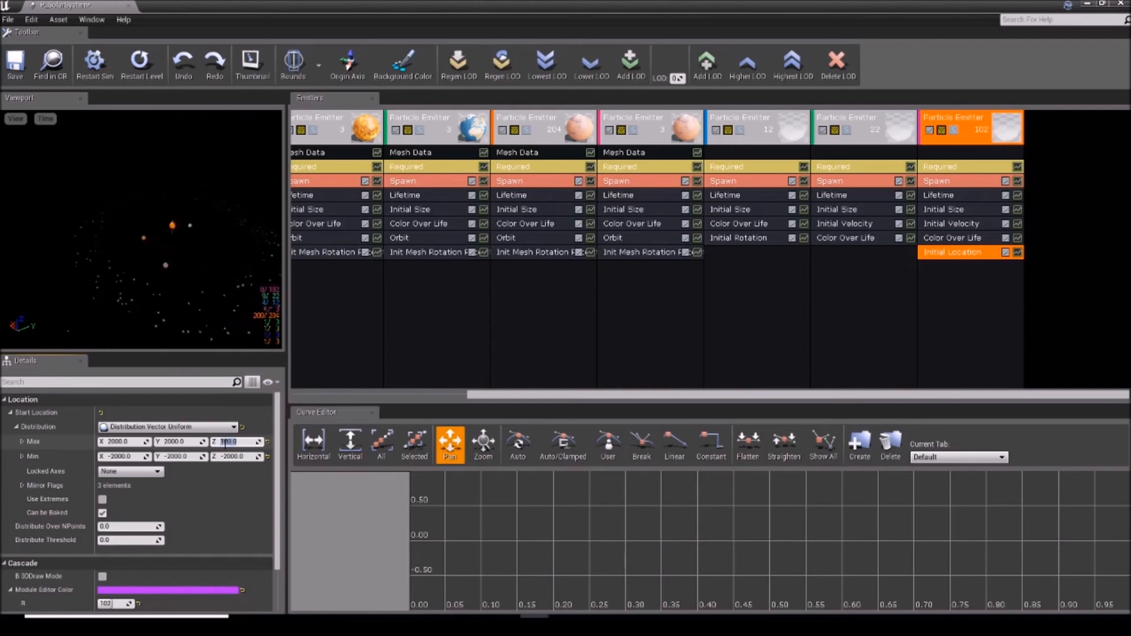
left_click(242, 457)
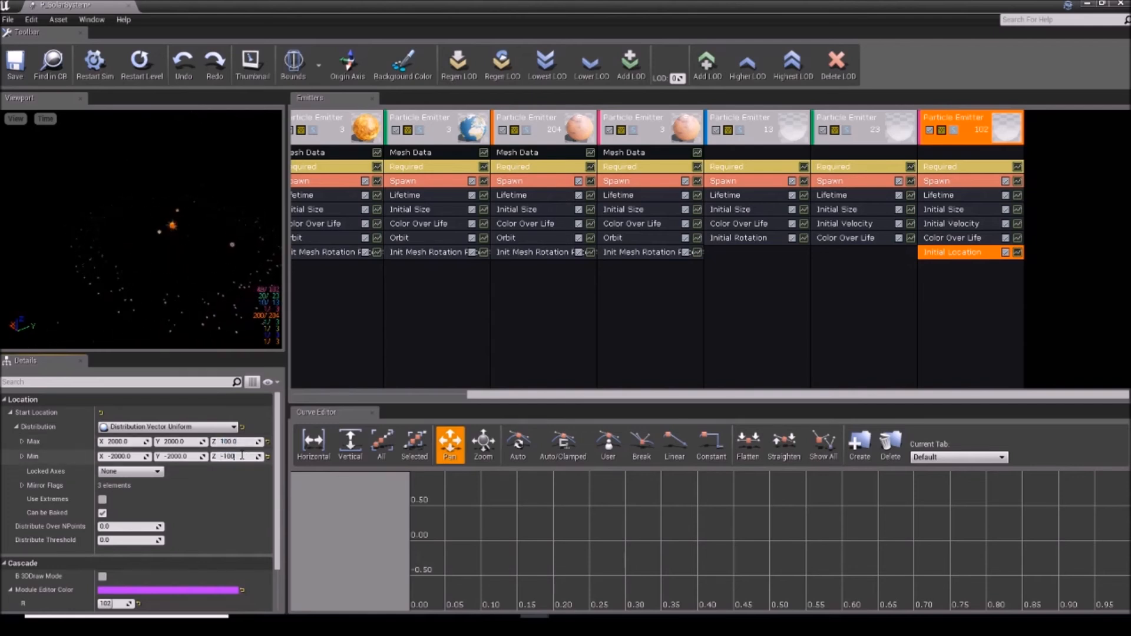
key("Return")
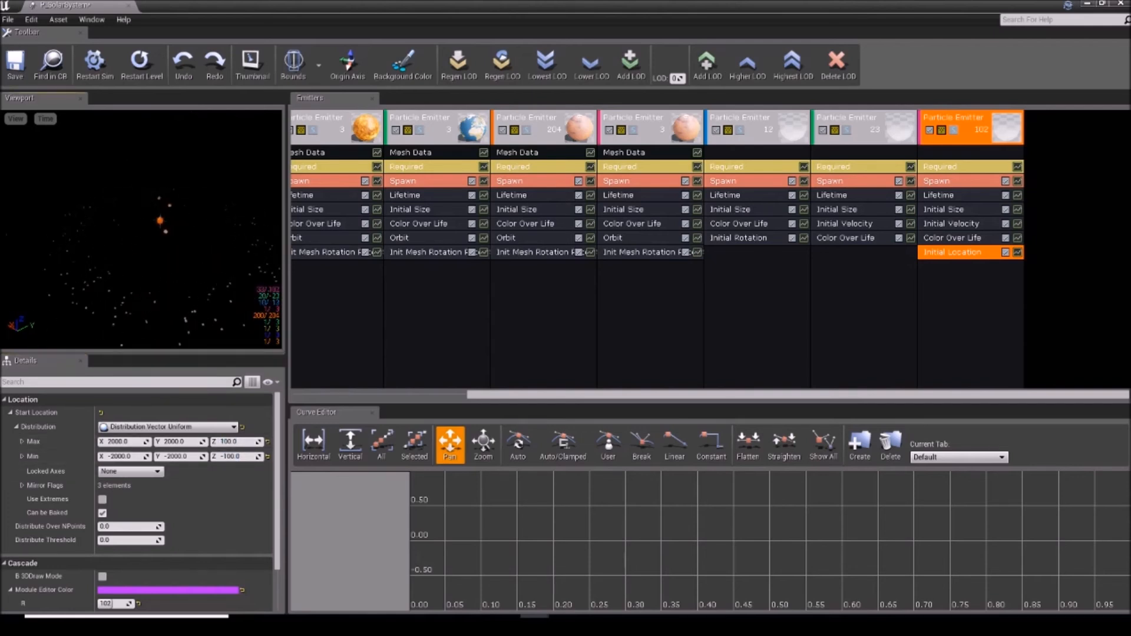
Try an Initial Size of maximum 5 and minimum 1 on all axes for the new emitter.
left_click(943, 209)
left_click(115, 442)
type("5")
left_click(126, 457)
type("1")
left_click(179, 442)
type("5")
left_click(181, 456)
type("1")
left_click(230, 457)
type("1")
left_click(231, 442)
type("5")
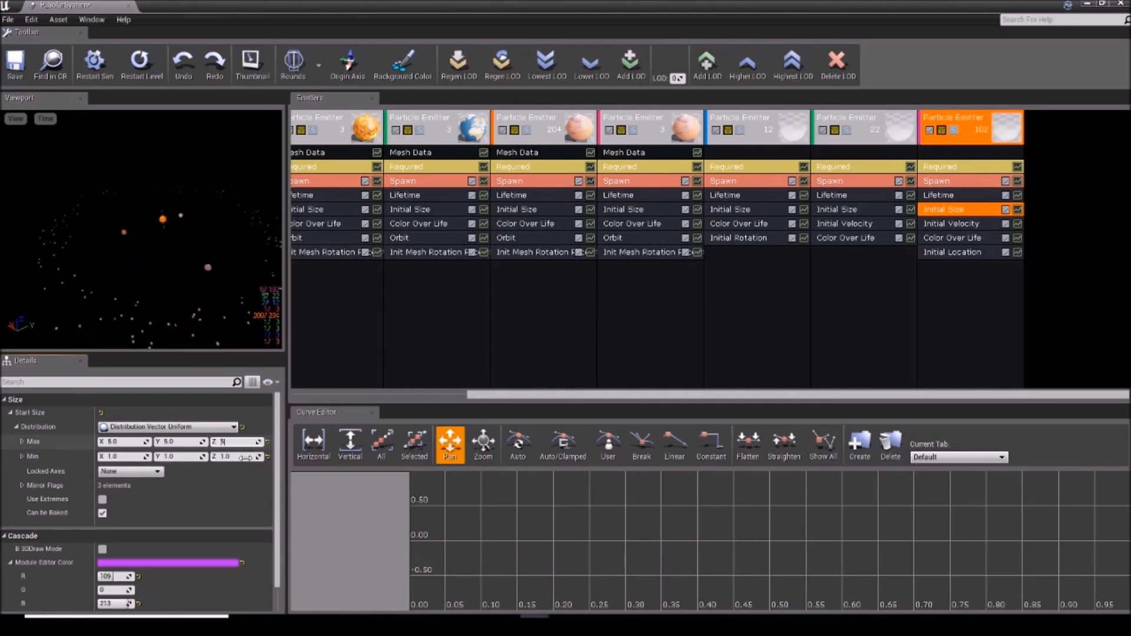
left_click(418, 349)
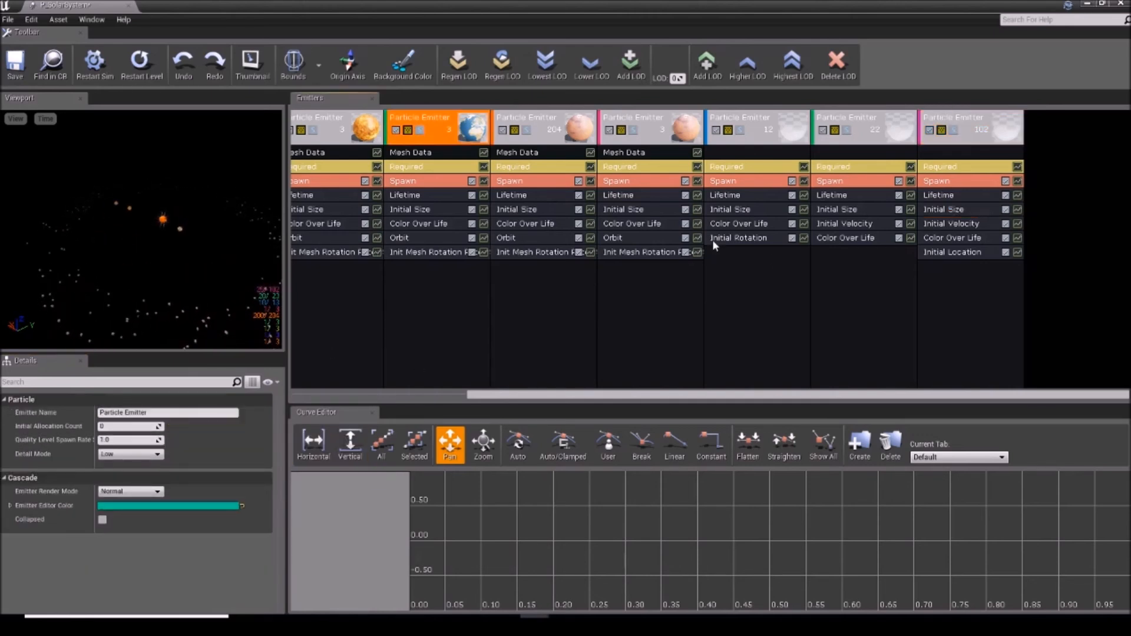
Set the Z Out Val of the first Color Over Life point to 200 for the new emitter.
left_click(950, 238)
left_click(236, 499)
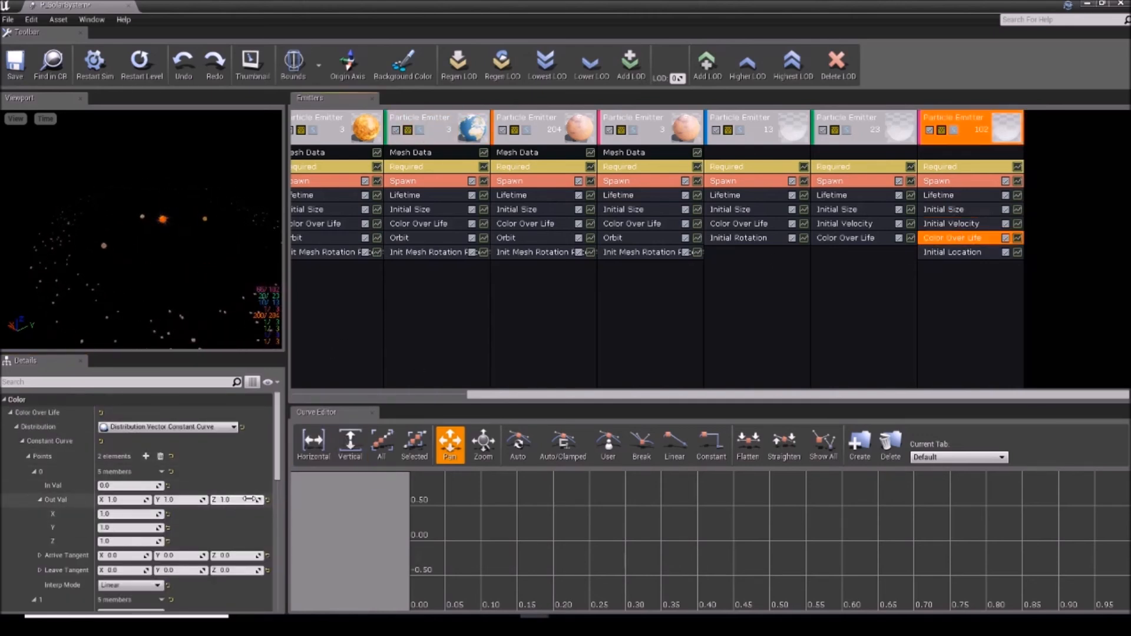
scroll(171, 495, "down", 2)
type("5")
key("Return")
type("200")
key("Return")
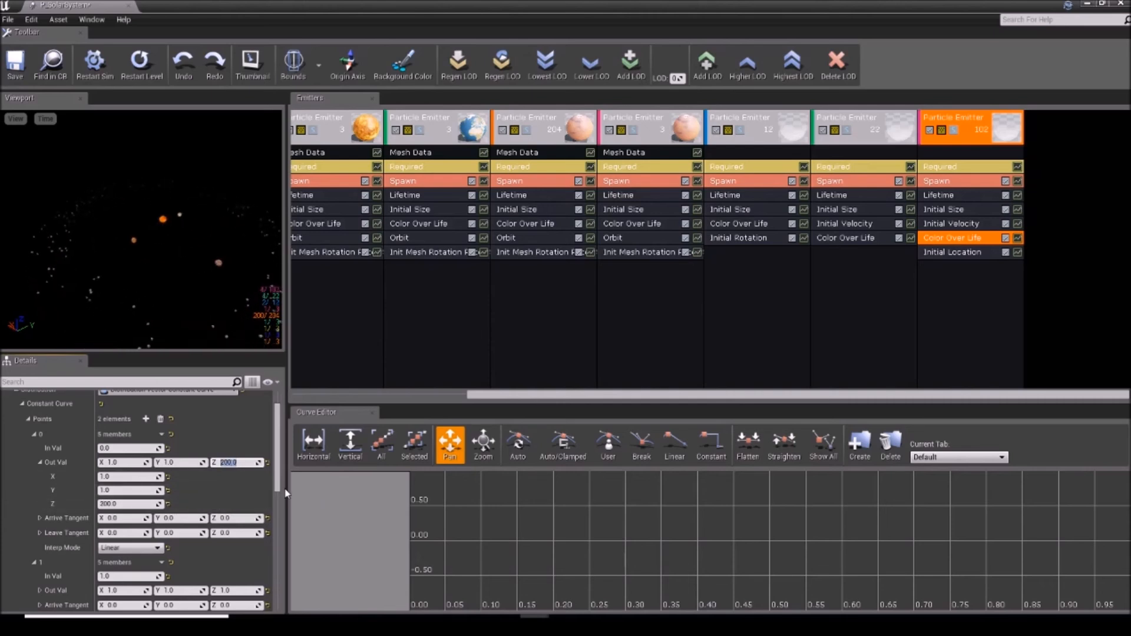
Set the new emitter's Initial Size minimum to 3 on X, Y and Z.
right_click_drag(280, 246, 280, 246)
left_click(946, 209)
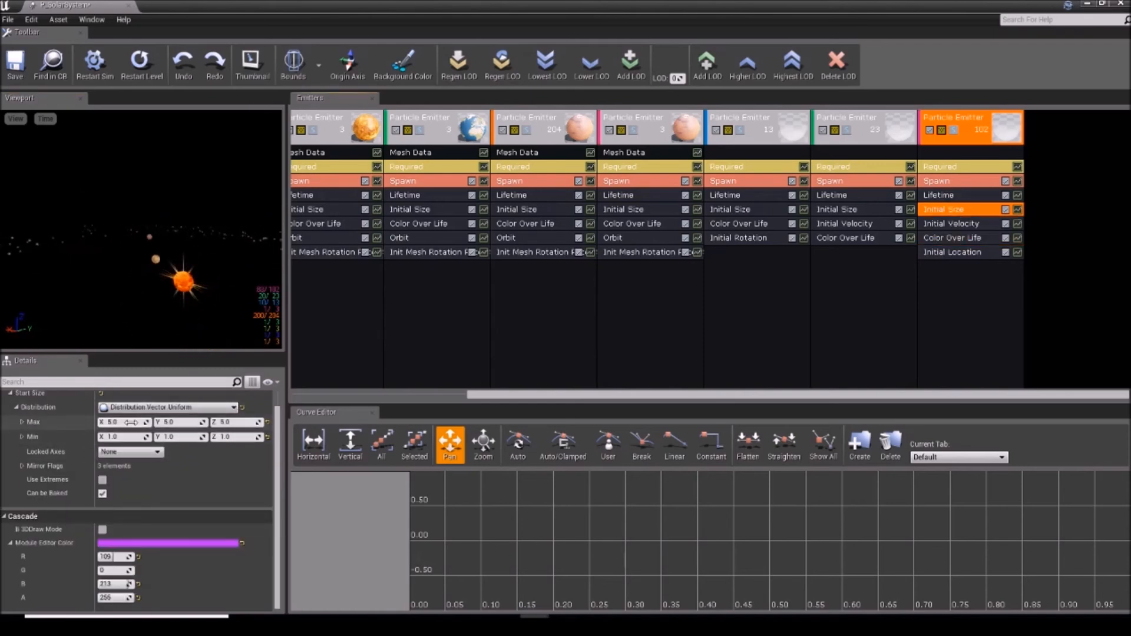
left_click(127, 438)
type("3")
left_click(180, 438)
type("3")
left_click(236, 437)
type("3")
key("Return")
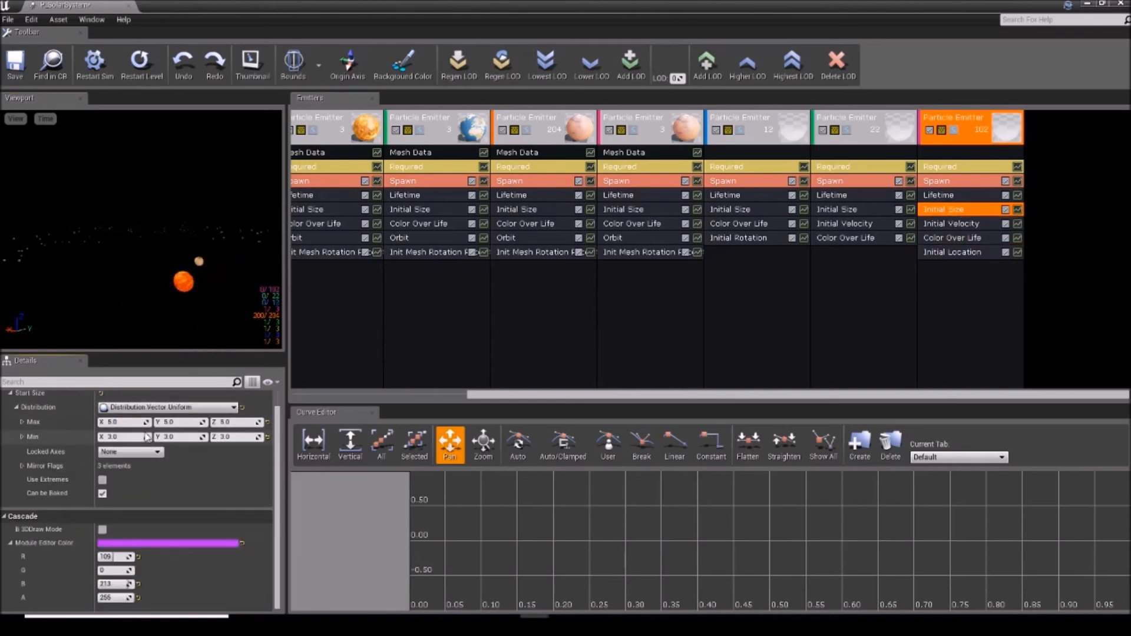
Set the new emitter's Initial Size maximum to 10 on X, Y and Z.
left_click(115, 423)
type("10")
key("Return")
left_click(171, 422)
type("10")
left_click(225, 423)
type("10")
key("Return")
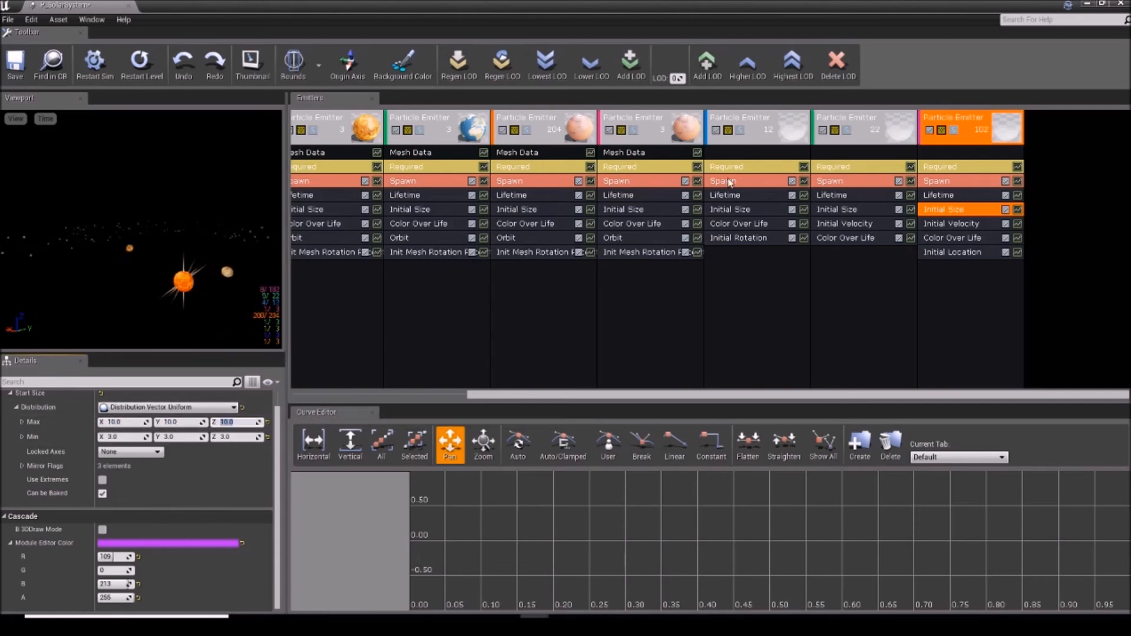
Set the Out Val of the second Color Over Life point to 100 on Y and 150 on Z.
left_click(969, 239)
scroll(191, 532, "down", 2)
left_click(192, 532)
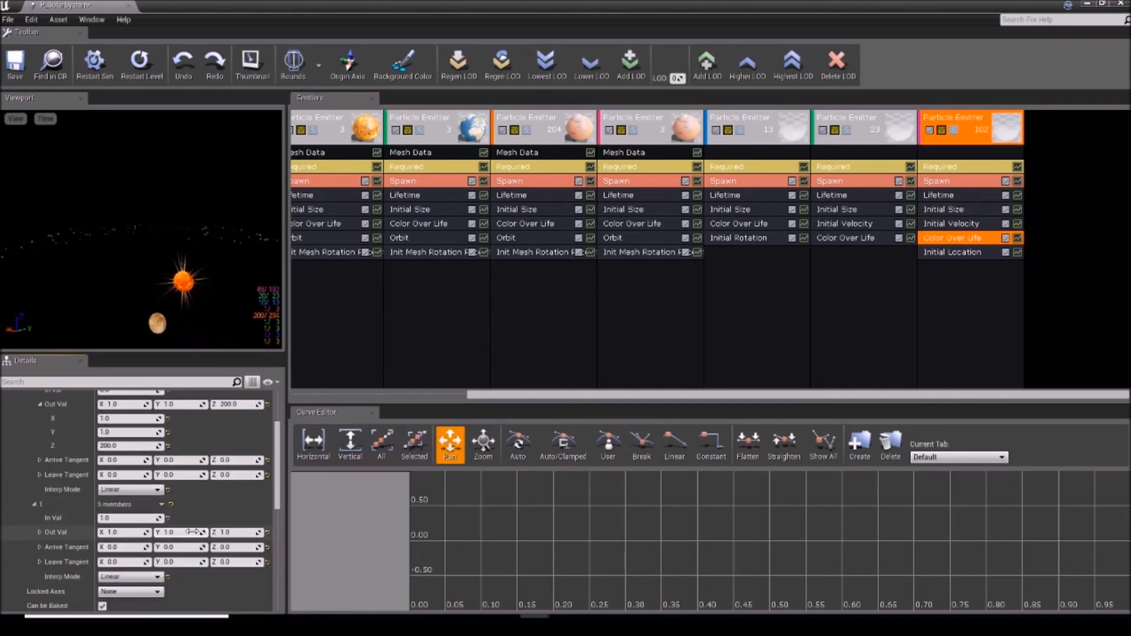
type("100")
left_click(235, 534)
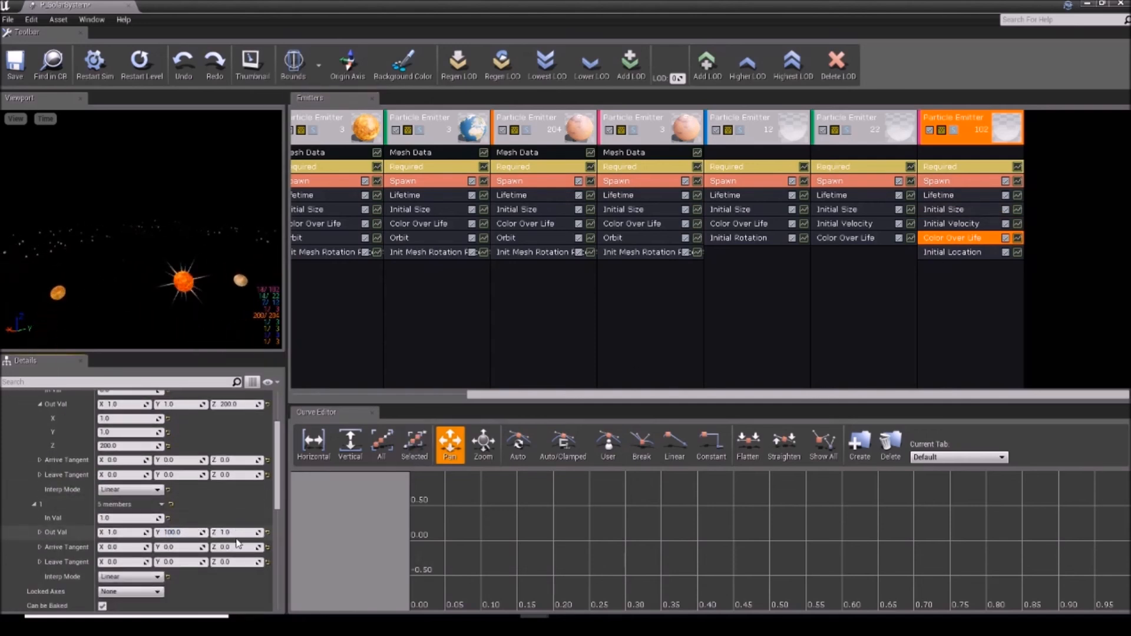
type("150")
key("Return")
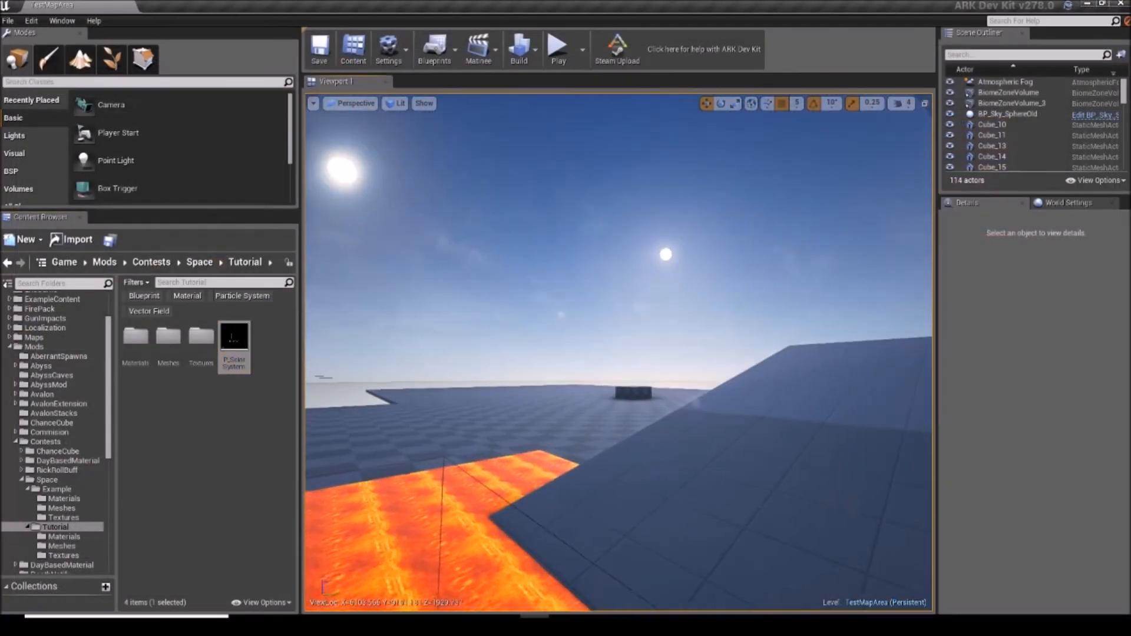
Place the P_SolarSystem particle effect in the TestMapArea level, above the open checkered floor.
key("w")
right_click_drag(462, 218, 462, 242)
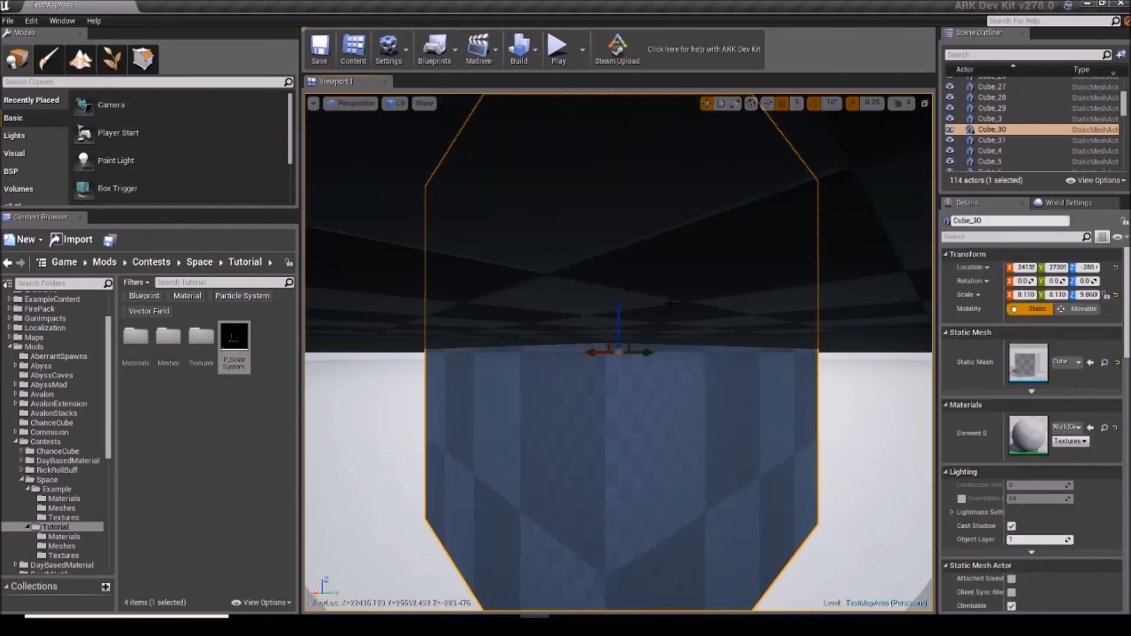
key("s")
right_click_drag(641, 355, 784, 377)
key("Escape")
key("s")
left_click_drag(233, 357, 543, 375)
key("Escape")
key("w")
right_click_drag(543, 374, 614, 220)
key("w")
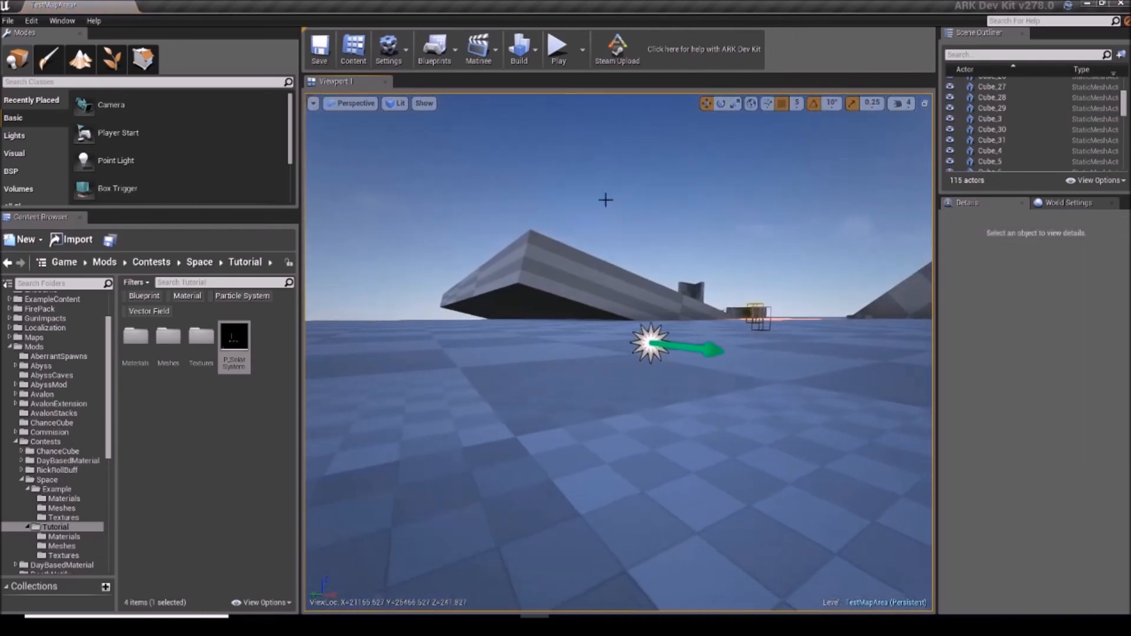
Play the level and move the character around the solar system effect to examine it from several sides.
left_click(558, 64)
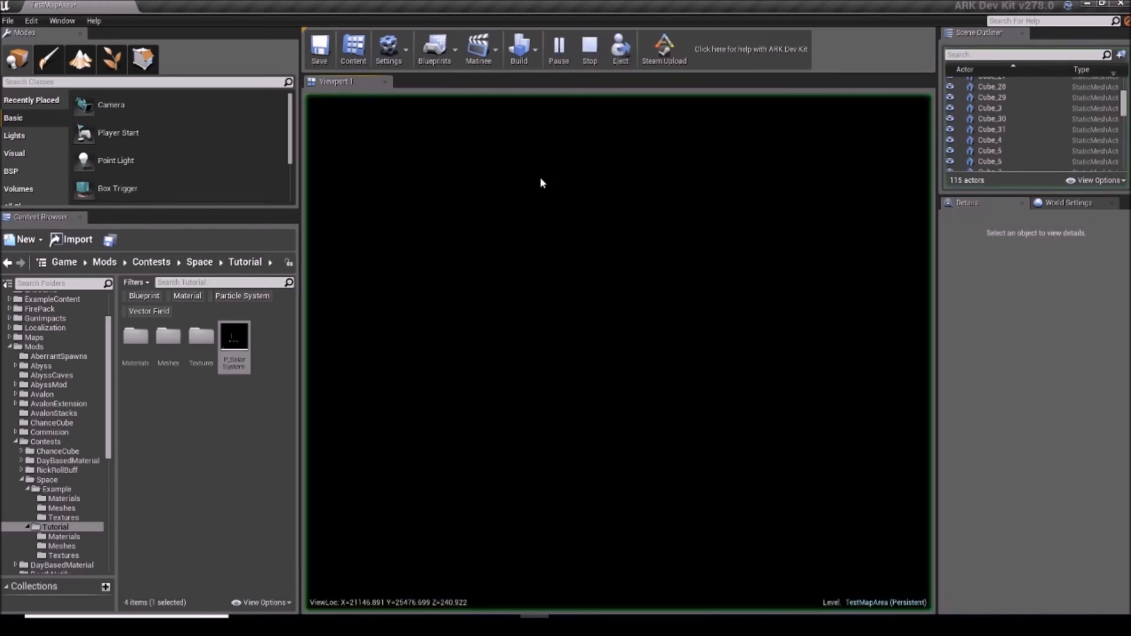
key("w")
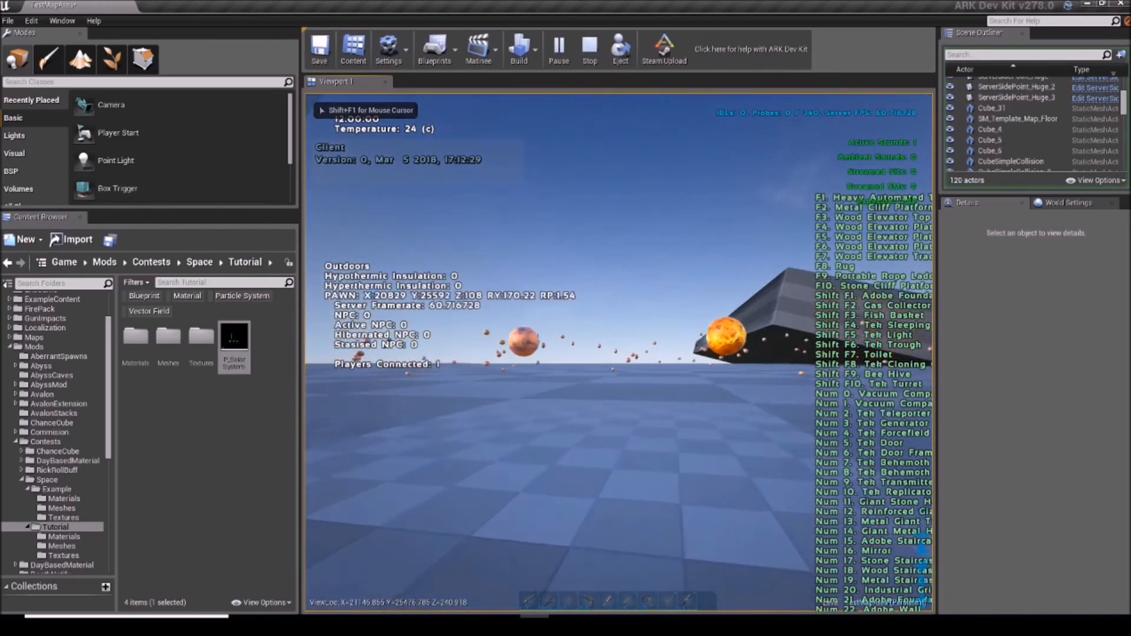
scroll(619, 351, "down", 3)
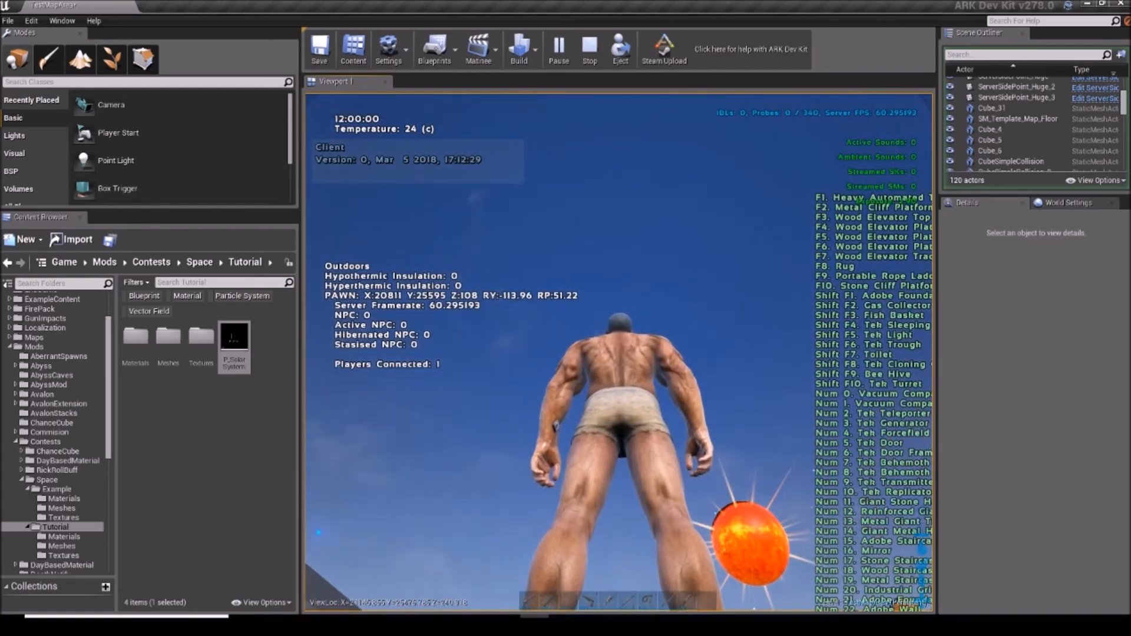
key("w")
key("a")
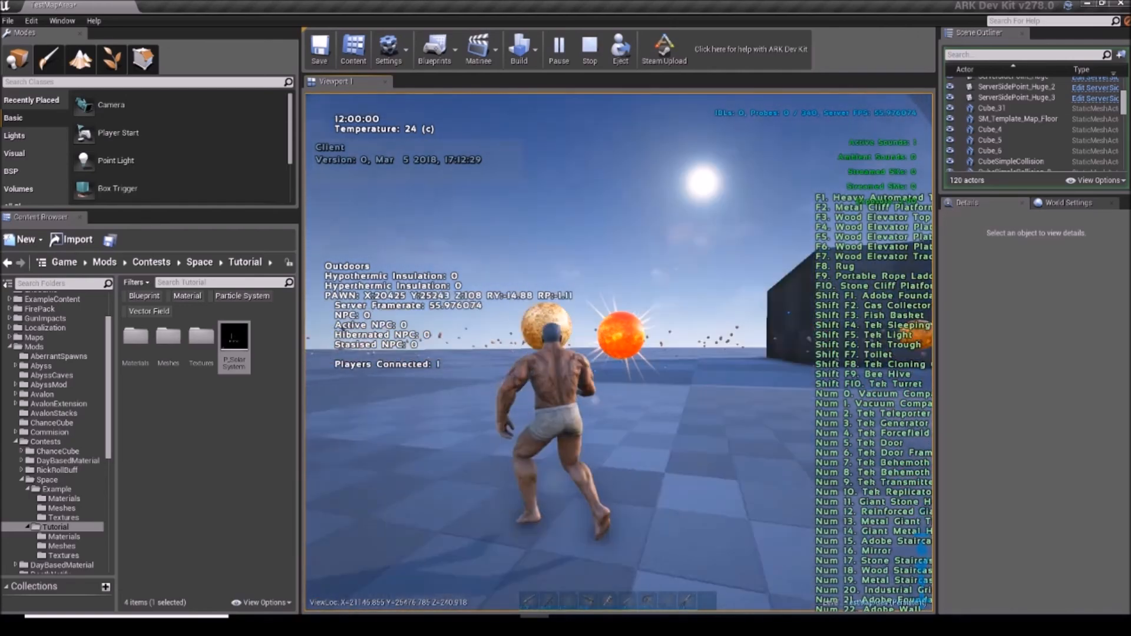
key("w")
key("space")
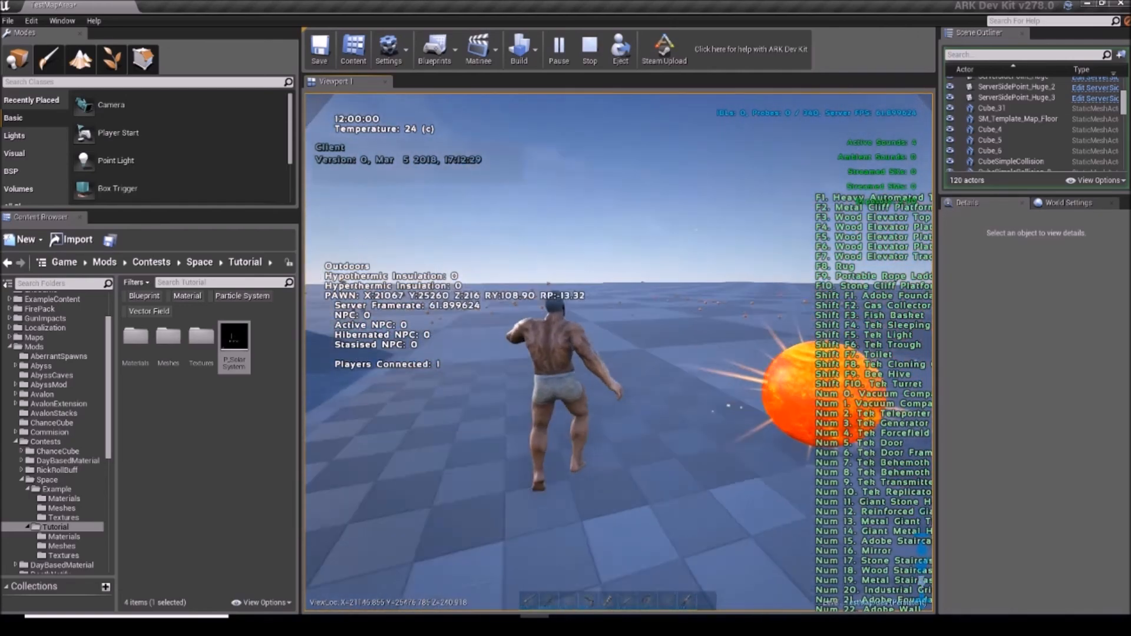